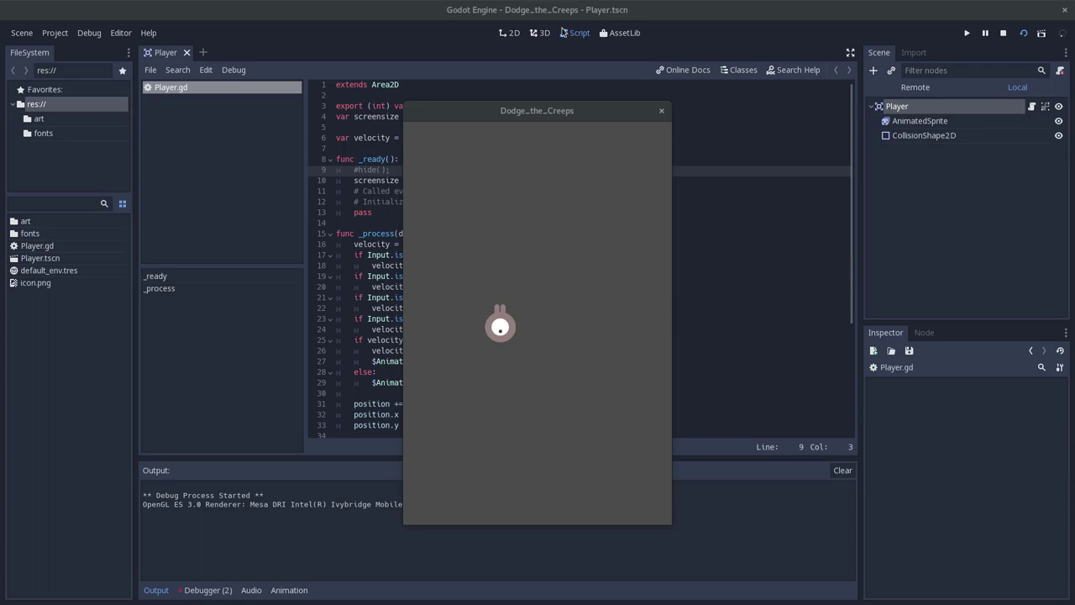
- Focus the Dodge_the_Creeps game window and nudge it slightly left, keeping the player sprite centred
left_click(561, 118)
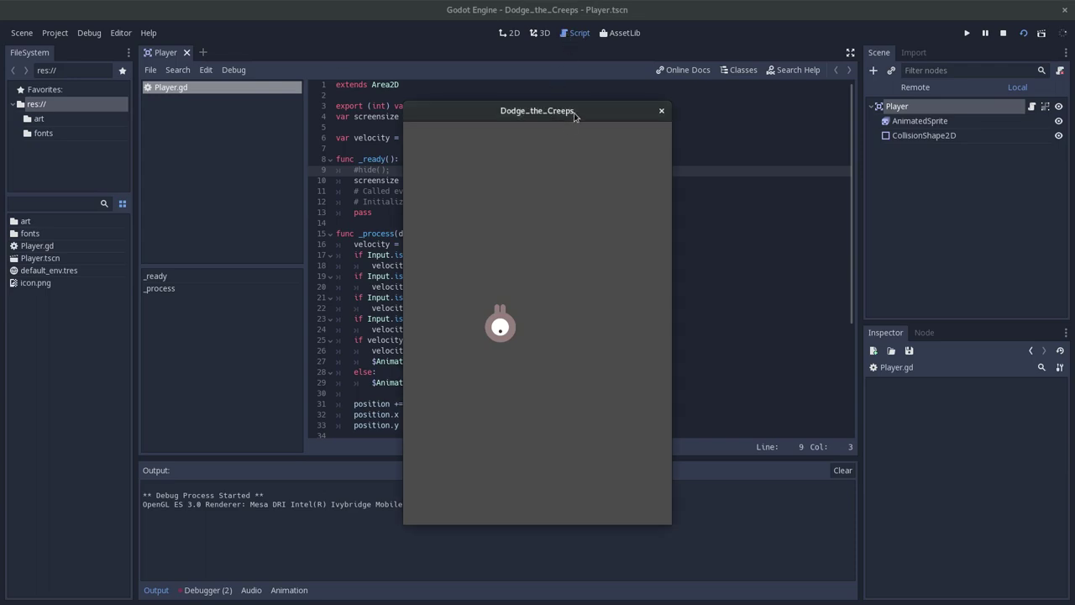
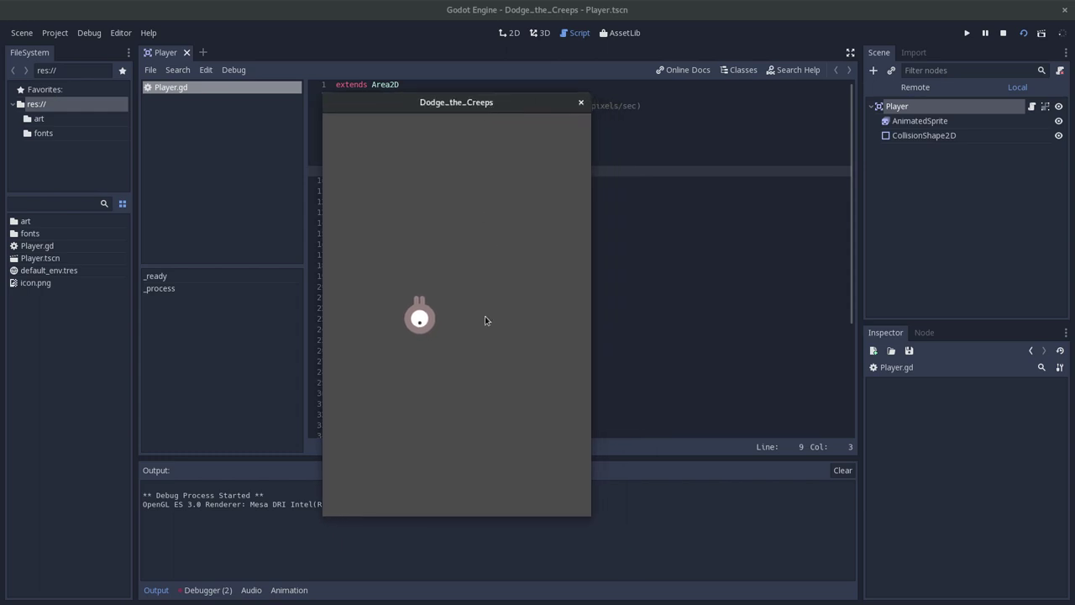
- Steer the player right, left, up and down around the game window, watching its animations
key("Right")
key("Left")
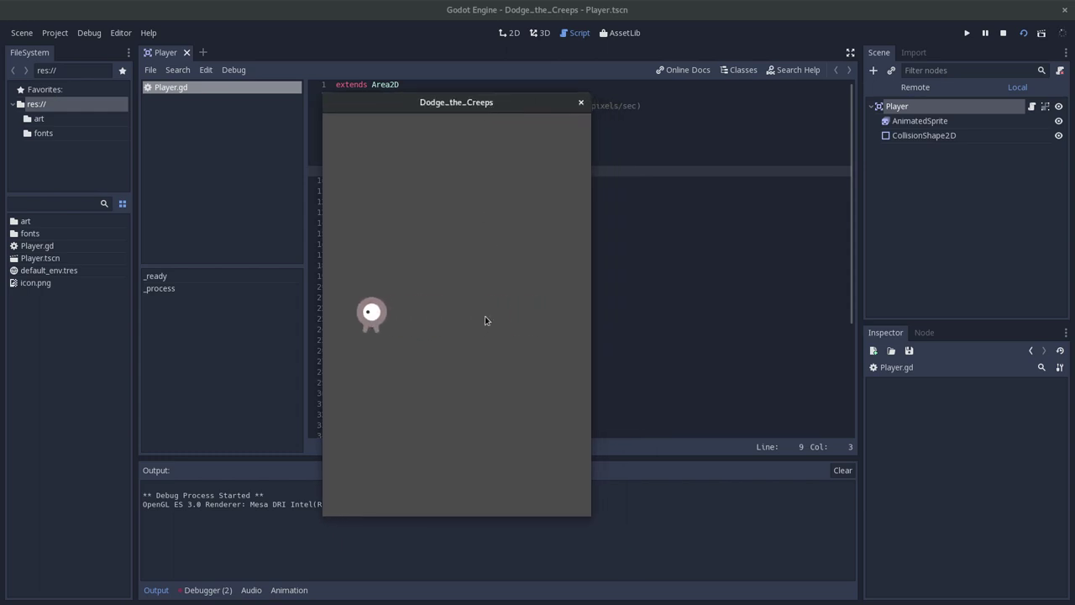
key("Right")
key("Up")
key("Down")
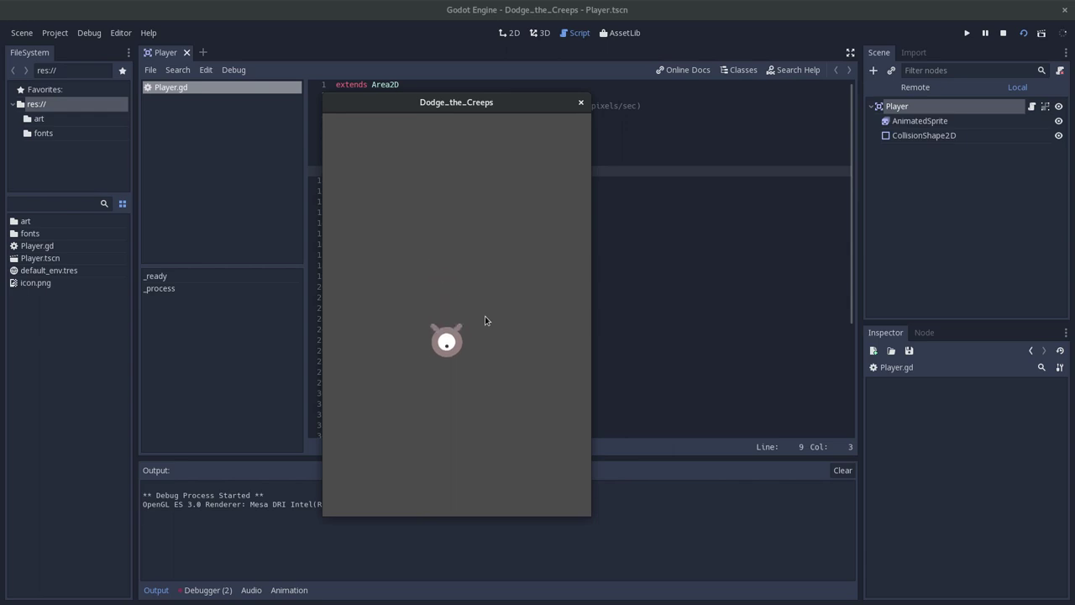
key("Down")
key("Up")
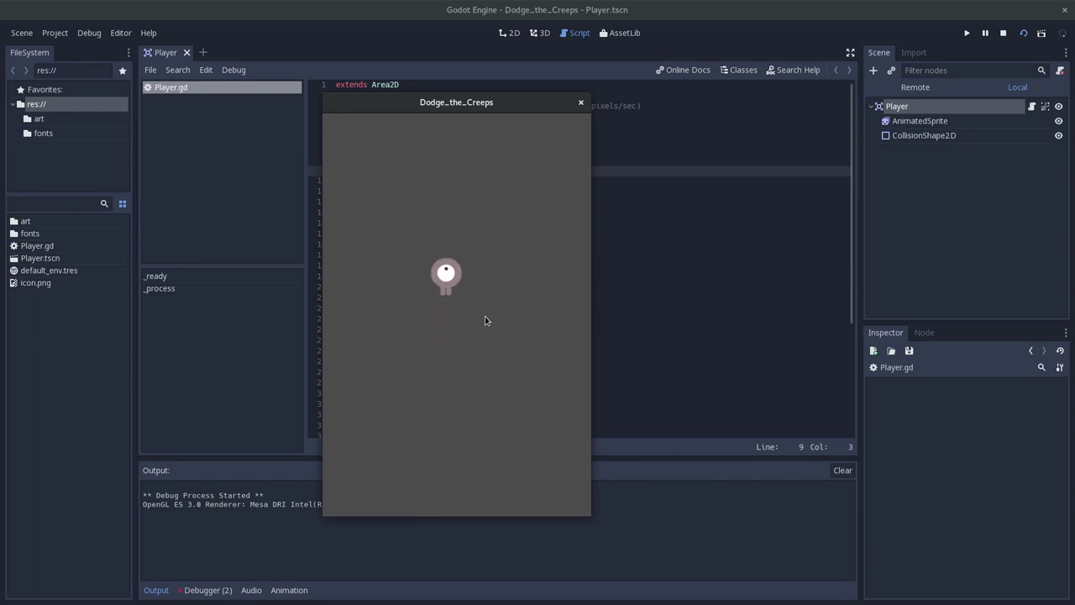
key("Left")
key("Right")
key("Down")
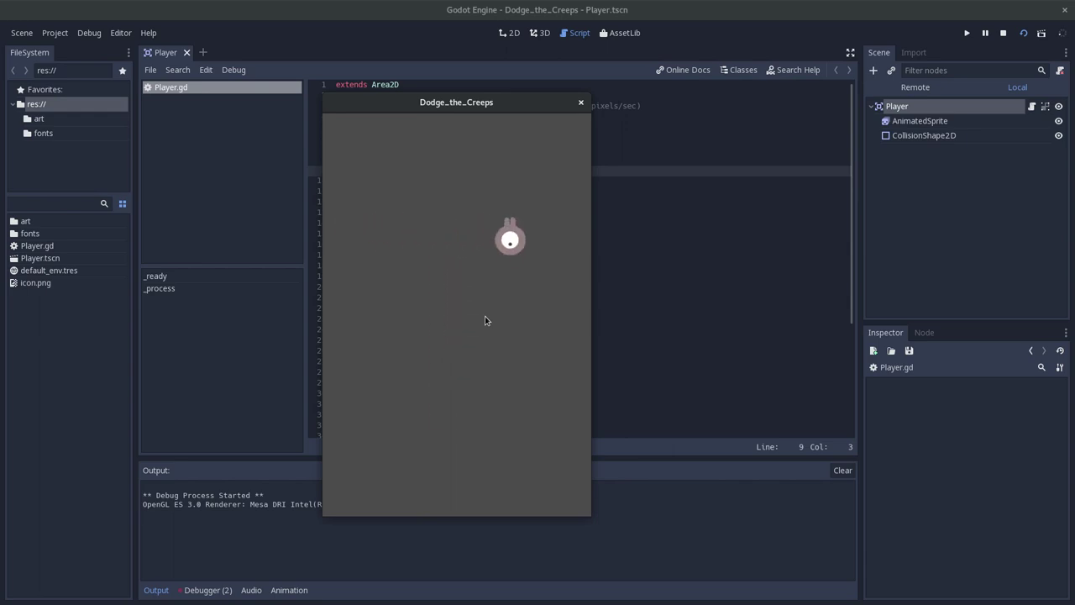
key("Left")
key("Left")
key("Up")
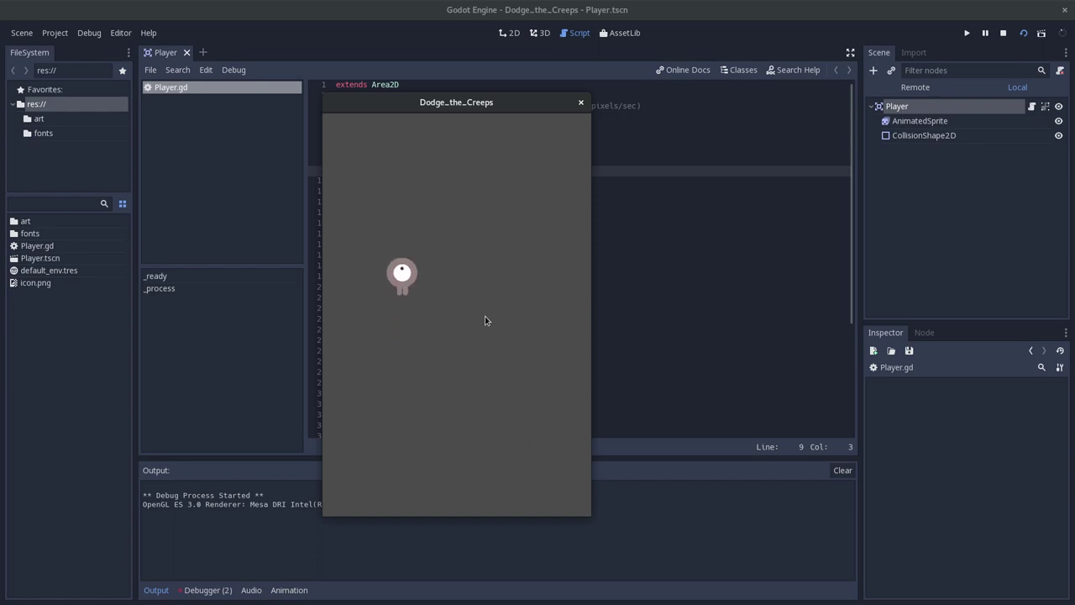
key("Right")
key("Down")
key("Down")
key("Left")
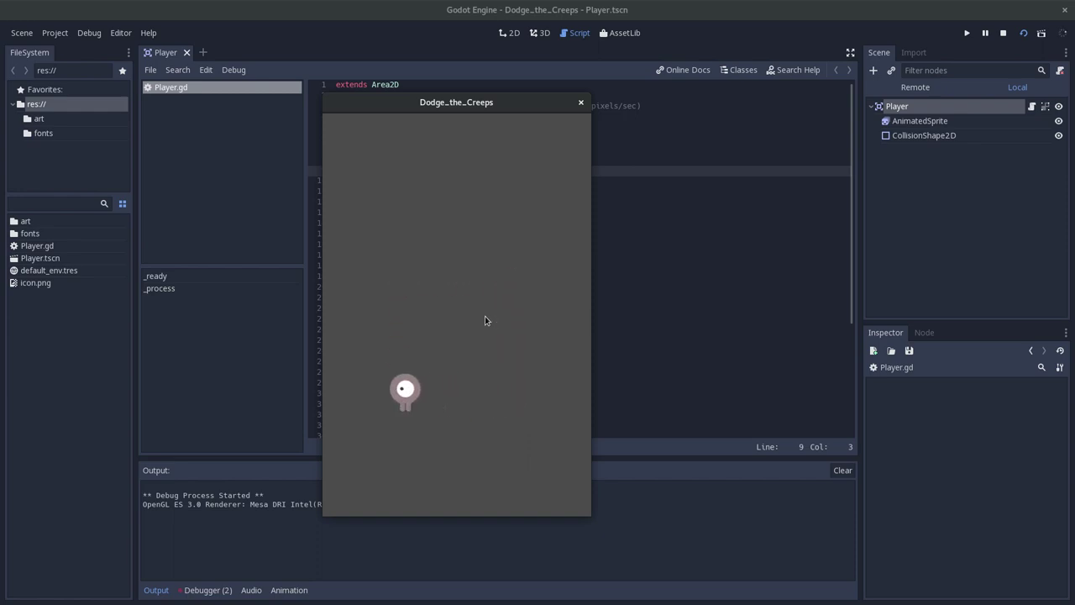
key("Right")
key("Up")
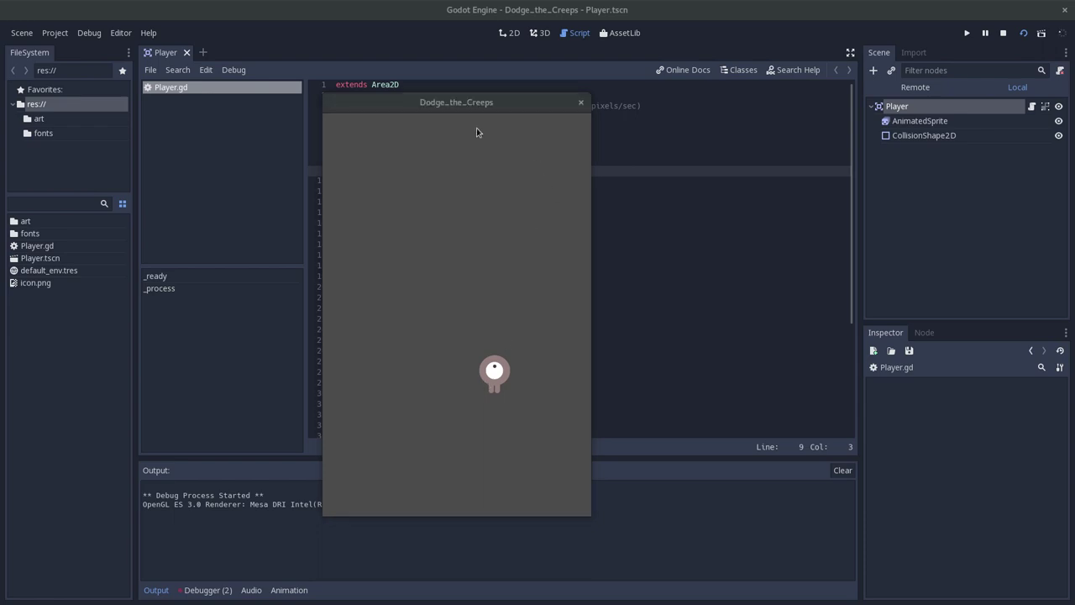
- Switch to the Your First Game docs and scroll down to the Enemy Scene section
key("alt+Tab")
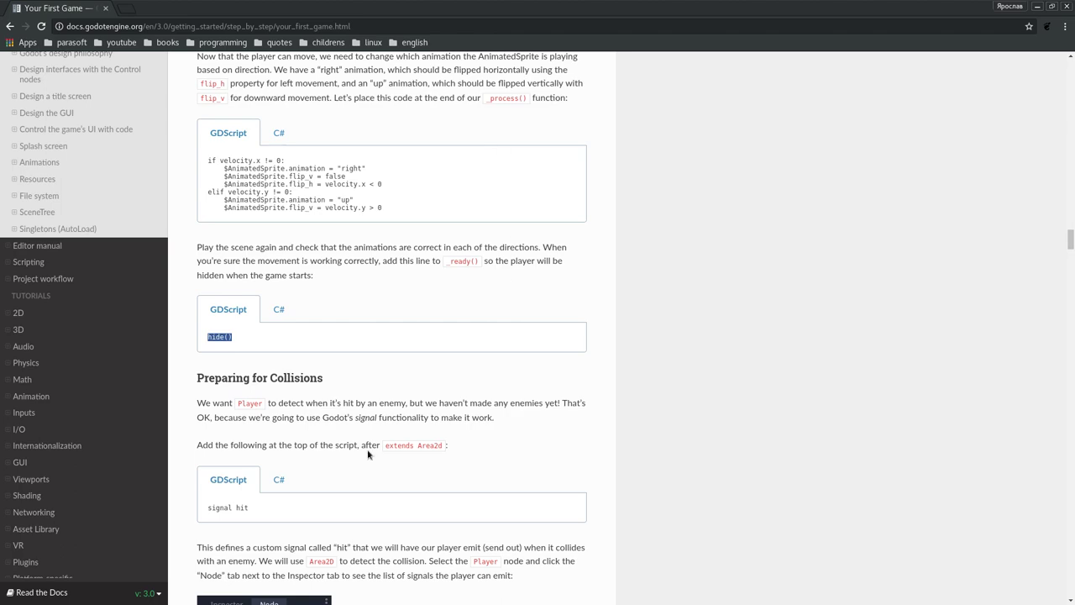
scroll(264, 266, "down", 1)
scroll(261, 280, "down", 1)
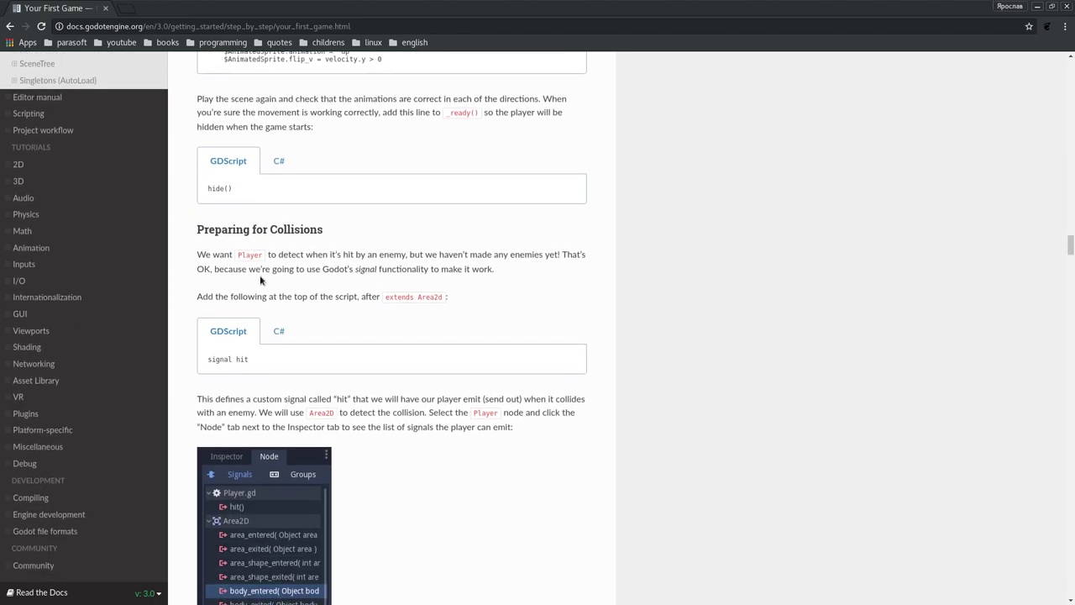
scroll(284, 253, "down", 2)
scroll(571, 317, "down", 3)
scroll(571, 317, "down", 5)
scroll(571, 319, "down", 3)
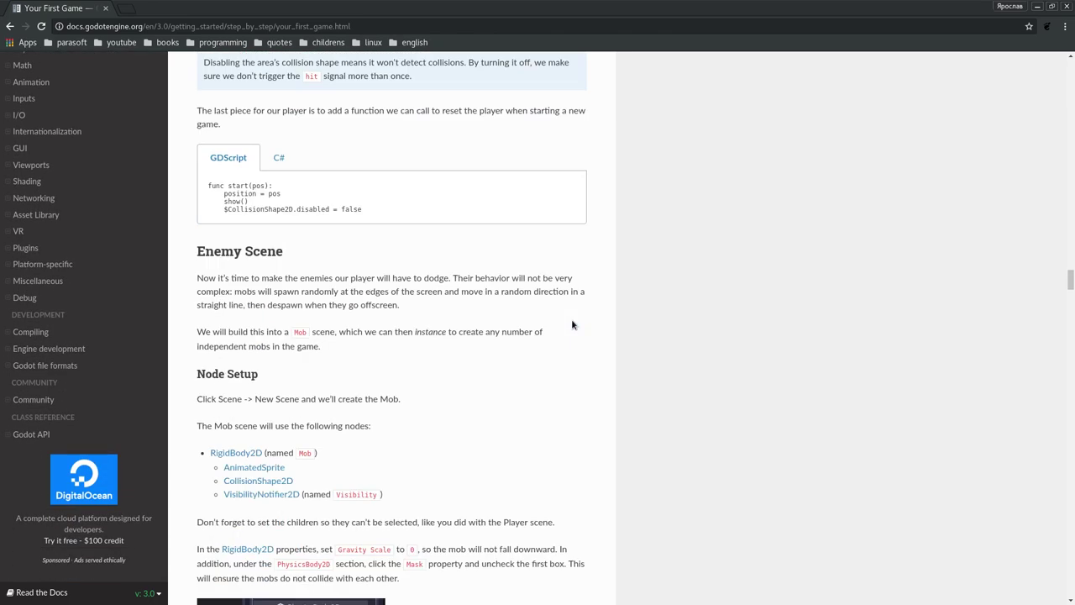
scroll(571, 318, "down", 3)
scroll(572, 324, "down", 2)
scroll(571, 324, "down", 3)
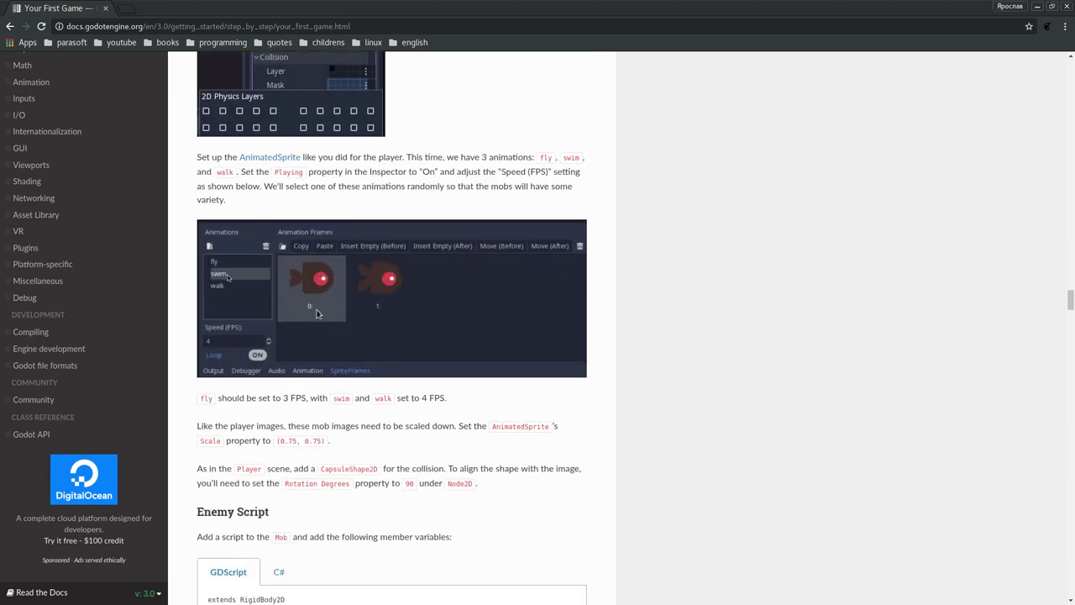
- Scroll back up to the hide() snippet and highlight it while reading
scroll(332, 309, "up", 2)
scroll(336, 307, "up", 6)
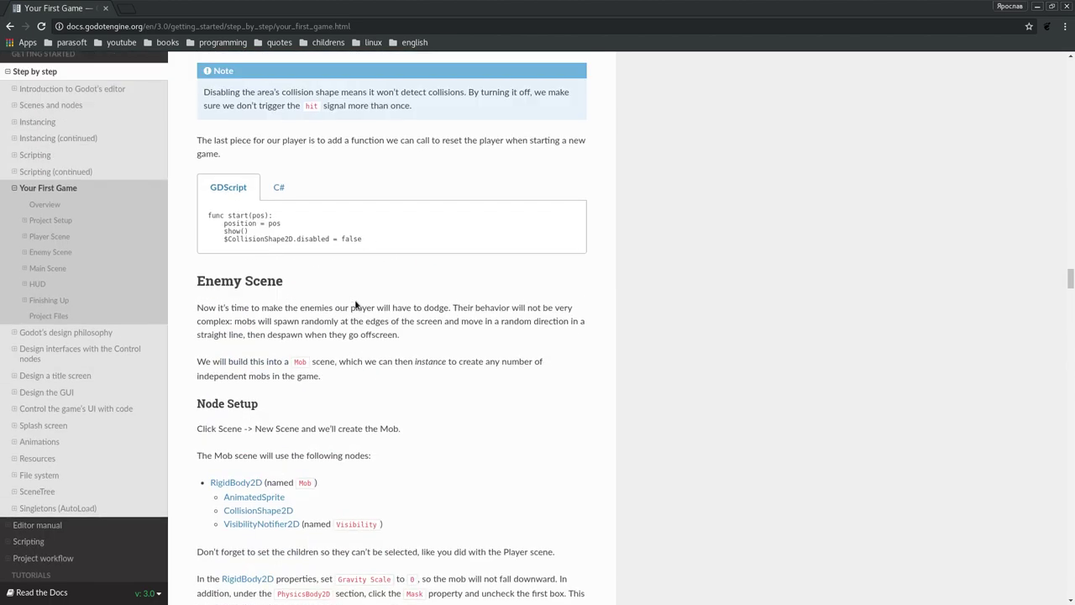
scroll(345, 305, "up", 3)
scroll(345, 305, "up", 2)
scroll(367, 332, "down", 4)
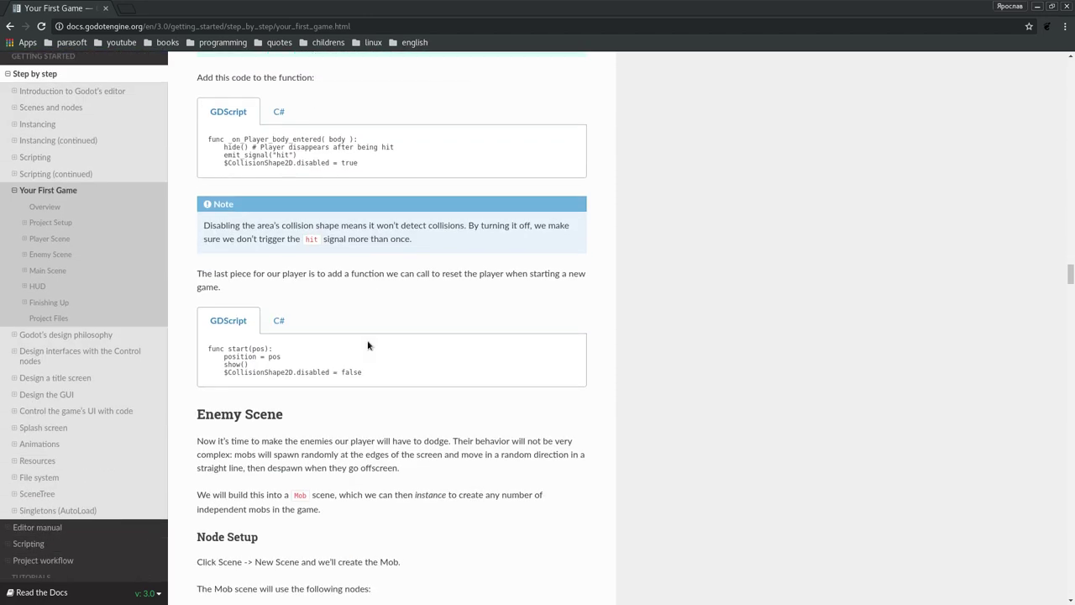
scroll(361, 298, "up", 3)
scroll(403, 235, "up", 3)
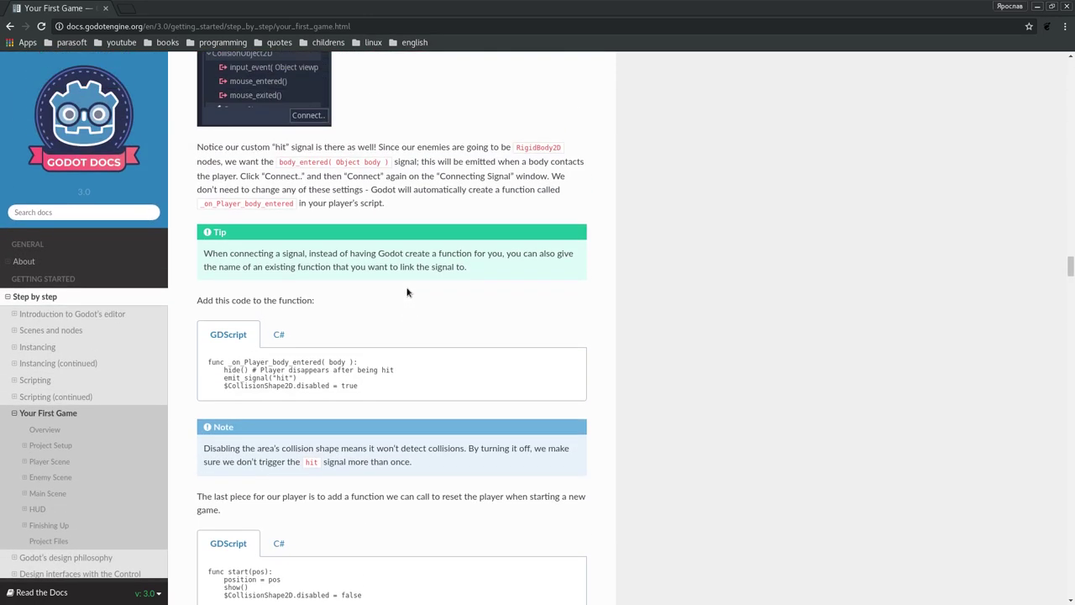
scroll(407, 291, "down", 5)
scroll(408, 291, "up", 1)
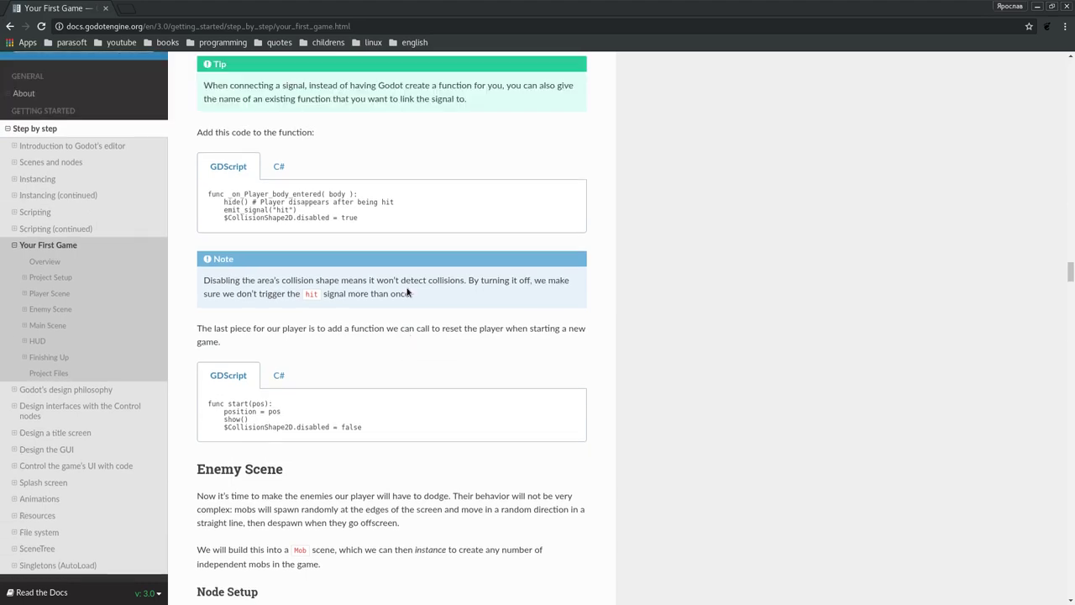
scroll(407, 291, "up", 4)
scroll(407, 292, "up", 5)
scroll(407, 291, "up", 1)
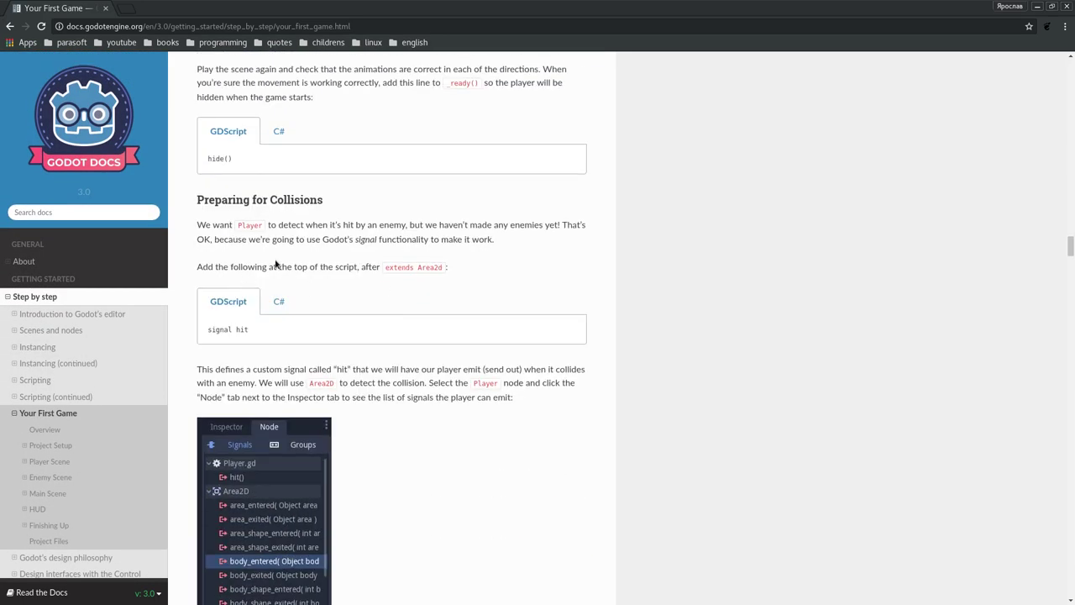
scroll(275, 263, "up", 2)
left_click_drag(314, 275, 194, 248)
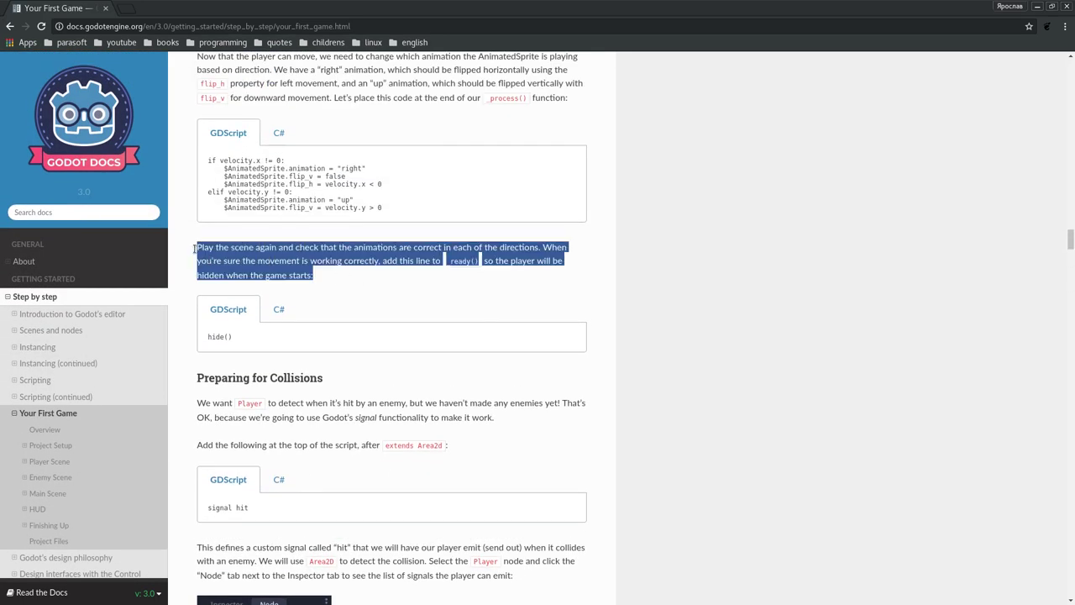
left_click(363, 277)
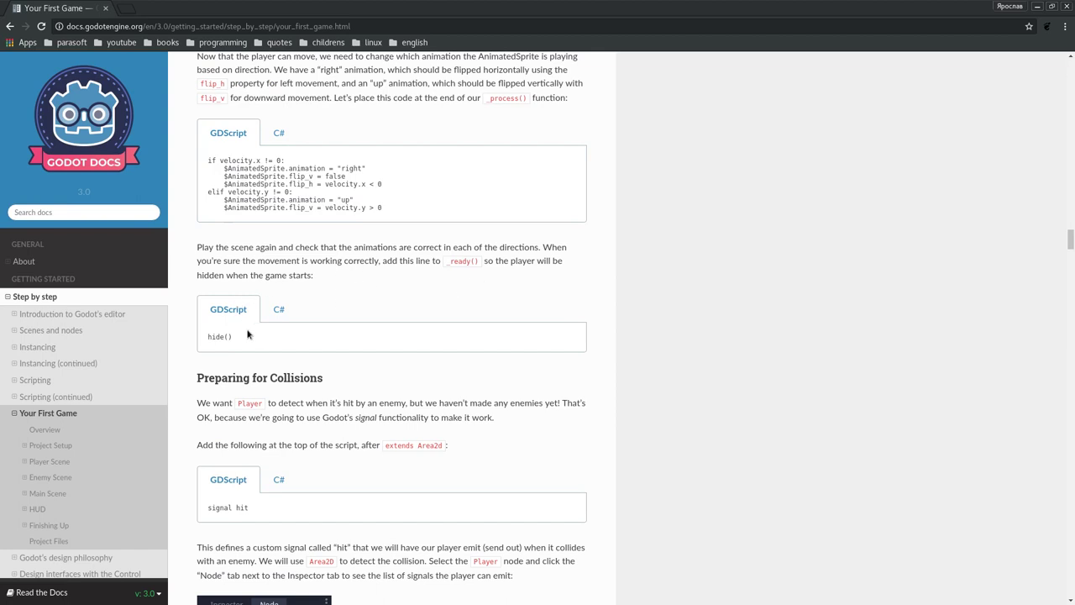
left_click_drag(246, 335, 209, 338)
left_click(323, 317)
- Uncomment the hide() call on line 9 of Player.gd
key("alt+Tab")
left_click(411, 168)
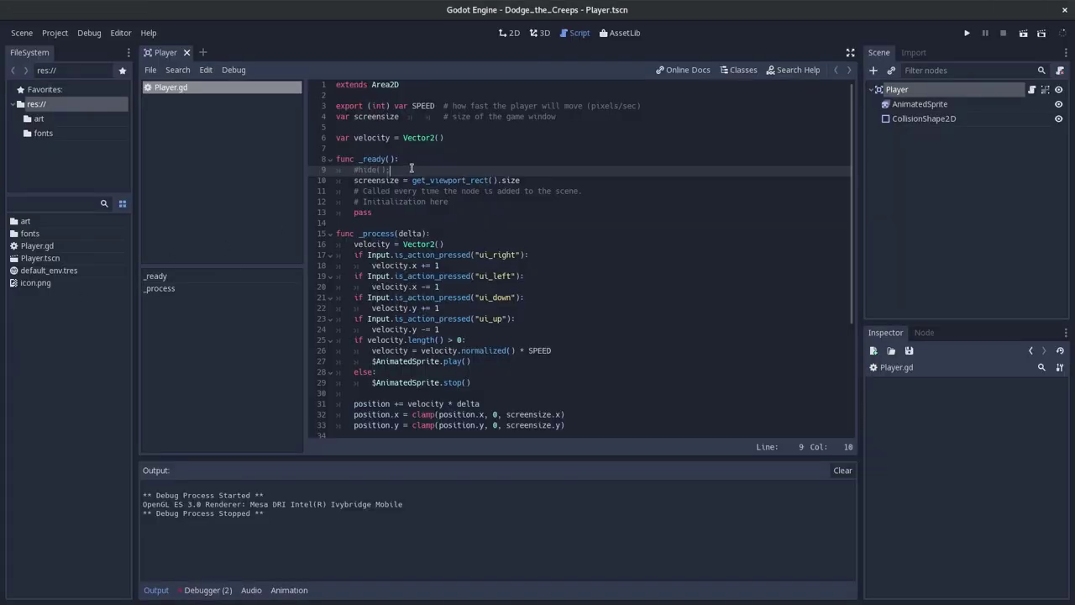
key("BackSpace")
key("BackSpace")
- Play the scene with F6 to confirm the player starts hidden, then return to the docs
key("F6")
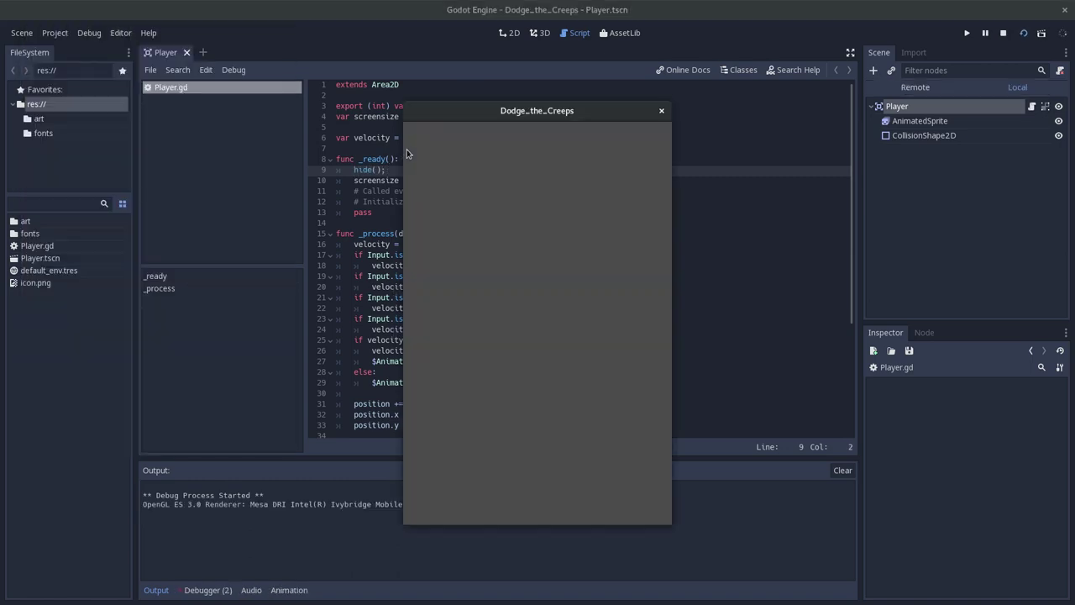
left_click(661, 111)
key("alt+Tab")
- Scroll the docs to Preparing for Collisions and highlight its extends Area2D line
scroll(402, 334, "down", 1)
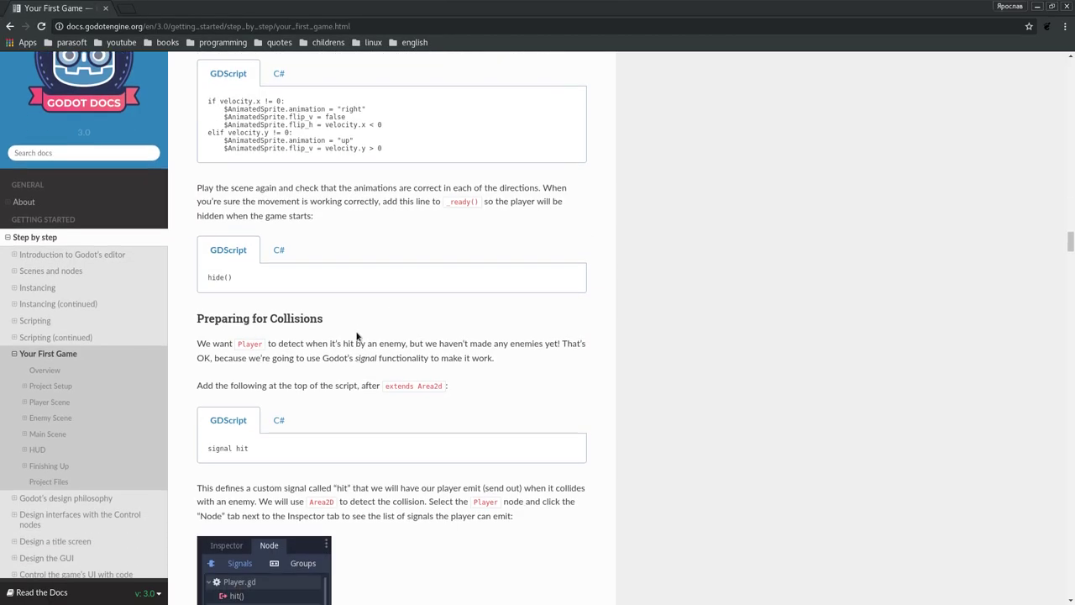
left_click_drag(333, 319, 195, 318)
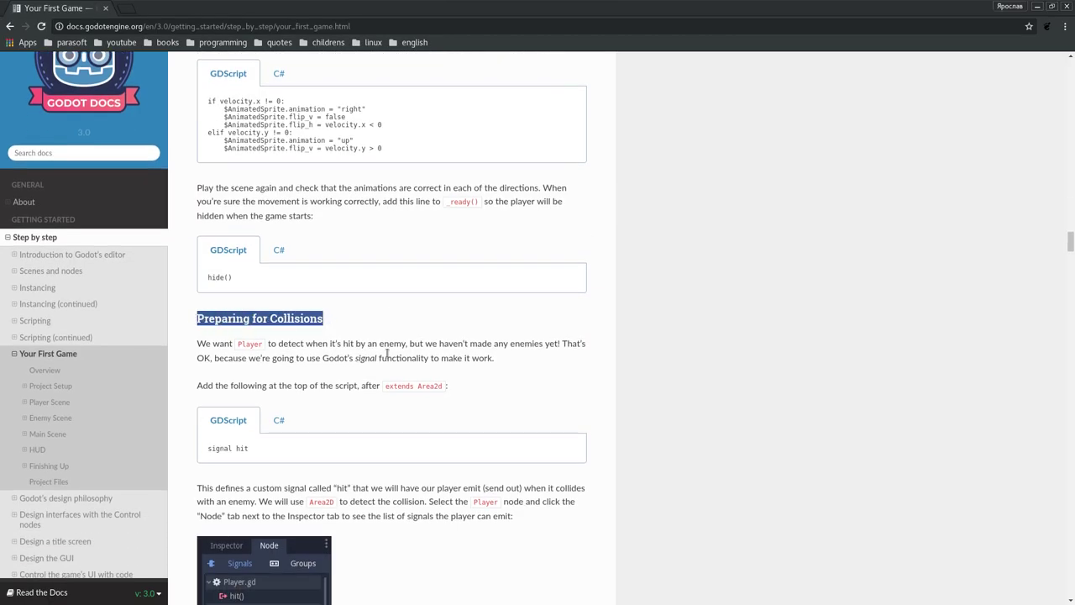
scroll(322, 327, "down", 2)
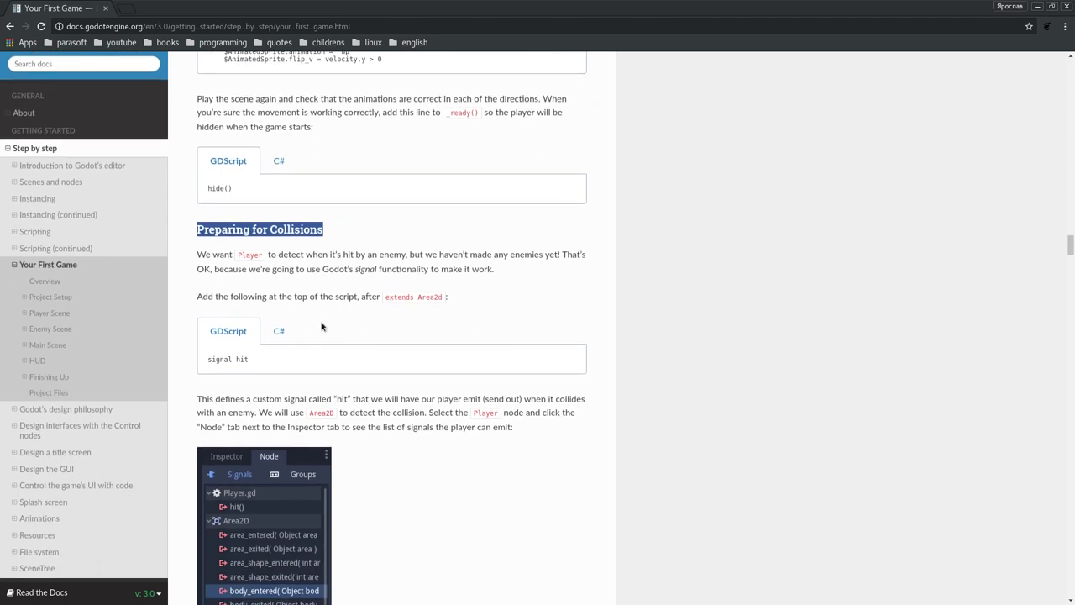
left_click(341, 305)
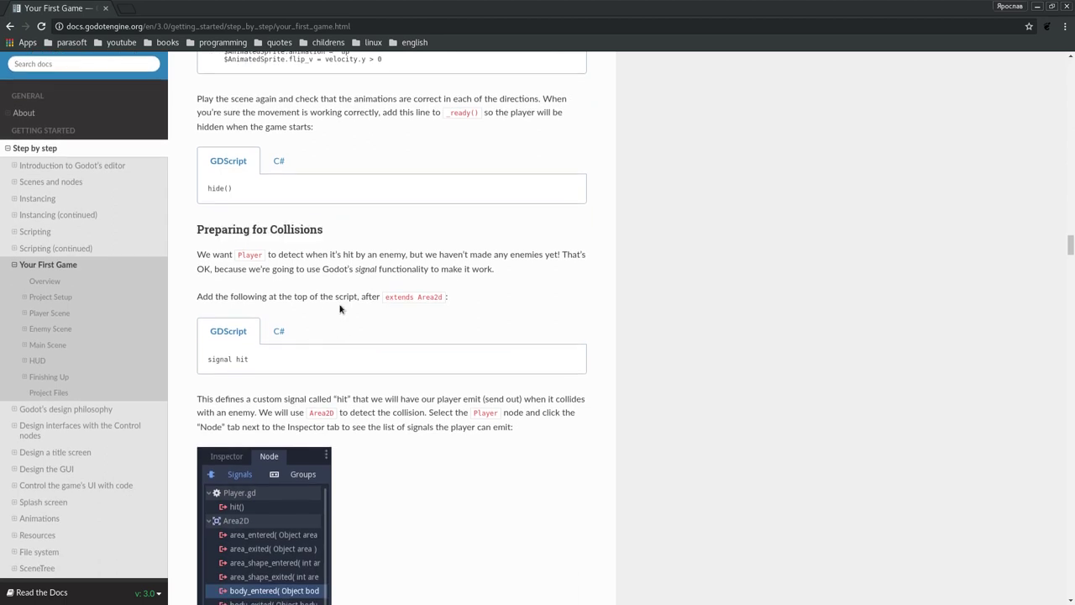
left_click_drag(383, 294, 452, 298)
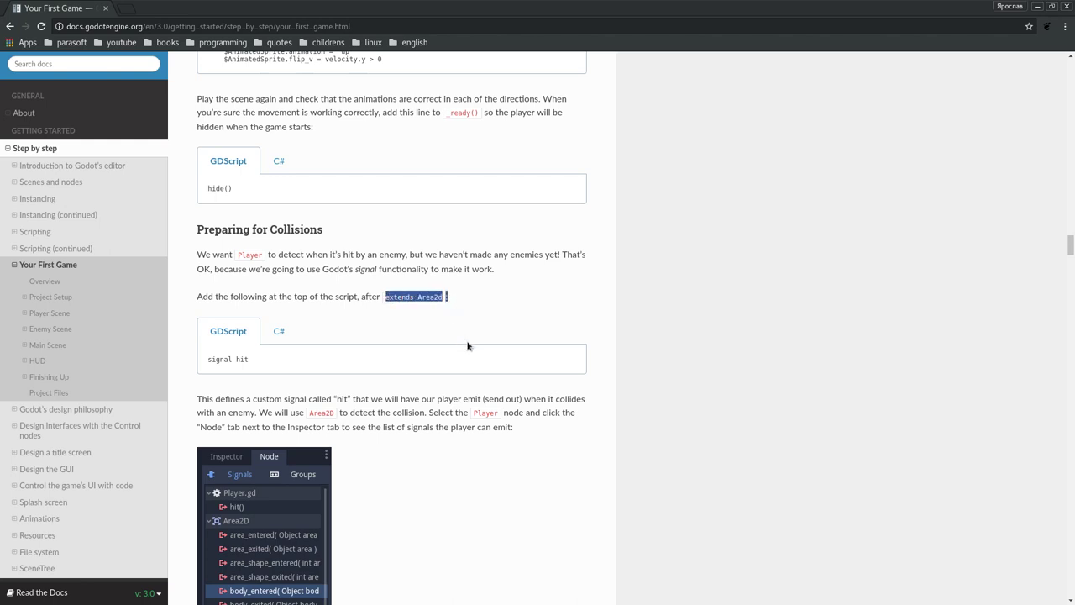
- Check the extends Area2D line in Player.gd, then select the docs' signal hit line
key("alt+Tab")
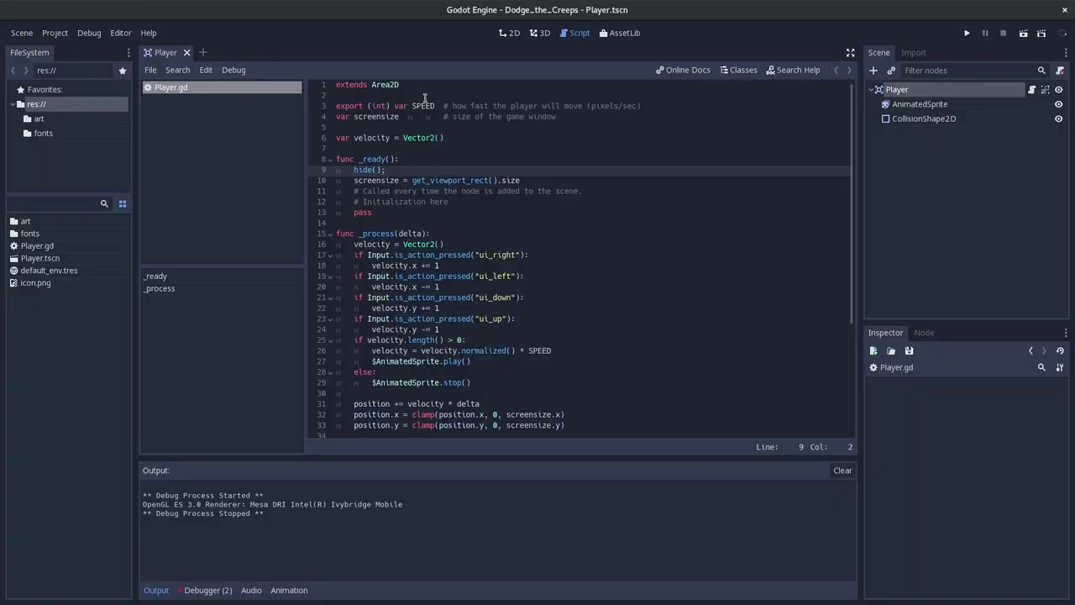
left_click(404, 84)
key("alt+Tab")
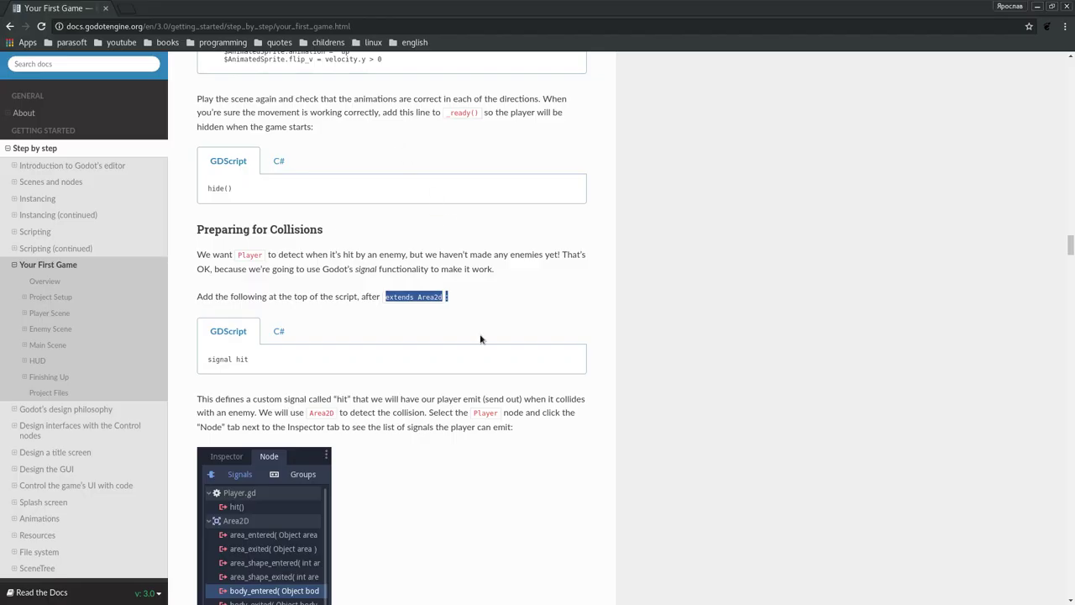
left_click(477, 358)
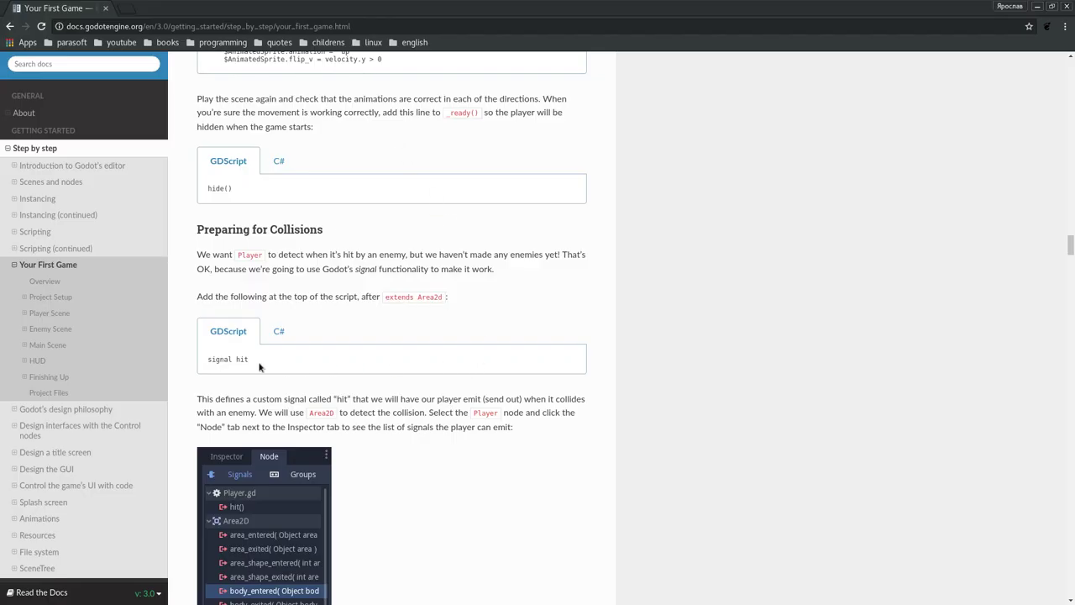
triple_click(210, 352)
key("ctrl+c")
- Paste signal hit as line 2 of Player.gd below extends Area2D, then return to the docs
key("alt+Tab")
left_click(431, 94)
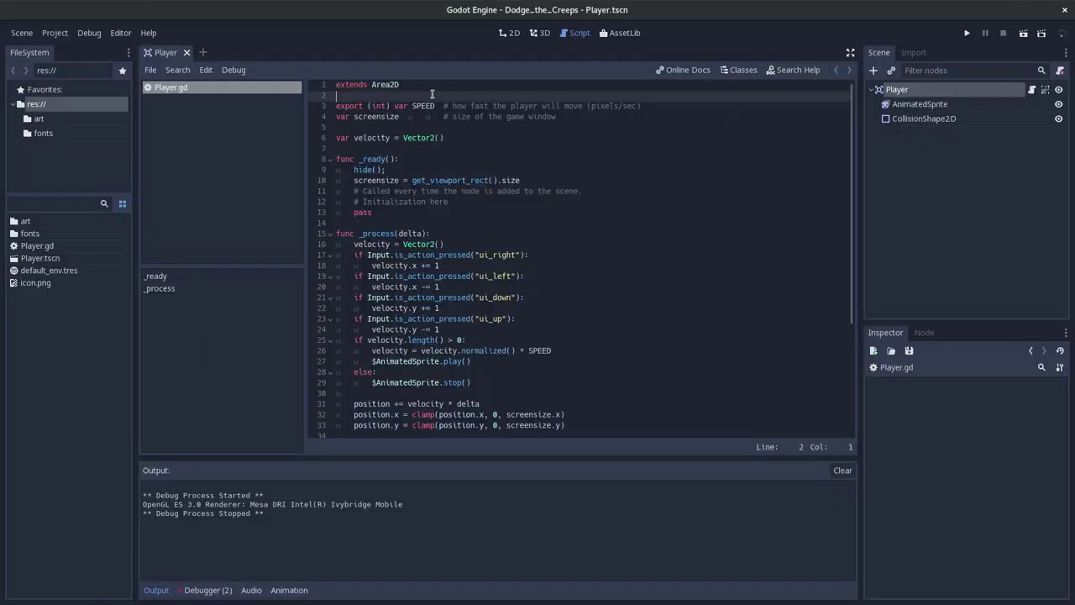
key("Return")
key("ctrl+v")
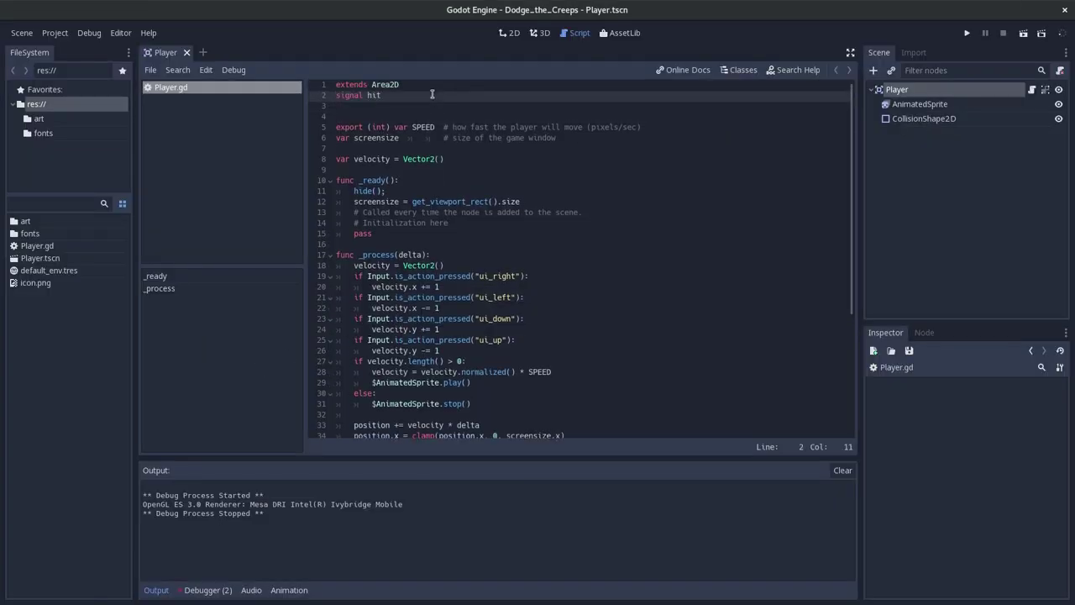
key("alt+Tab")
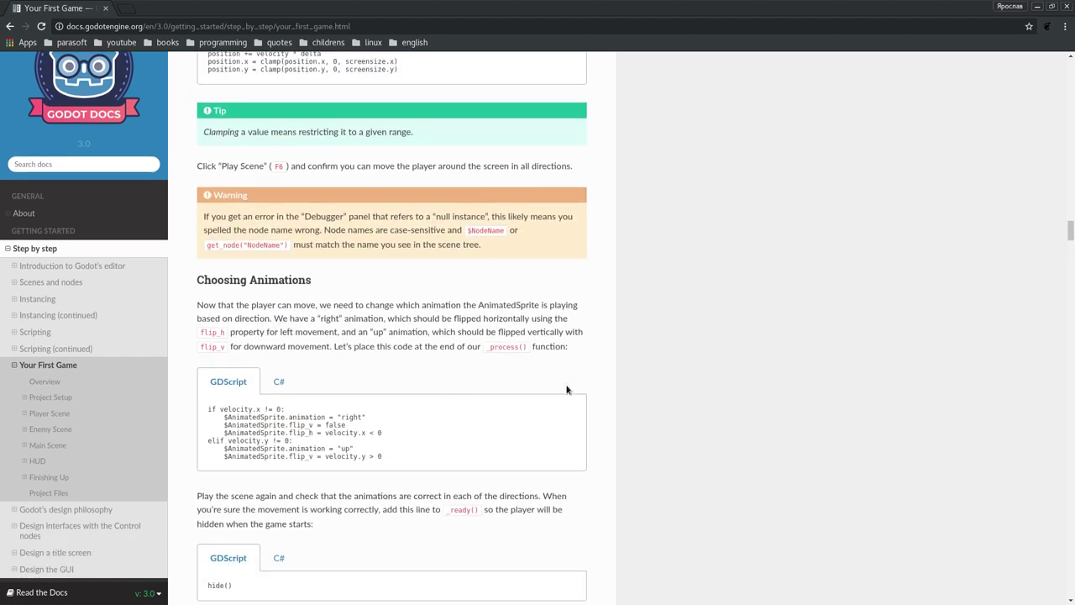
- Read through Preparing for Collisions, highlighting custom, enemy and signals, then go back to Godot
scroll(566, 389, "down", 3)
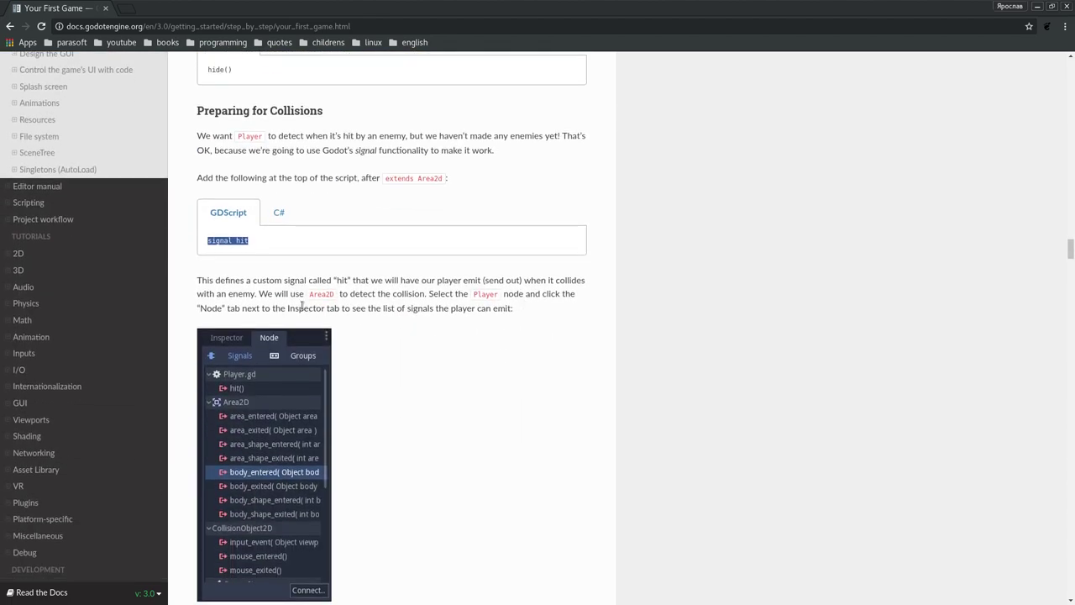
double_click(266, 280)
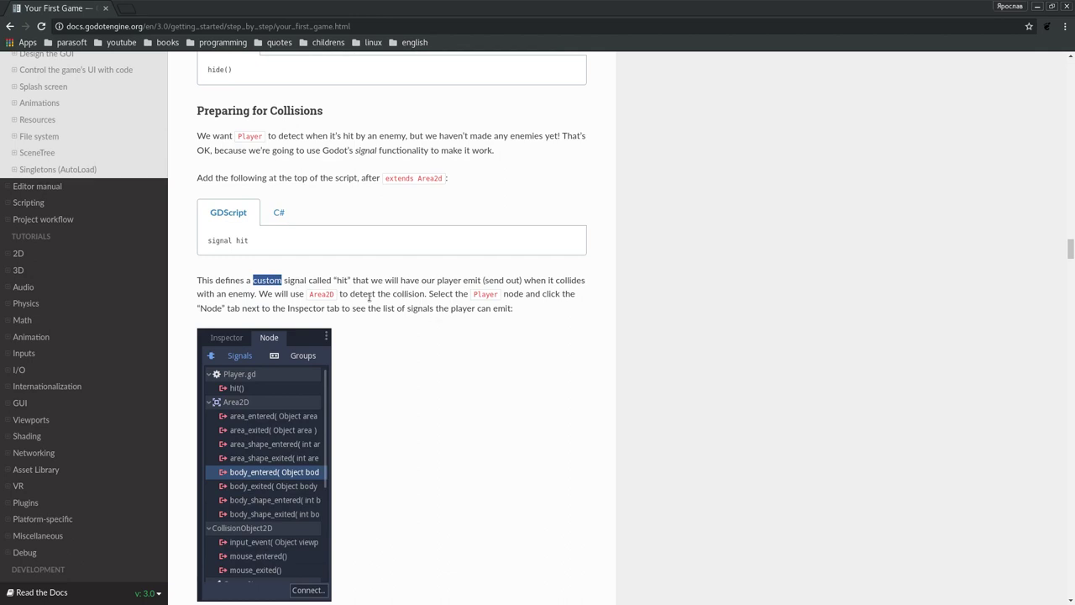
left_click(336, 280)
double_click(246, 294)
scroll(399, 305, "down", 1)
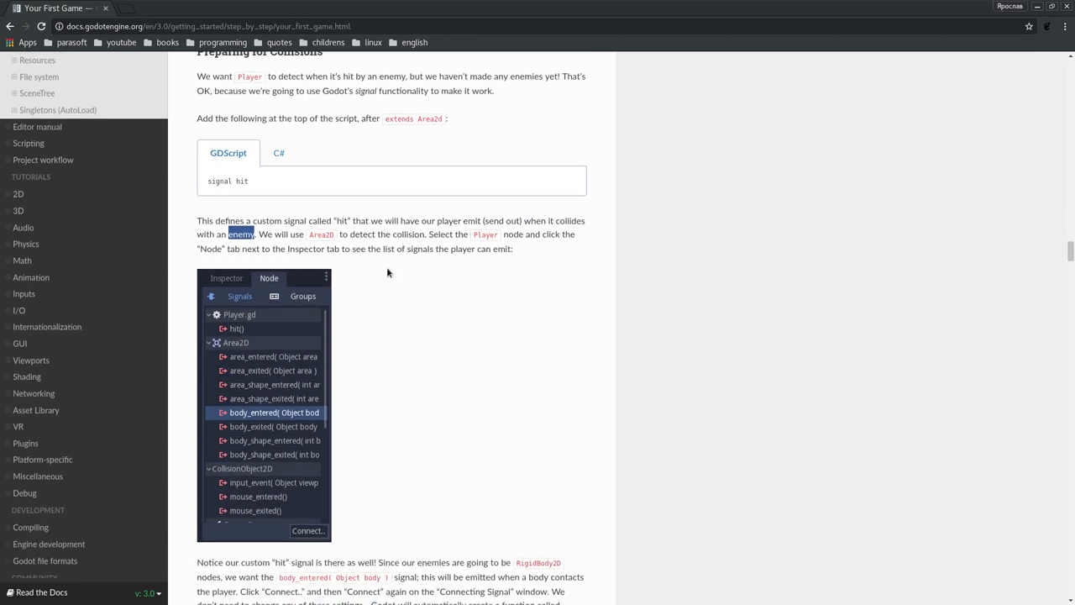
left_click(473, 221)
double_click(413, 246)
left_click(440, 281)
scroll(532, 255, "down", 1)
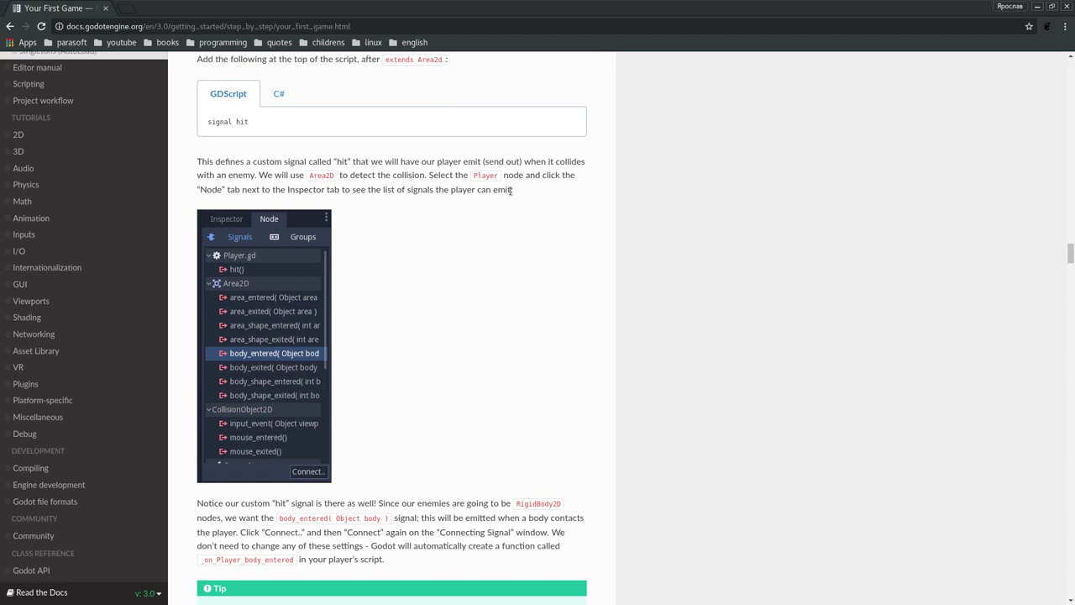
key("alt+Tab")
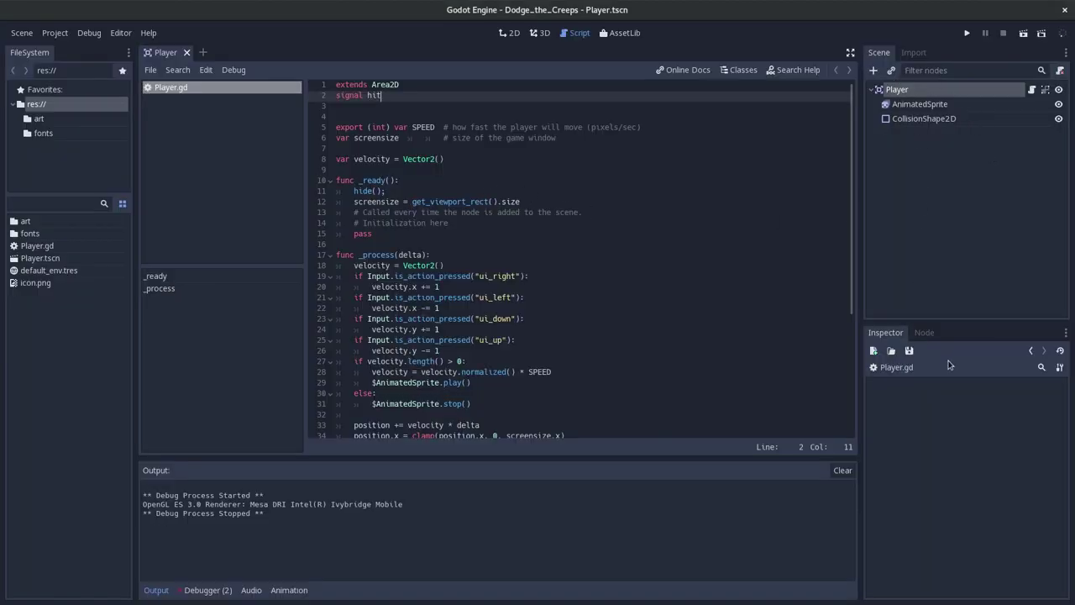
- In the Node tab, list the Player node's signals and select body_entered, checking the tutorial in between
left_click(924, 334)
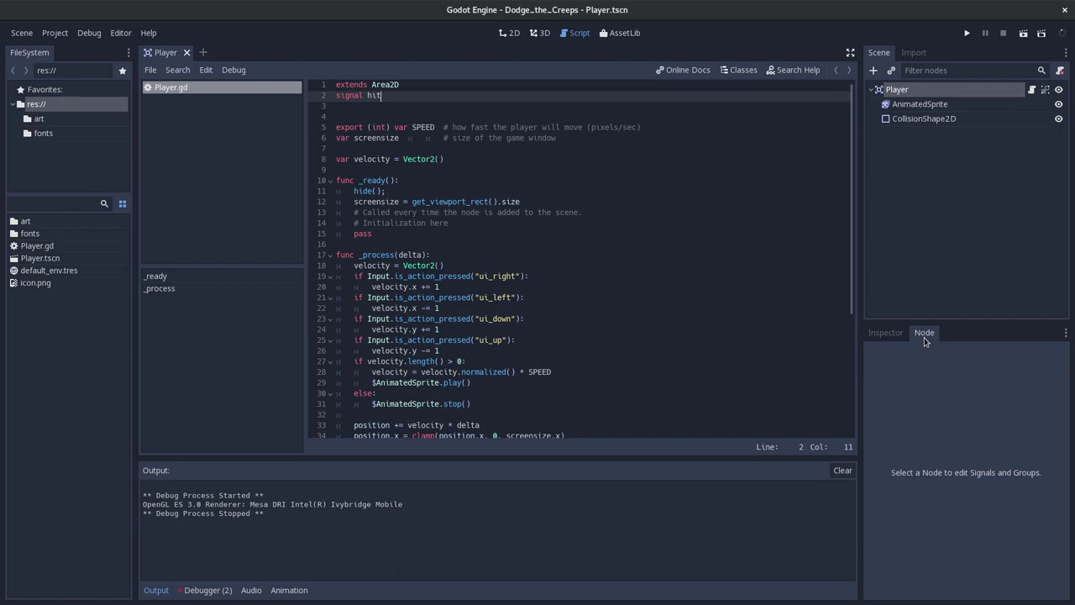
left_click(897, 88)
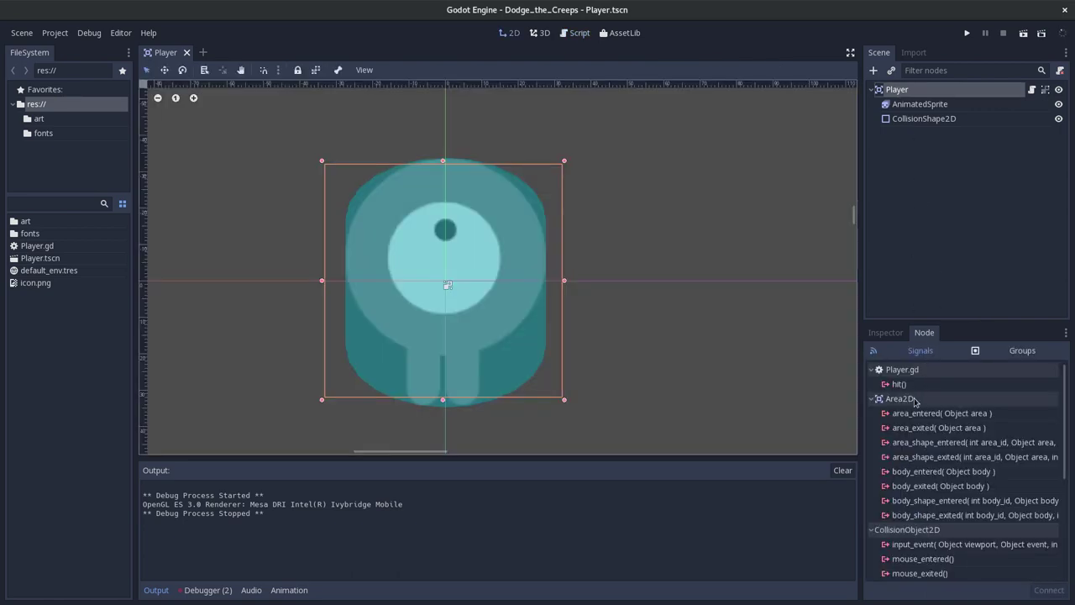
key("alt+Tab")
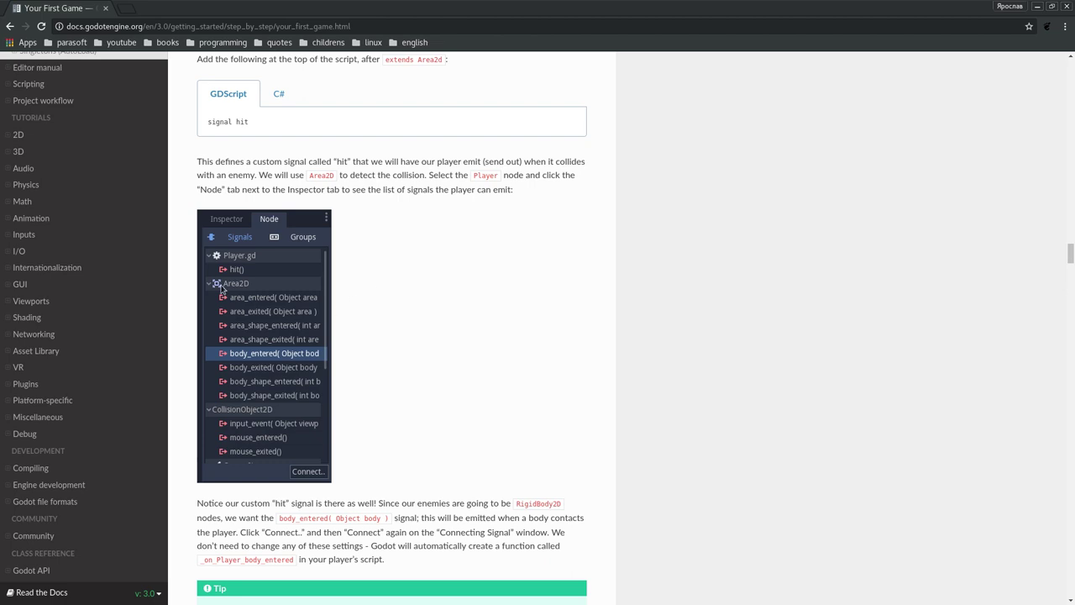
key("alt+Tab")
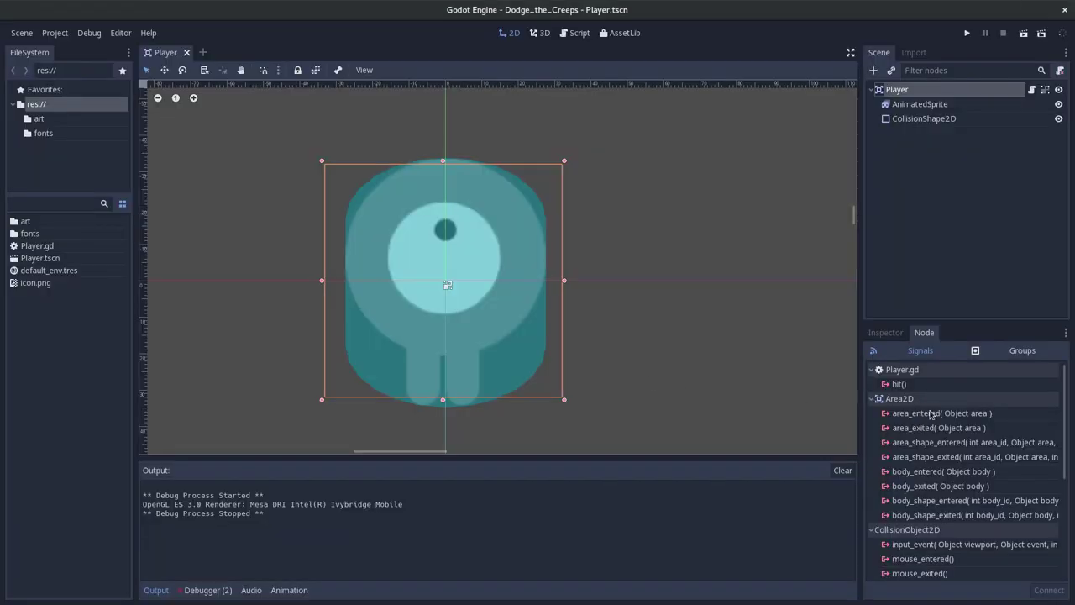
left_click(942, 472)
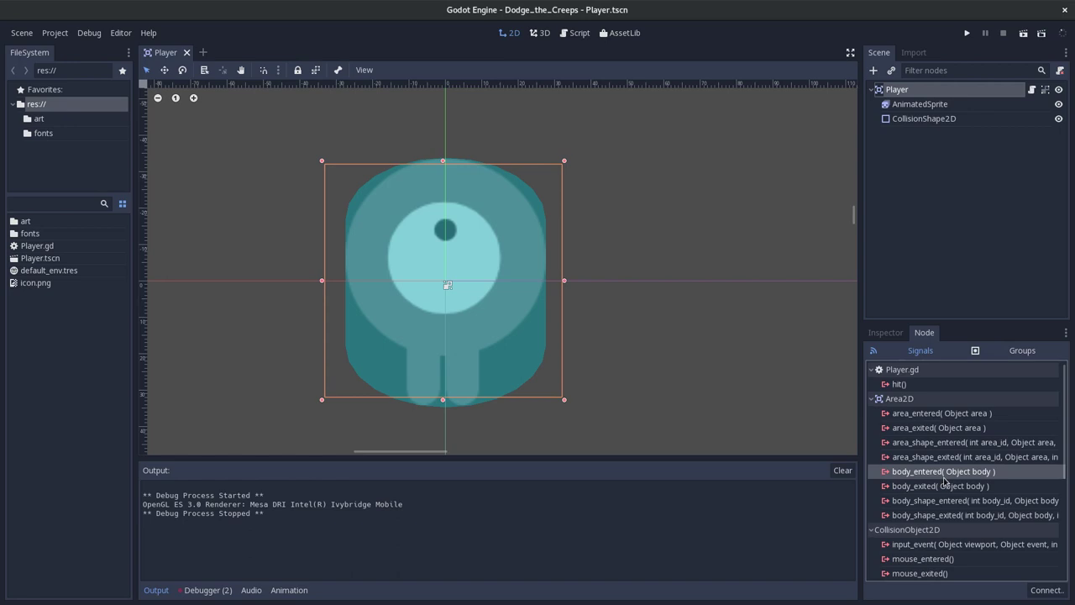
key("alt+Tab")
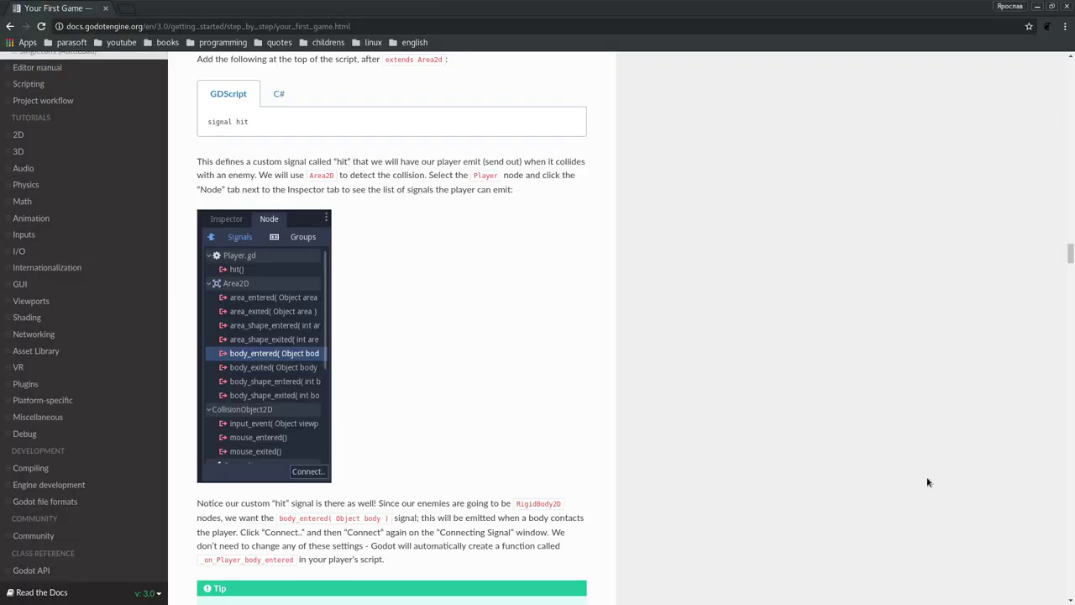
- Scroll the docs to the body_entered connect instructions and handler code, highlighting the signal name
scroll(458, 420, "down", 1)
scroll(455, 422, "down", 2)
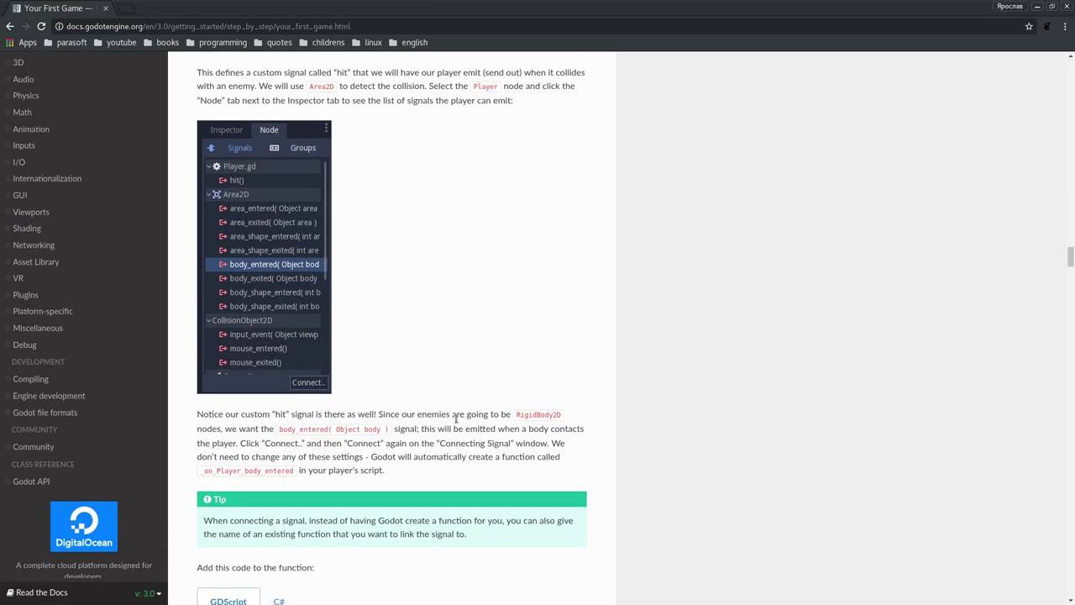
scroll(464, 437, "down", 1)
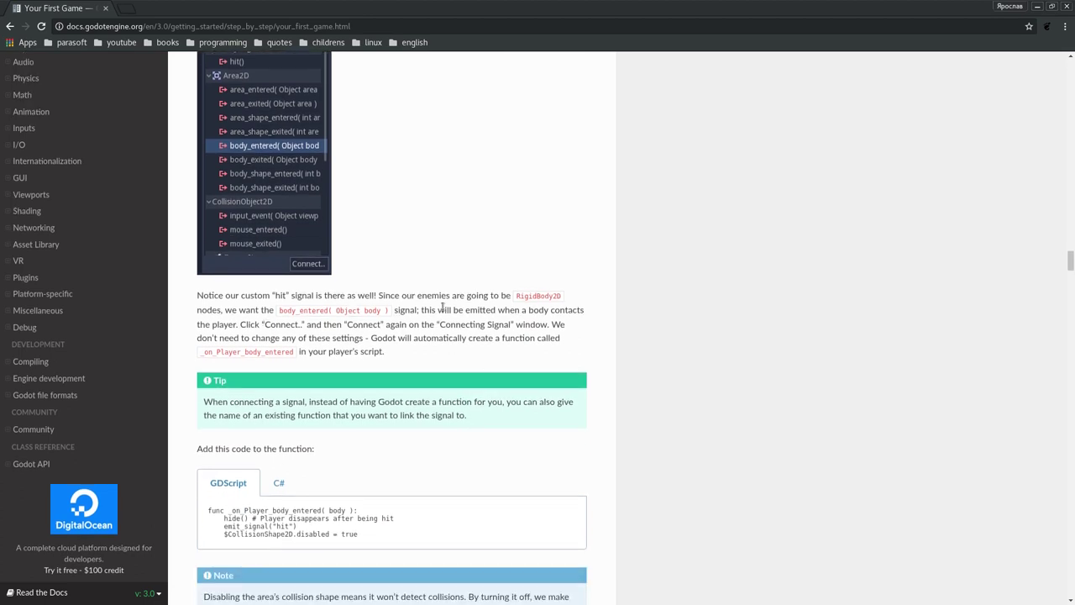
left_click_drag(380, 350, 309, 324)
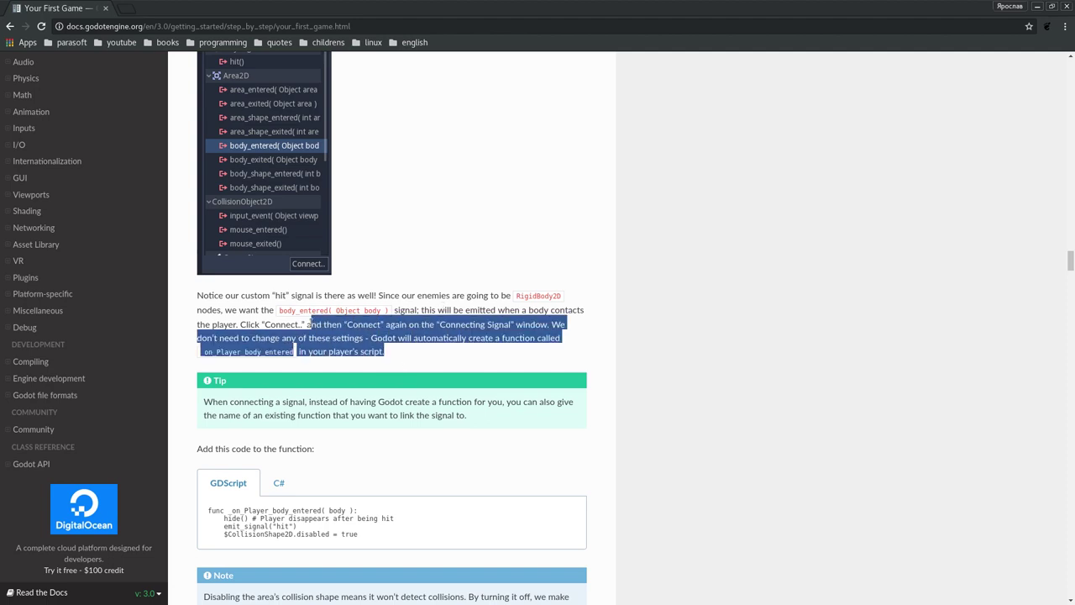
double_click(292, 310)
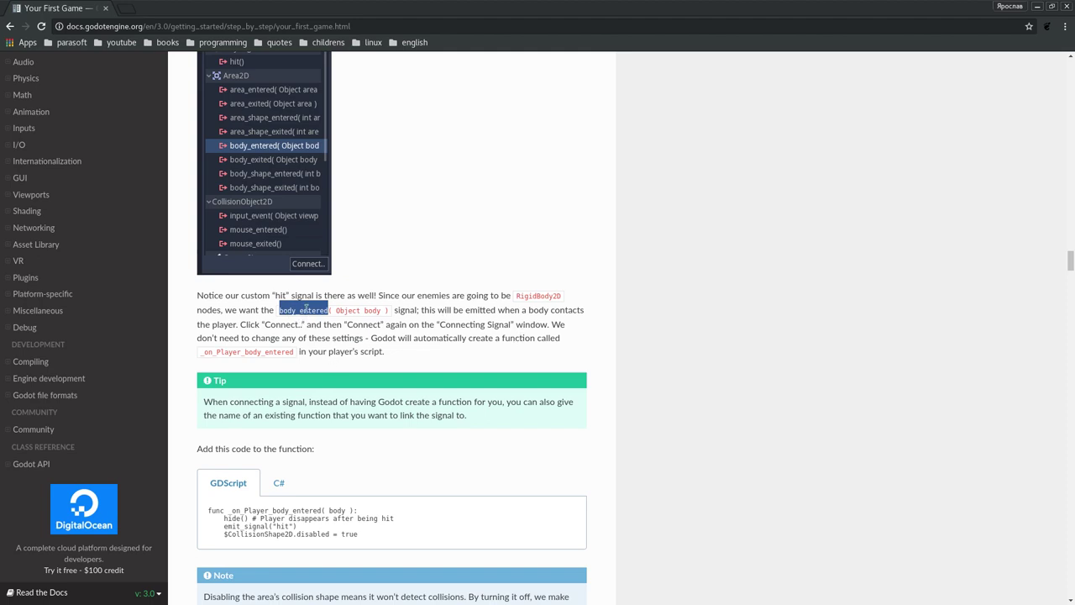
left_click(378, 340)
- Connect body_entered, creating the _on_Player_body_entered function at the end of Player.gd
key("alt+Tab")
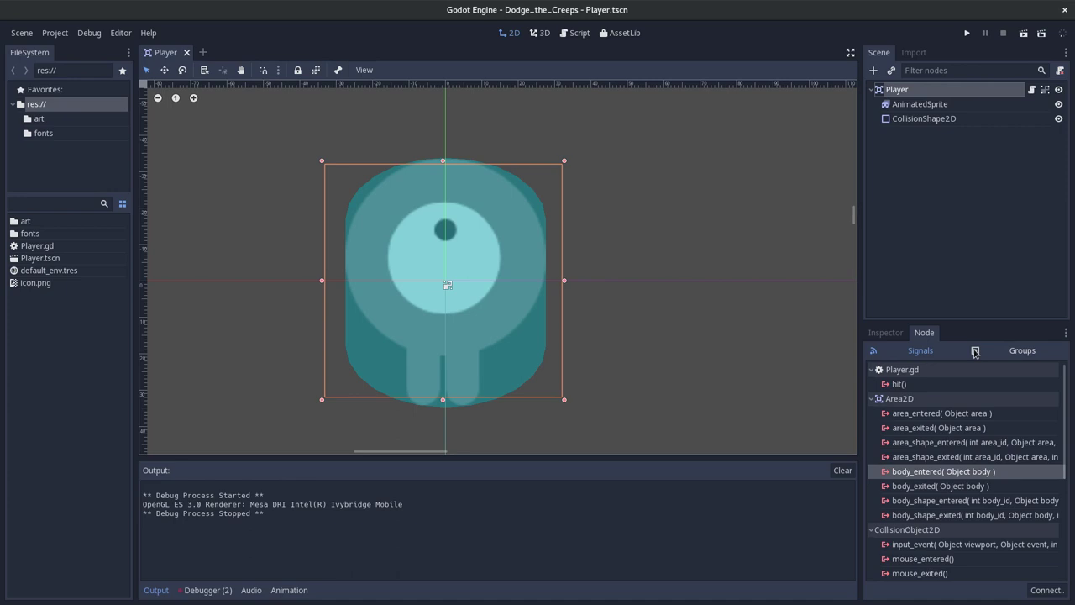
left_click(1050, 592)
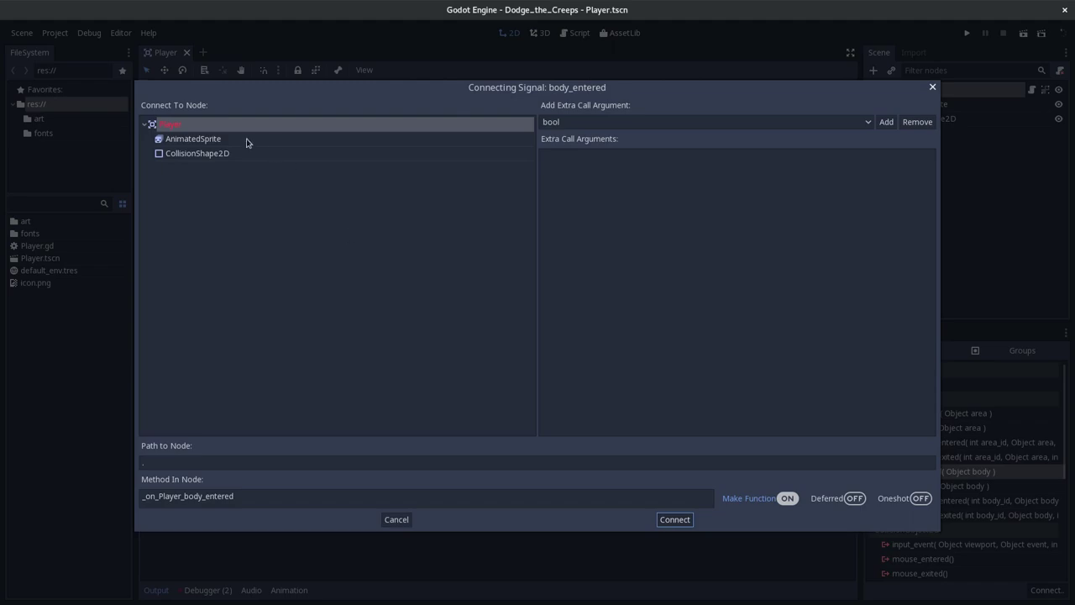
left_click(684, 520)
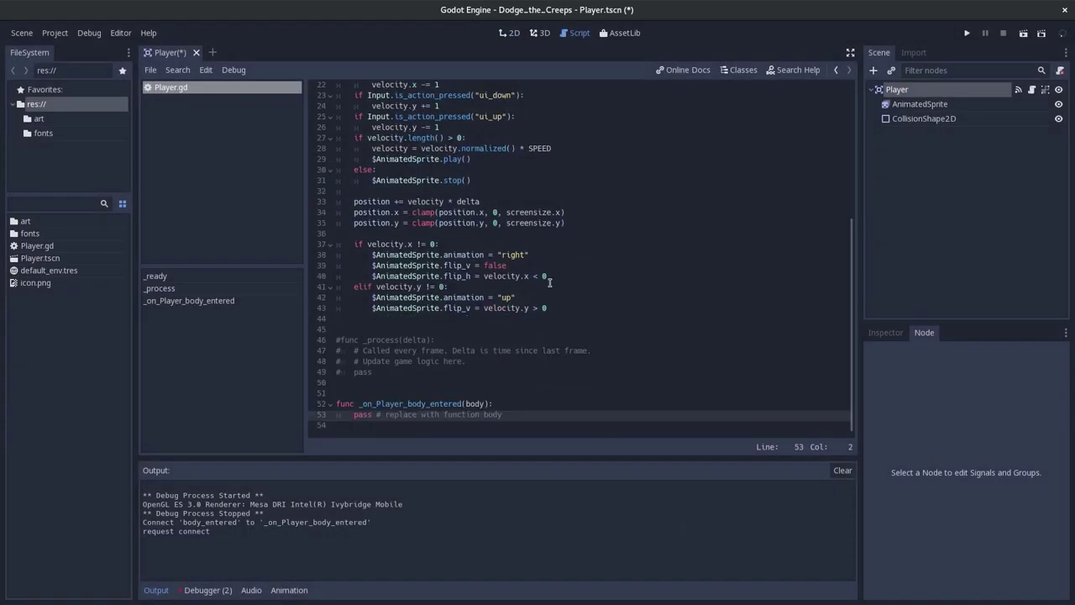
scroll(550, 283, "up", 5)
scroll(550, 283, "down", 5)
- Place the cursor after pass in the handler, then copy the handler's three body lines from the docs
left_click(529, 417)
key("alt+Tab")
scroll(461, 417, "down", 6)
scroll(460, 418, "up", 1)
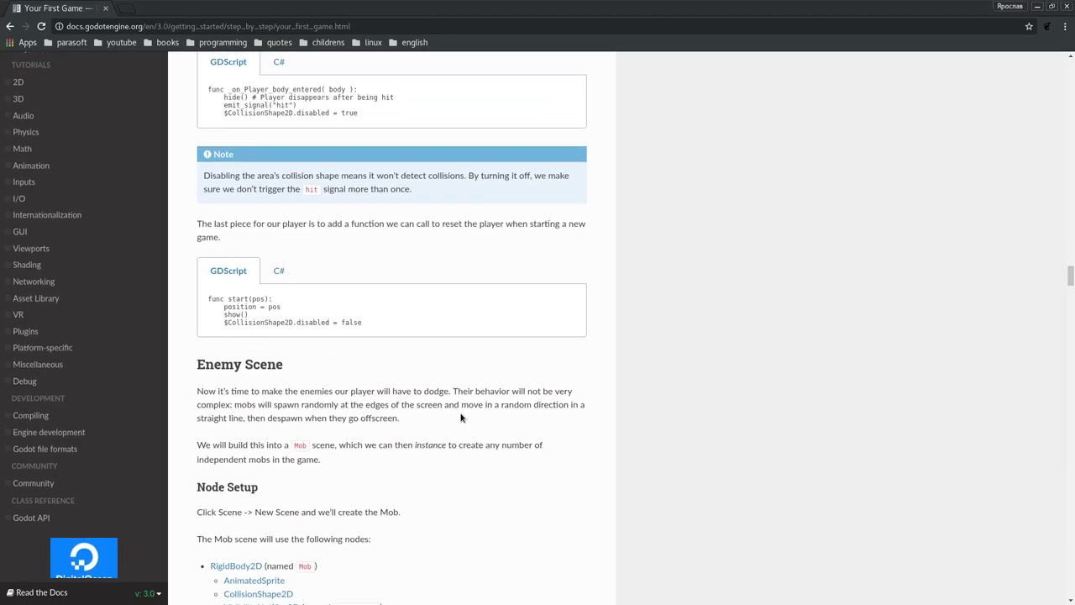
scroll(461, 416, "up", 2)
scroll(461, 415, "up", 1)
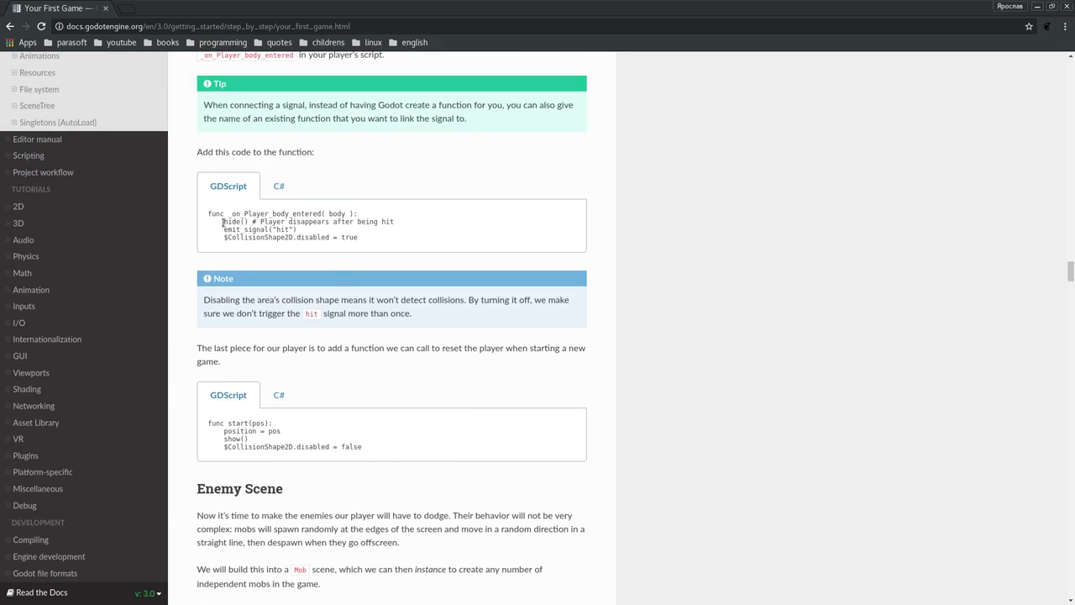
left_click_drag(223, 222, 372, 236)
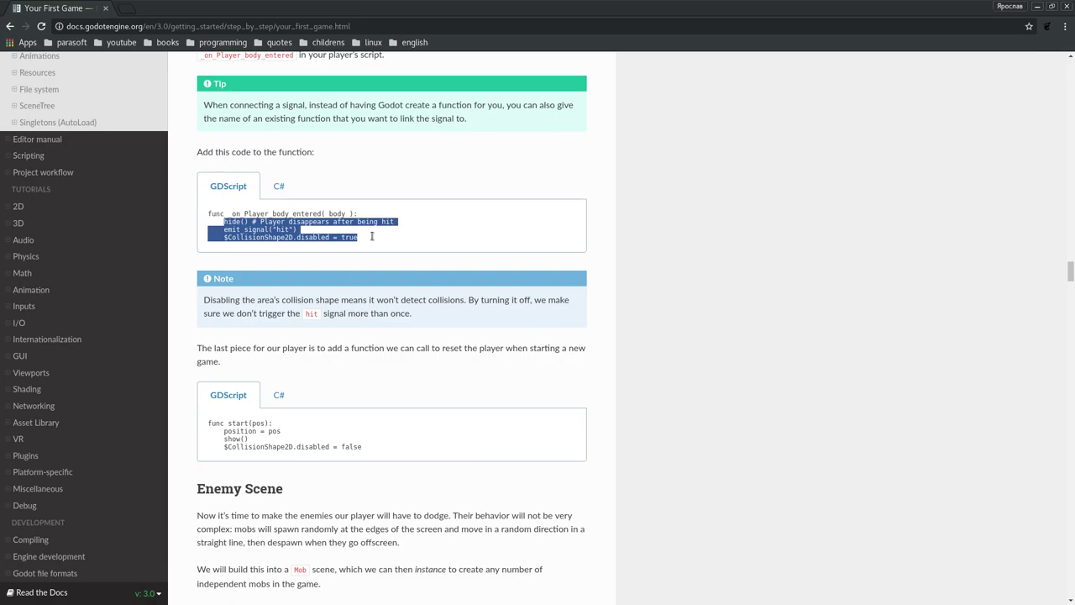
key("alt+Tab")
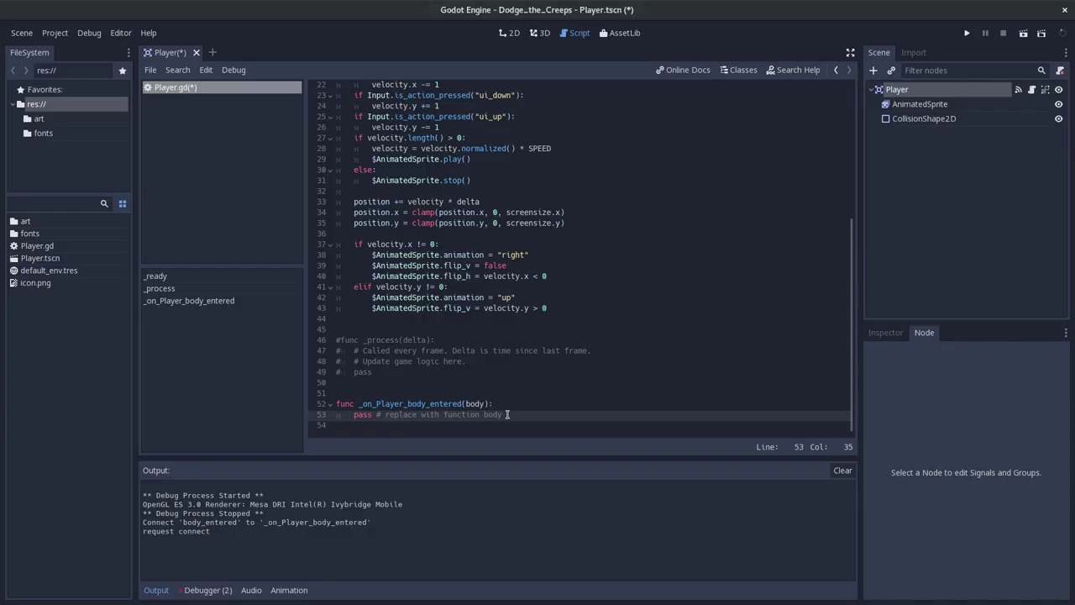
- Paste the hit-handling code over pass in _on_Player_body_entered, indent hide(), and save
left_click(330, 417)
key("ctrl+v")
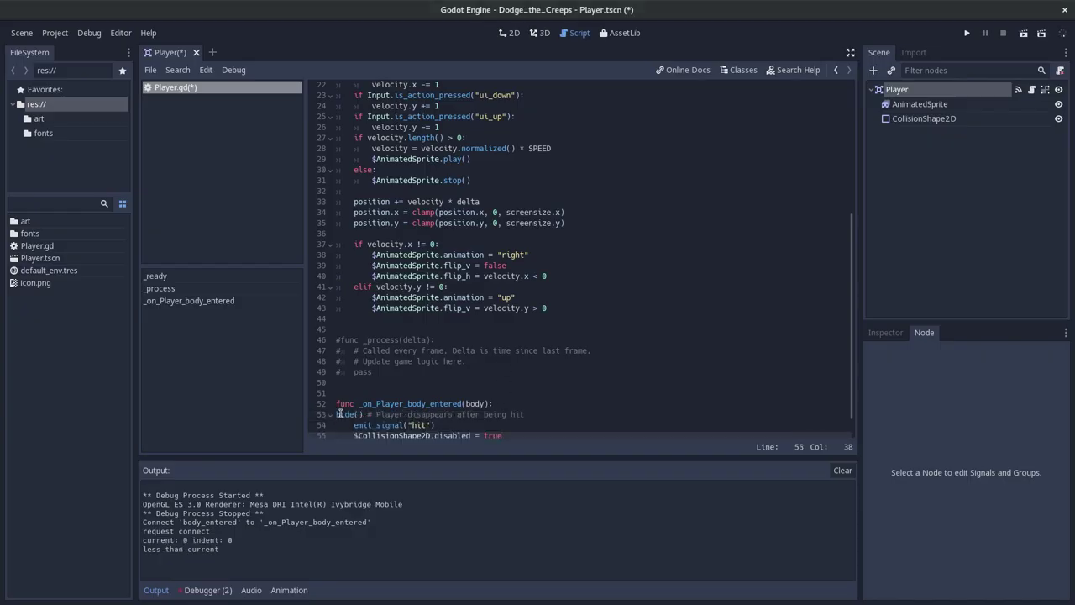
left_click(339, 414)
key("Tab")
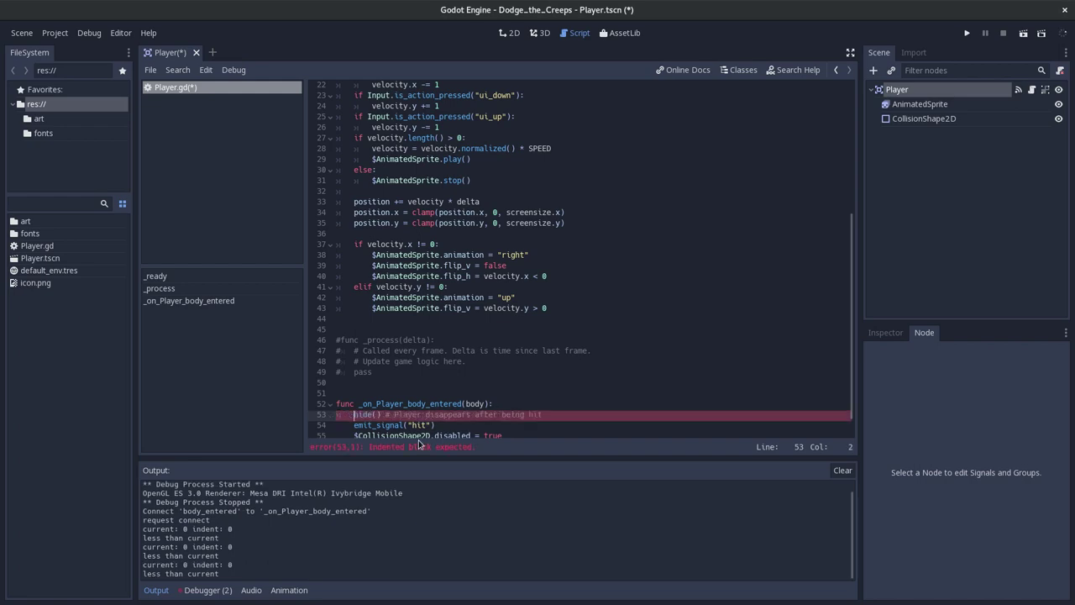
scroll(389, 399, "down", 1)
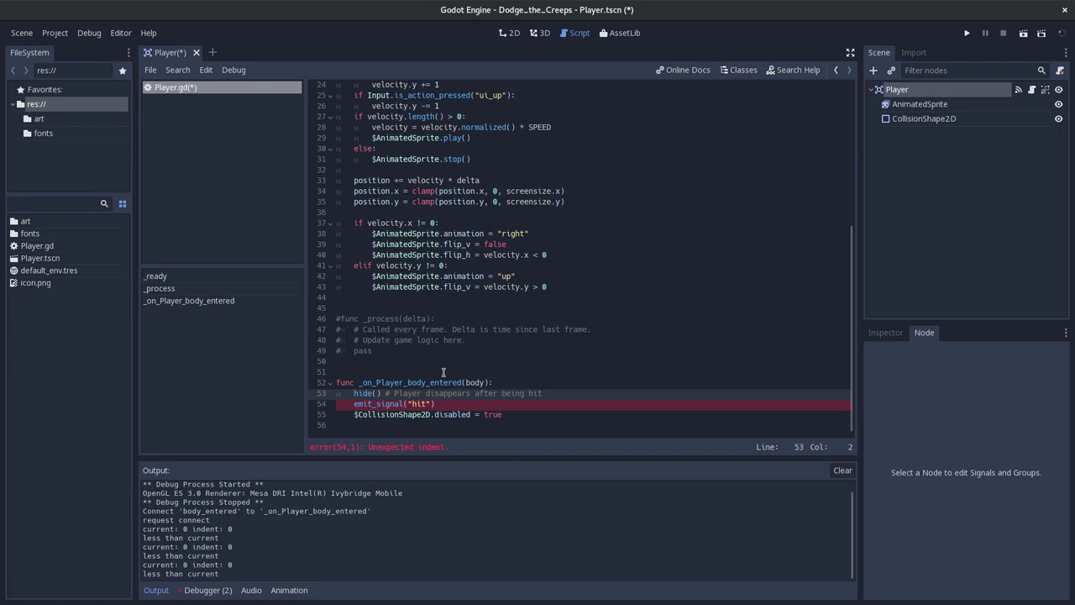
key("ctrl+s")
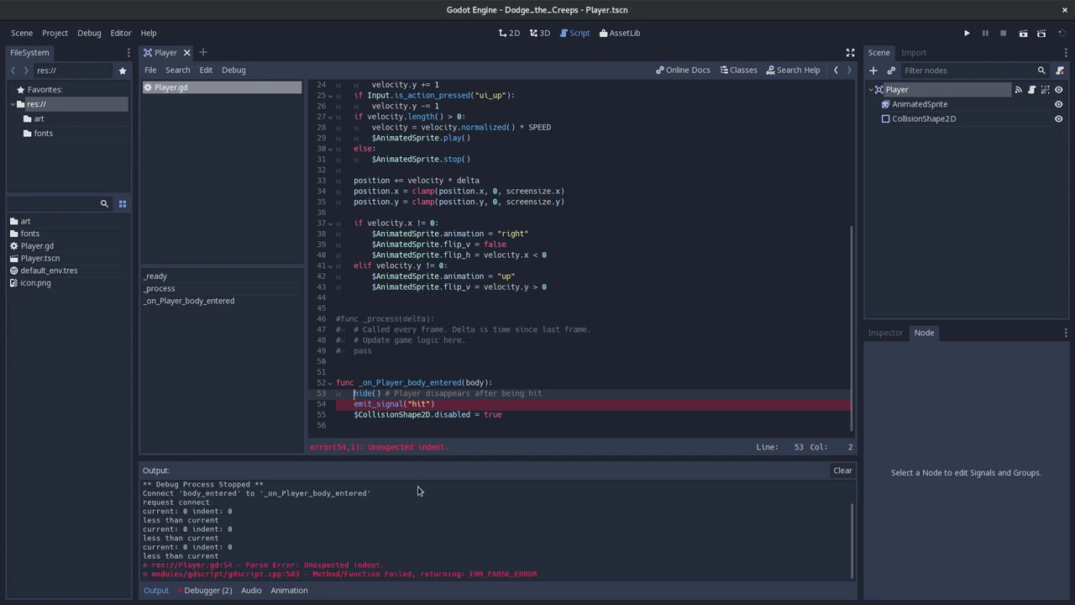
- Re-indent the emit_signal and $CollisionShape2D lines with tabs, then clear the Output log
left_click(354, 403)
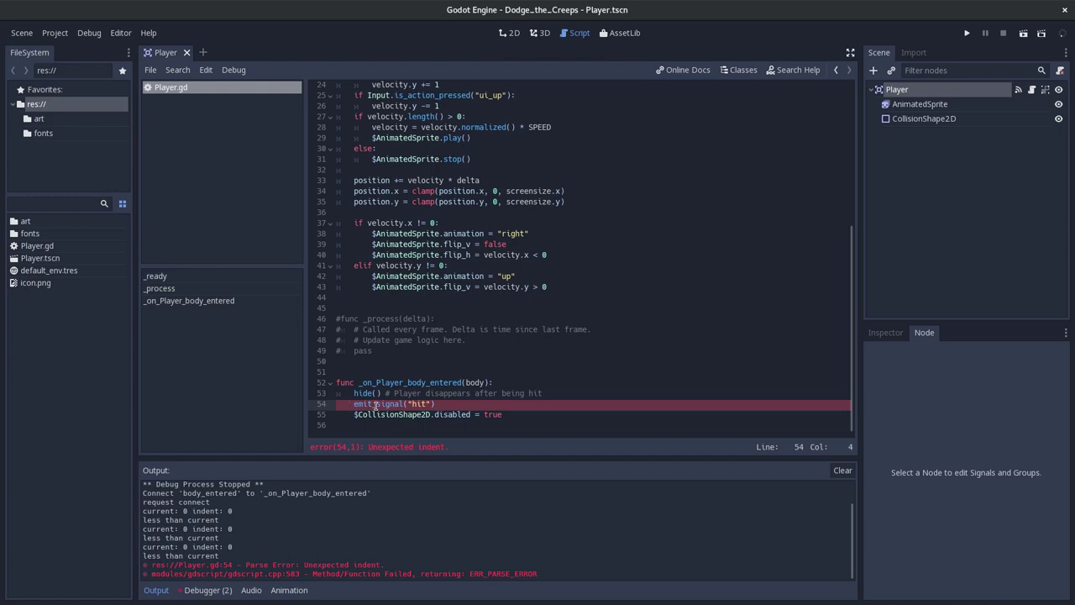
key("Up")
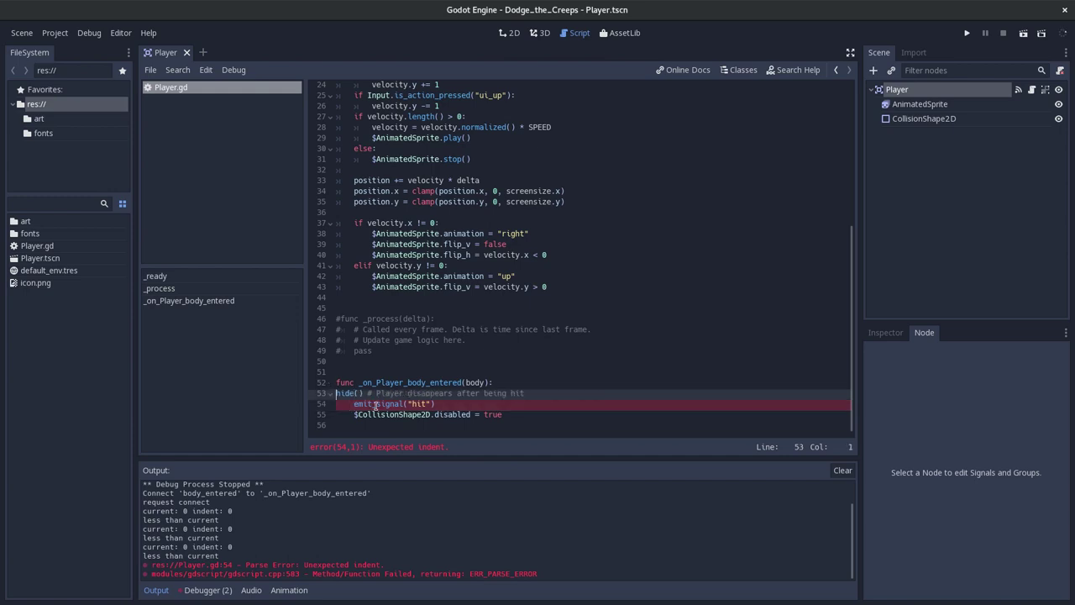
key("Down")
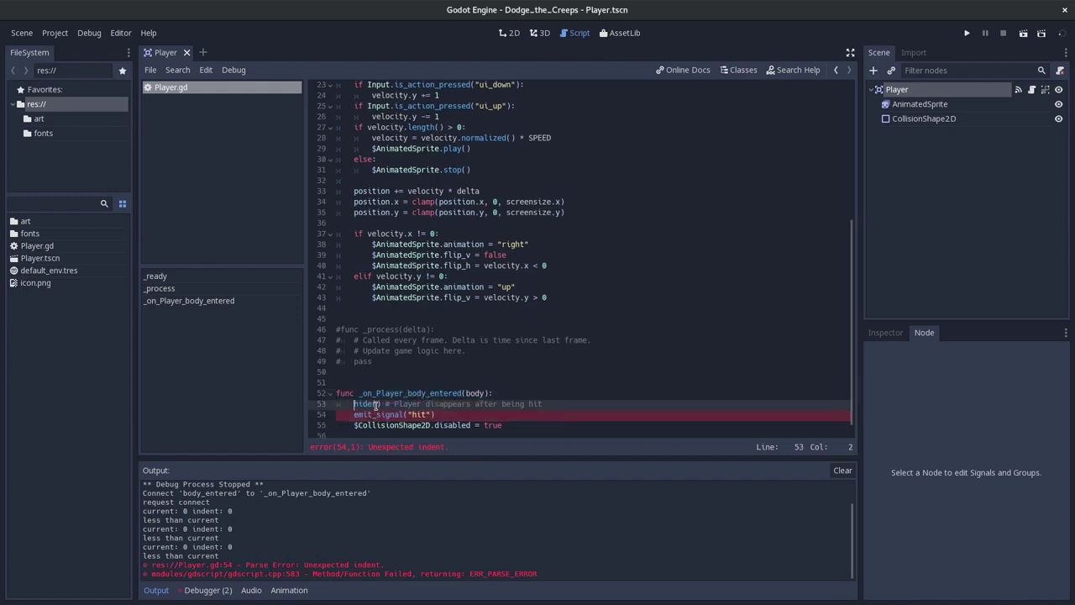
key("BackSpace")
key("BackSpace")
key("BackSpace")
key("Tab")
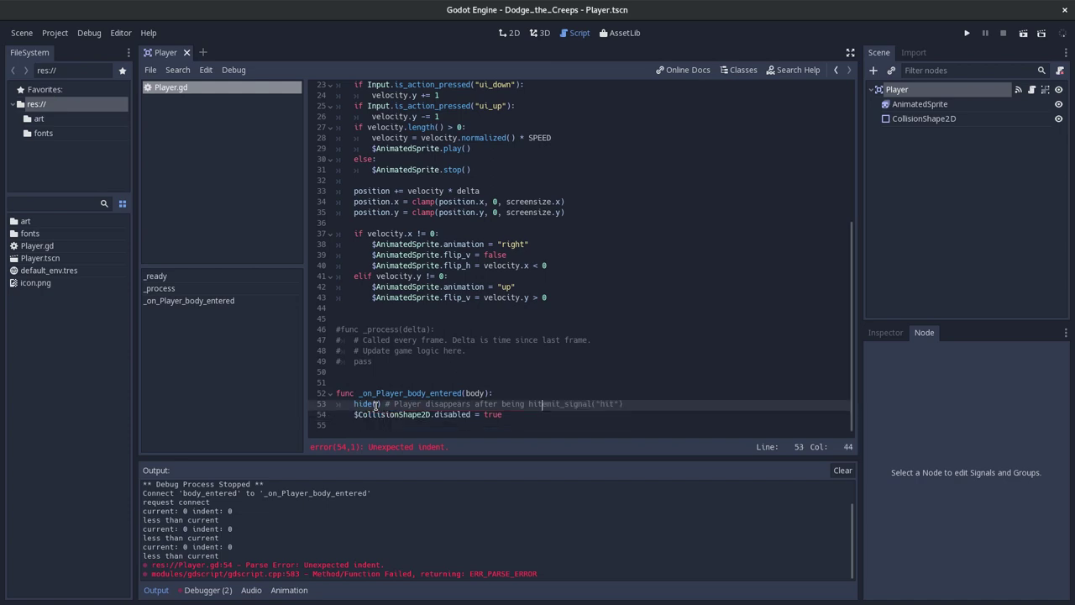
key("Down")
key("BackSpace")
key("BackSpace")
key("BackSpace")
key("BackSpace")
key("Tab")
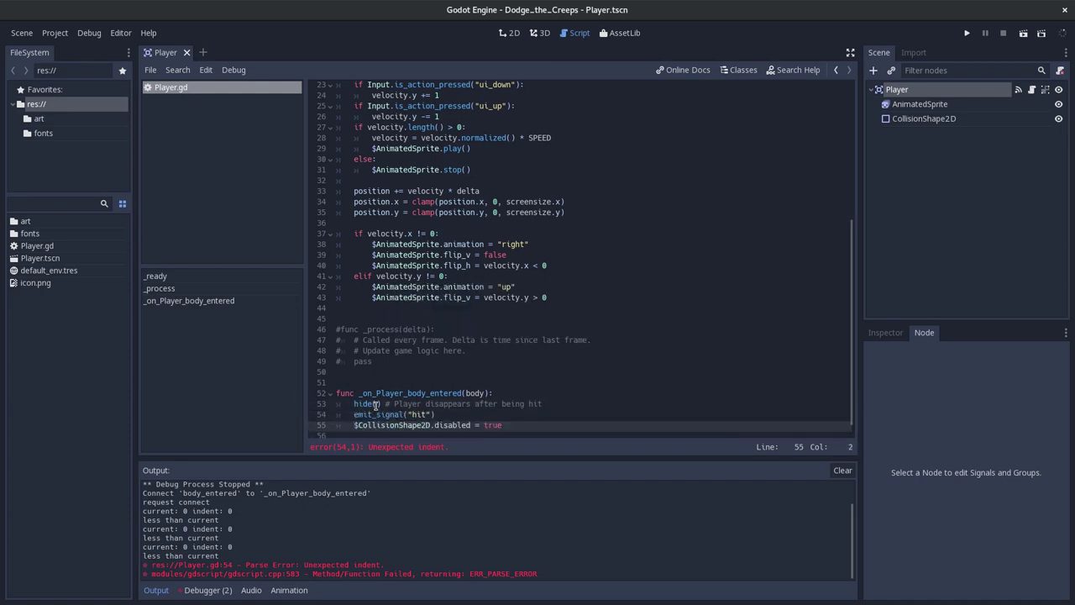
left_click(842, 471)
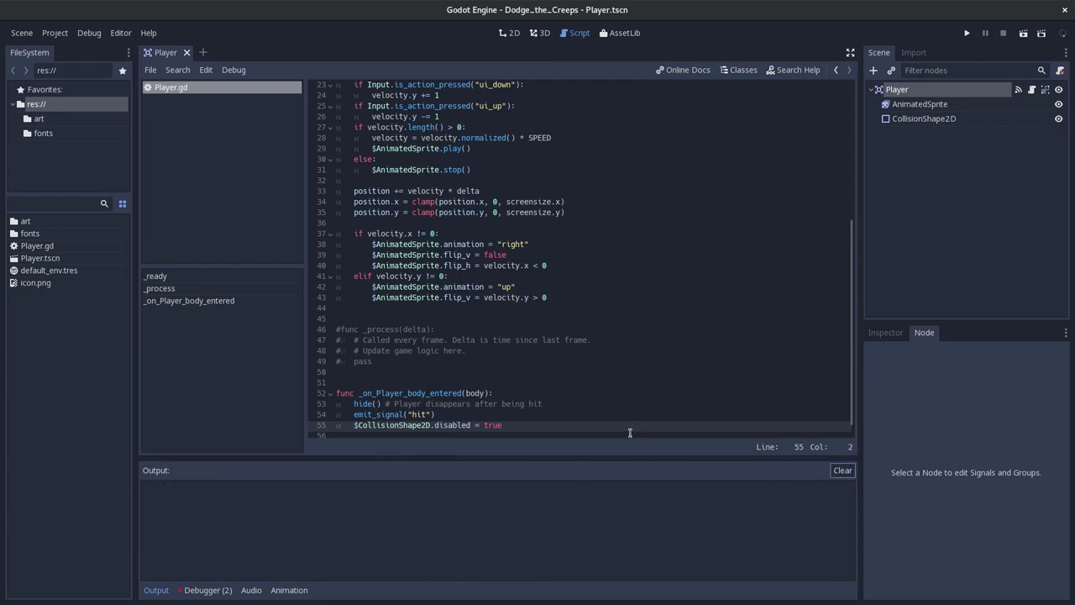
scroll(505, 406, "down", 1)
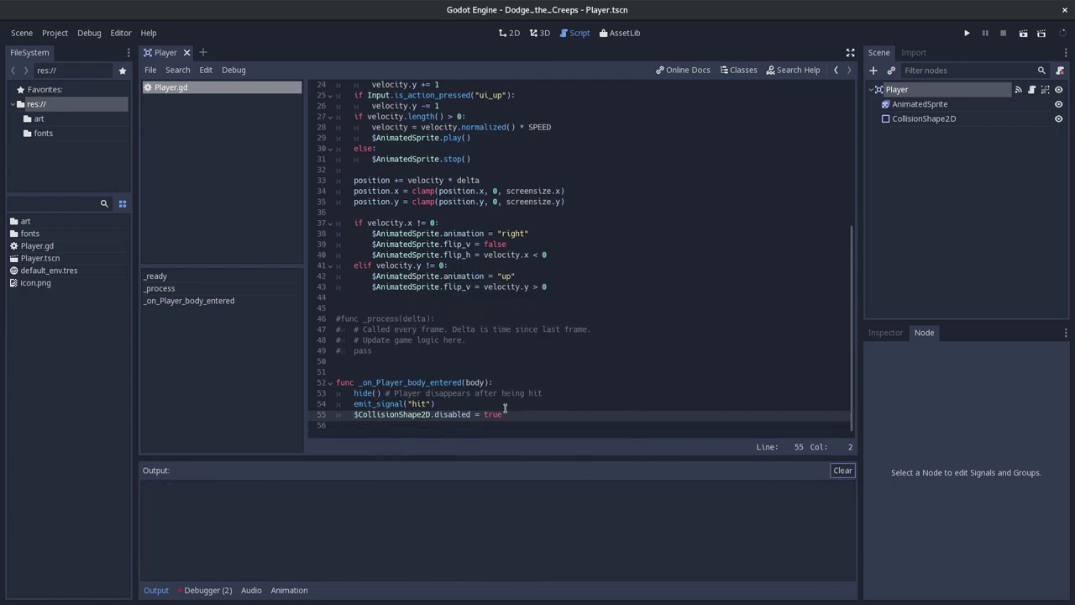
double_click(359, 394)
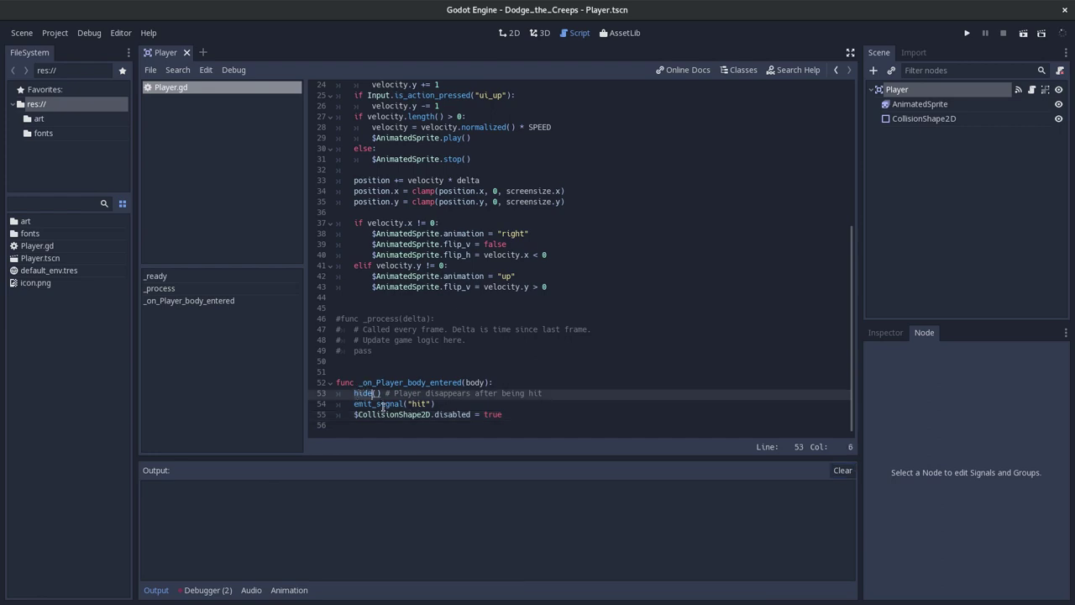
double_click(383, 405)
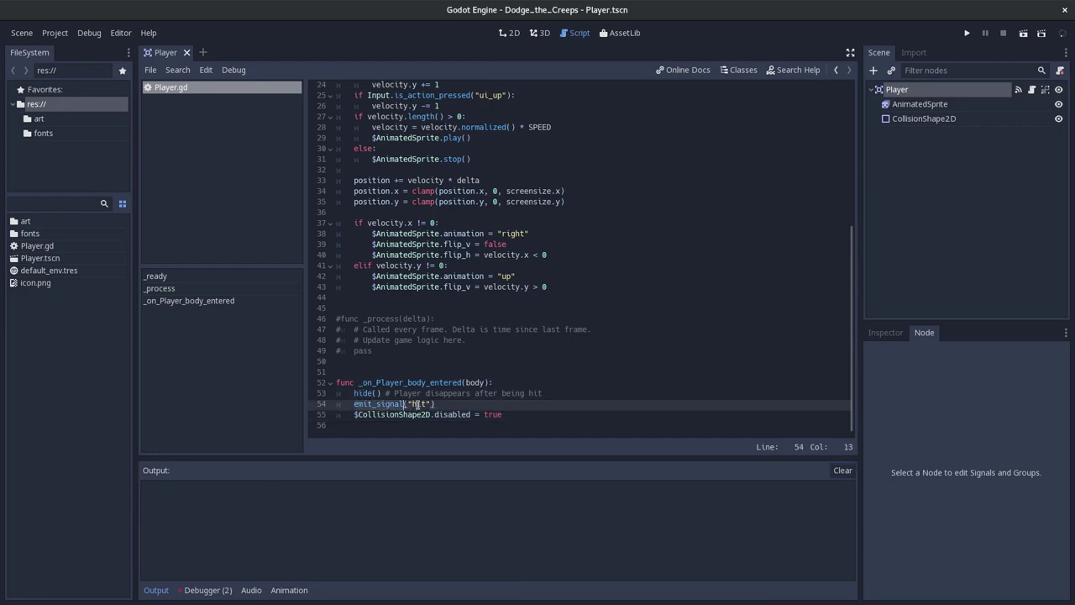
double_click(415, 404)
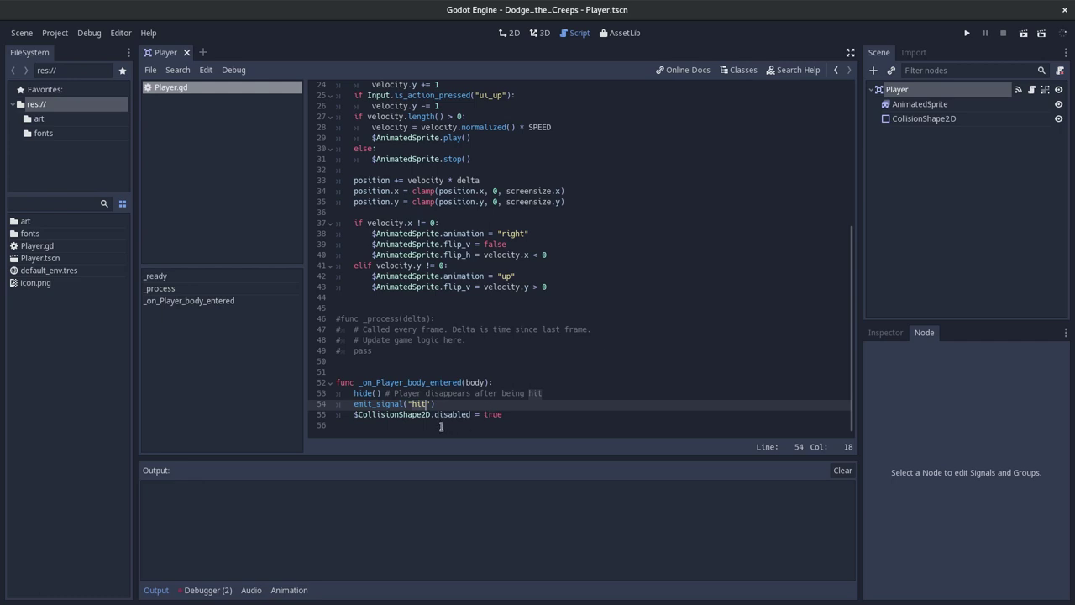
double_click(358, 414)
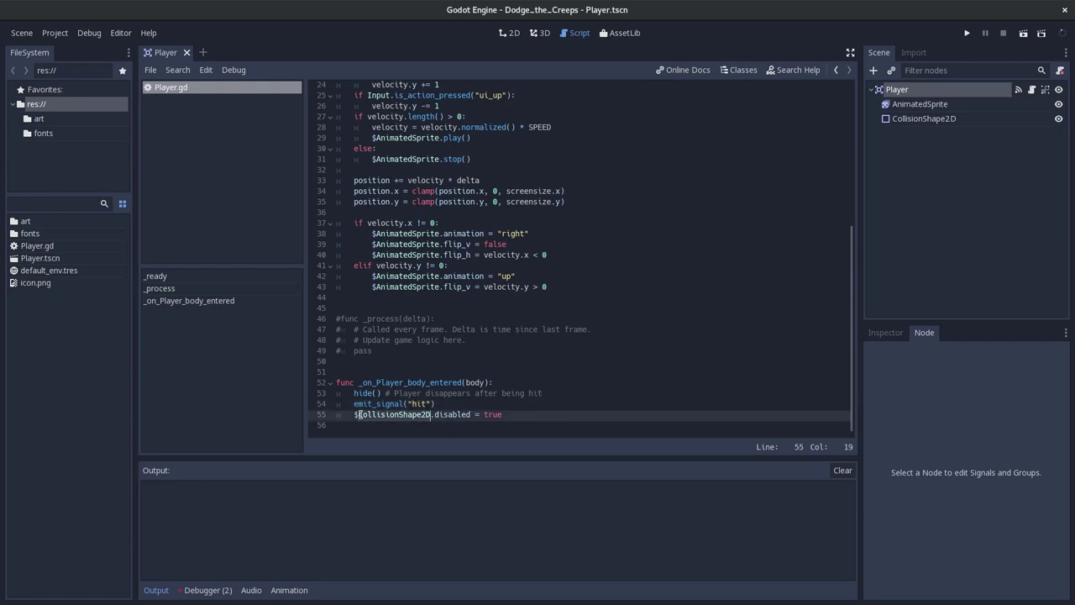
left_click(354, 415)
left_click(357, 417)
- Compare the script's CollisionShape2D line with the tutorial's code samples and Note
double_click(402, 415)
key("alt+Tab")
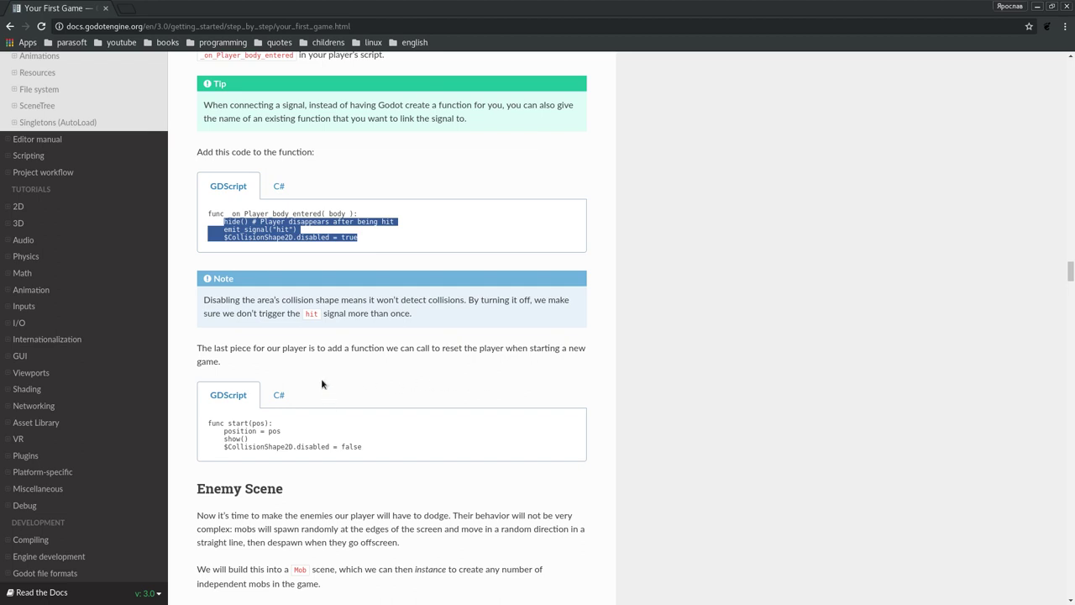
double_click(262, 237)
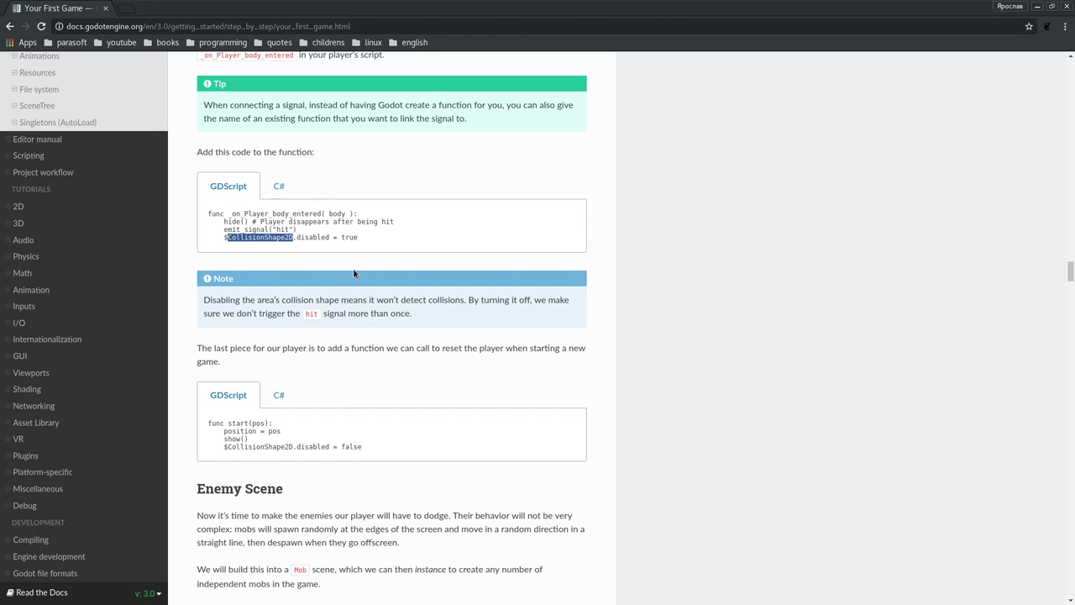
left_click(454, 311)
left_click_drag(201, 303, 341, 295)
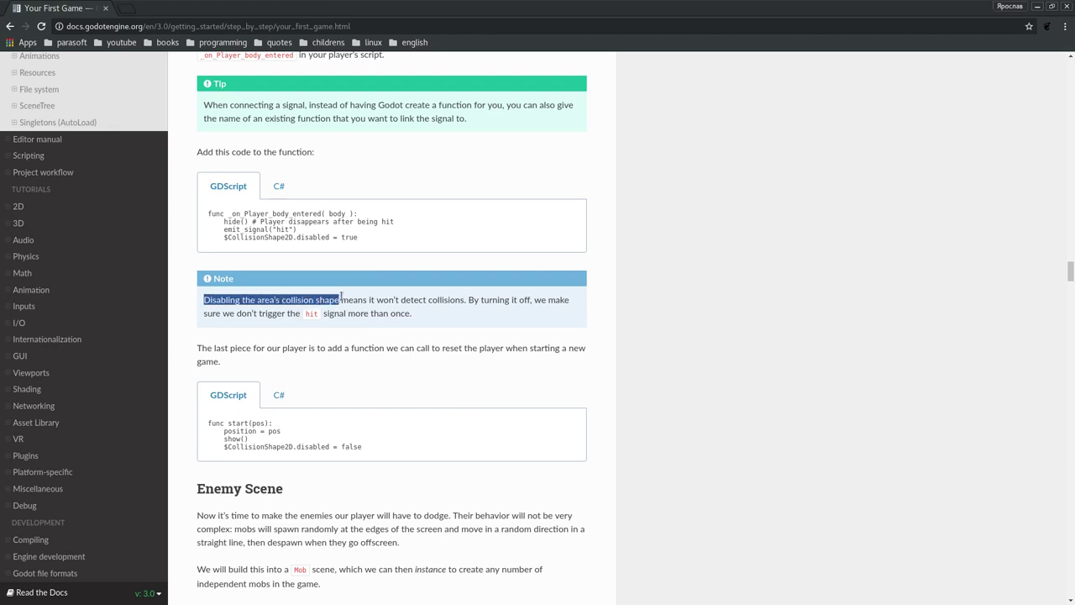
double_click(269, 446)
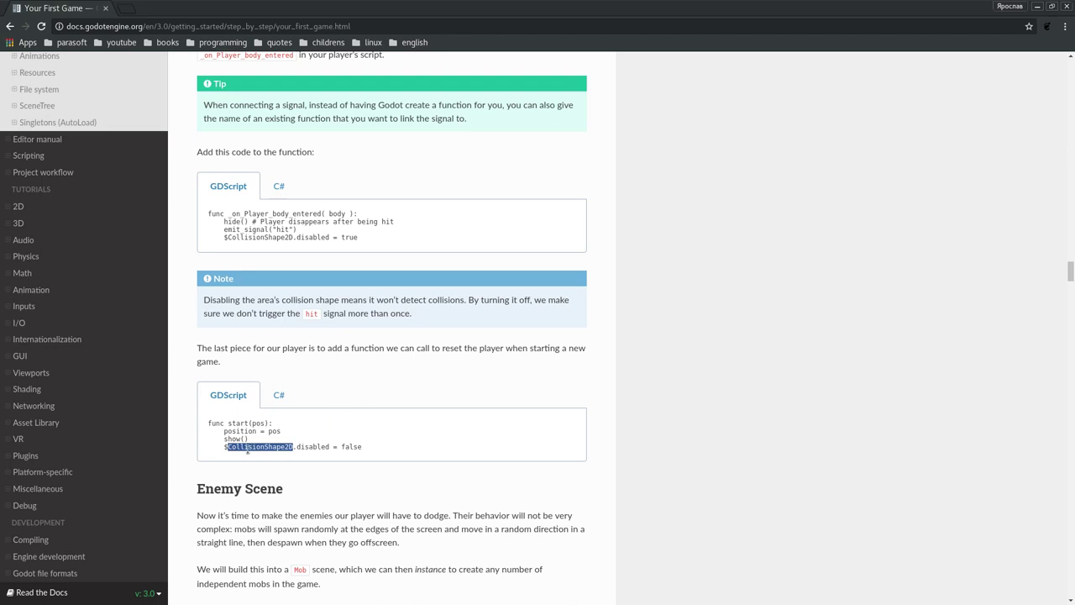
left_click(445, 318)
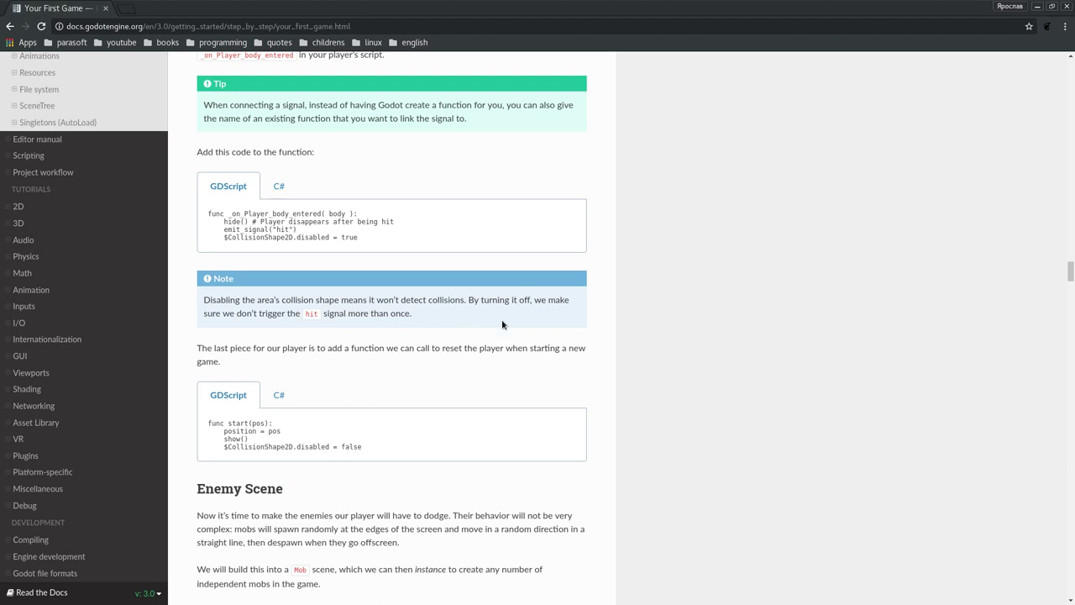
- Re-check the disabled = true line, then select the whole start(pos) function sample
left_click_drag(297, 231, 248, 231)
double_click(282, 238)
scroll(291, 240, "up", 1)
left_click_drag(382, 269, 220, 269)
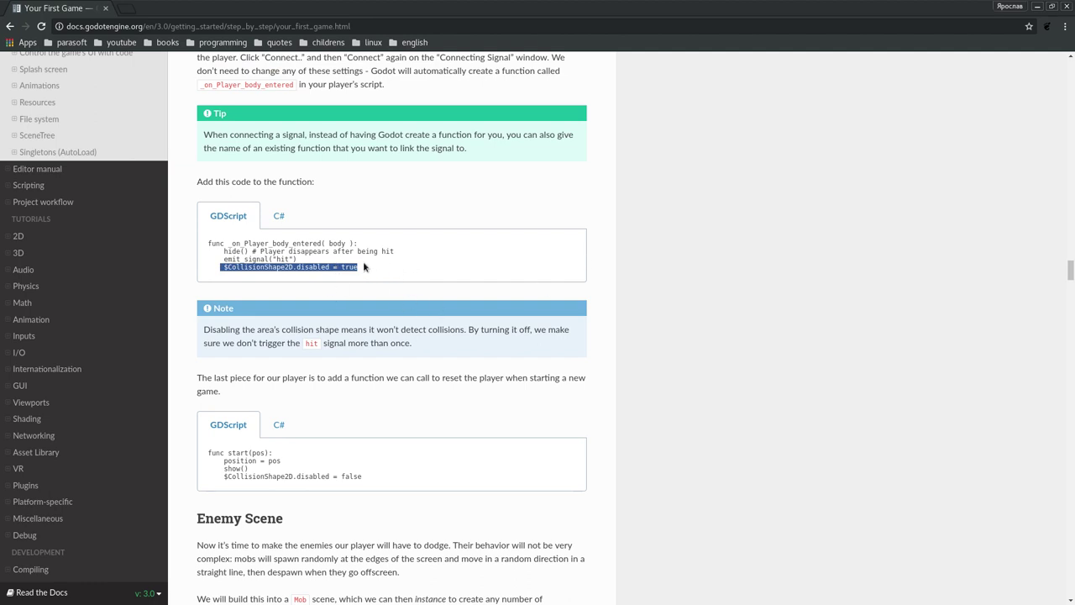
left_click(363, 267)
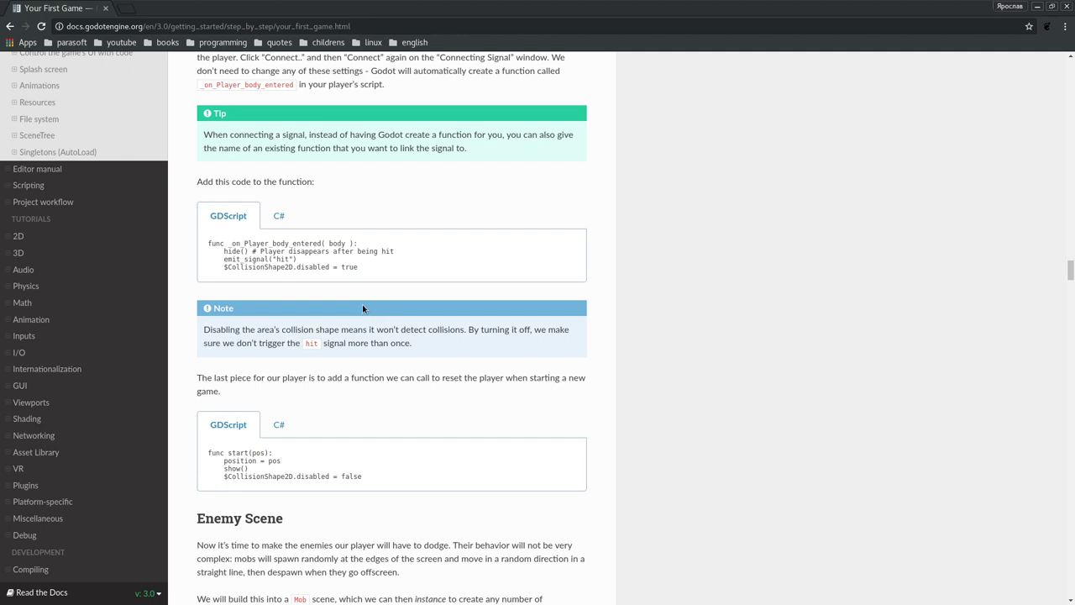
scroll(359, 307, "up", 3)
scroll(359, 308, "down", 5)
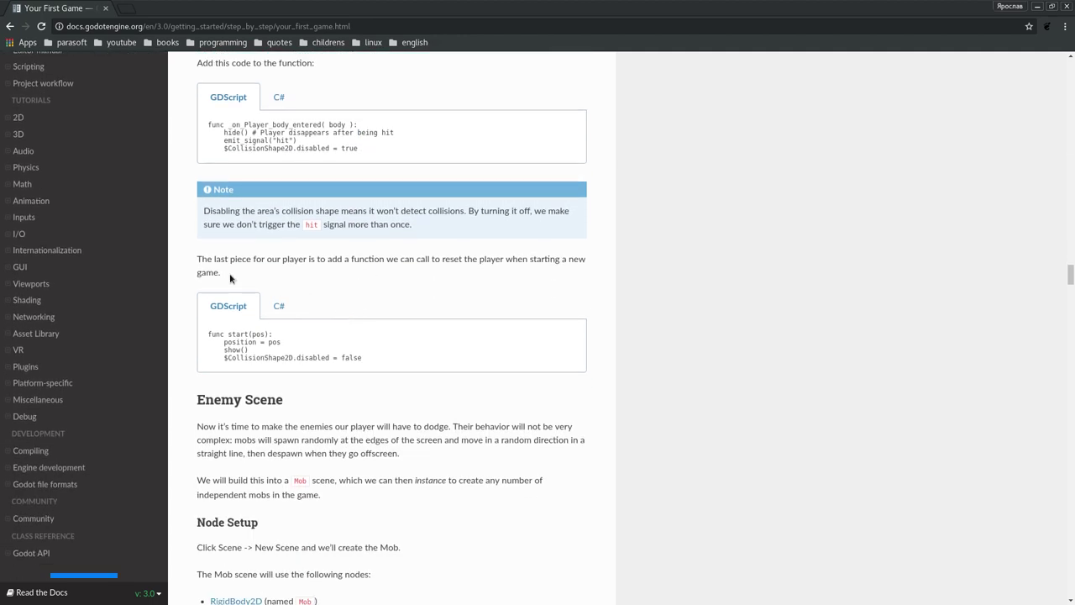
left_click_drag(373, 361, 202, 334)
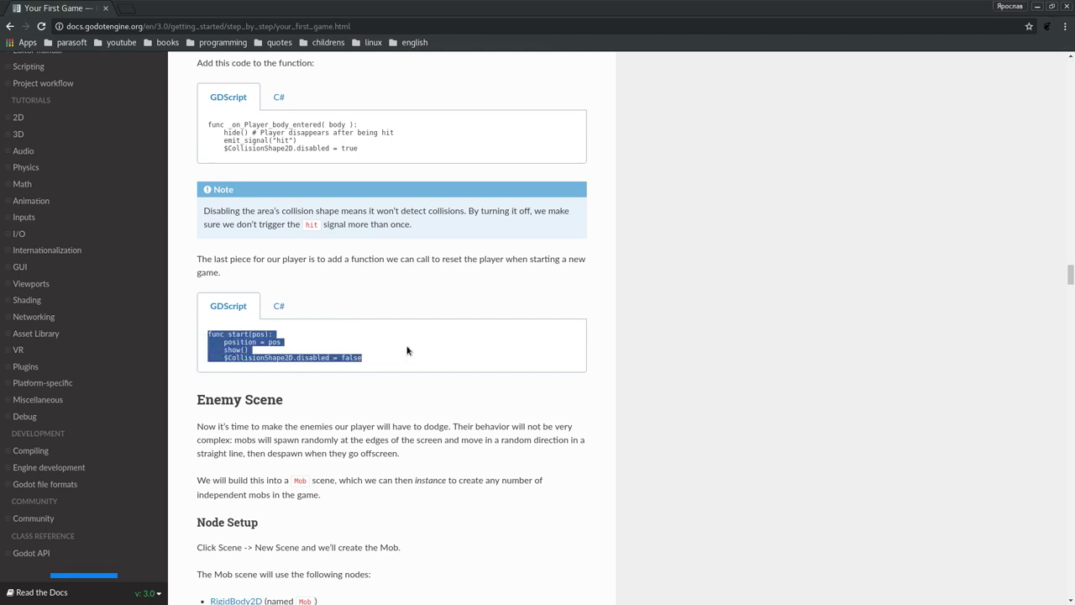
- Paste the start(pos) function on empty line 16 of Player.gd and save
key("alt+Tab")
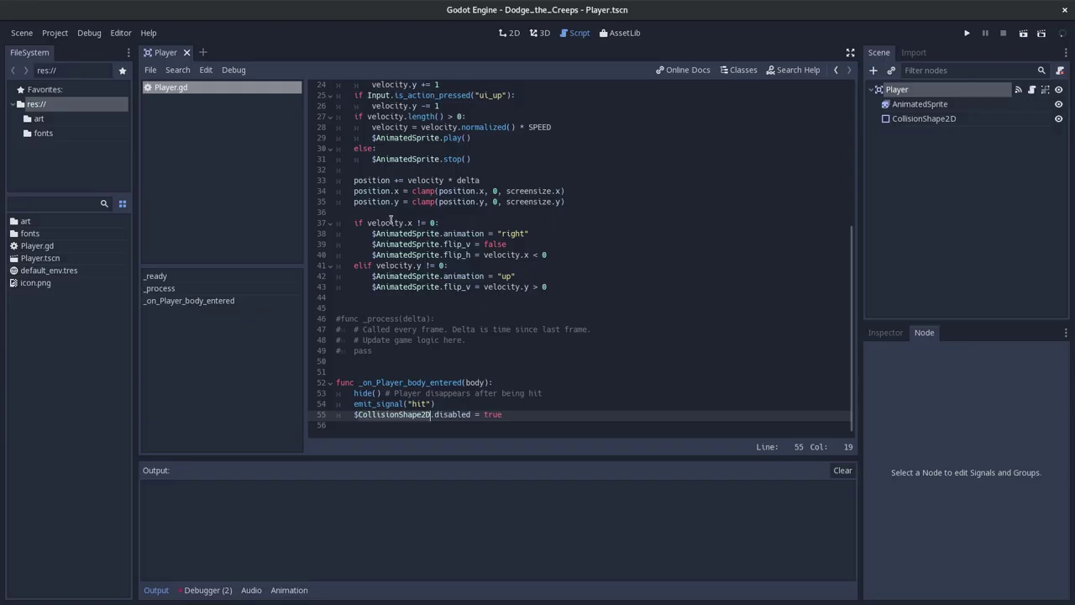
scroll(389, 220, "up", 5)
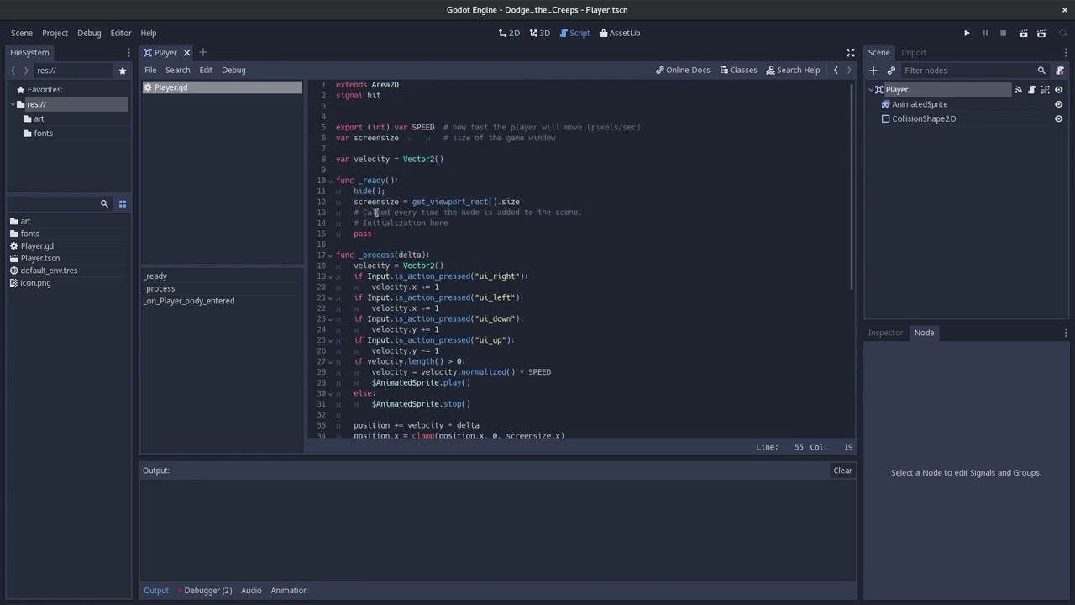
left_click(371, 244)
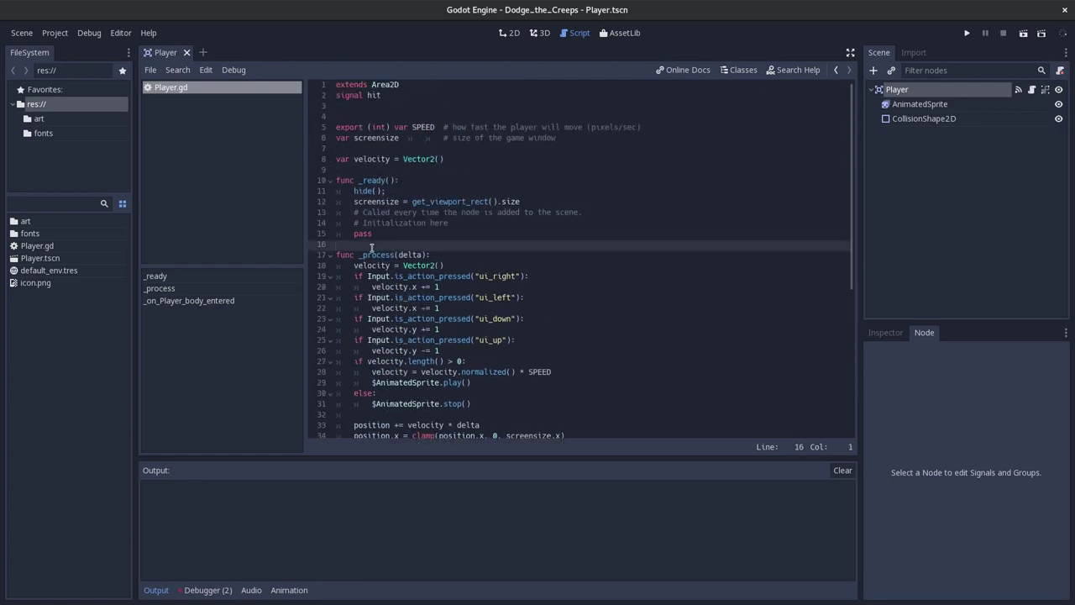
key("Return")
key("Return")
key("Up")
type("func start(pos):     position = pos     show()     $CollisionShape2D.disabled = false")
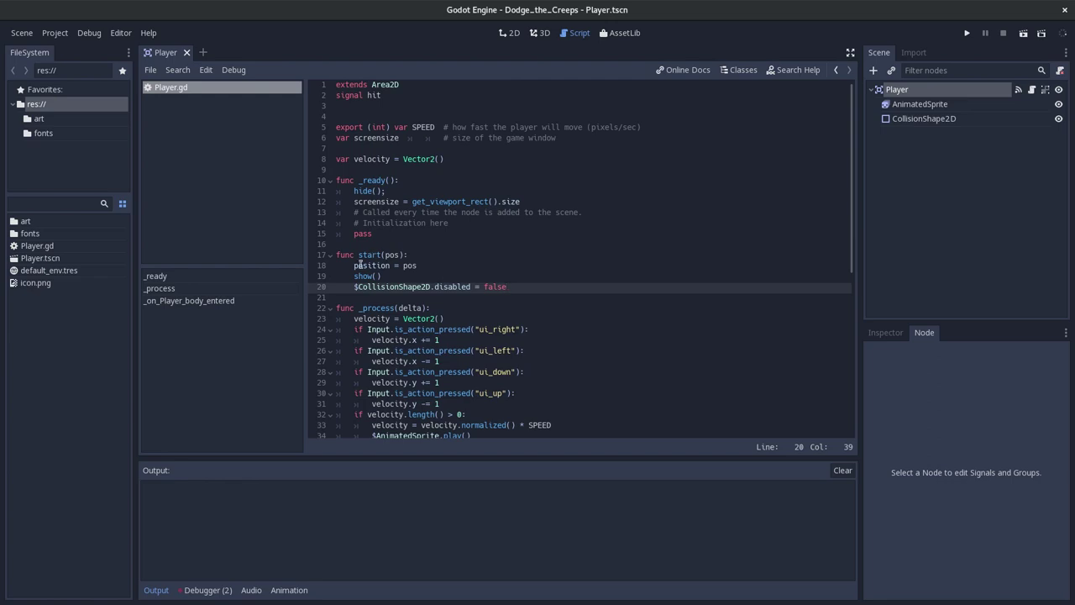
key("ctrl+s")
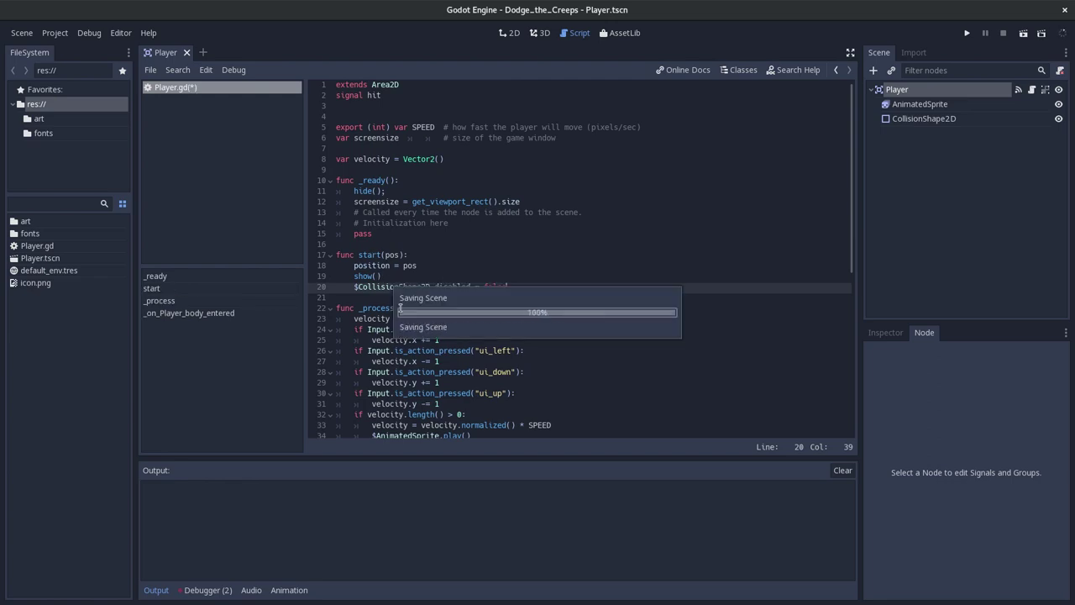
- Compare the disabled property on line 20 with line 60, then run the scene with F6
double_click(461, 287)
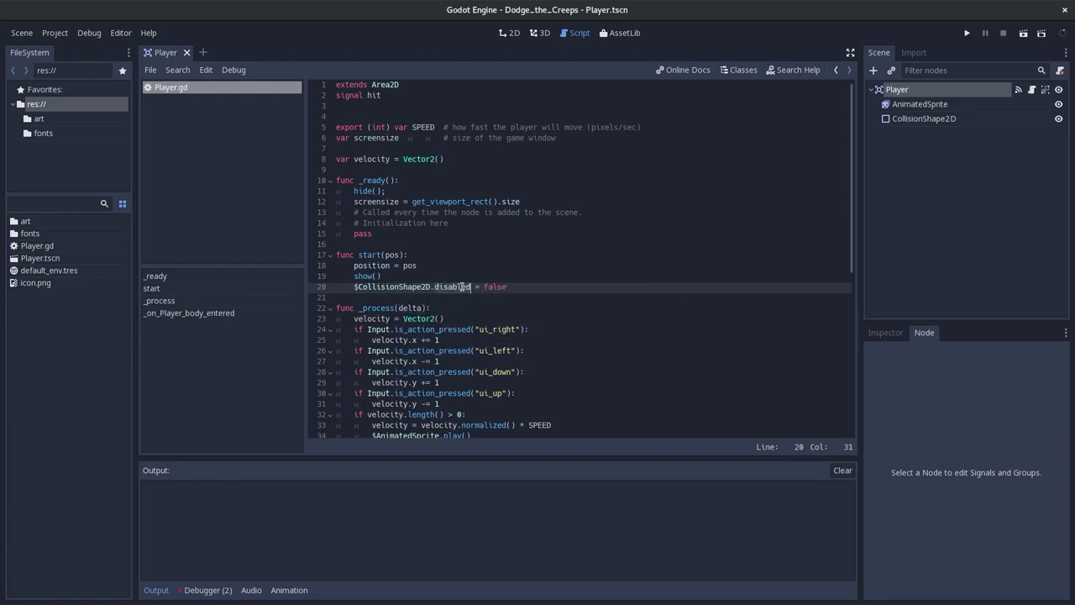
left_click(420, 286)
double_click(420, 287)
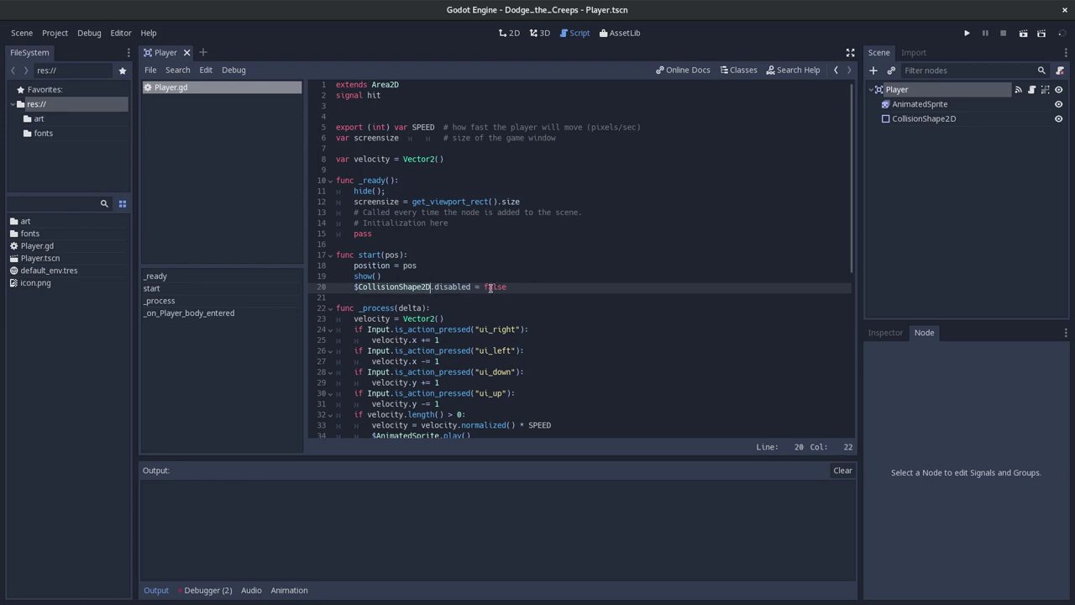
double_click(495, 286)
left_click(475, 286)
left_click(469, 286)
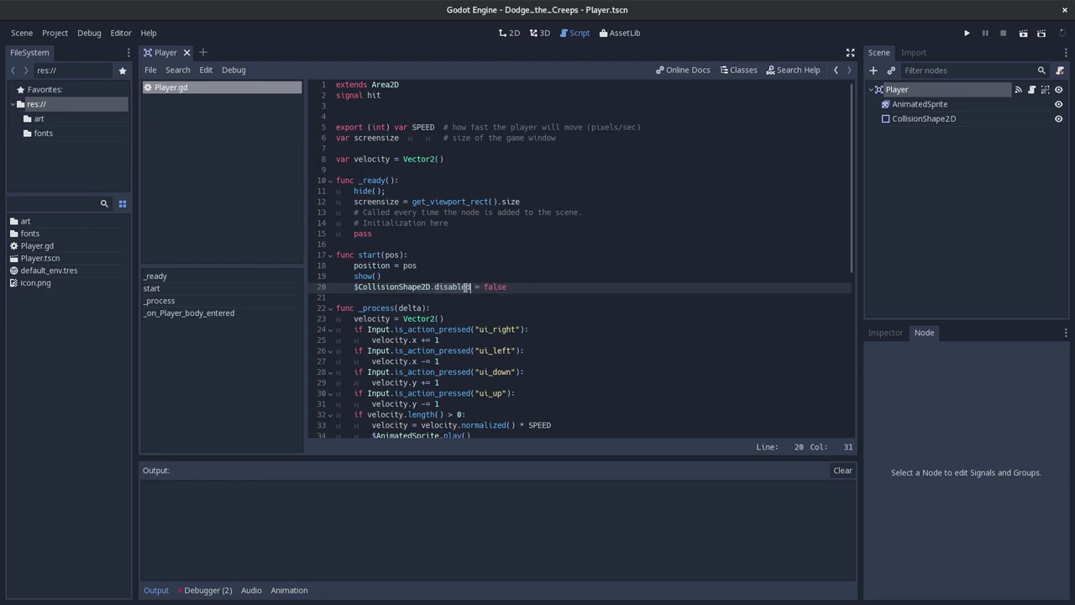
scroll(481, 287, "down", 2)
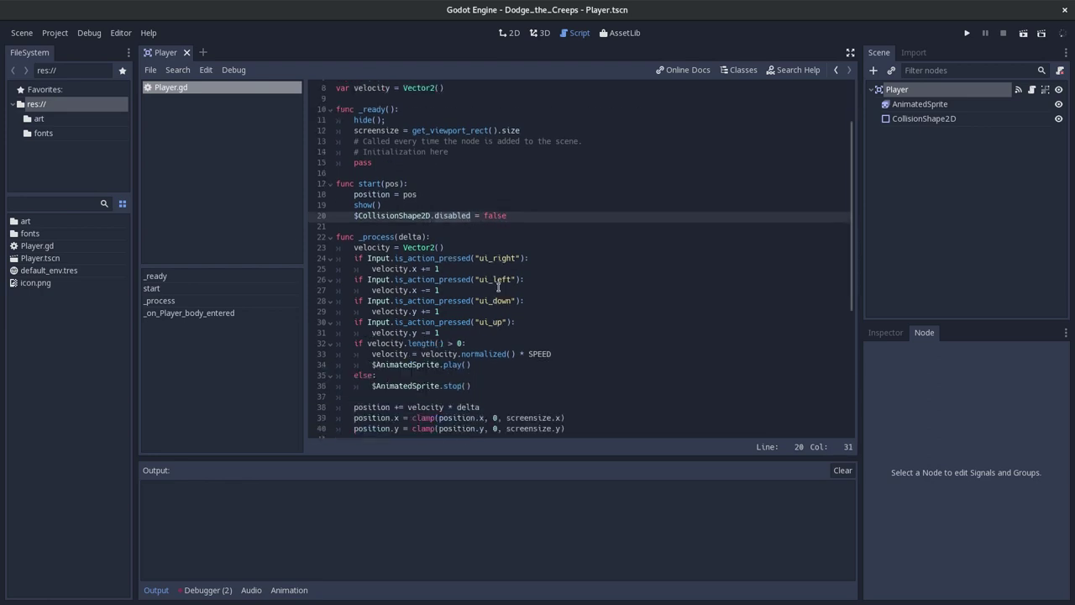
scroll(480, 287, "down", 7)
left_click(454, 414)
double_click(454, 414)
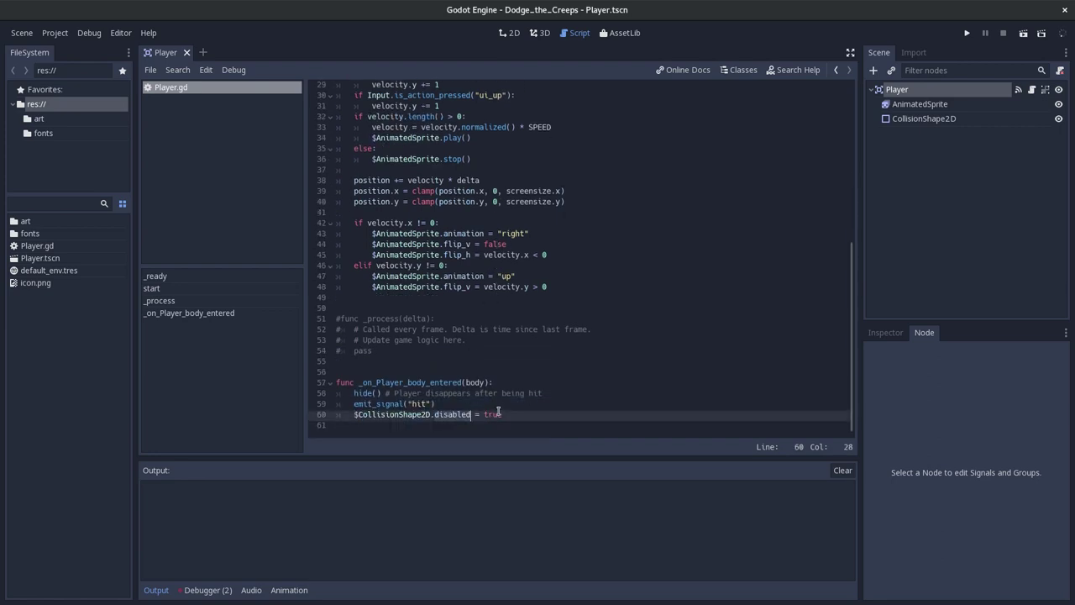
scroll(499, 403, "up", 1)
scroll(499, 404, "up", 6)
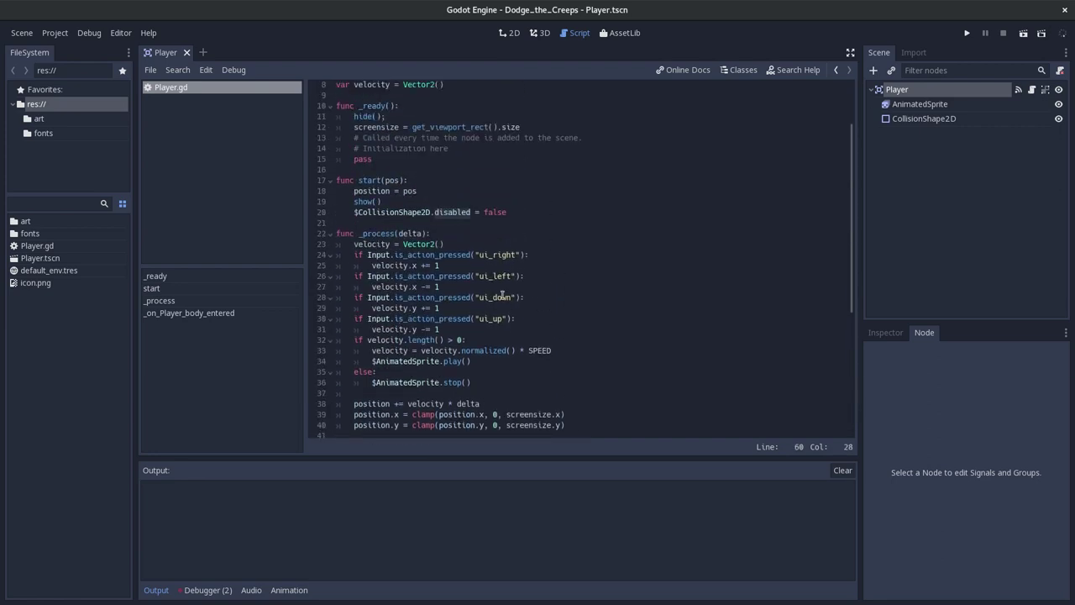
key("F6")
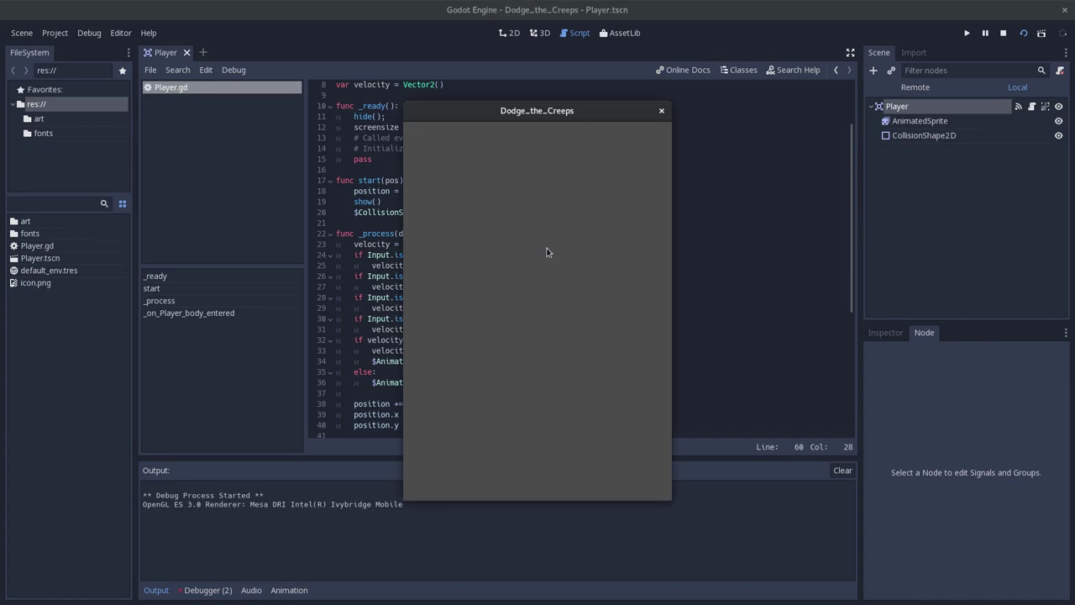
- Close the game window and comment out hide() in _ready with a #
left_click(661, 110)
scroll(384, 149, "up", 2)
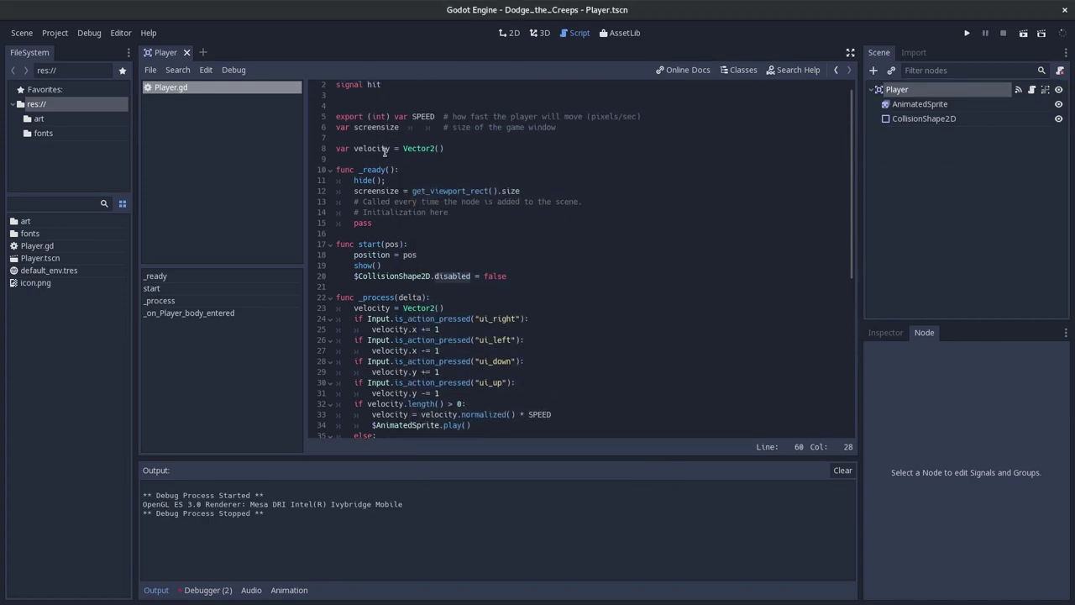
left_click(350, 181)
type("#")
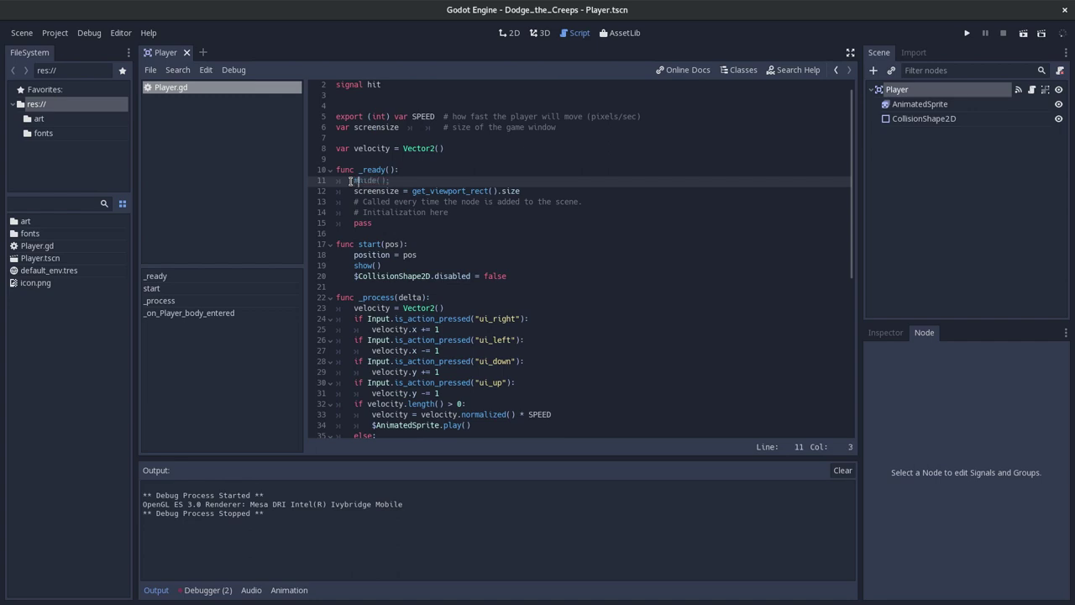
key("ctrl+r")
left_click(437, 194)
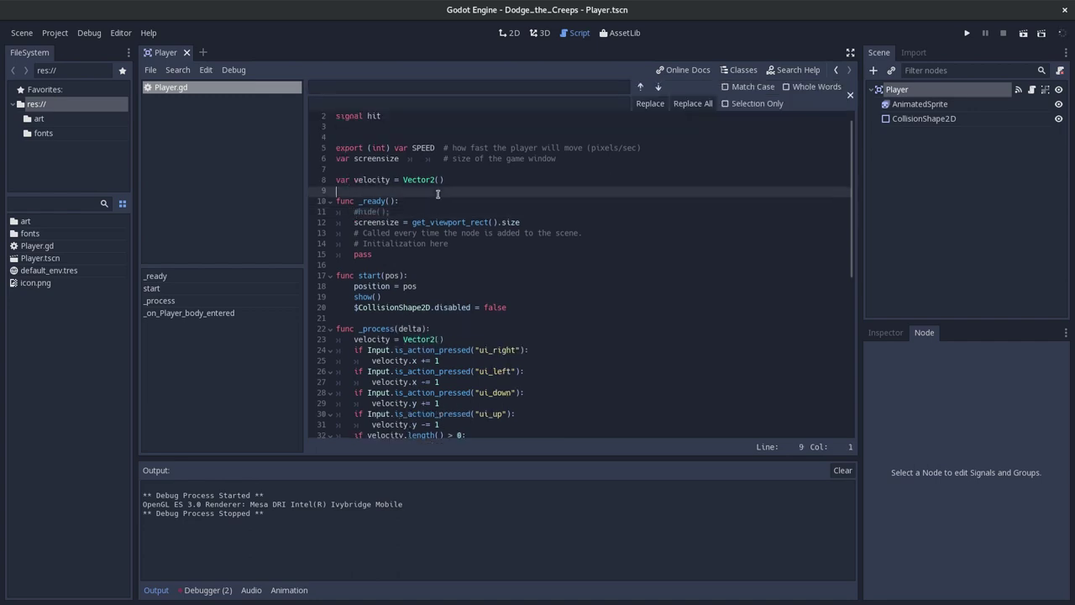
- Run the scene, steer the player around the window with the arrow keys, then close it
key("F6")
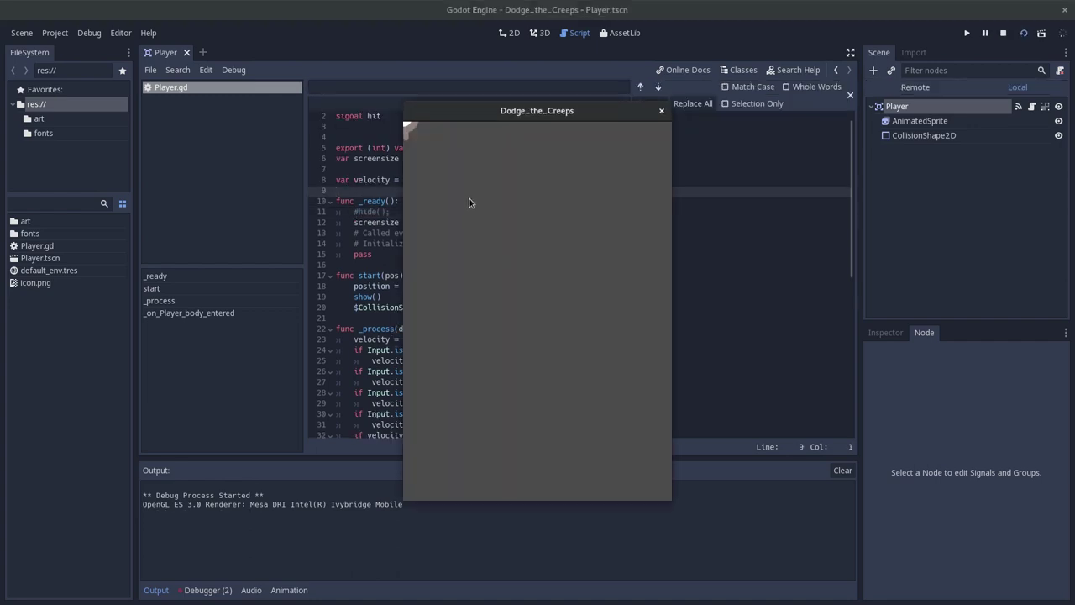
key("Right")
key("Down")
key("Left")
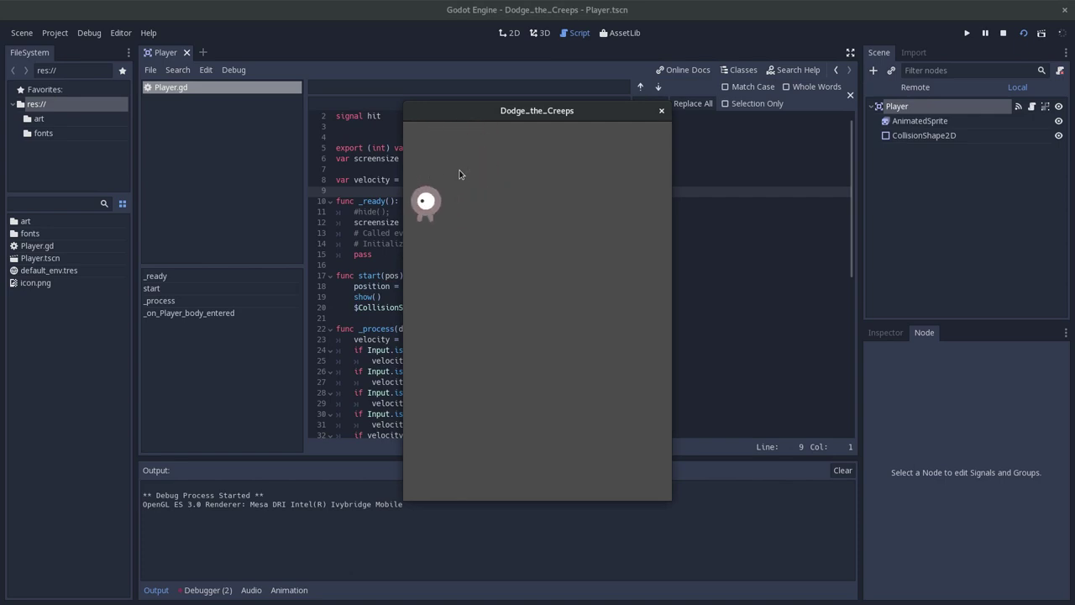
key("Right")
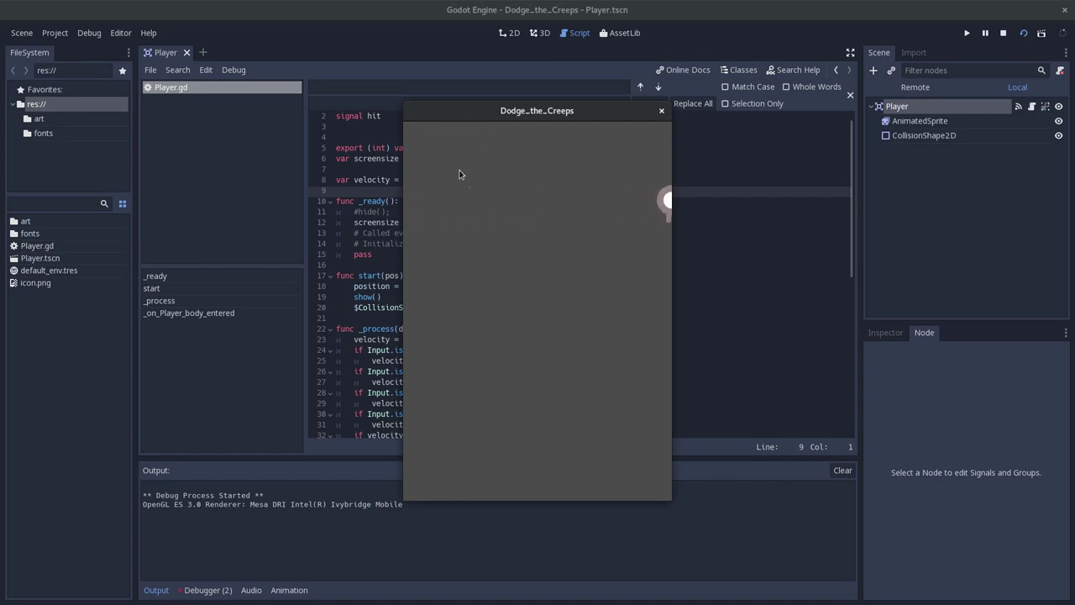
key("Up")
key("Left")
key("Down")
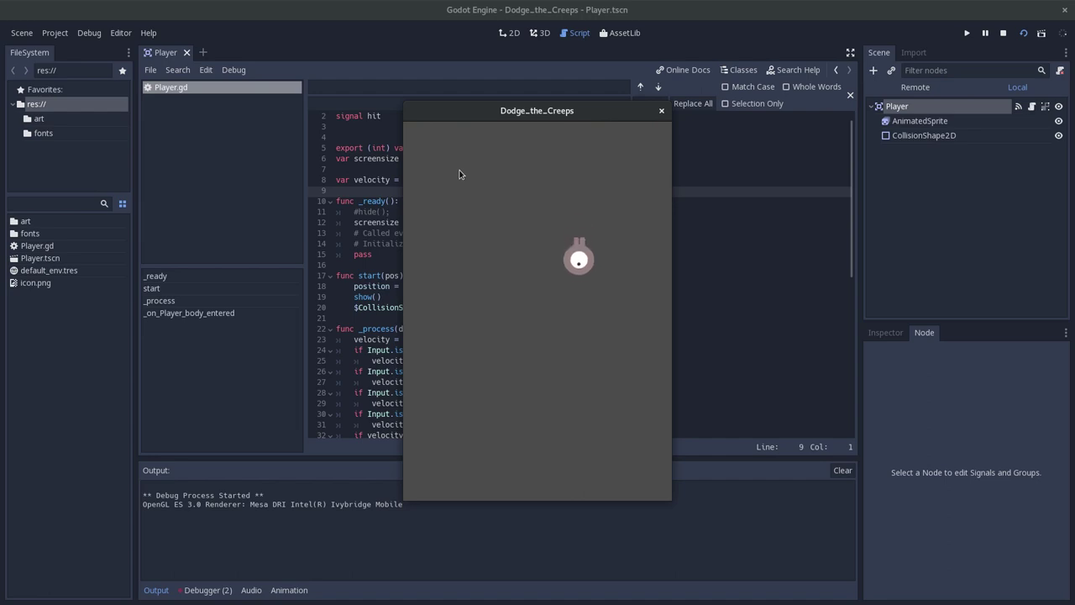
key("Left")
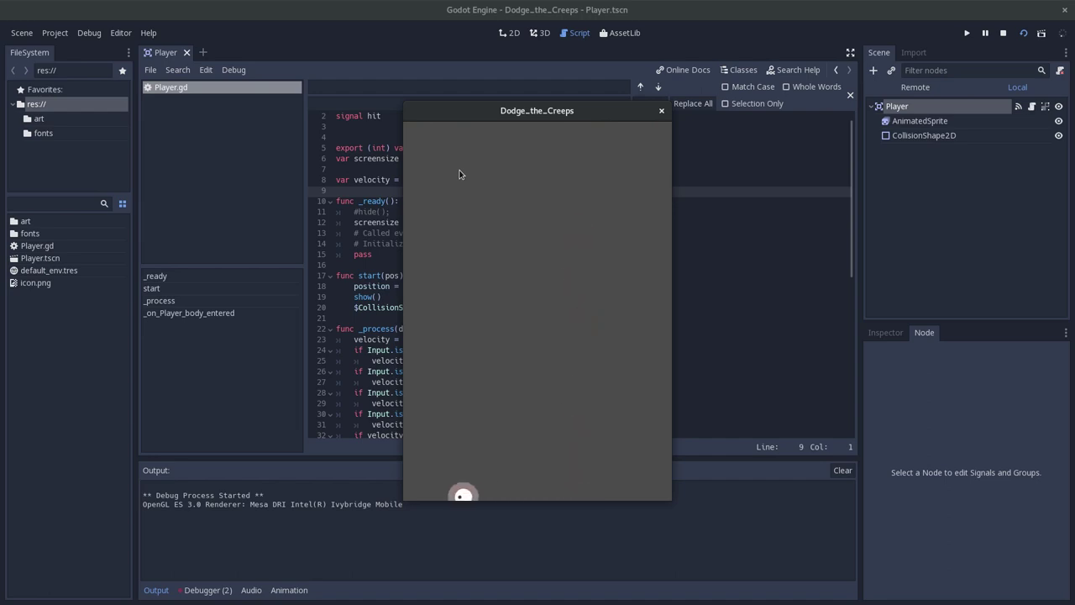
key("Up")
left_click(662, 111)
- Scroll the tutorial down to Enemy Scene > Node Setup, then return to Godot
key("alt+Tab")
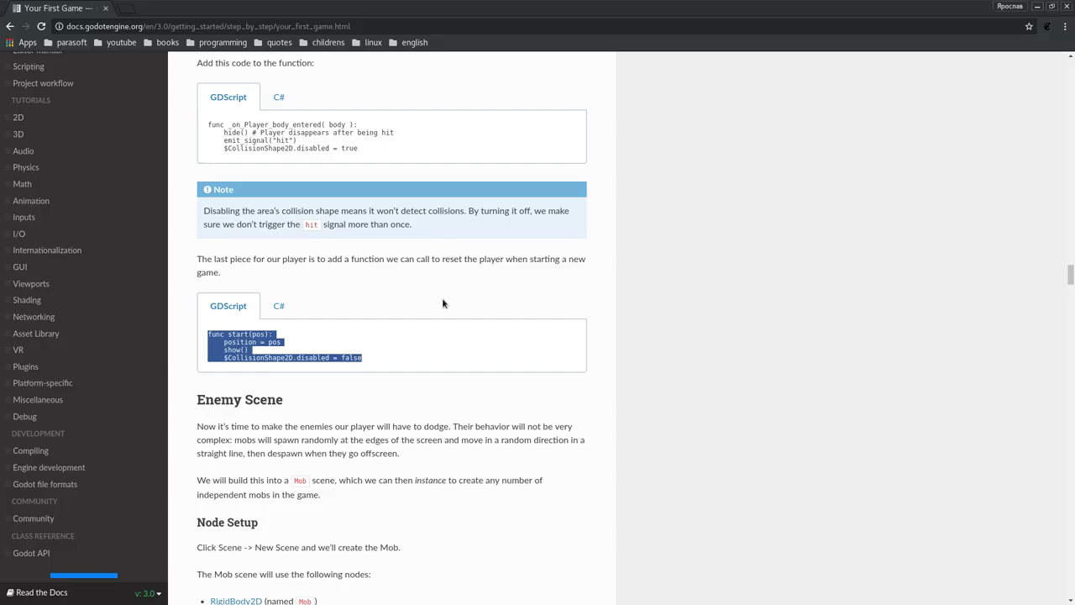
scroll(276, 283, "down", 4)
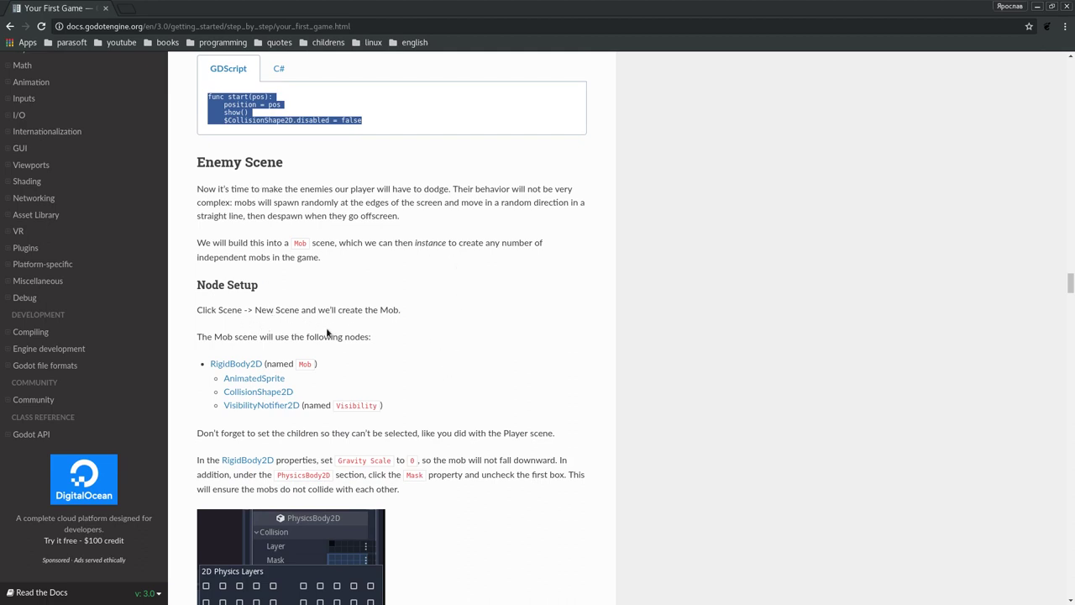
key("alt+Tab")
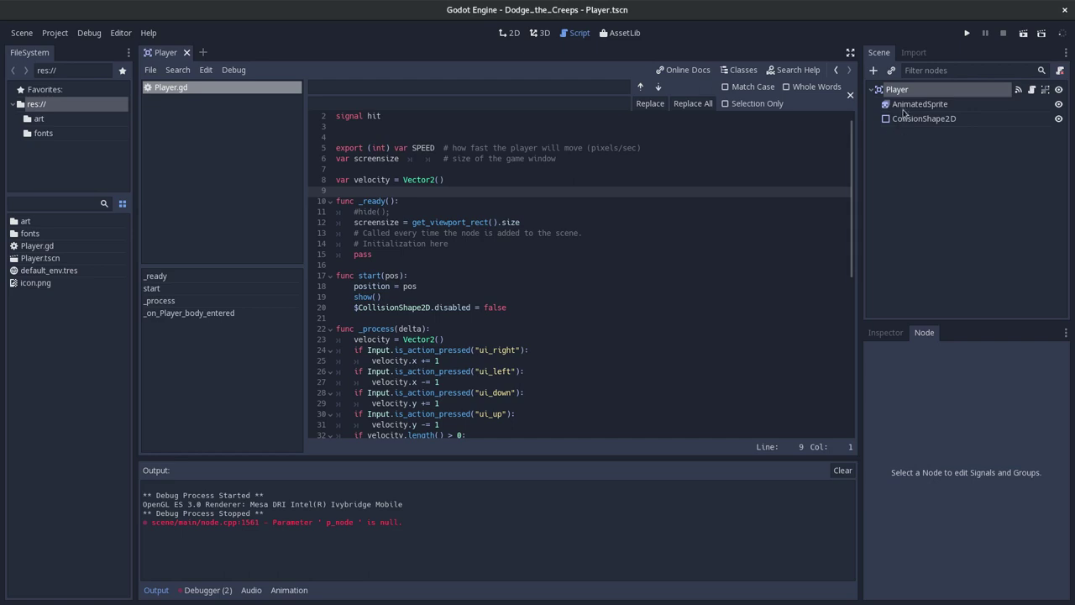
- Add a RigidBody2D node under Player, found by searching 'rigi'
left_click(872, 89)
left_click(875, 72)
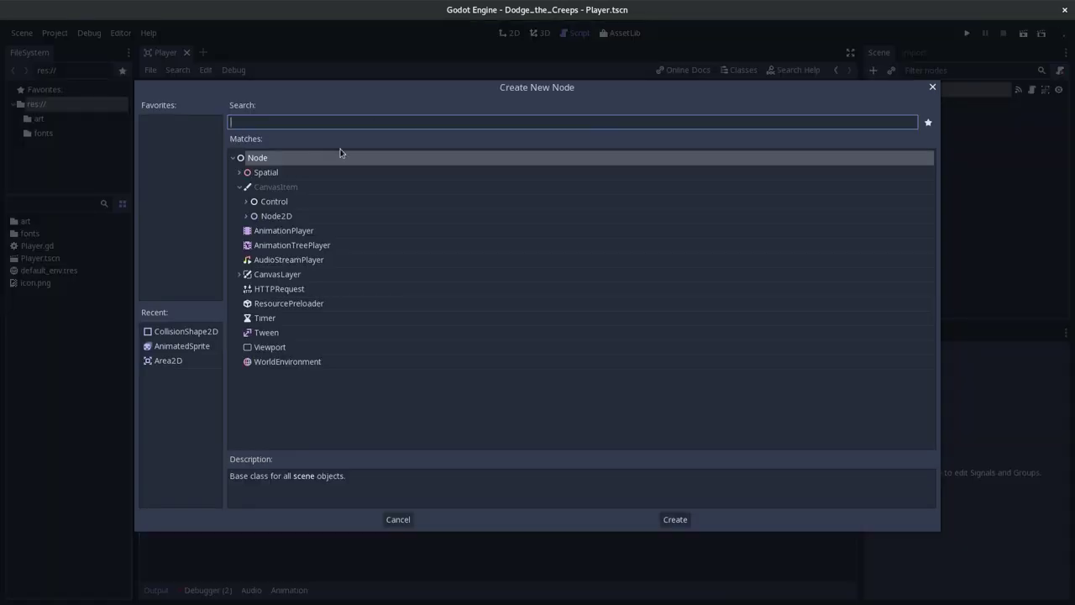
type("sce")
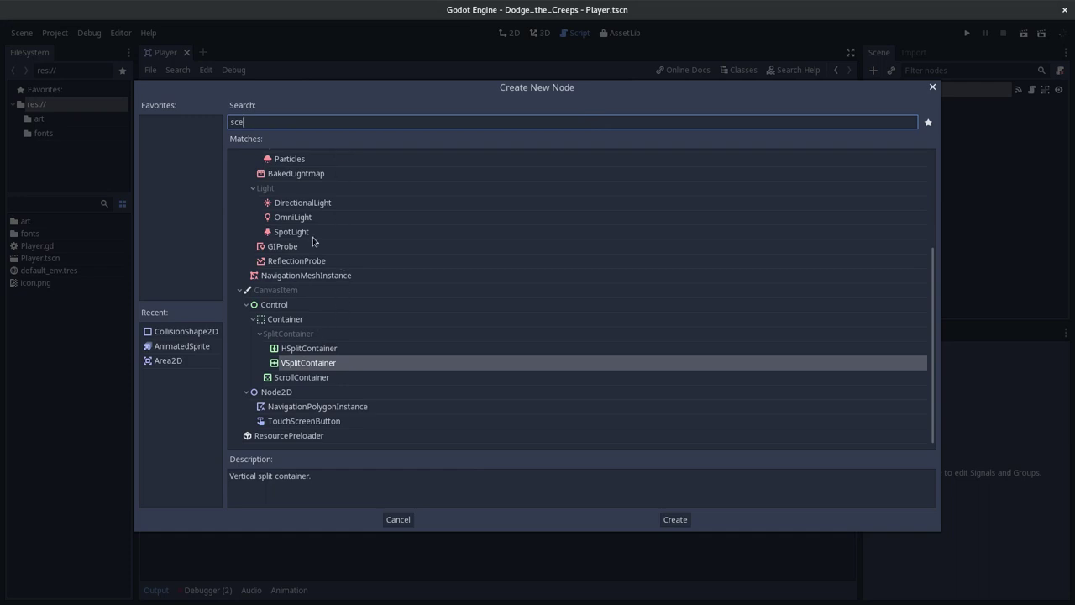
type("n")
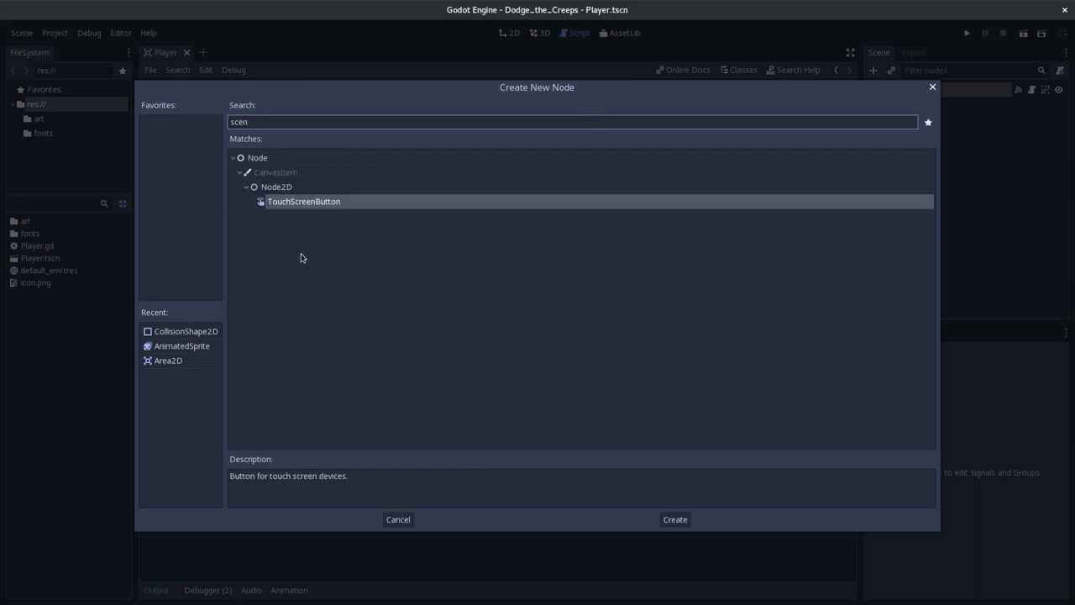
key("alt+Tab")
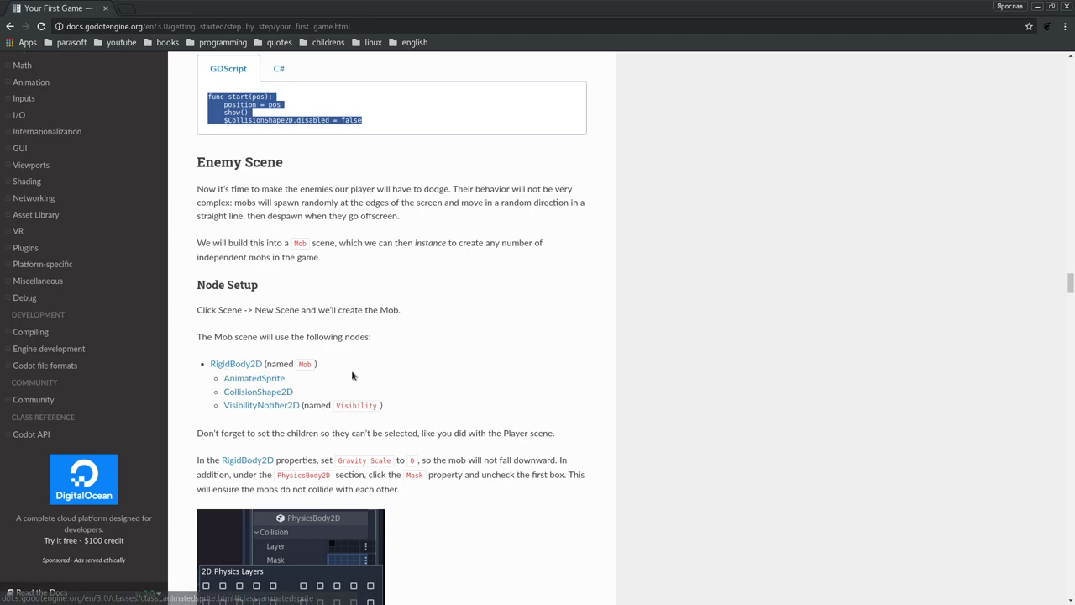
key("alt+Tab")
left_click_drag(270, 124, 207, 126)
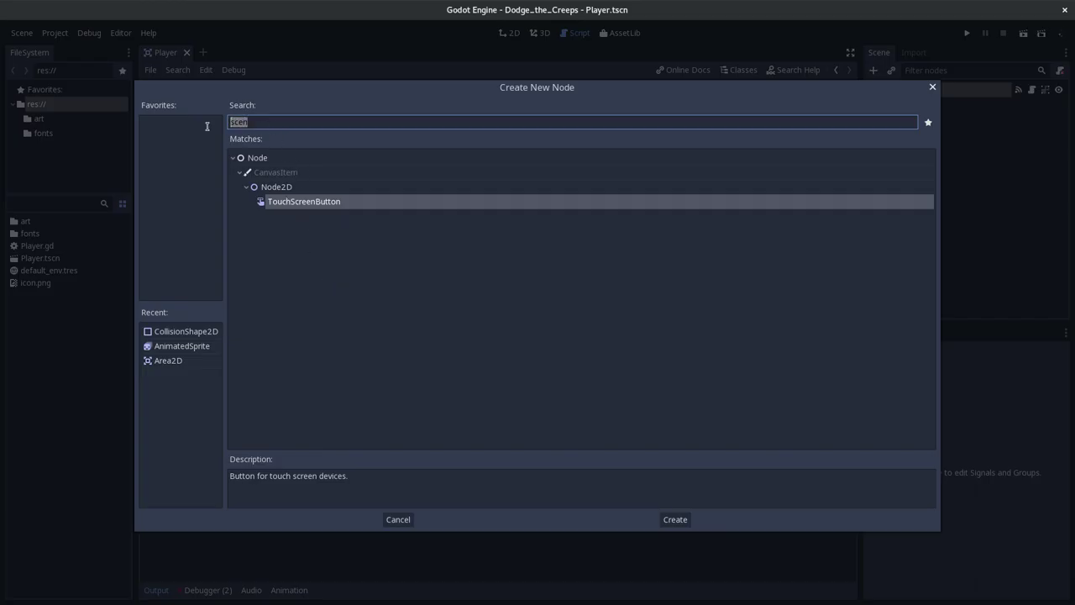
type("ri")
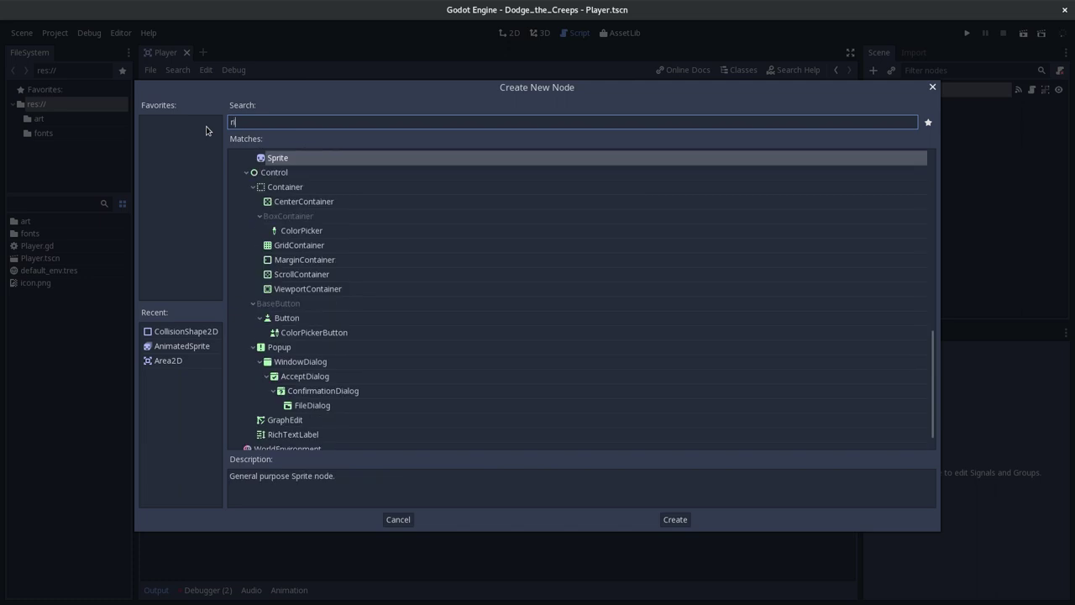
type("gi")
double_click(327, 349)
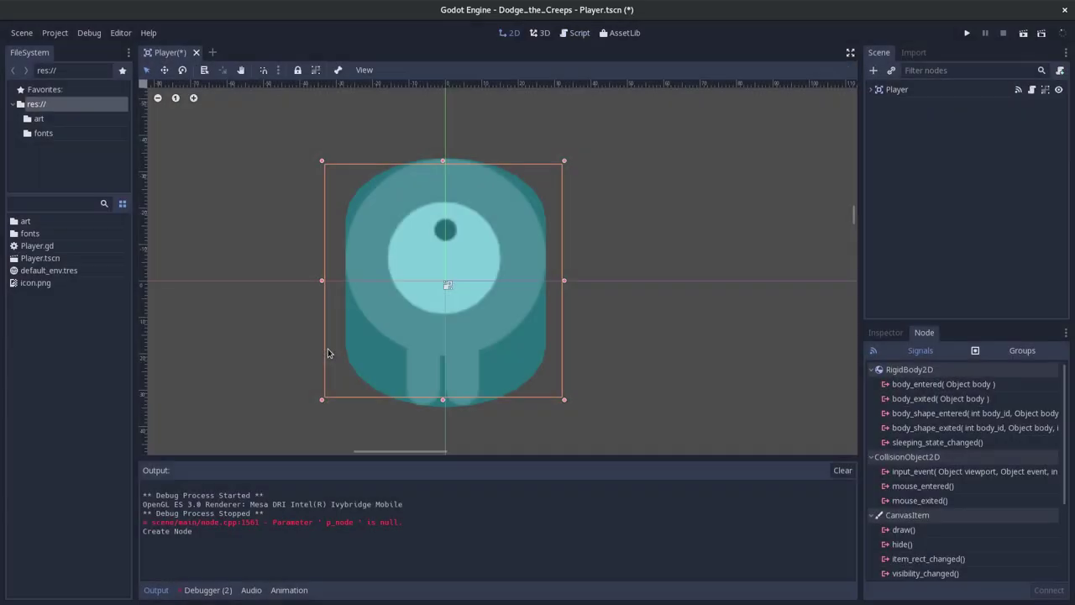
- Delete the newly added RigidBody2D from under Player and confirm
left_click(893, 150)
left_click(872, 90)
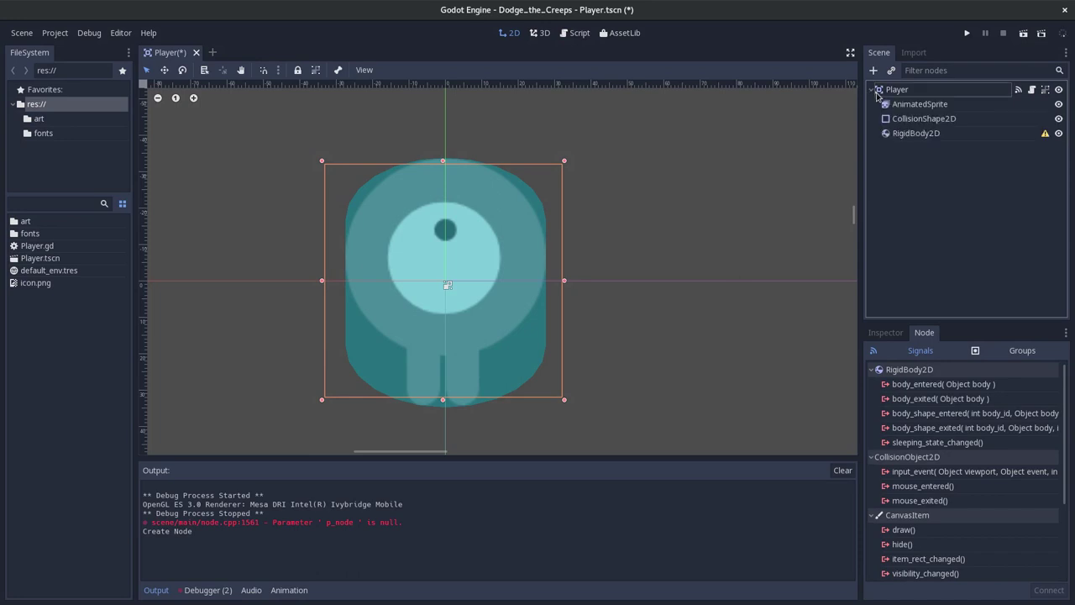
left_click(917, 136)
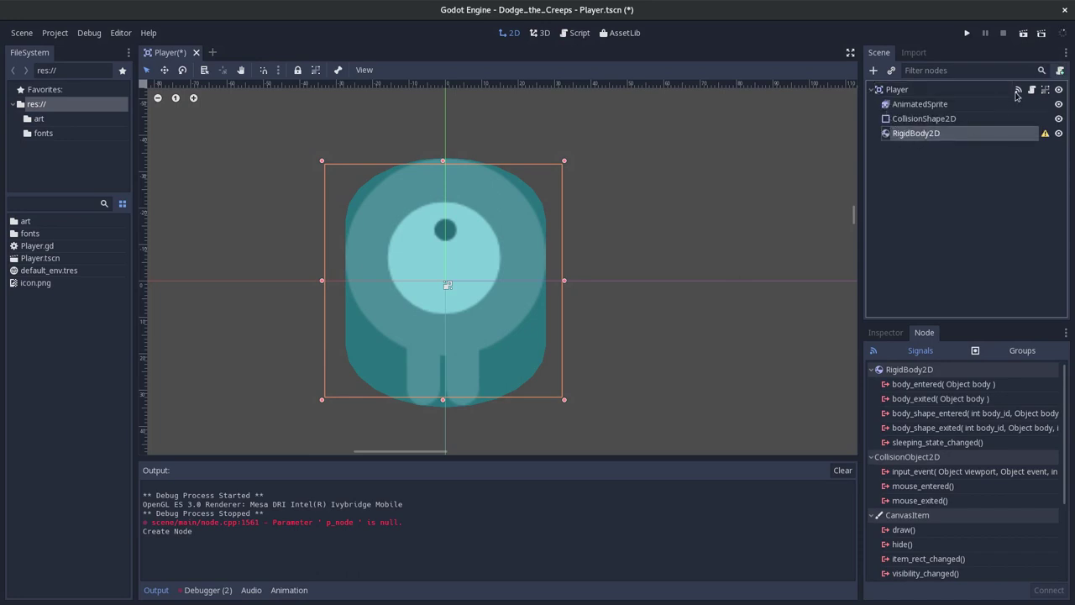
key("Delete")
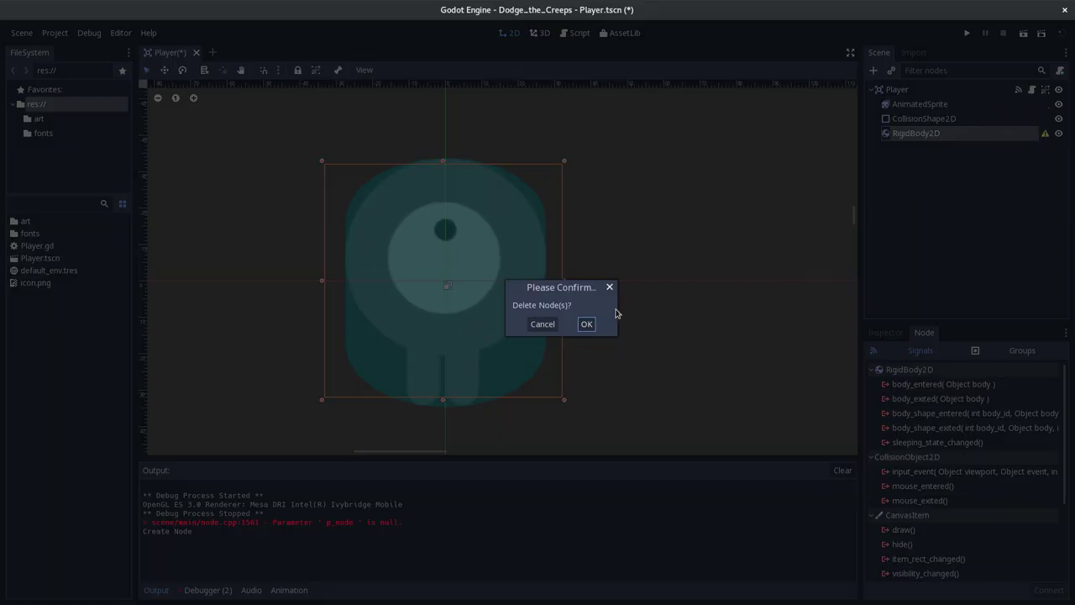
left_click(588, 324)
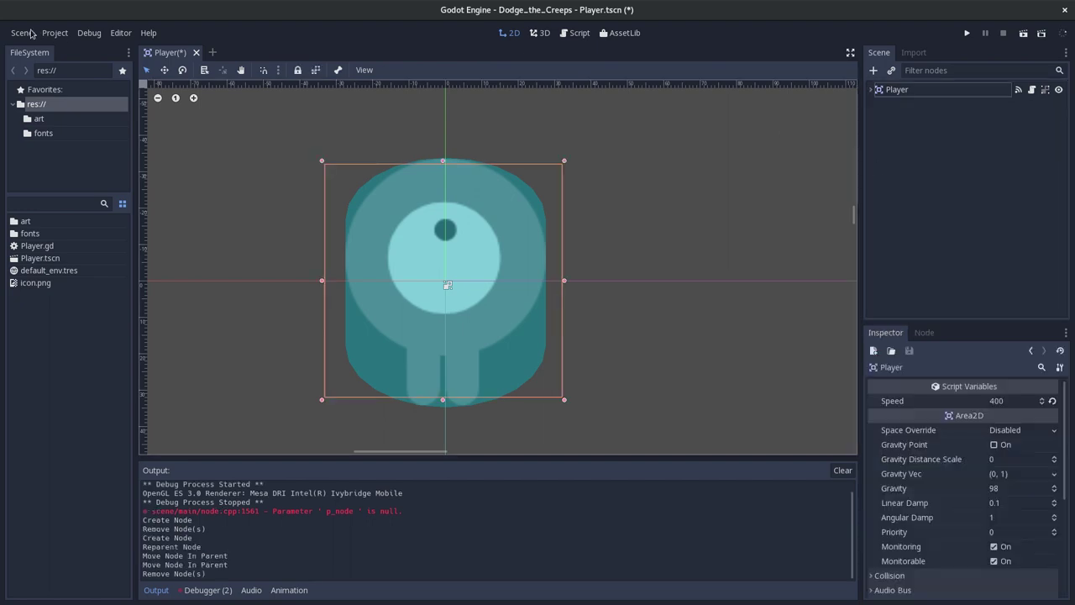
- Create a new scene, undo, and reopen Player.tscn from the project files
left_click(21, 33)
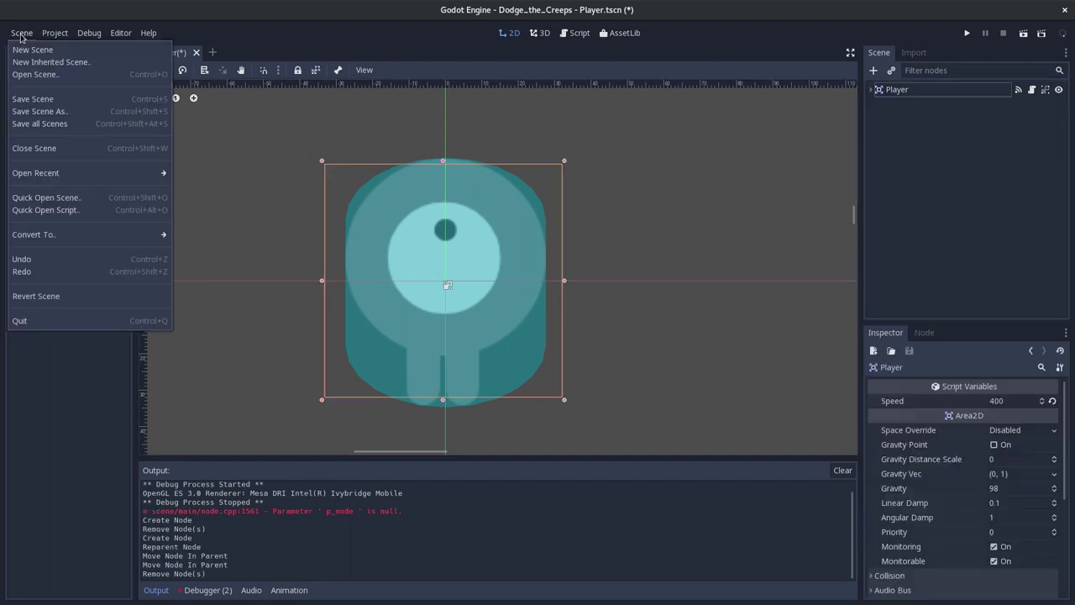
left_click(32, 50)
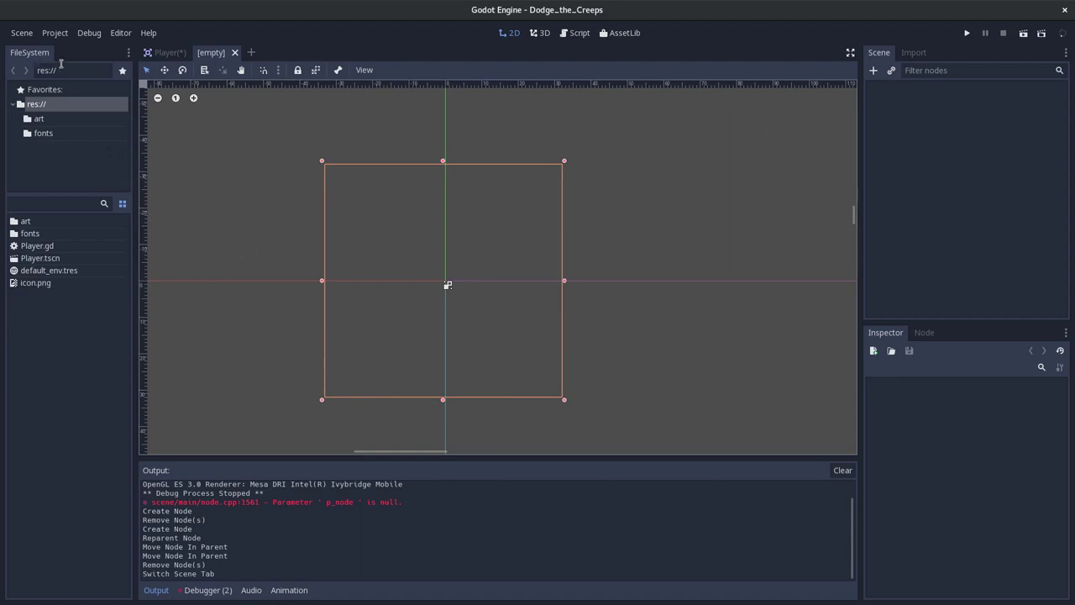
key("ctrl+z")
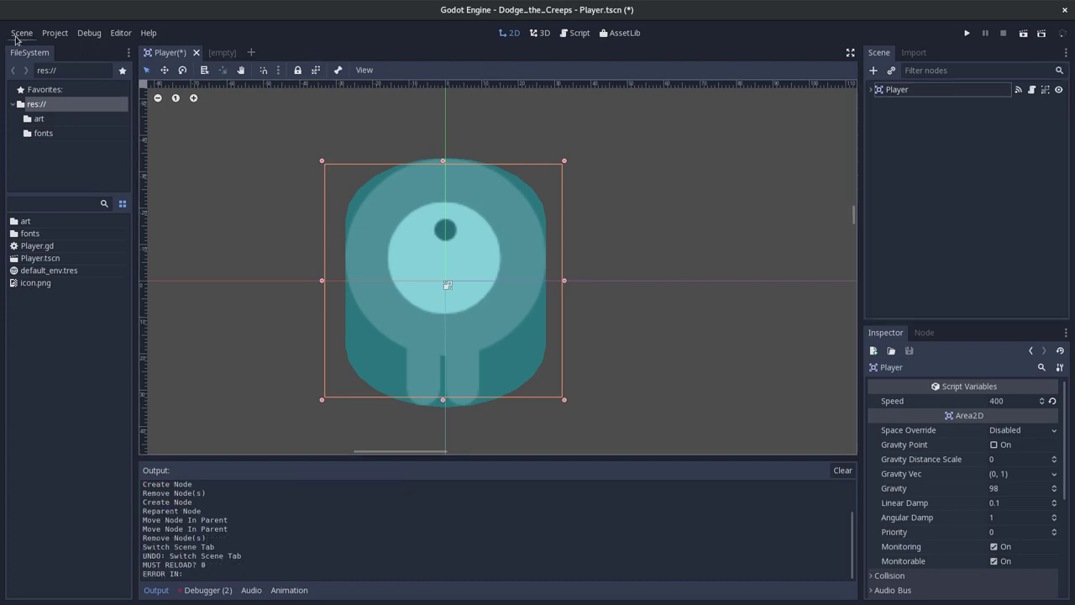
left_click(17, 37)
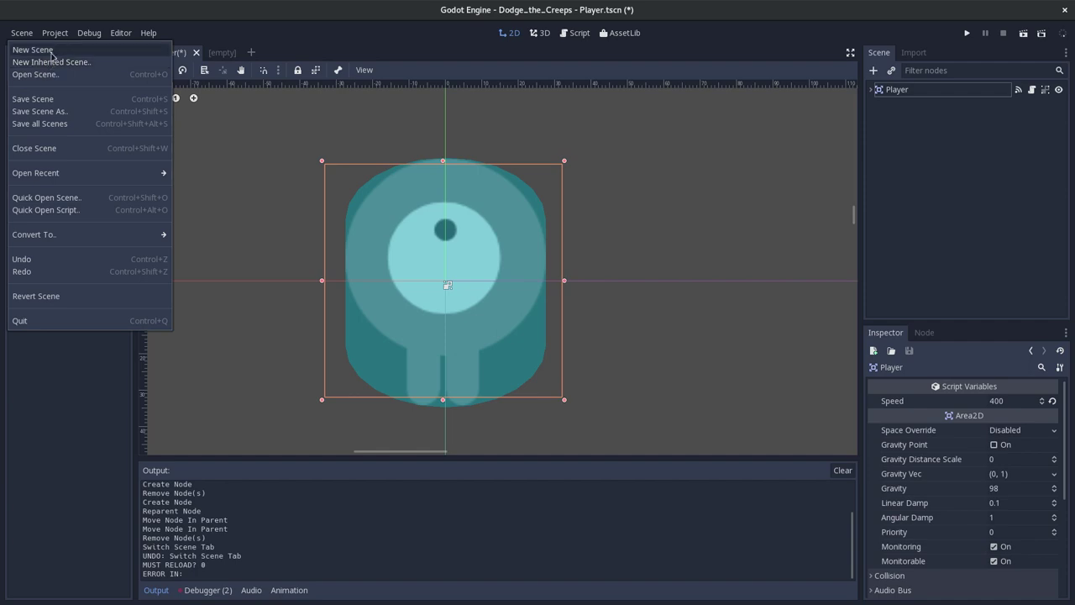
left_click(54, 54)
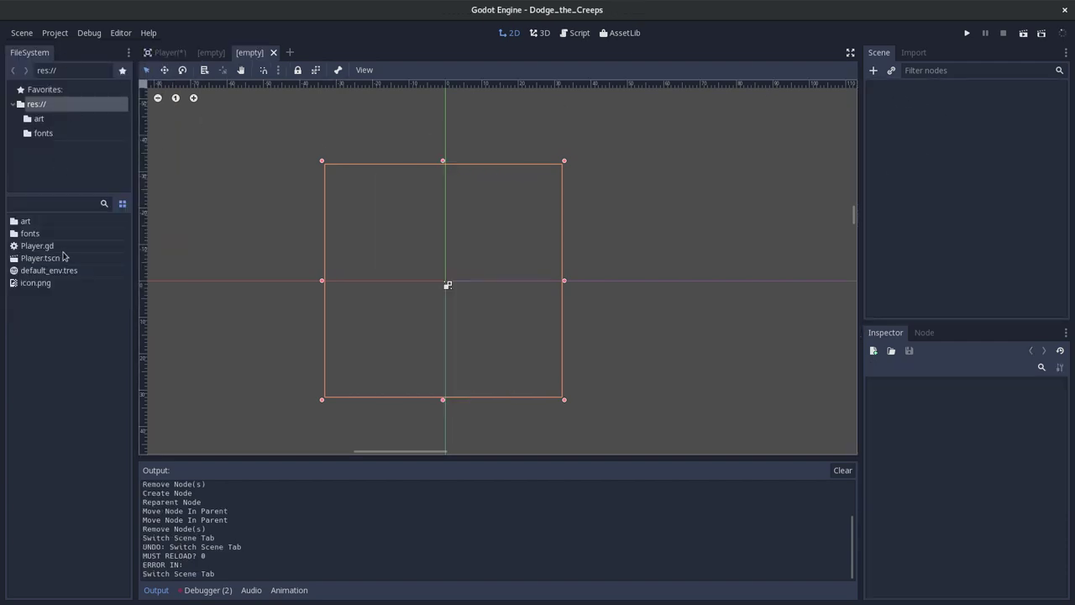
left_click(38, 263)
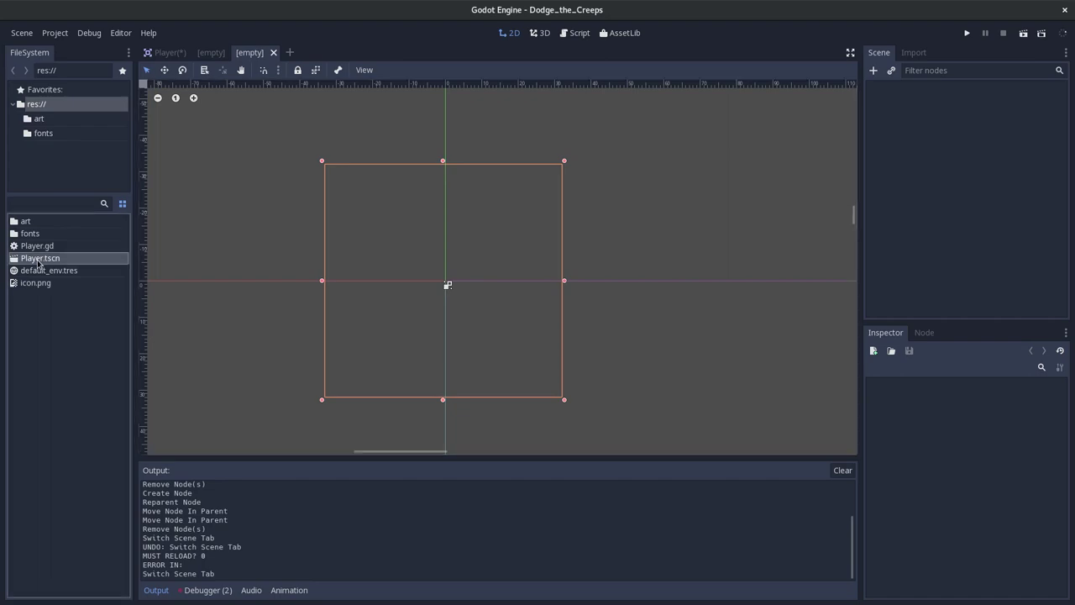
double_click(40, 261)
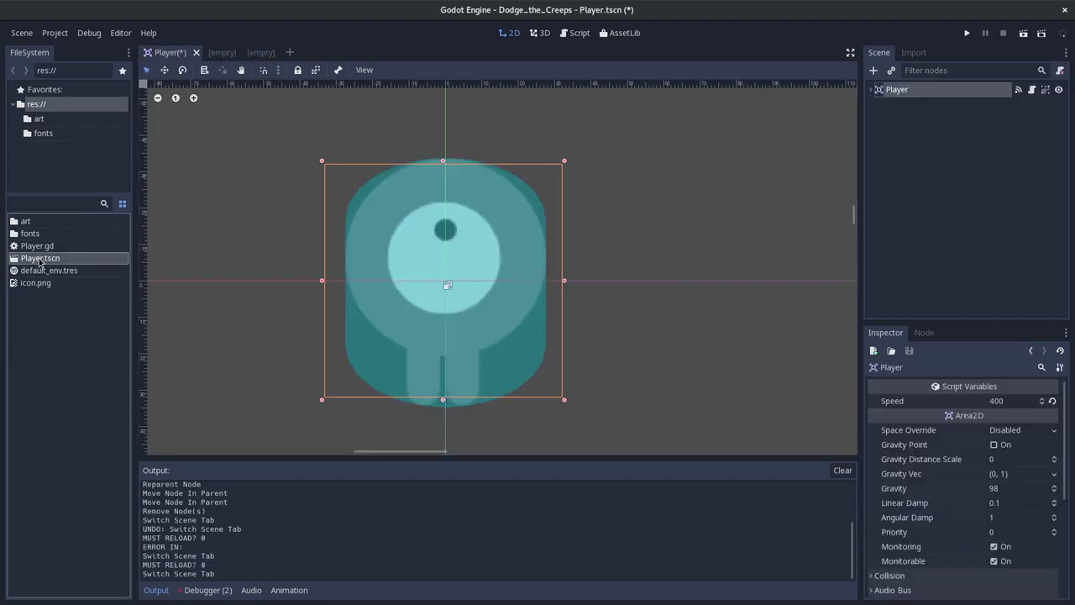
right_click(37, 305)
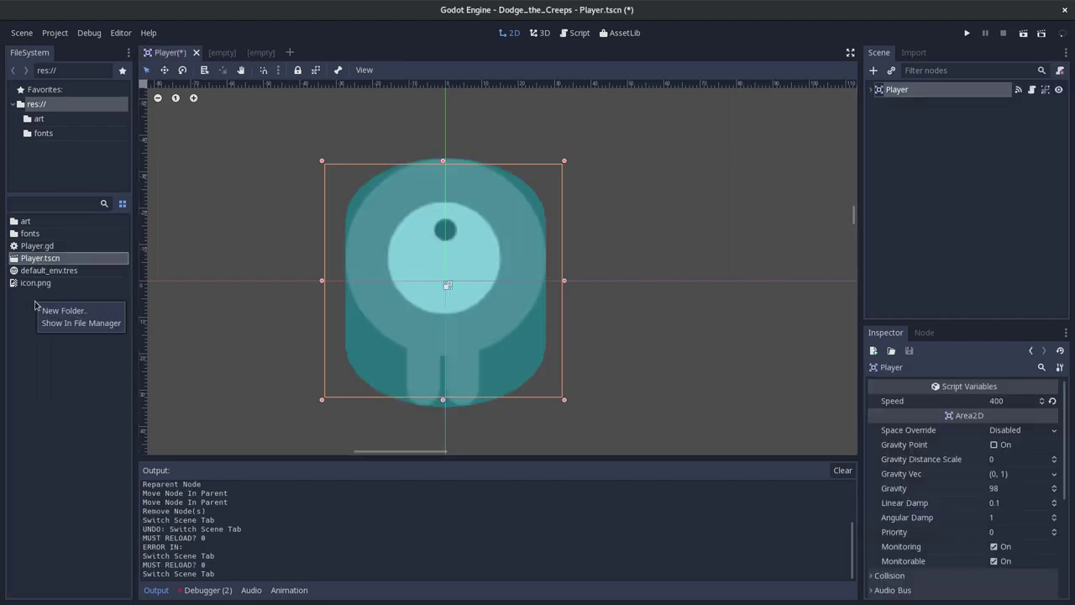
left_click(26, 290)
- Create another empty scene for the Mob and check the tutorial's Enemy Scene instructions
left_click(20, 32)
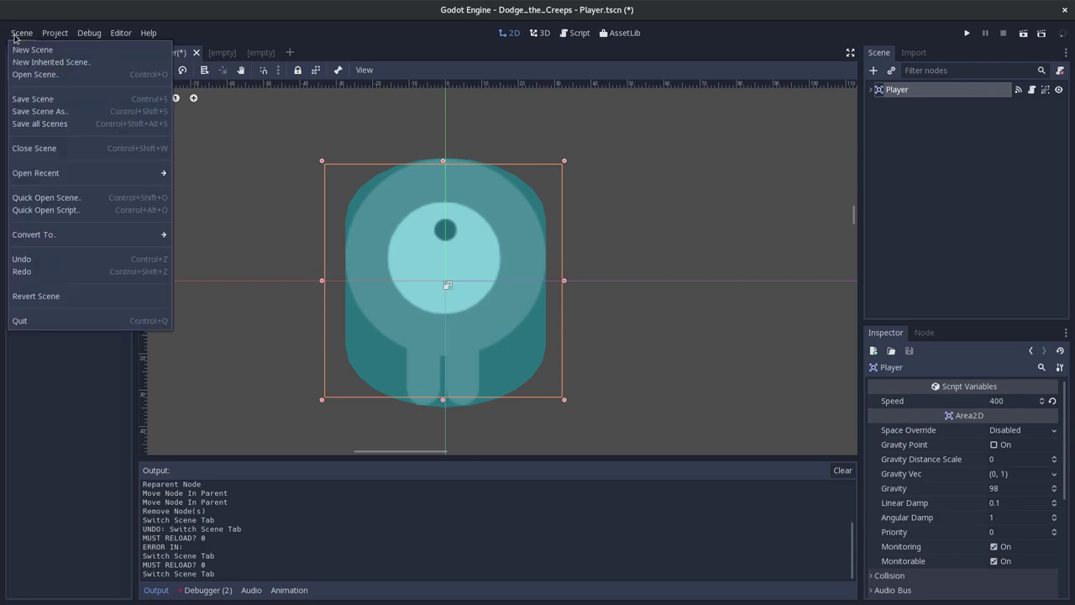
left_click(22, 51)
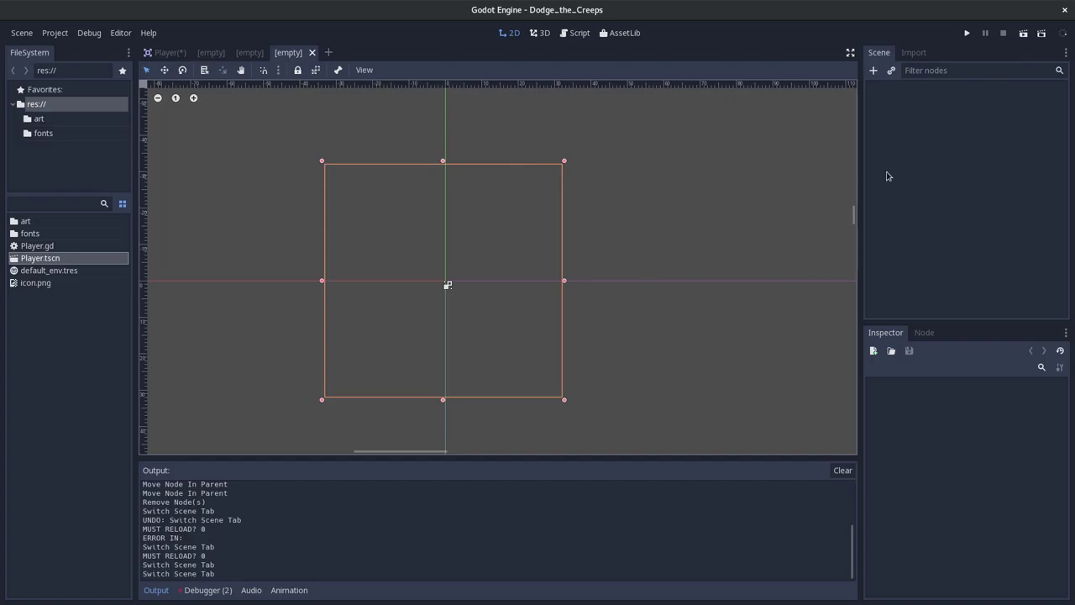
key("alt+Tab")
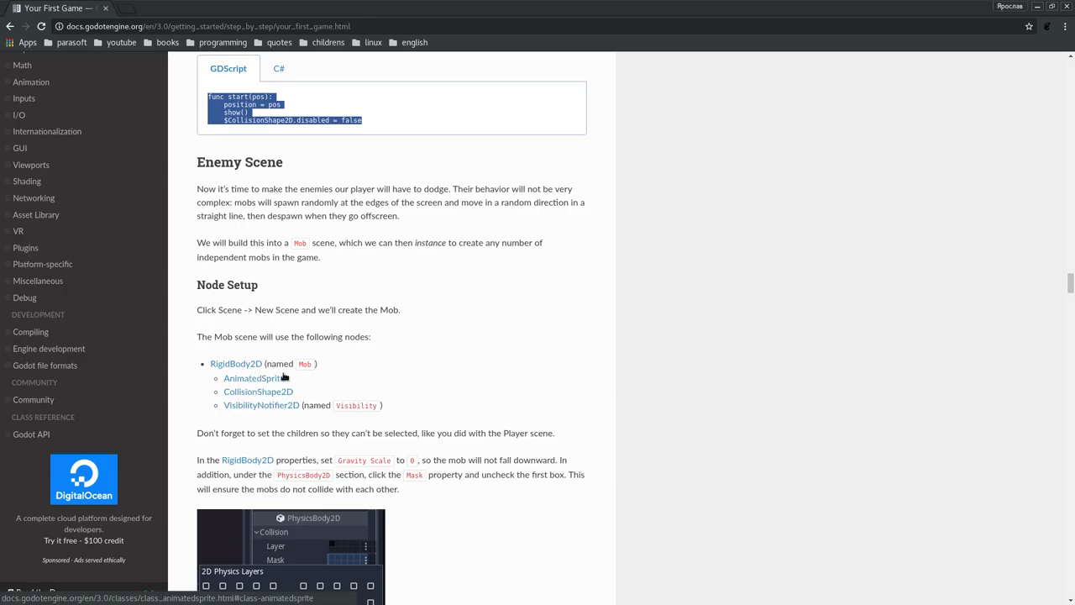
- Add an AnimatedSprite node to the new scene, found by searching 'animate'
key("alt+Tab")
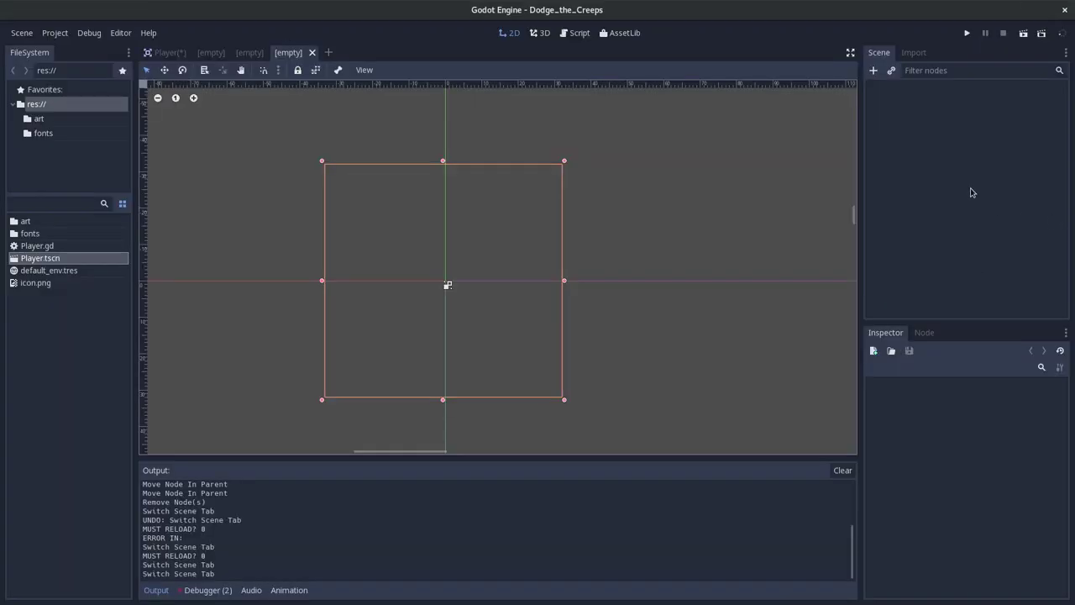
left_click(873, 71)
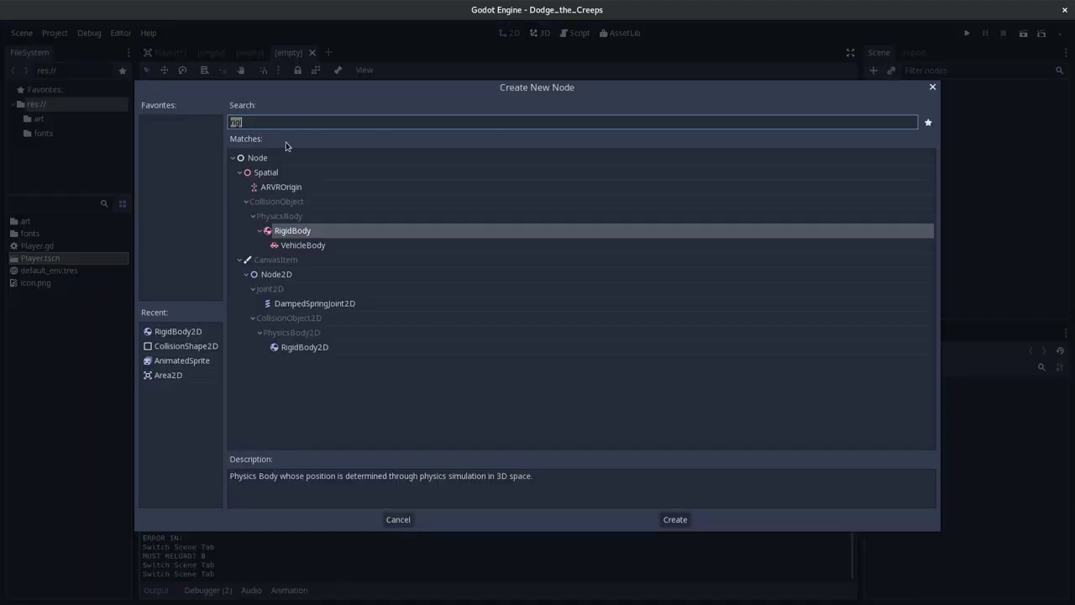
type("ani")
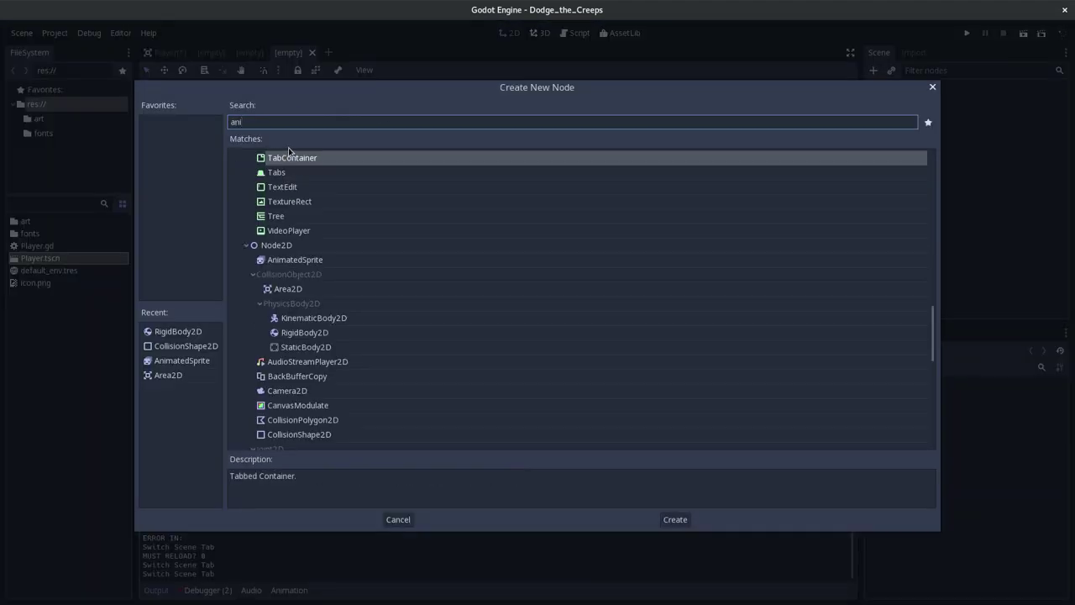
type("mate")
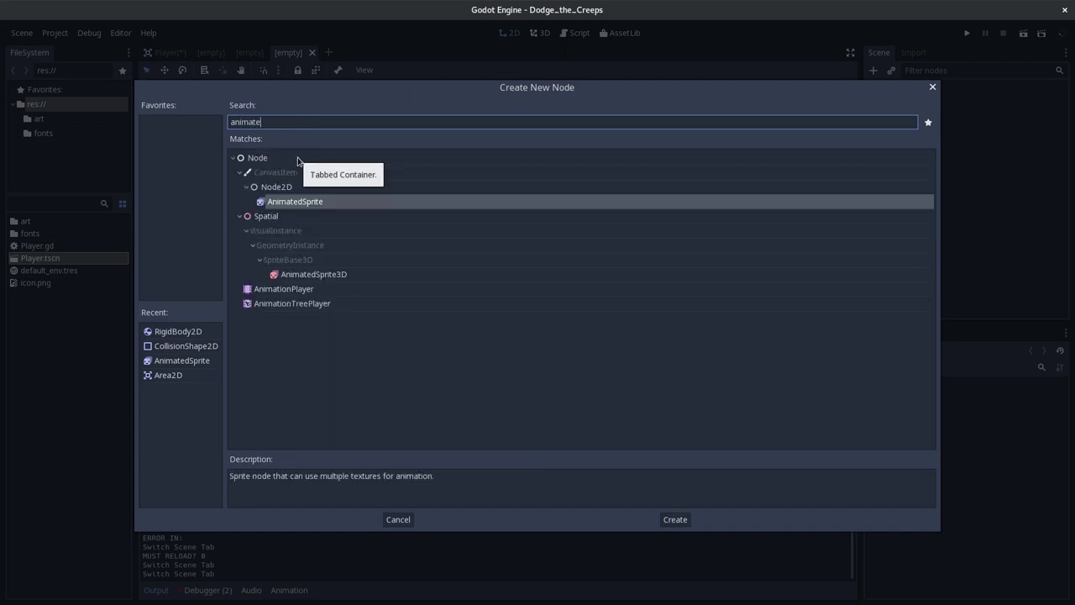
double_click(299, 208)
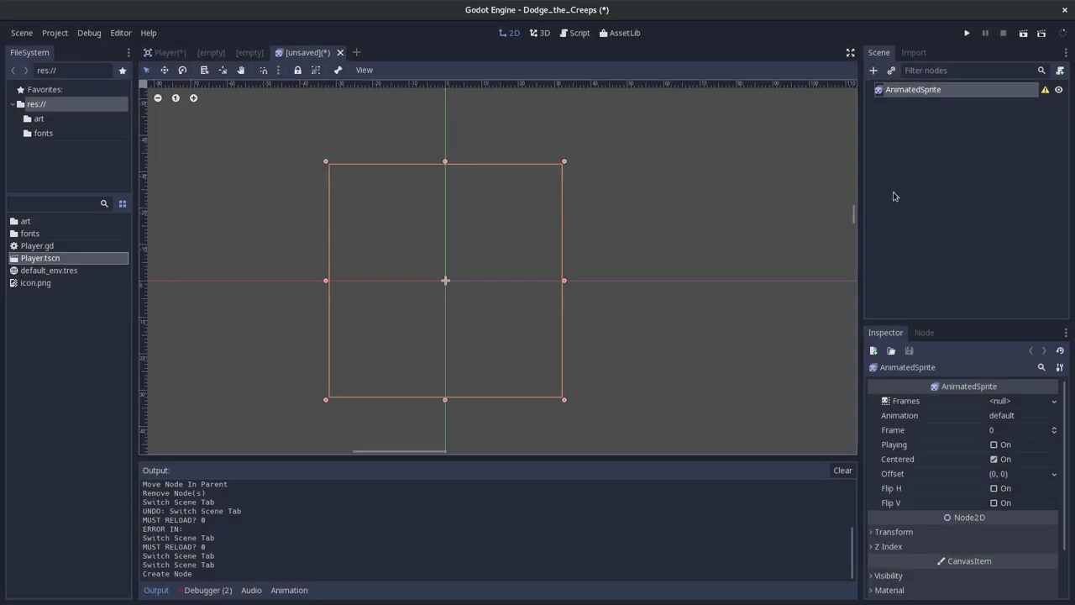
- Save the scene as Mob.tscn in the project root
key("ctrl+s")
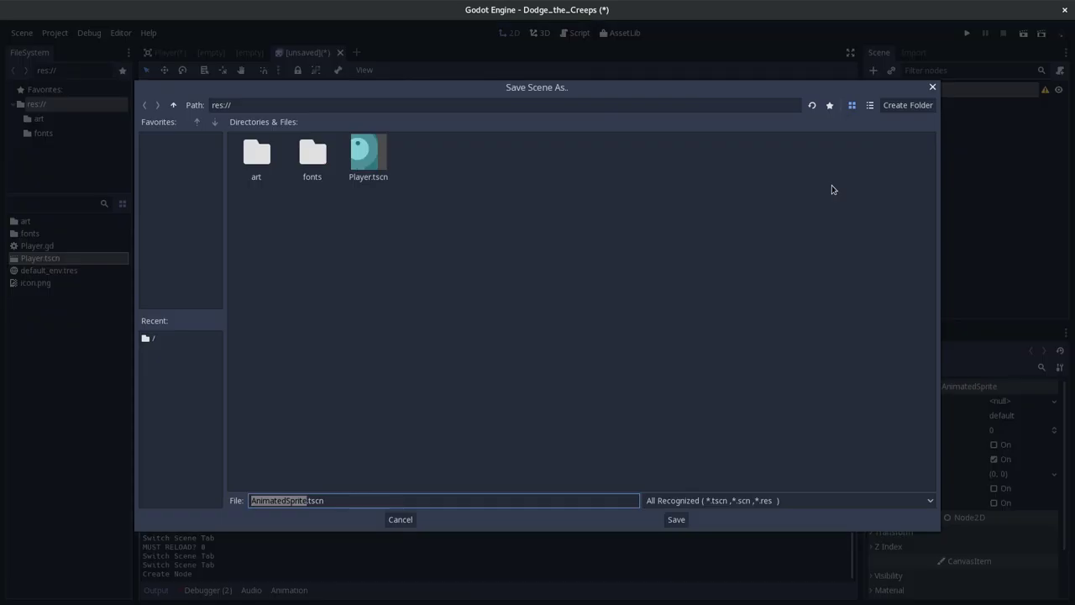
type("M")
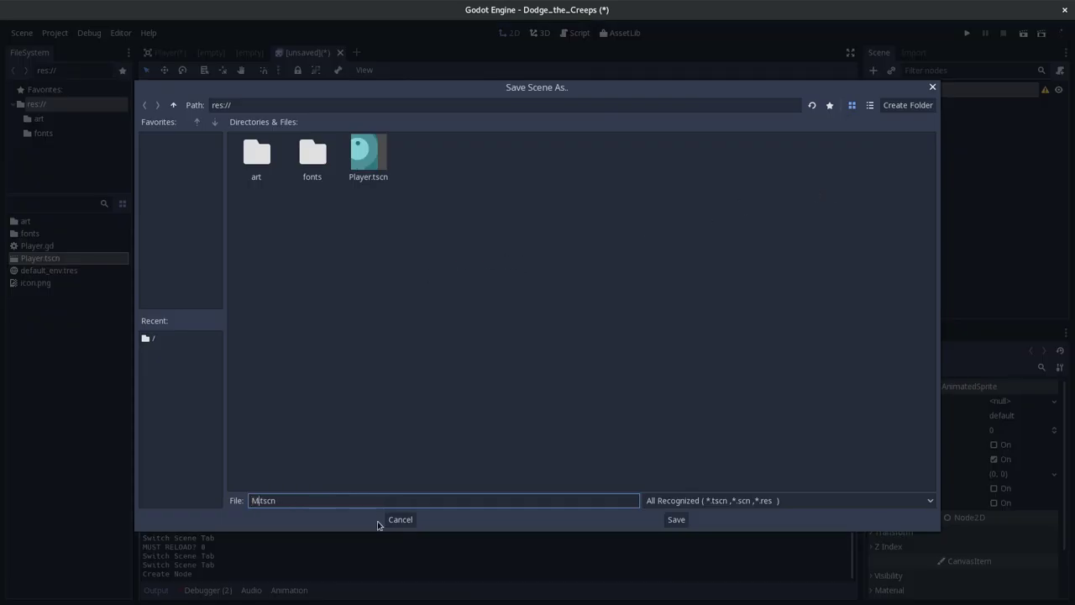
type("ob")
key("alt+Tab")
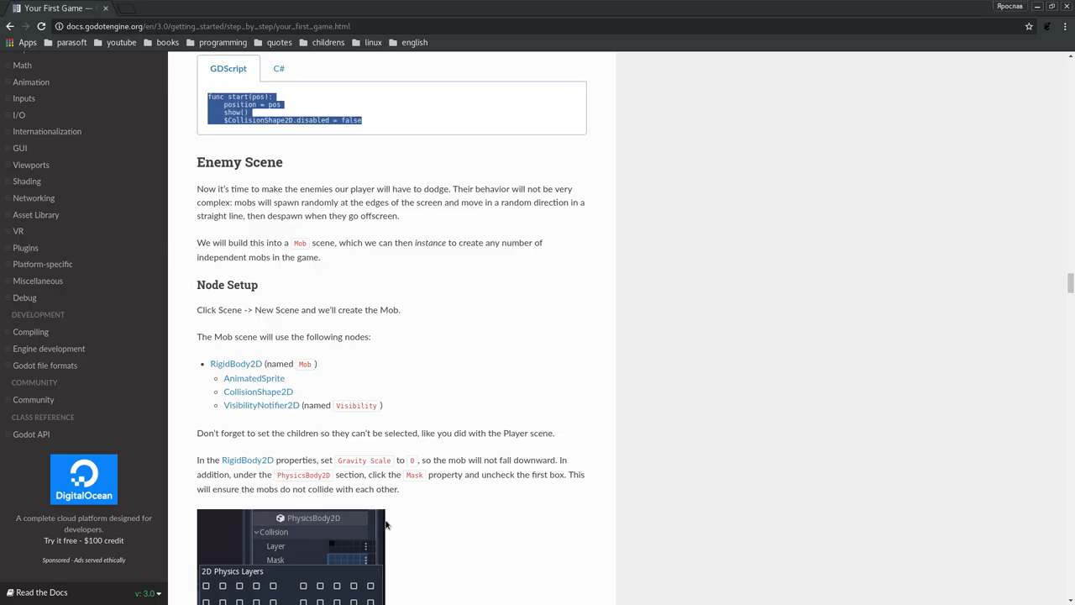
key("alt+Tab")
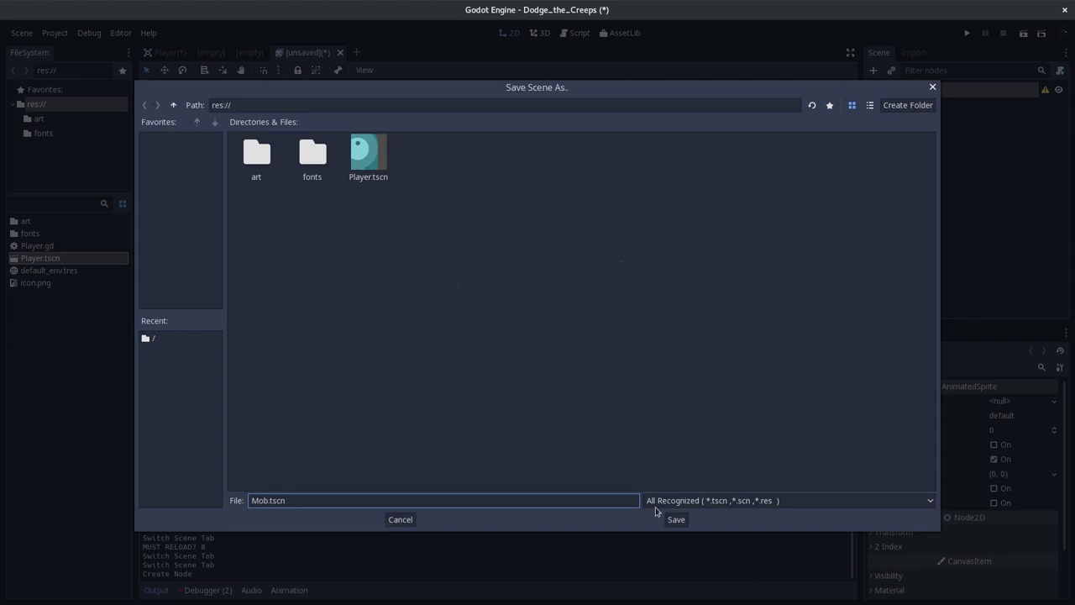
left_click(676, 519)
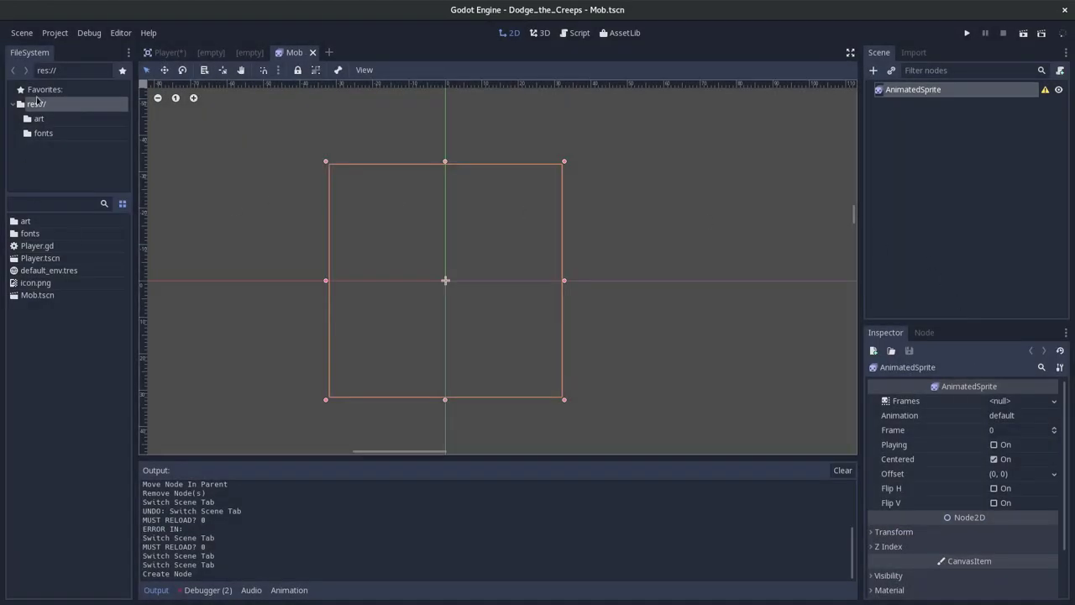
- Reopen Mob.tscn from the project files after briefly opening the Player scene
left_click(36, 298)
double_click(40, 258)
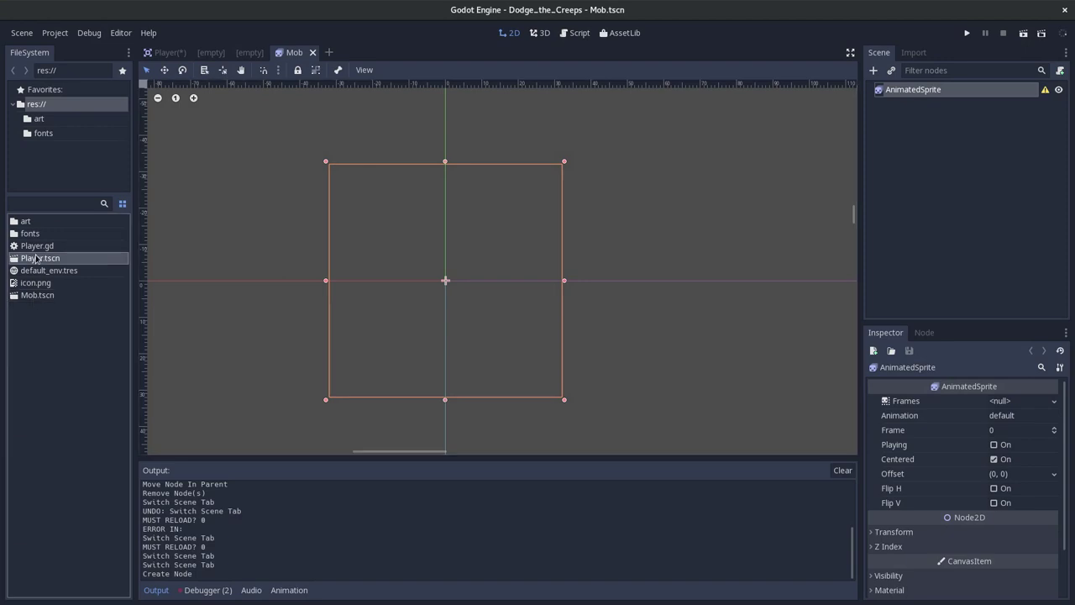
double_click(48, 298)
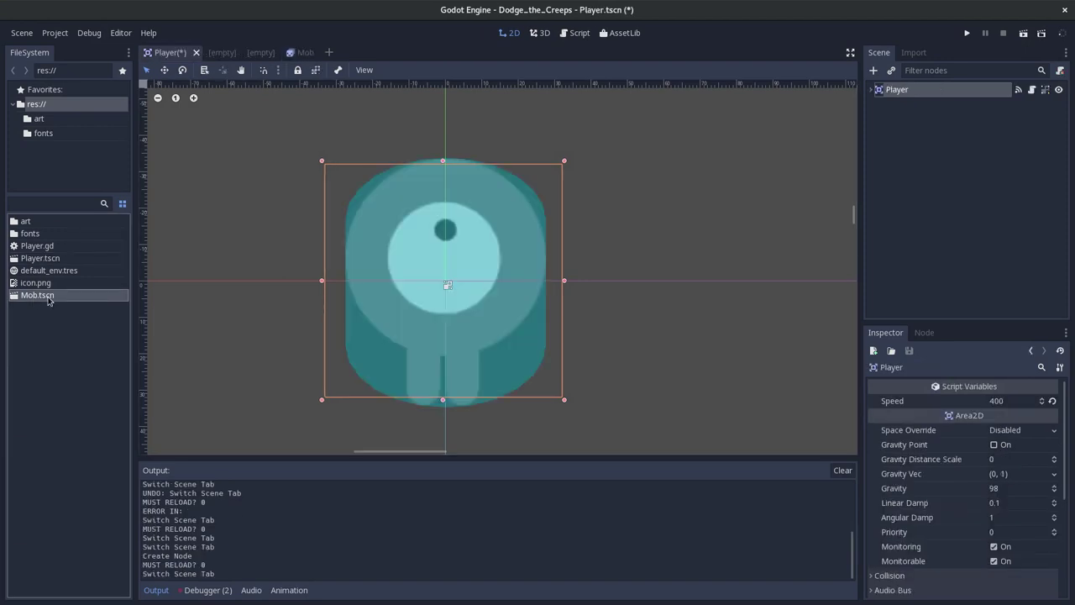
left_click(19, 32)
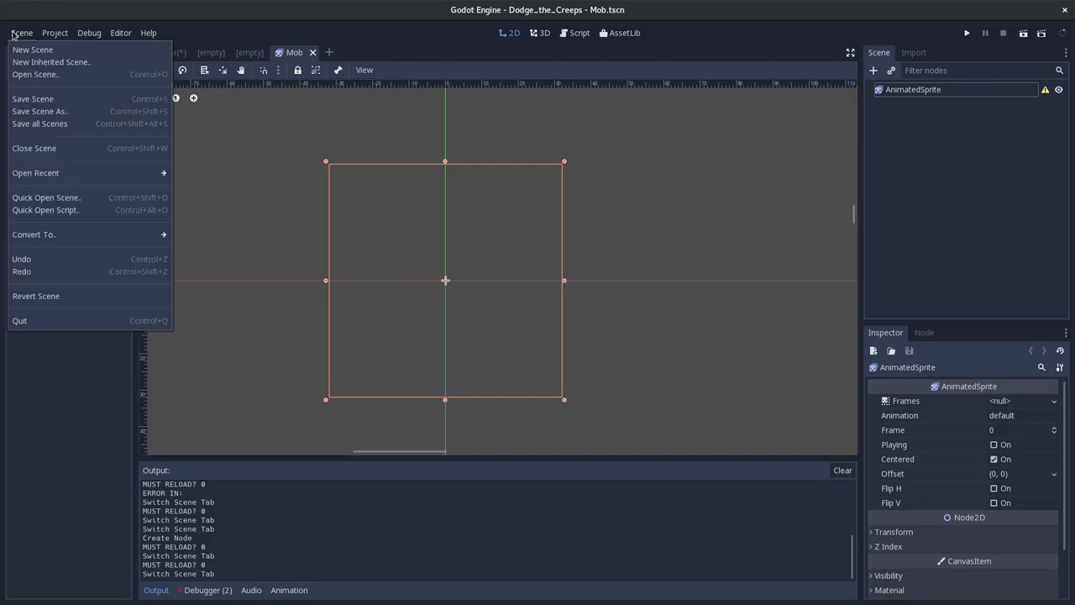
key("alt+Tab")
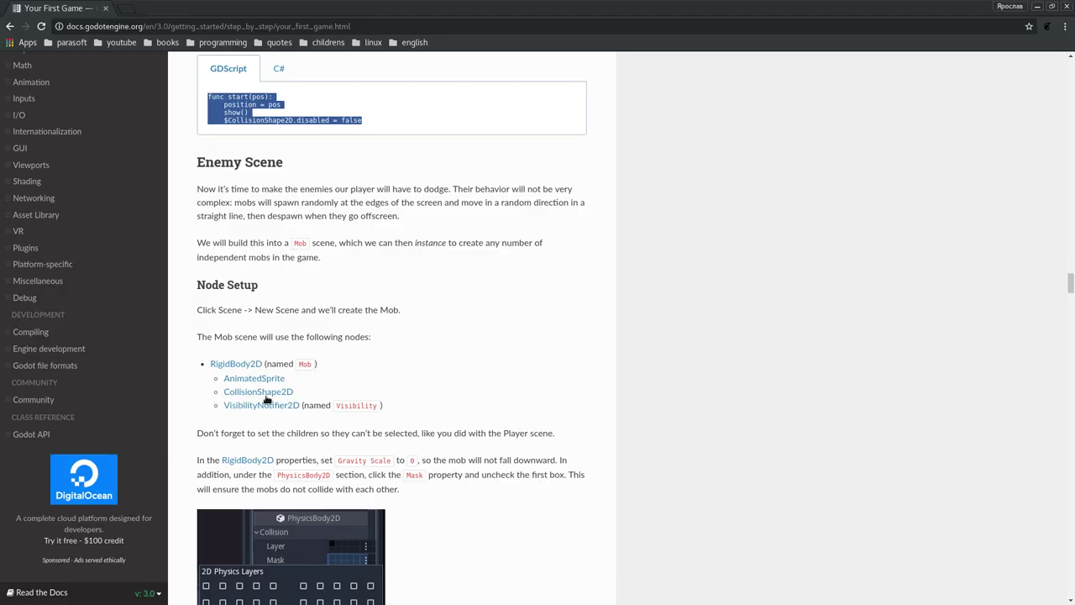
key("alt+Tab")
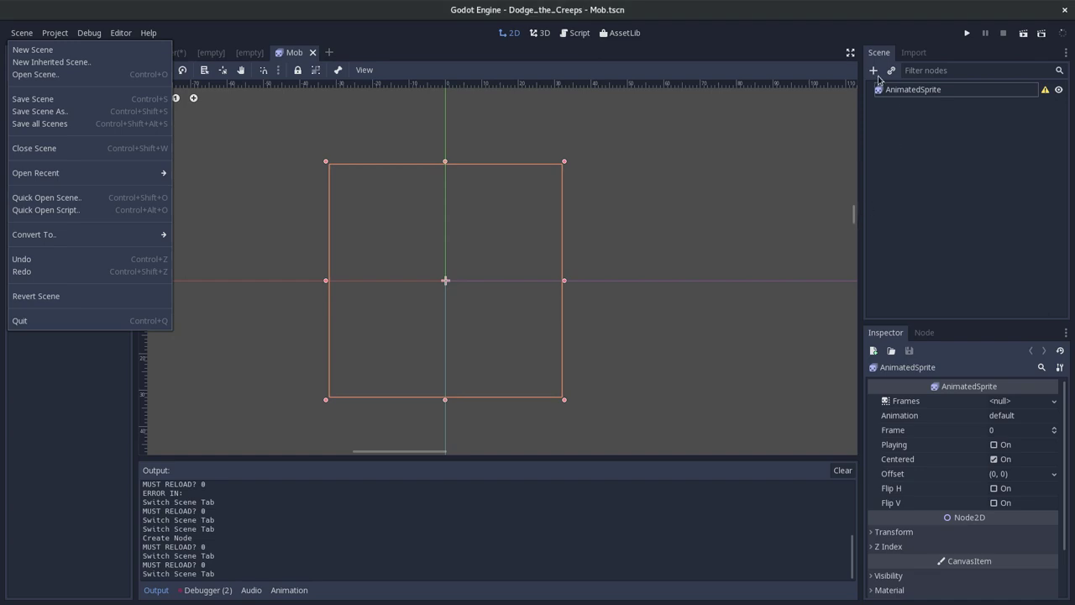
left_click(878, 77)
- Add a CollisionShape2D node by searching 'colli', then delete it again
left_click(873, 71)
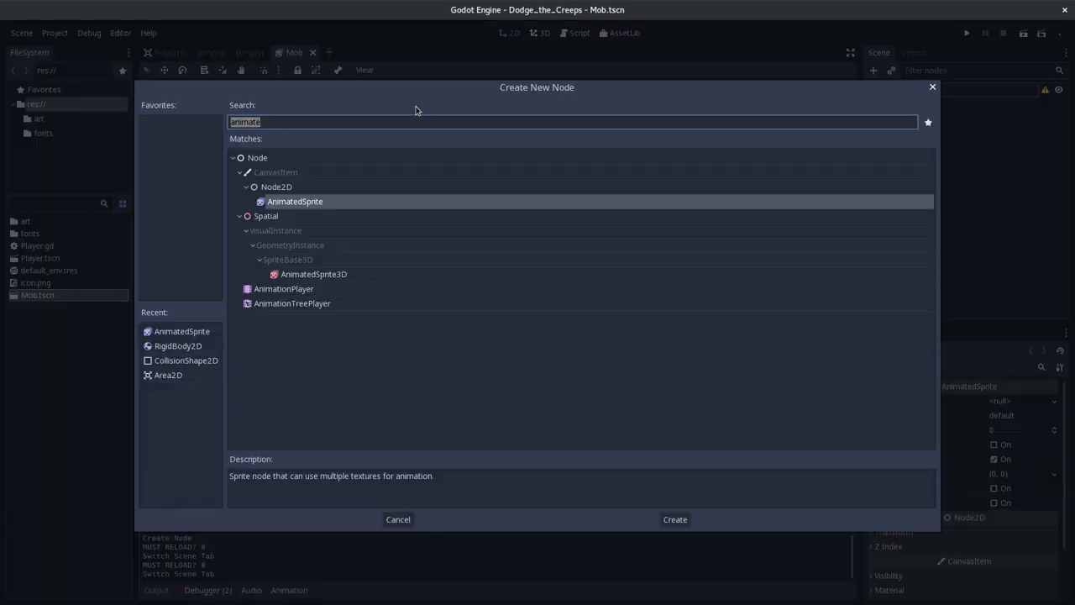
type("colli")
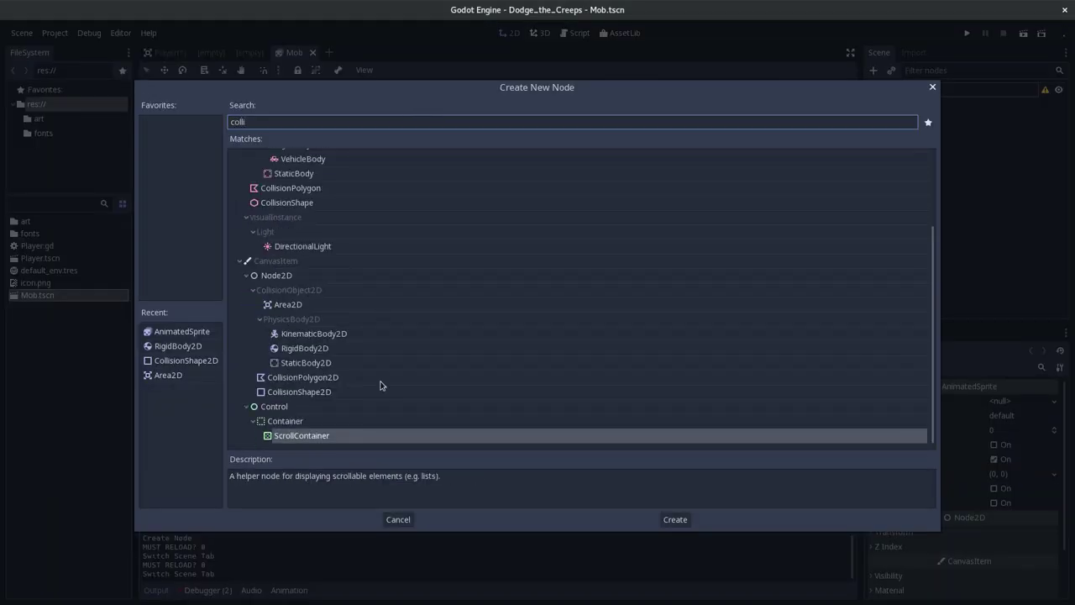
double_click(299, 391)
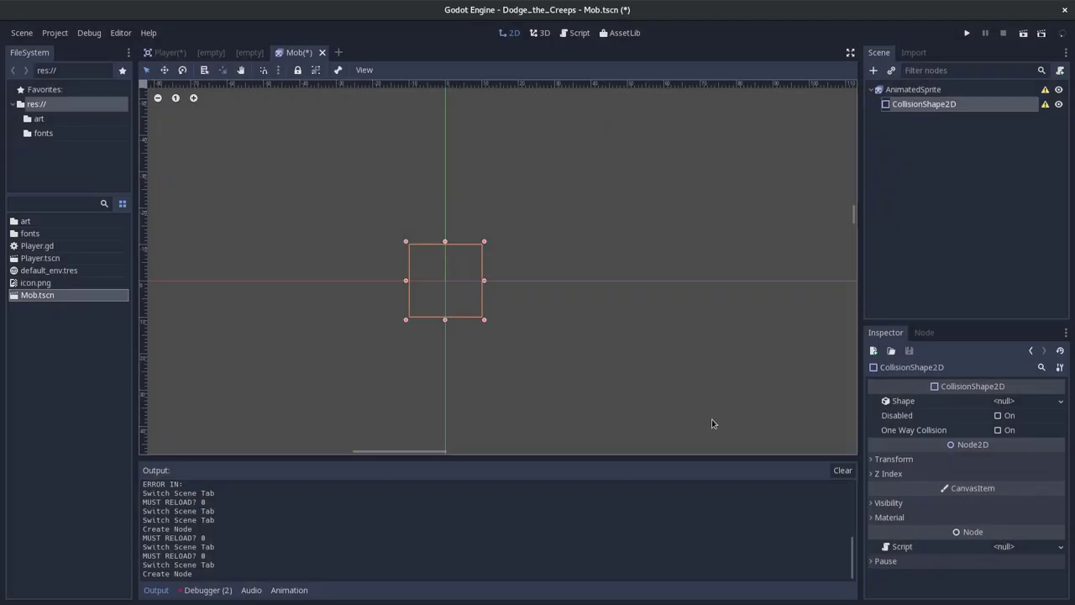
key("alt+Tab")
key("alt+Tab")
left_click(892, 110)
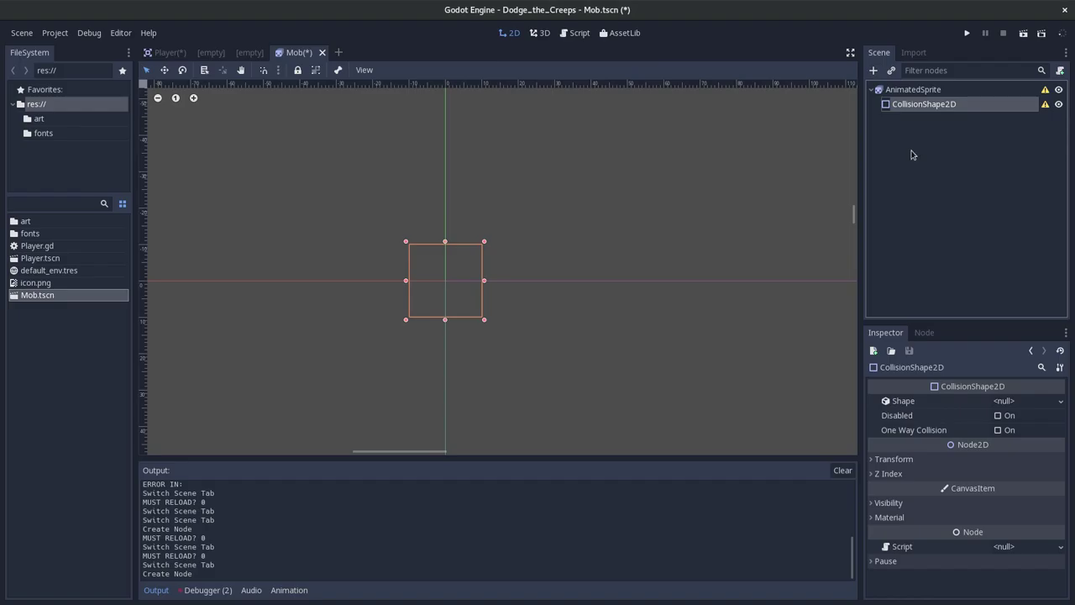
key("Delete")
left_click(587, 324)
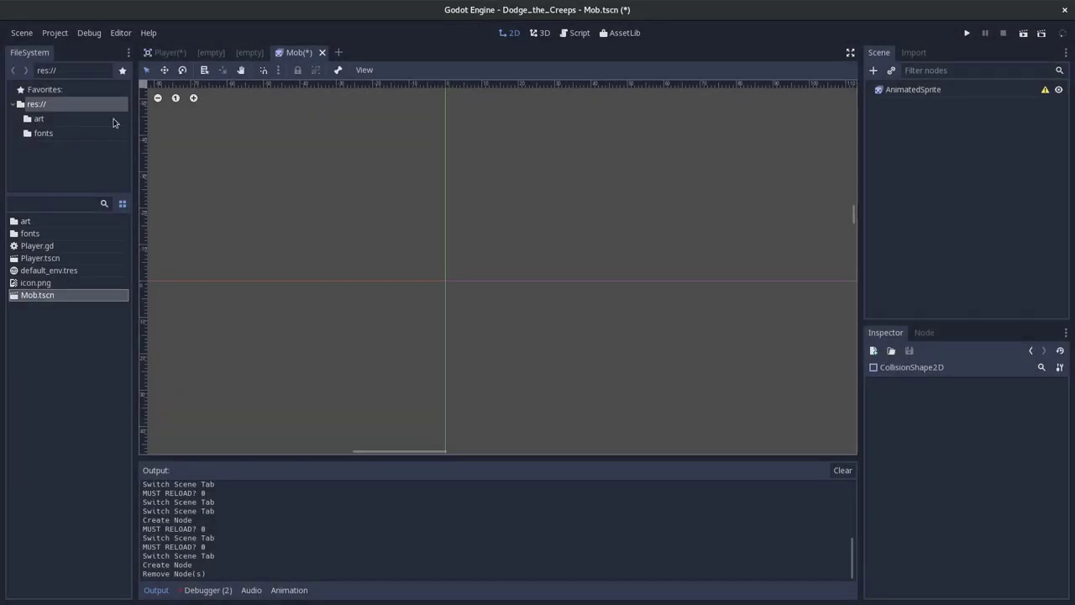
- Open Player.tscn to compare its node structure, then return to the Mob scene
left_click(44, 260)
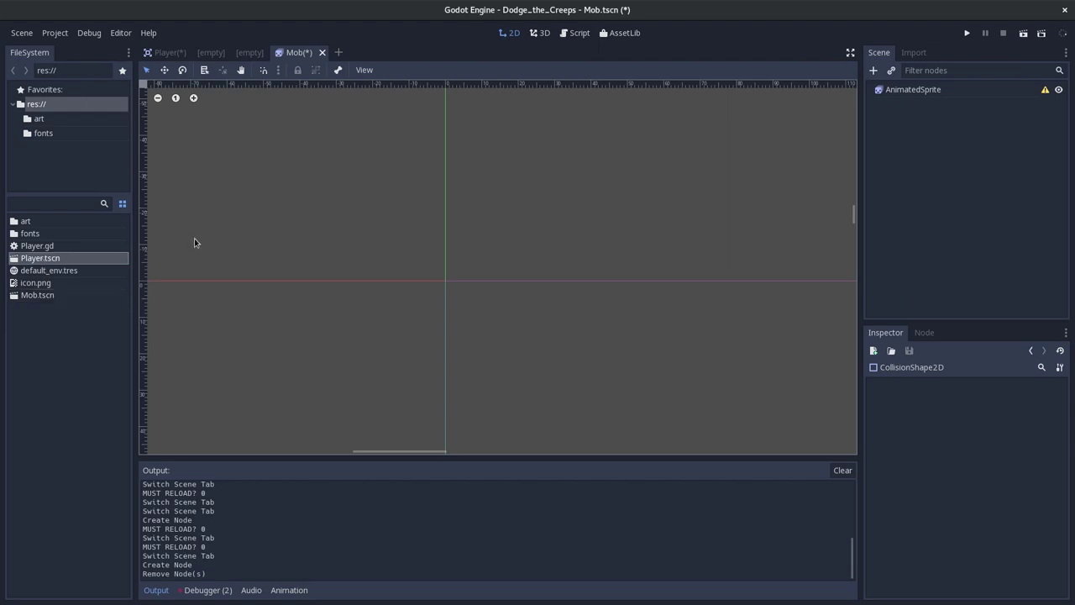
double_click(53, 258)
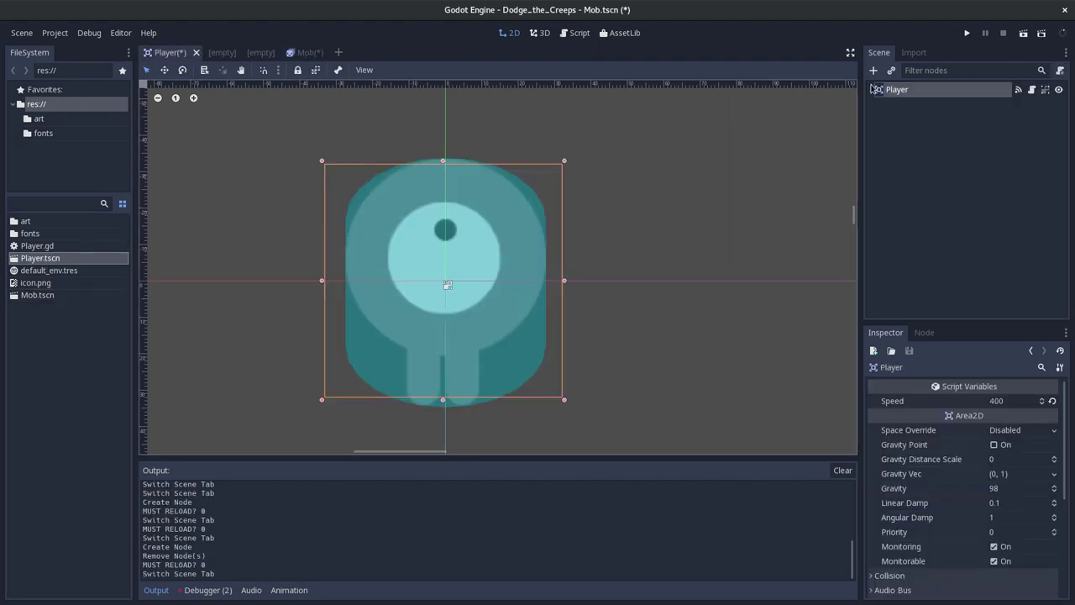
double_click(35, 296)
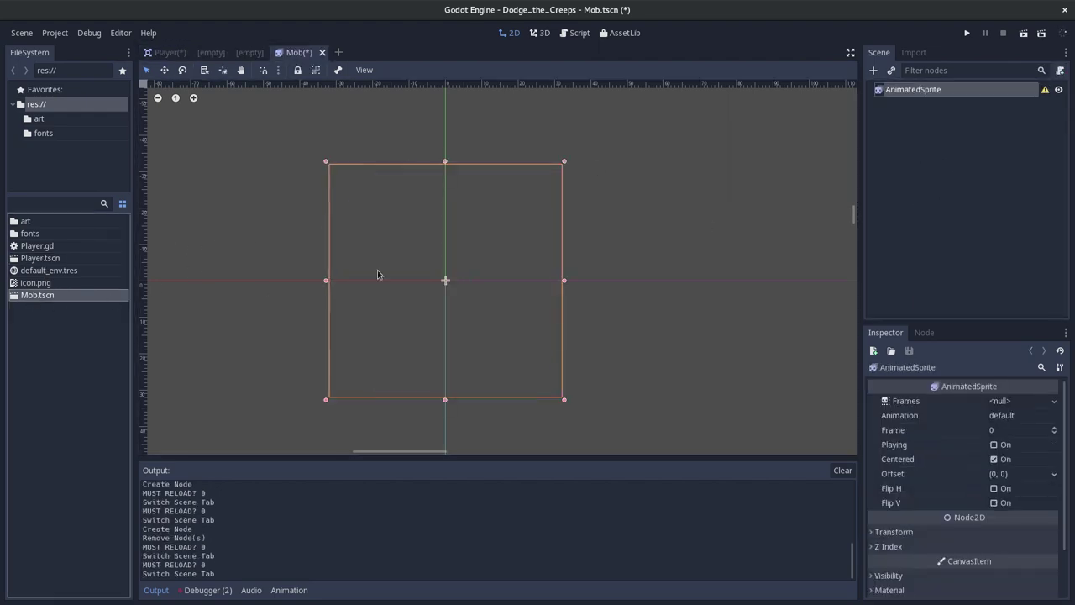
left_click(916, 192)
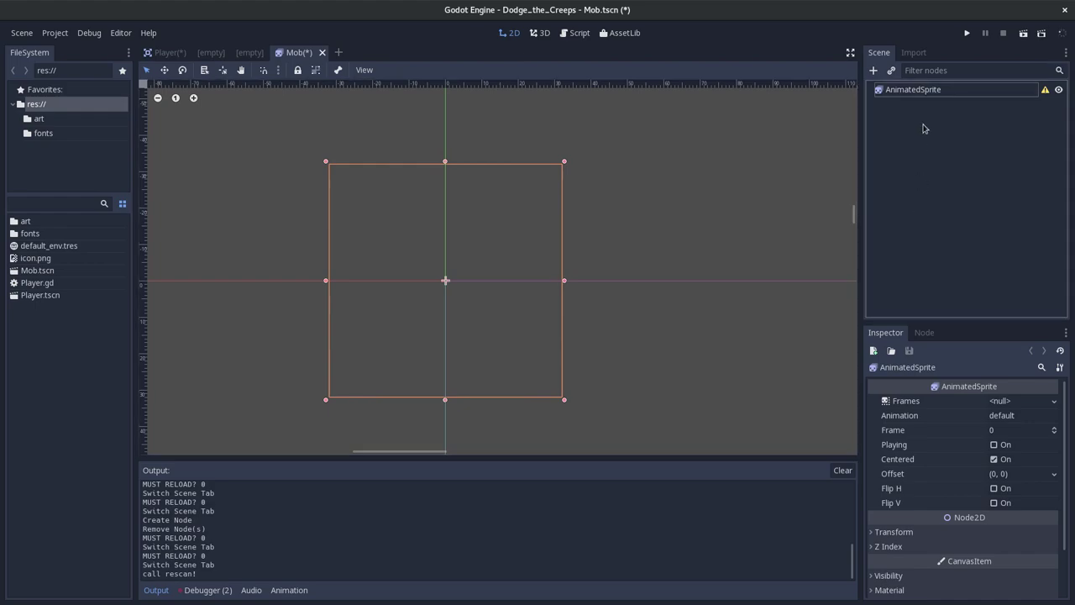
key("alt+Tab")
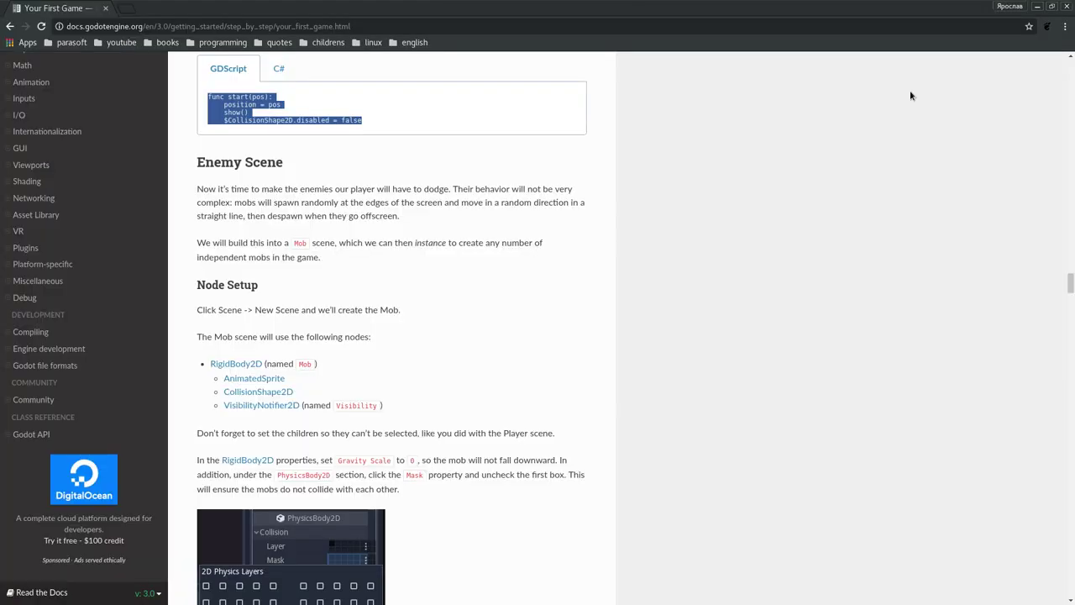
key("alt+Tab")
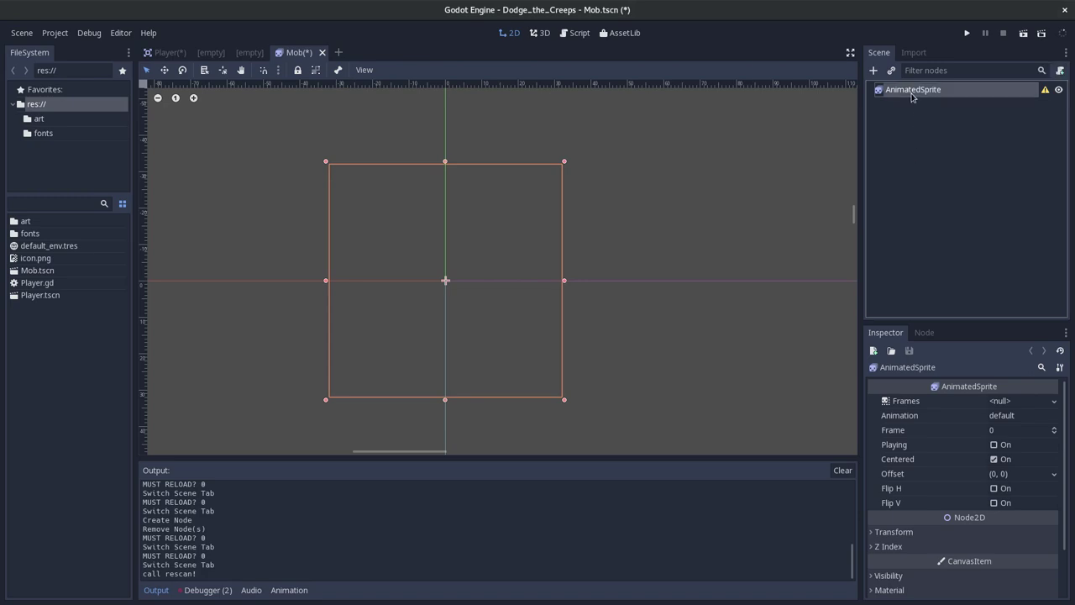
- Delete the AnimatedSprite node from the Mob scene and confirm, leaving it empty
left_click(912, 92)
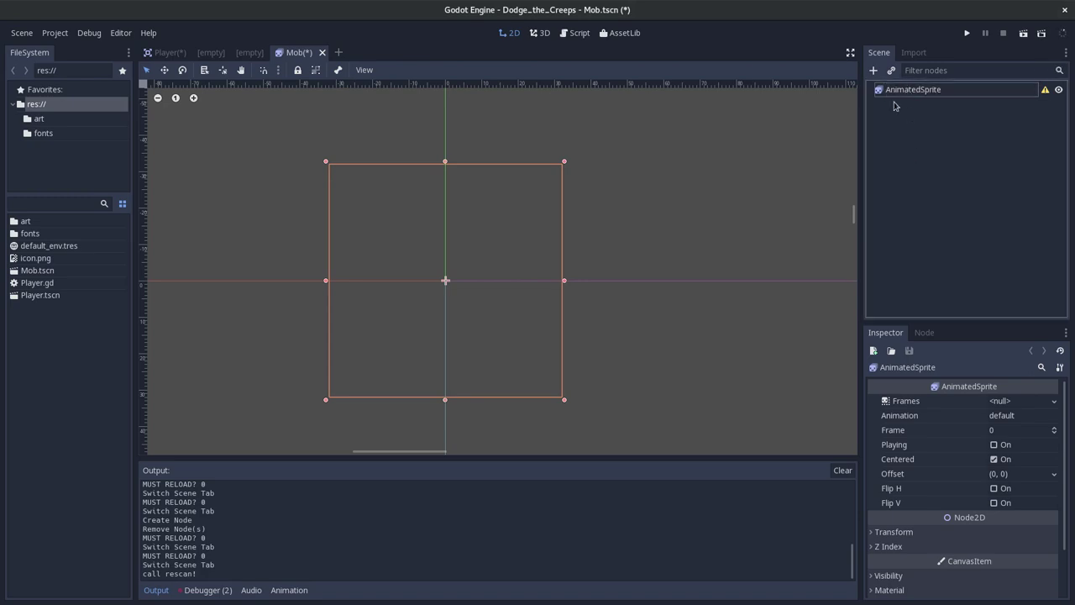
double_click(895, 93)
key("Escape")
key("Delete")
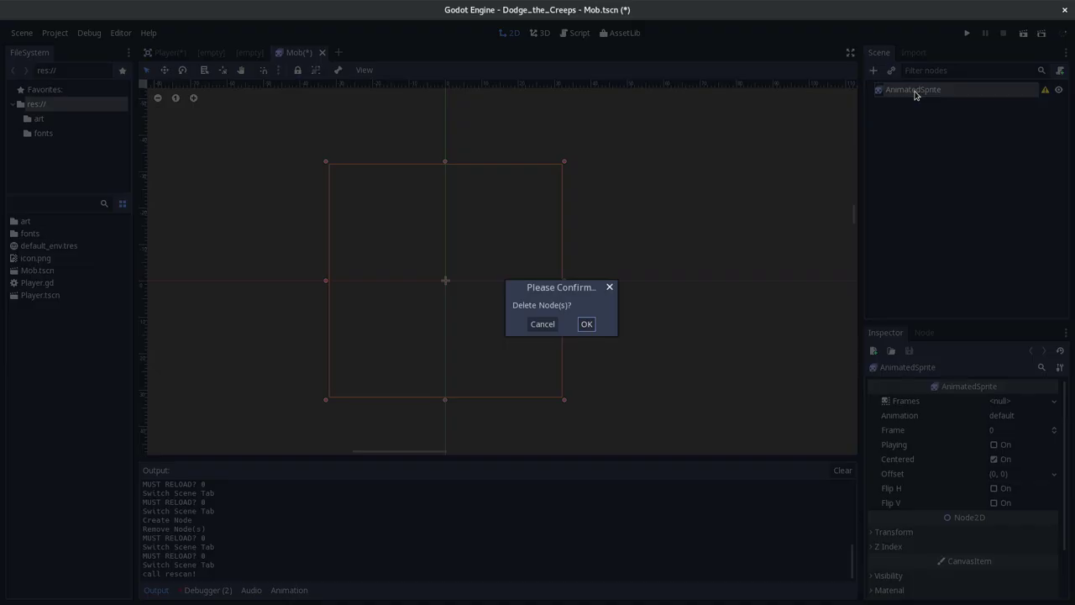
left_click(586, 324)
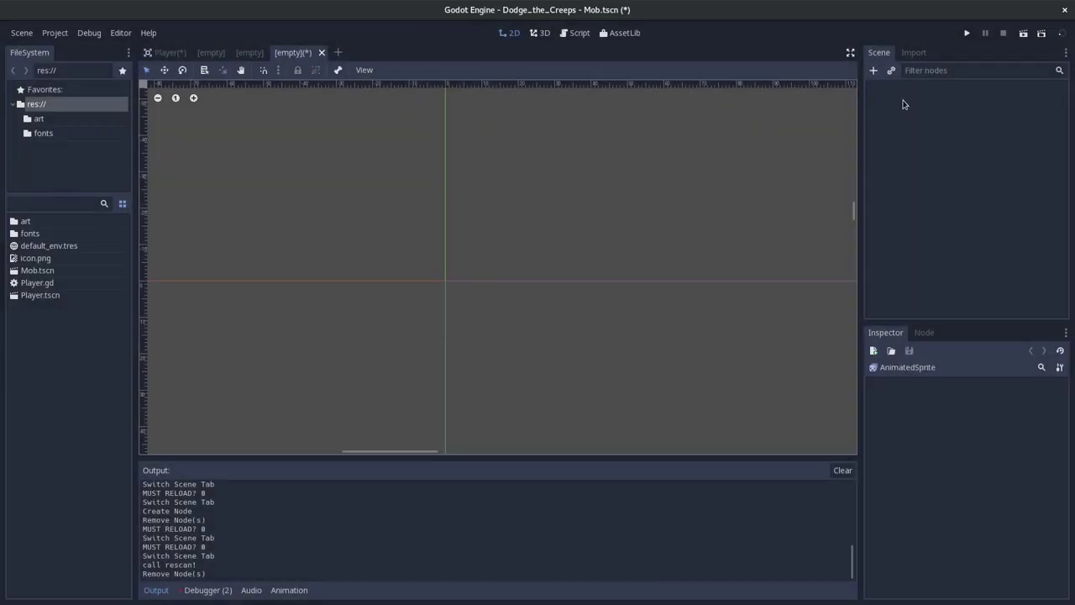
key("alt+Tab")
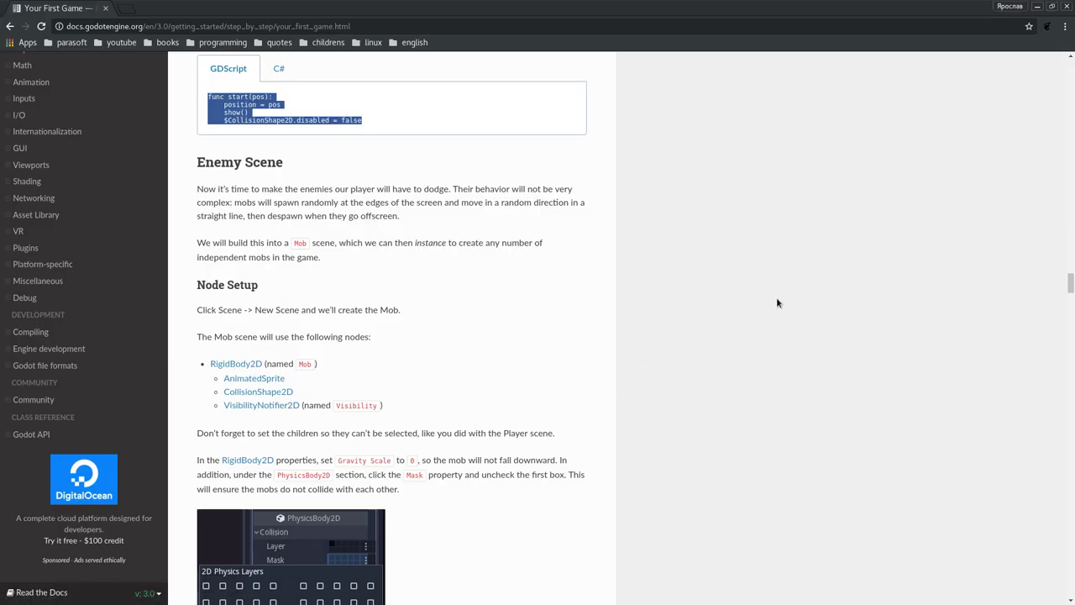
key("alt+Tab")
- Create a RigidBody2D as the scene's root node
left_click(873, 72)
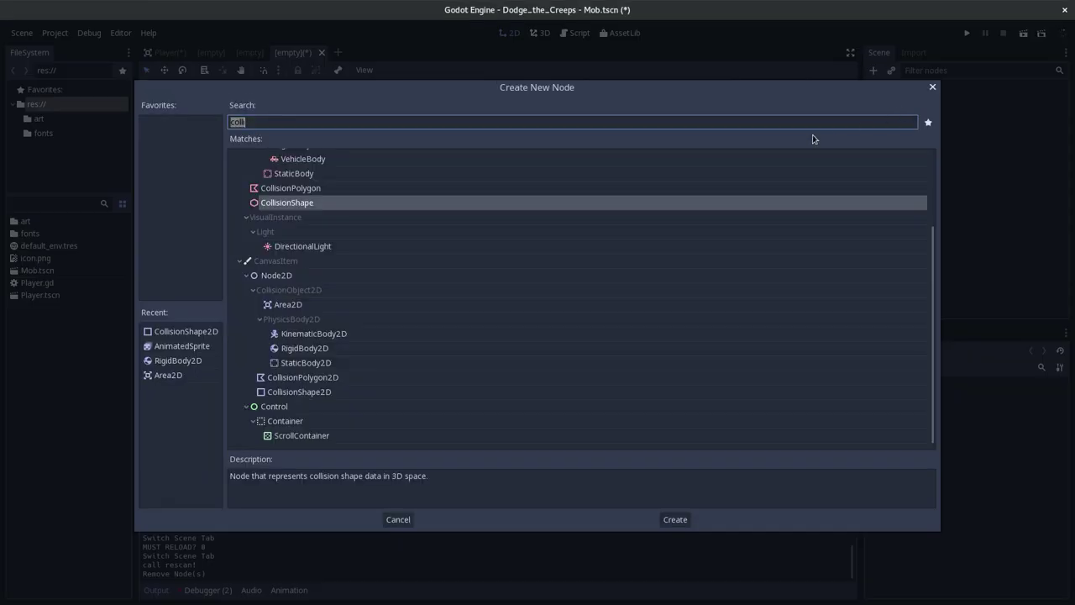
key("alt+Tab")
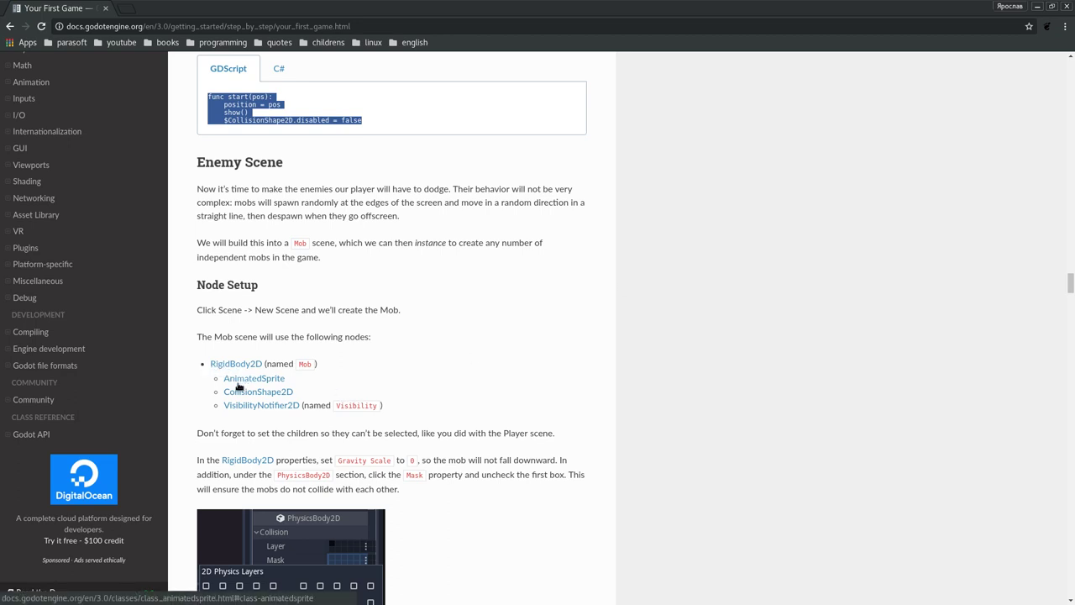
key("alt+Tab")
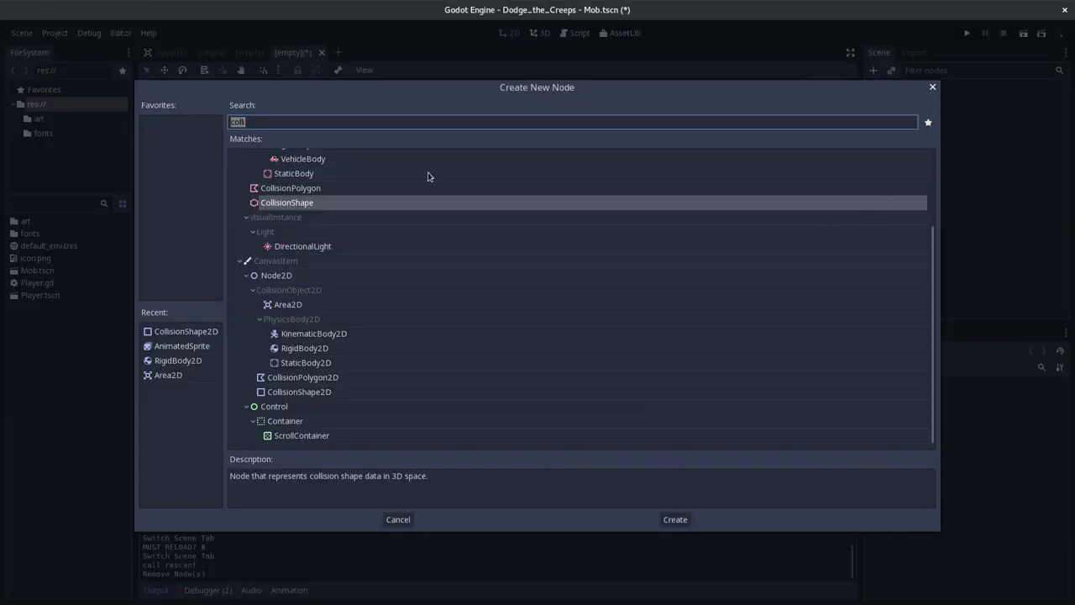
type("r")
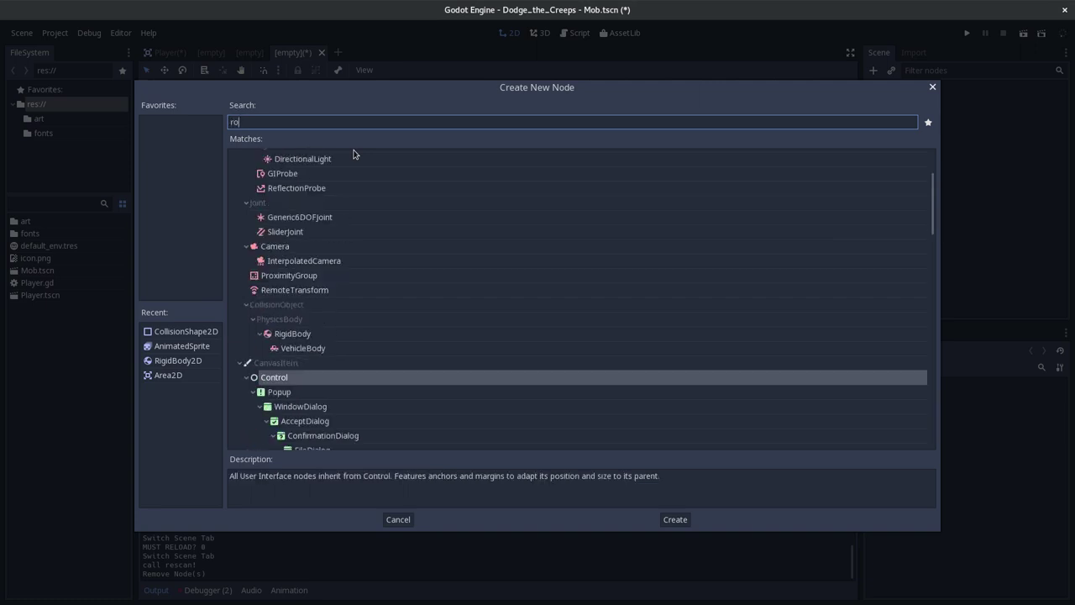
type("ig")
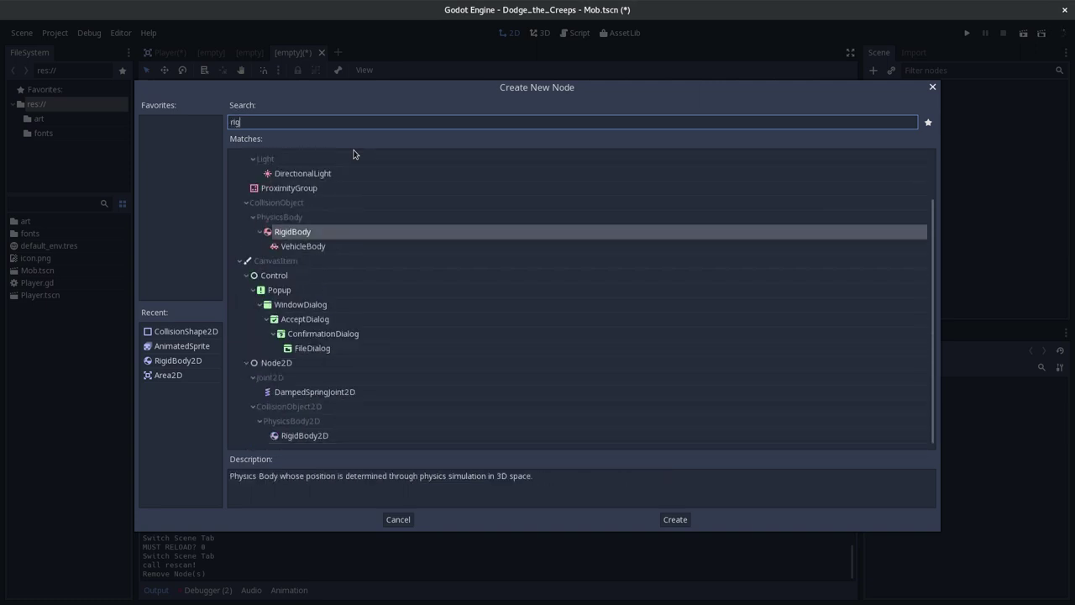
type("i")
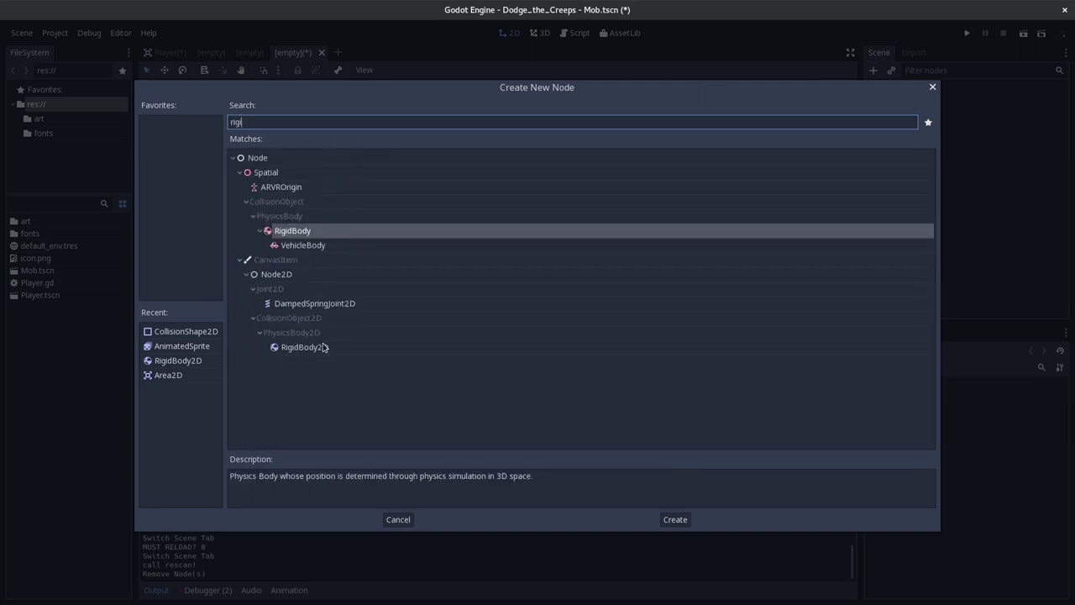
left_click(324, 347)
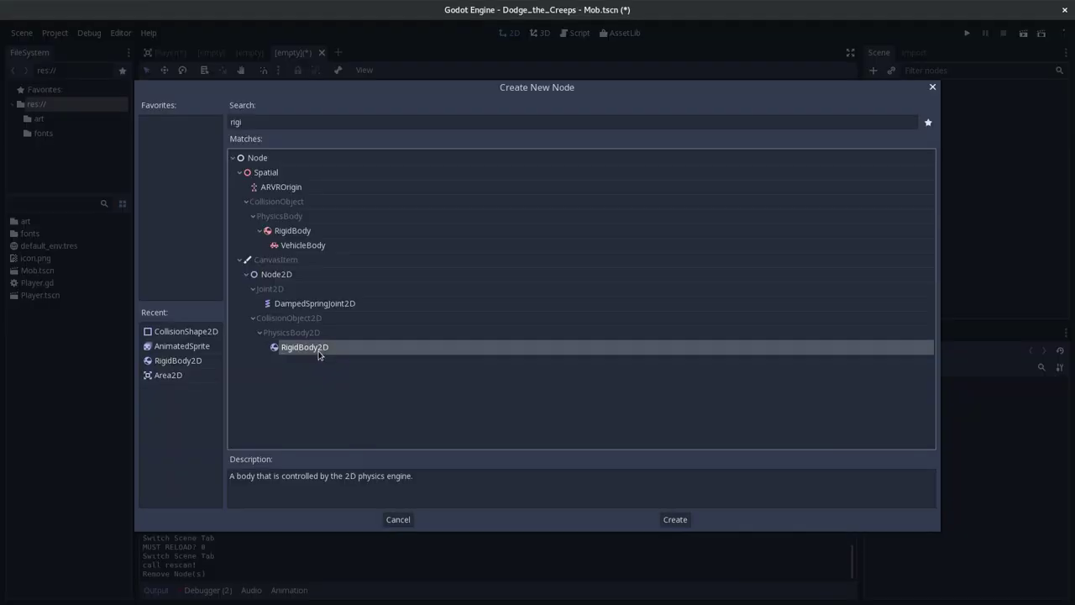
double_click(319, 351)
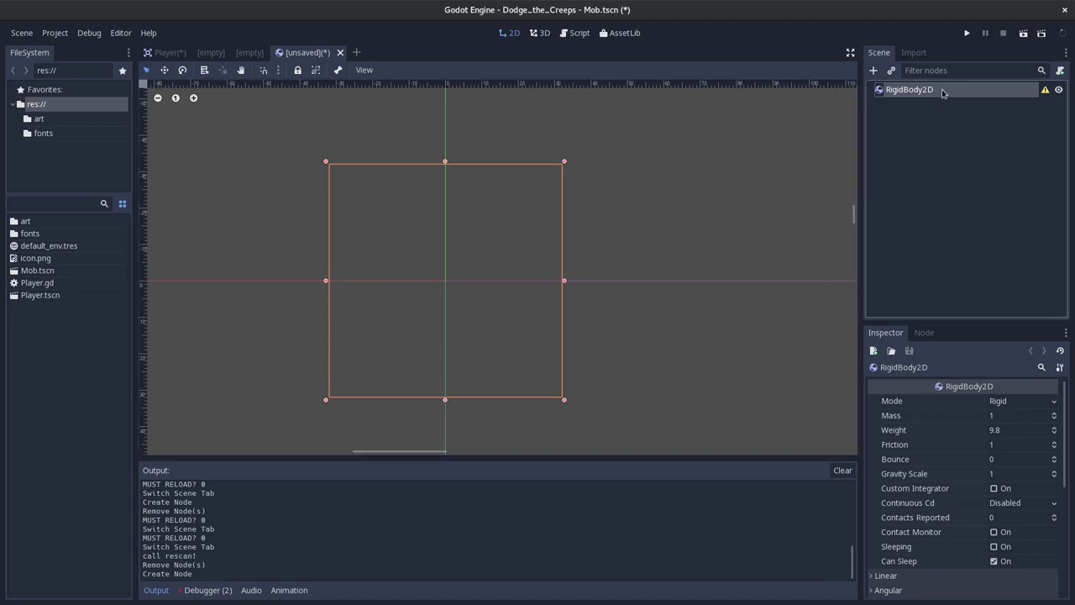
- Rename the RigidBody2D root node to 'Mob'
double_click(941, 91)
type("Mob")
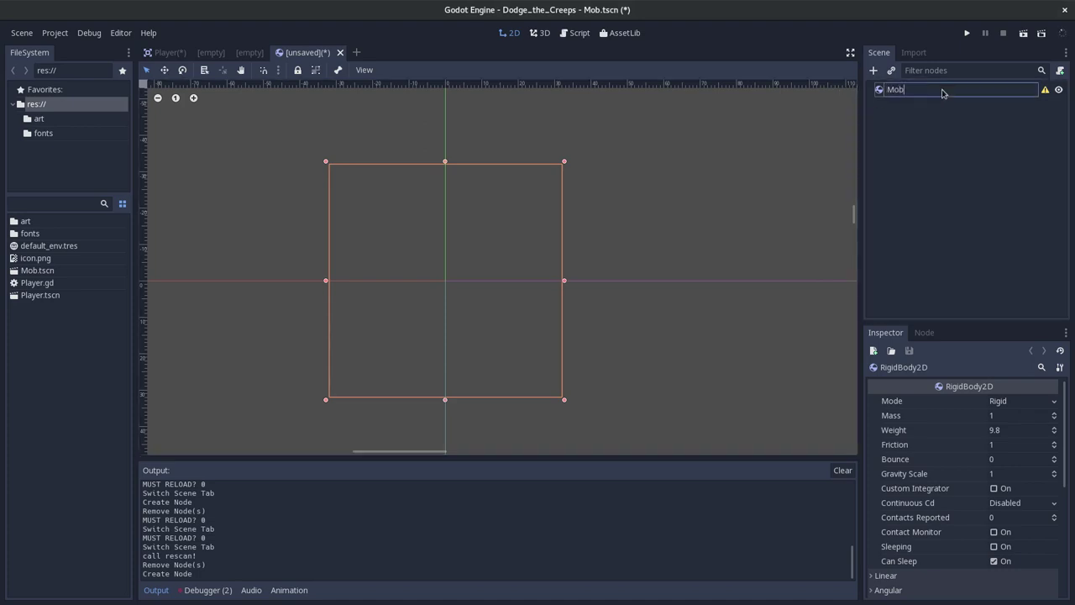
key("Return")
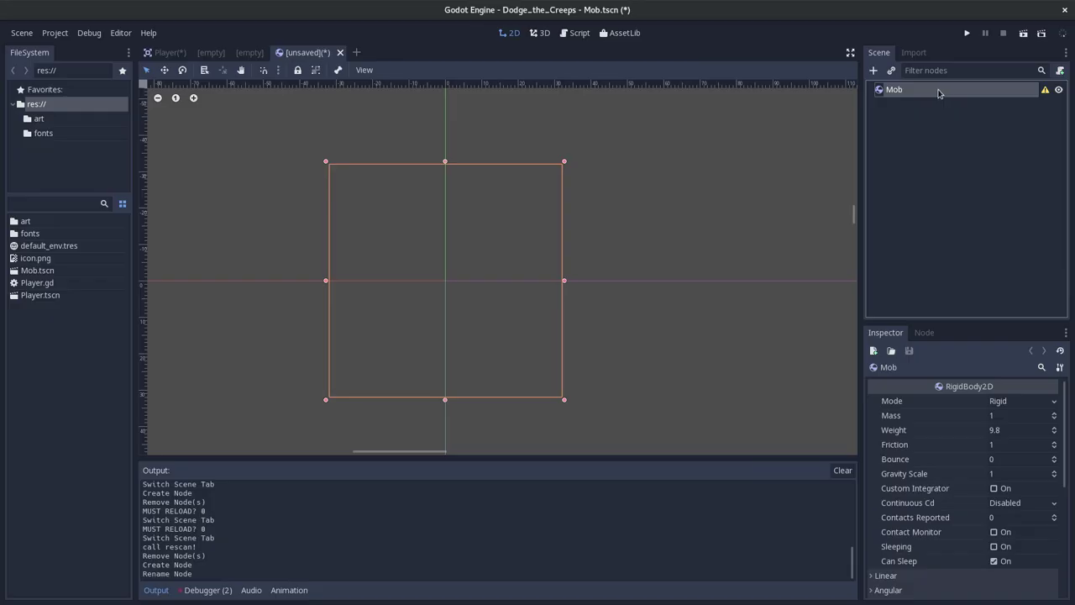
right_click(936, 91)
- Add AnimatedSprite and CollisionShape2D child nodes under Mob
left_click(923, 96)
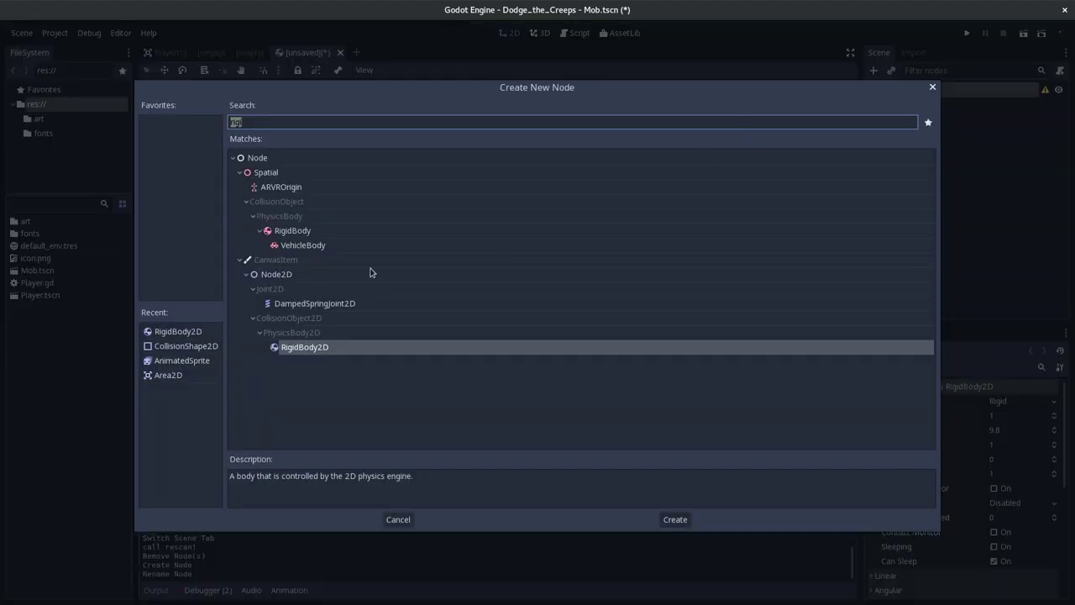
type("animate")
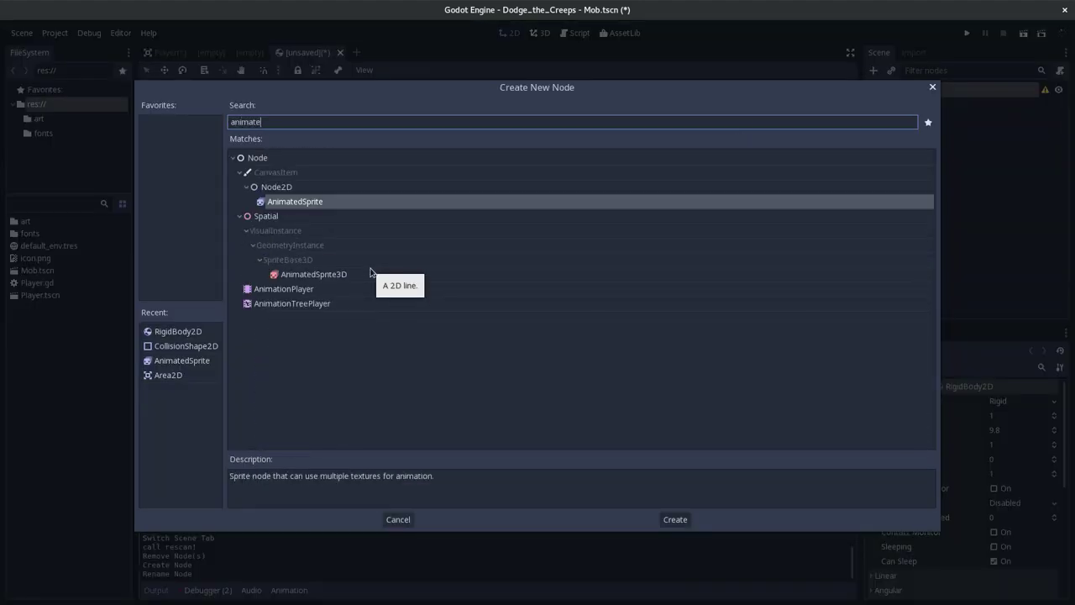
double_click(296, 202)
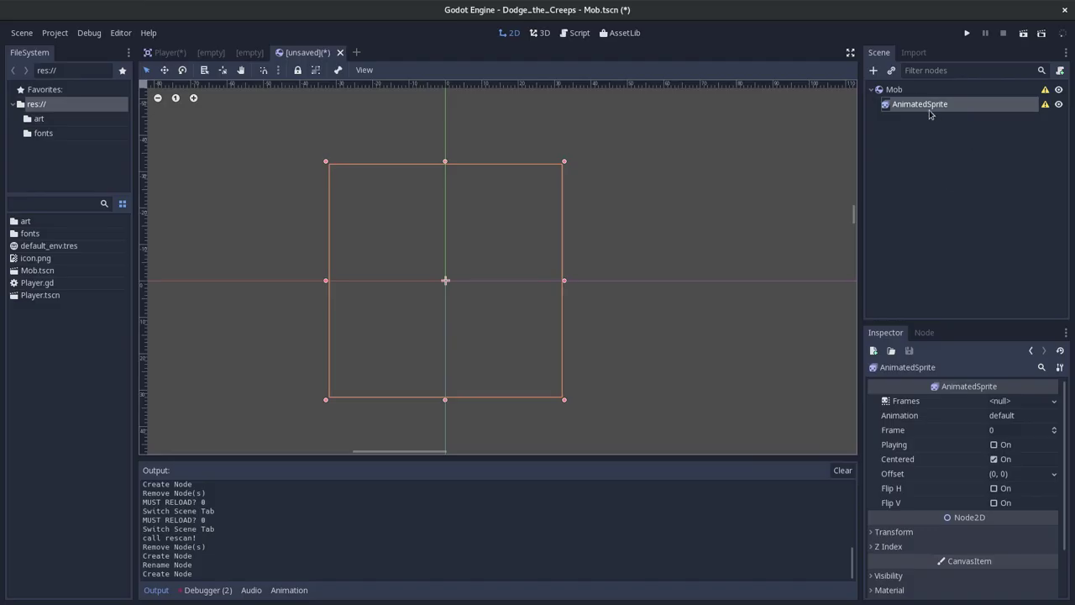
left_click(911, 94)
right_click(914, 95)
left_click(931, 107)
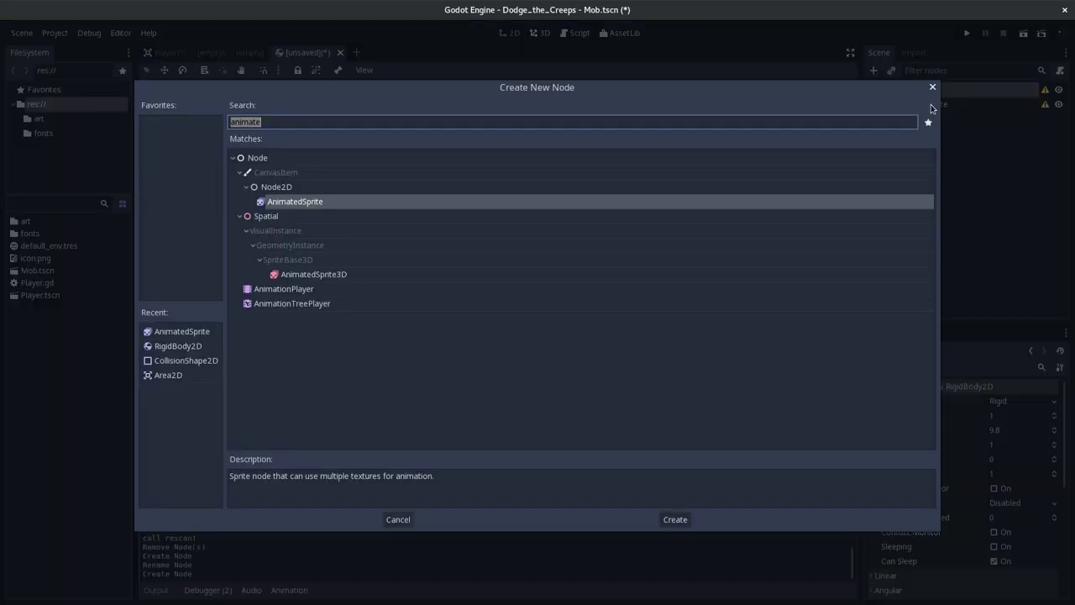
type("colli")
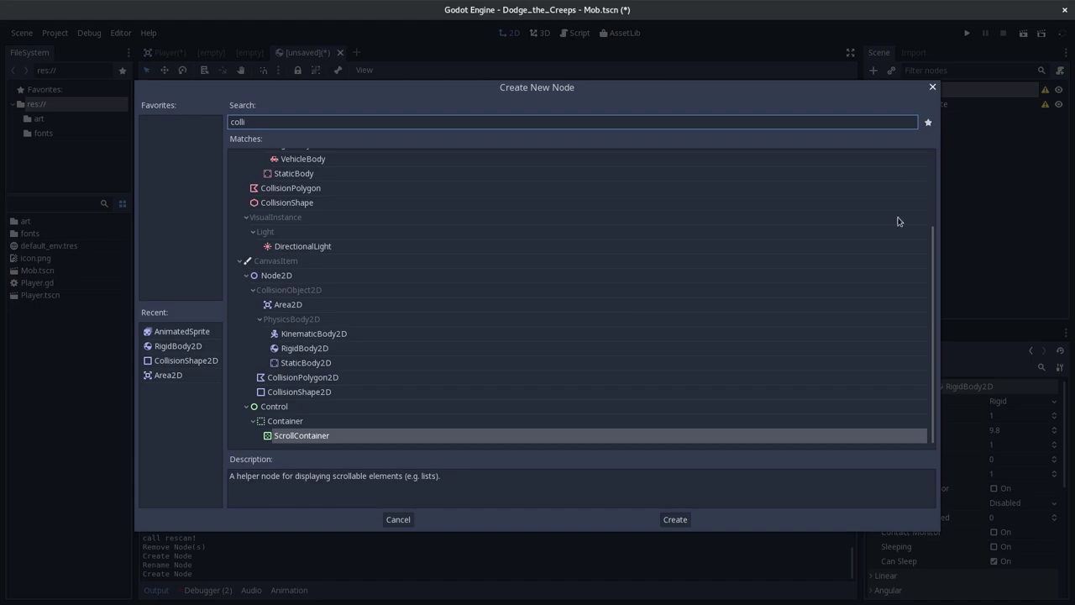
double_click(344, 391)
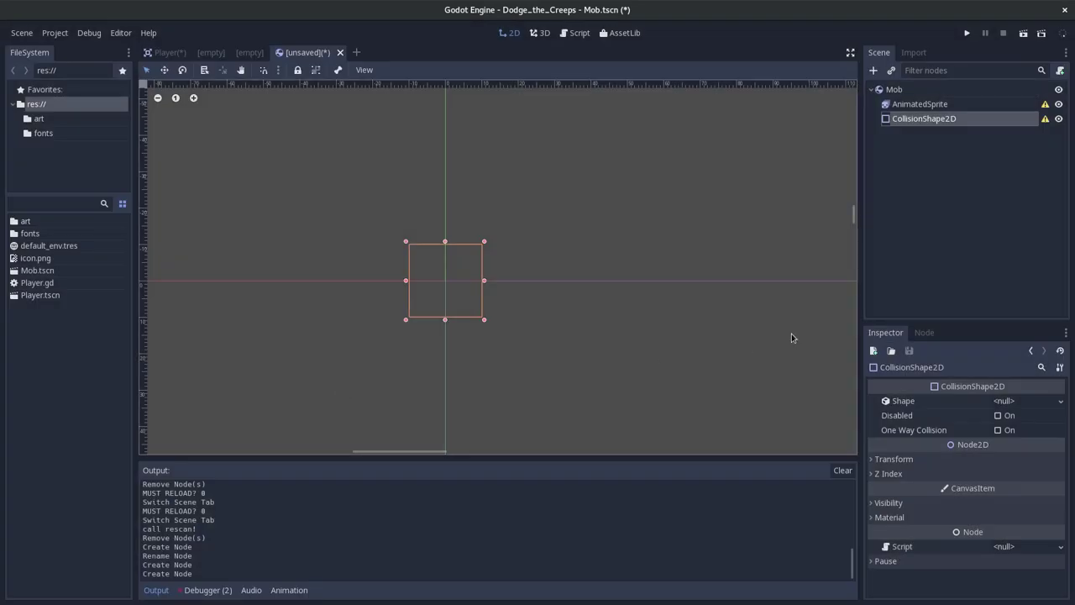
key("alt+Tab")
key("alt+Tab")
- Add a VisibilityNotifier2D child node under Mob
left_click(894, 90)
right_click(898, 89)
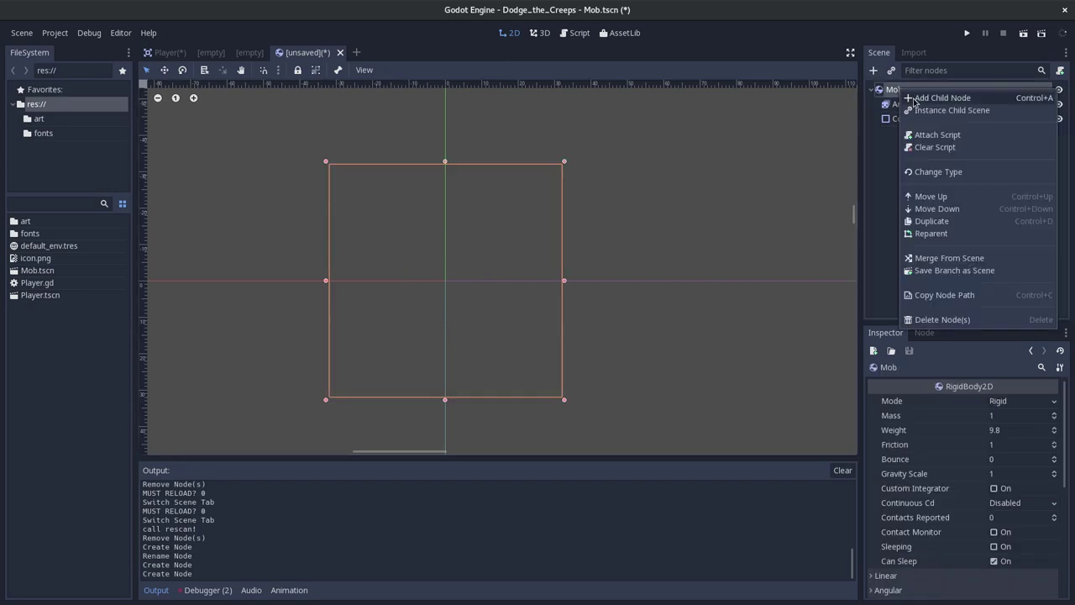
left_click(915, 99)
type("visi")
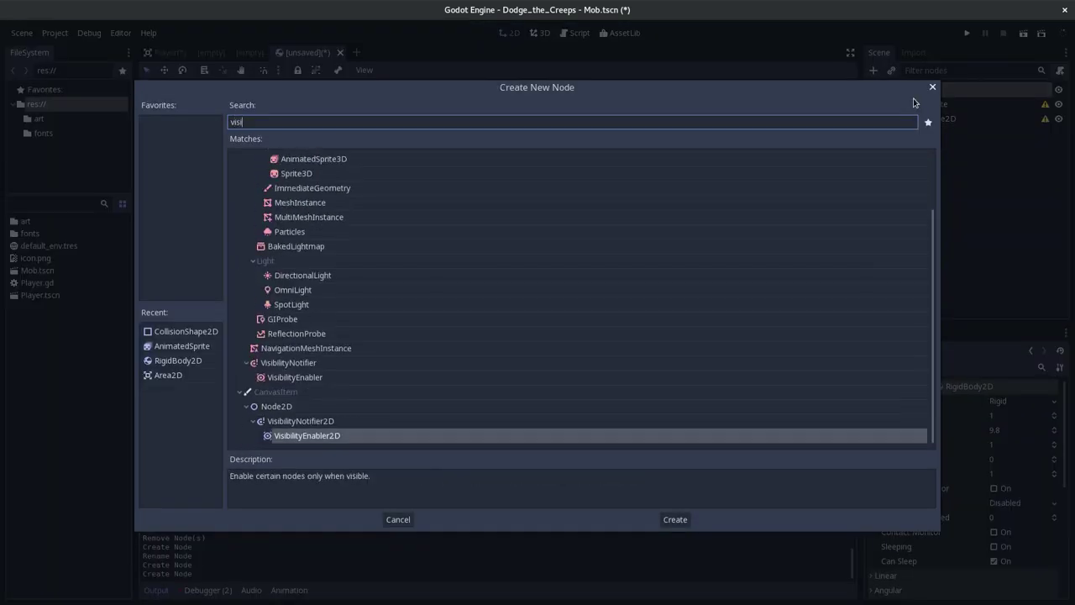
type("bi")
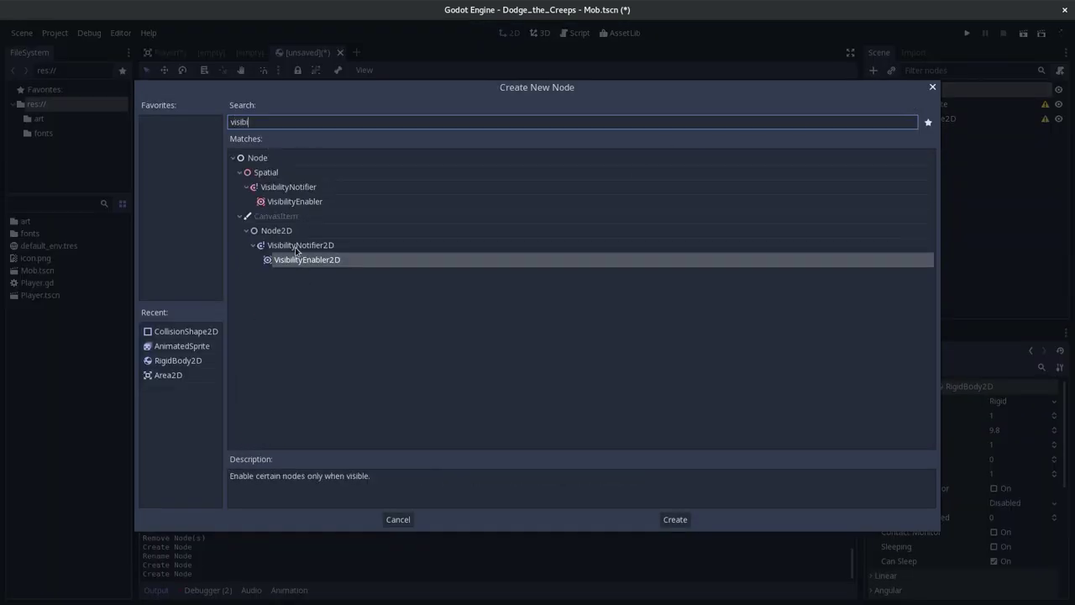
left_click(298, 247)
key("alt+Tab")
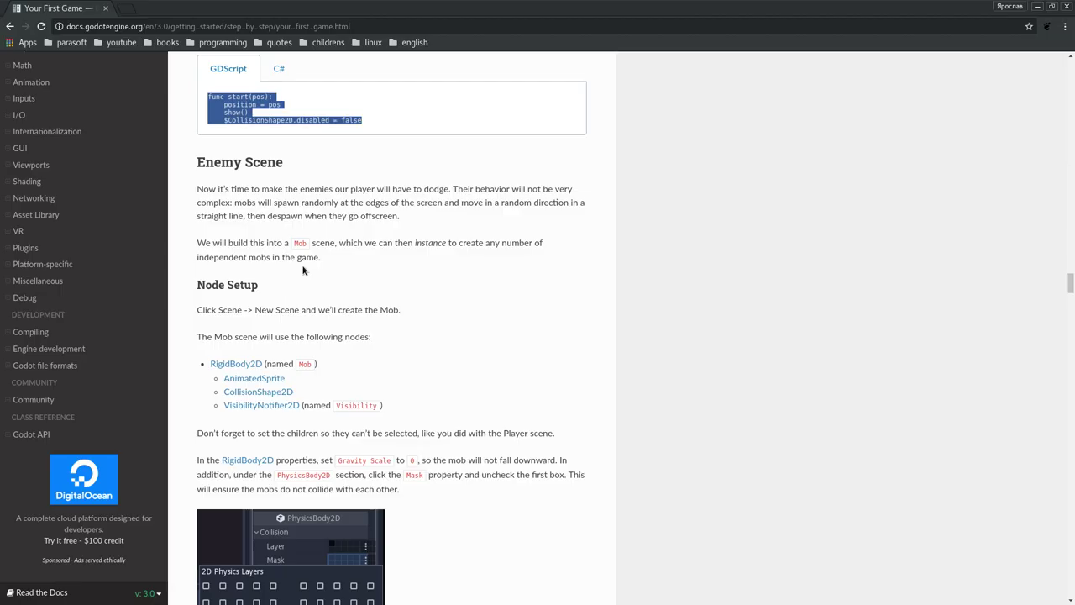
key("alt+Tab")
double_click(303, 245)
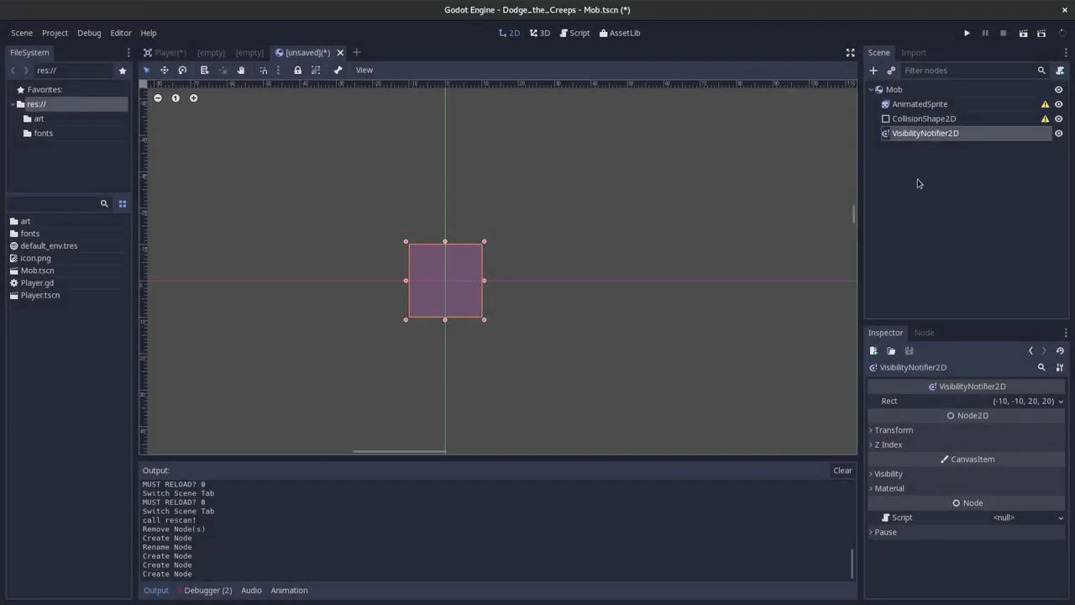
- Save the scene, overwriting the existing Mob.tscn
key("ctrl+s")
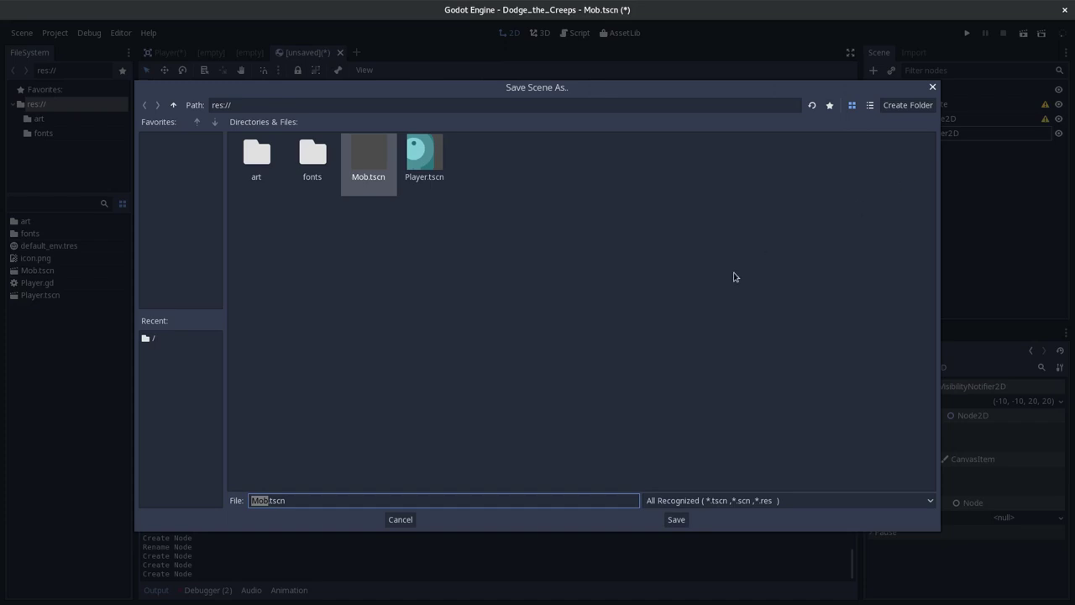
double_click(366, 175)
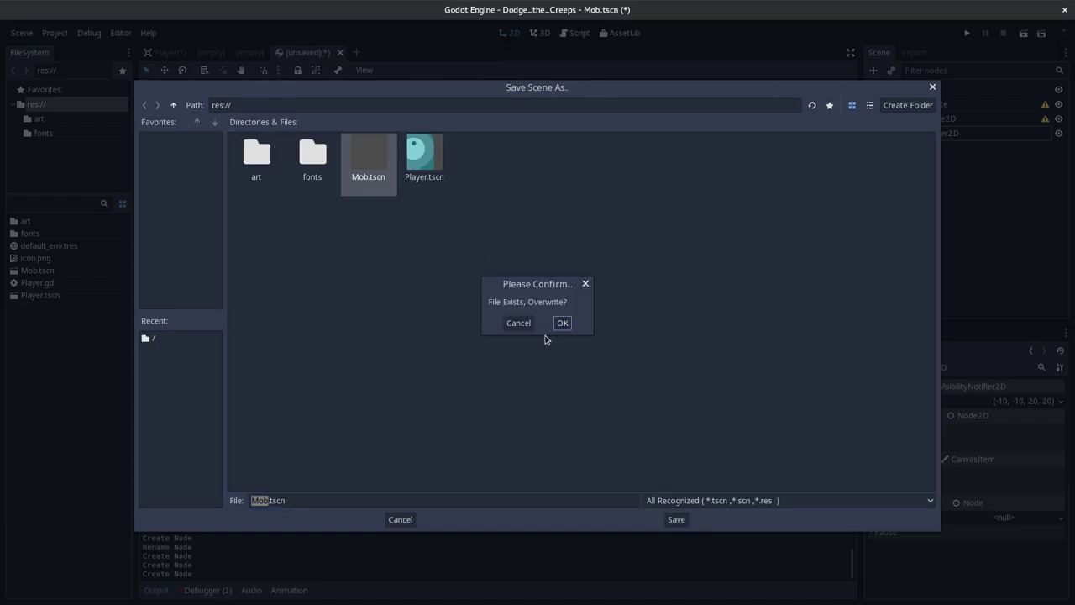
left_click(562, 325)
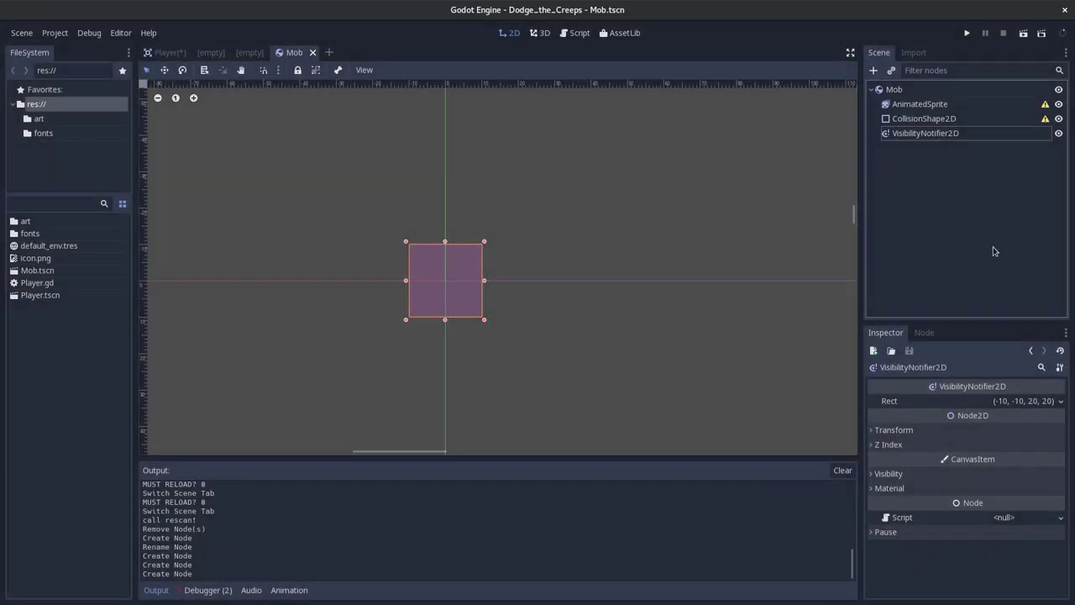
- Review the Mob node list in the browser tutorial
key("alt+Tab")
scroll(538, 398, "down", 2)
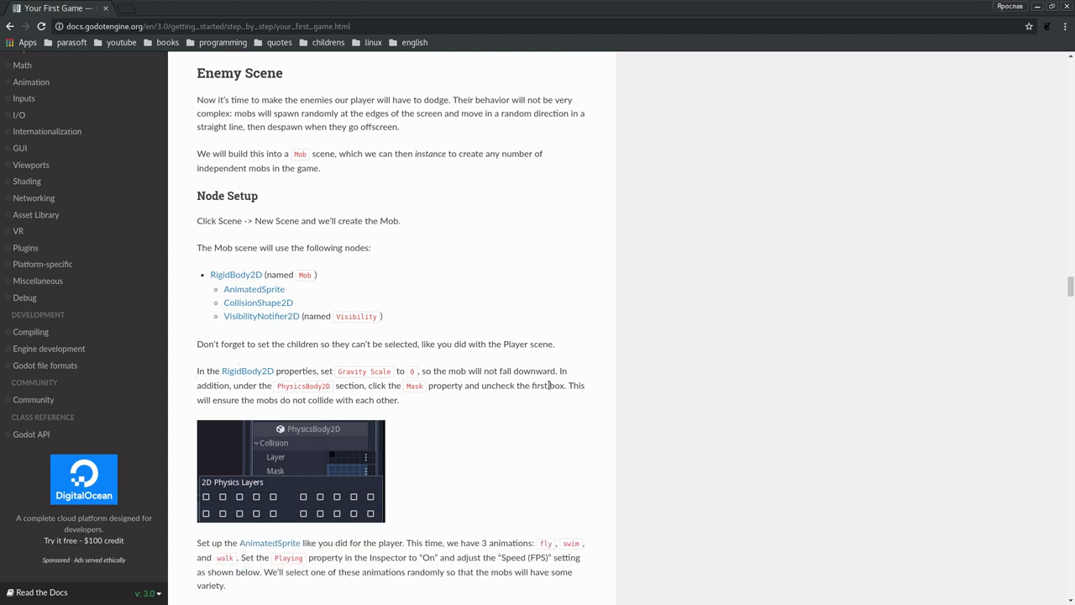
left_click_drag(437, 319, 211, 272)
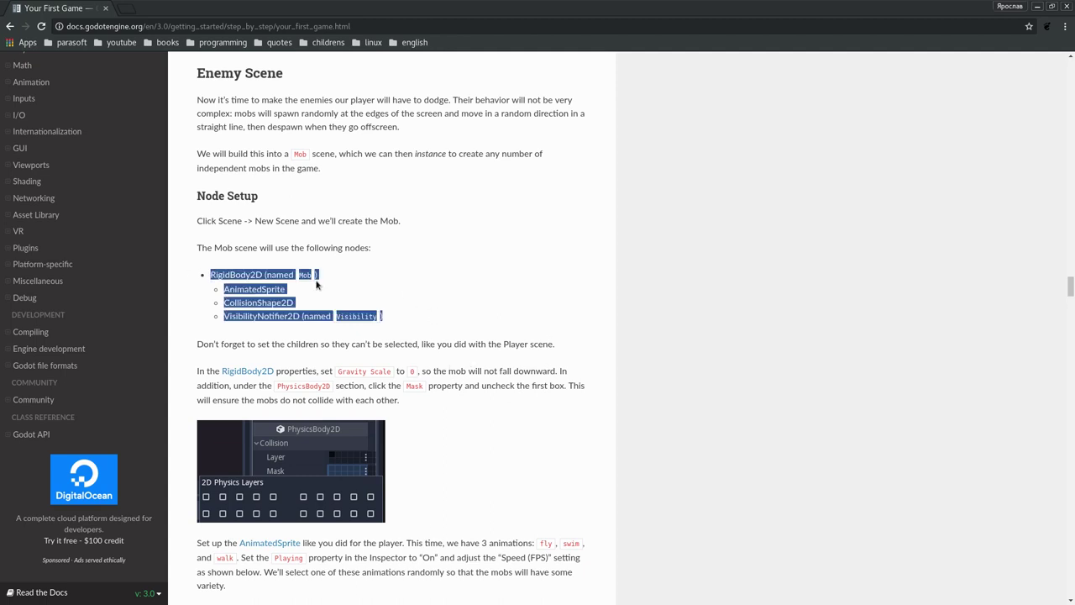
left_click(404, 293)
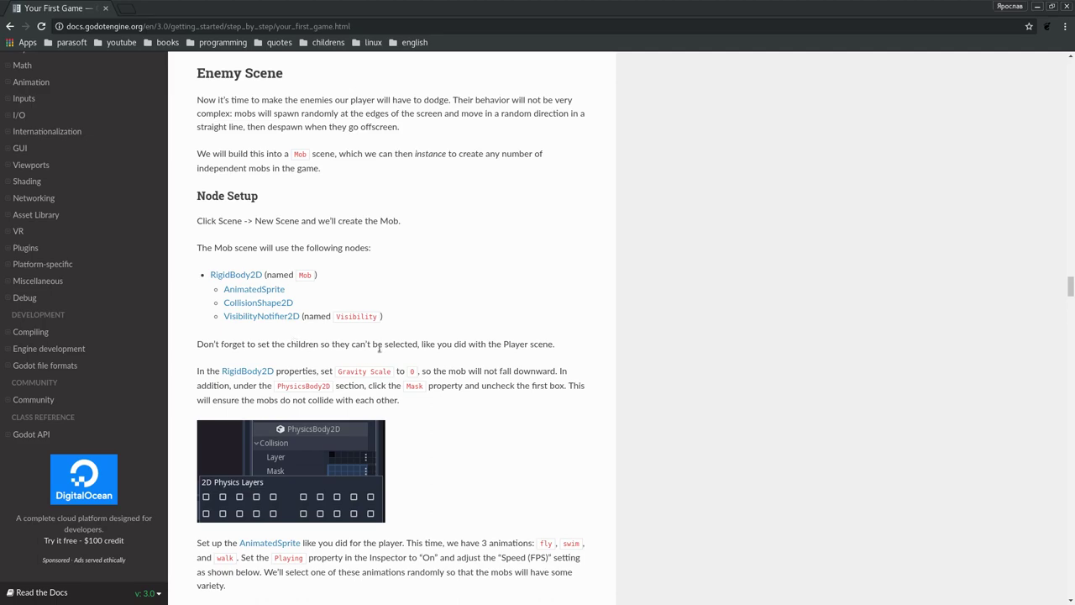
key("alt+Tab")
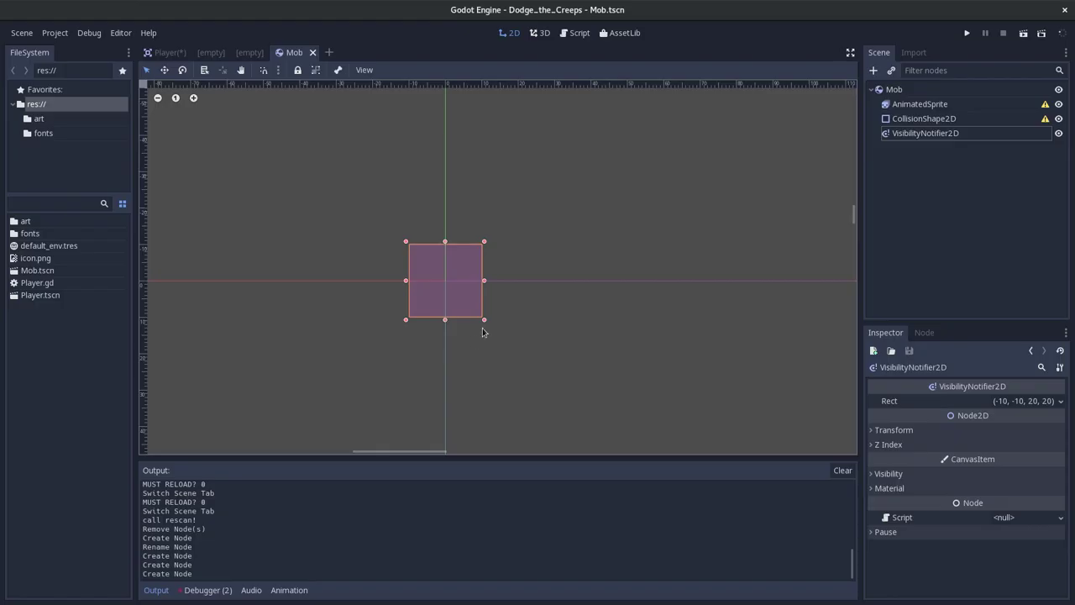
- Make Mob's child nodes unselectable on the canvas
left_click(907, 91)
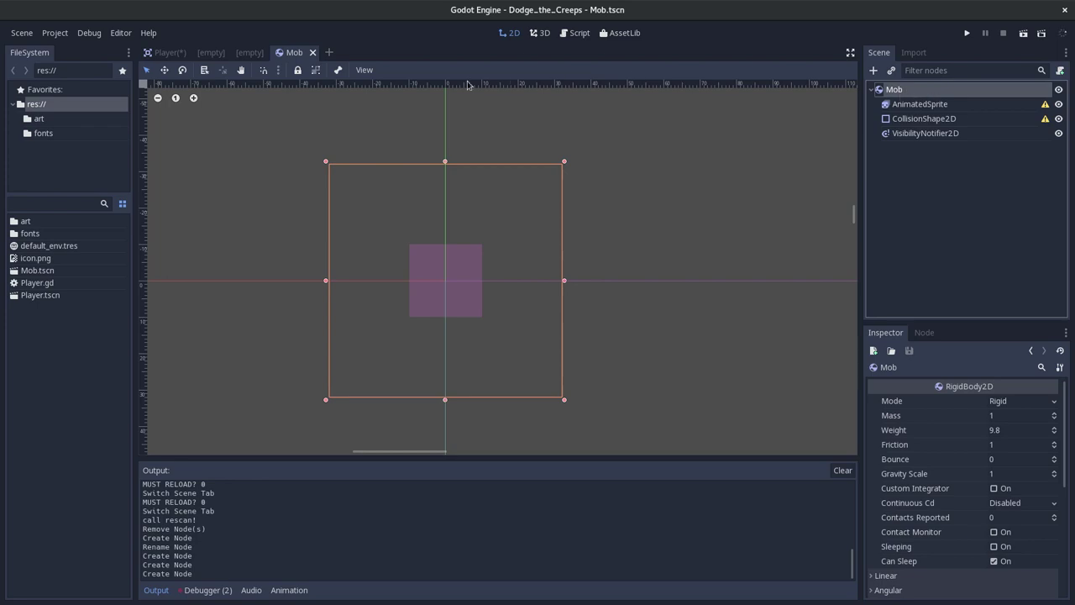
left_click(318, 72)
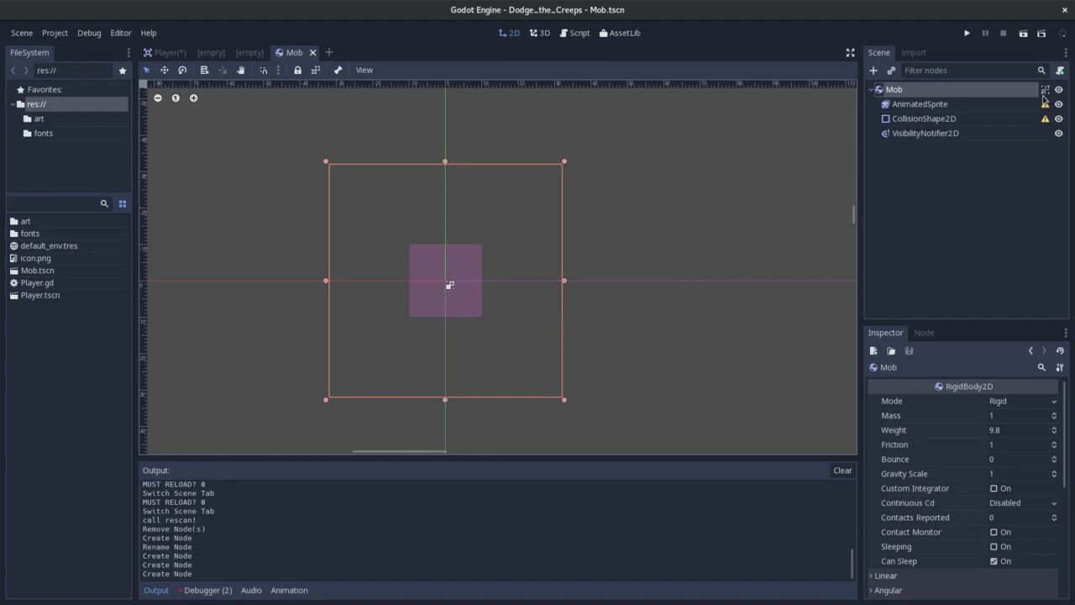
key("alt+Tab")
key("alt+Tab")
key("alt+Tab")
- Read the tutorial's note on Mob's physics properties
scroll(573, 368, "down", 1)
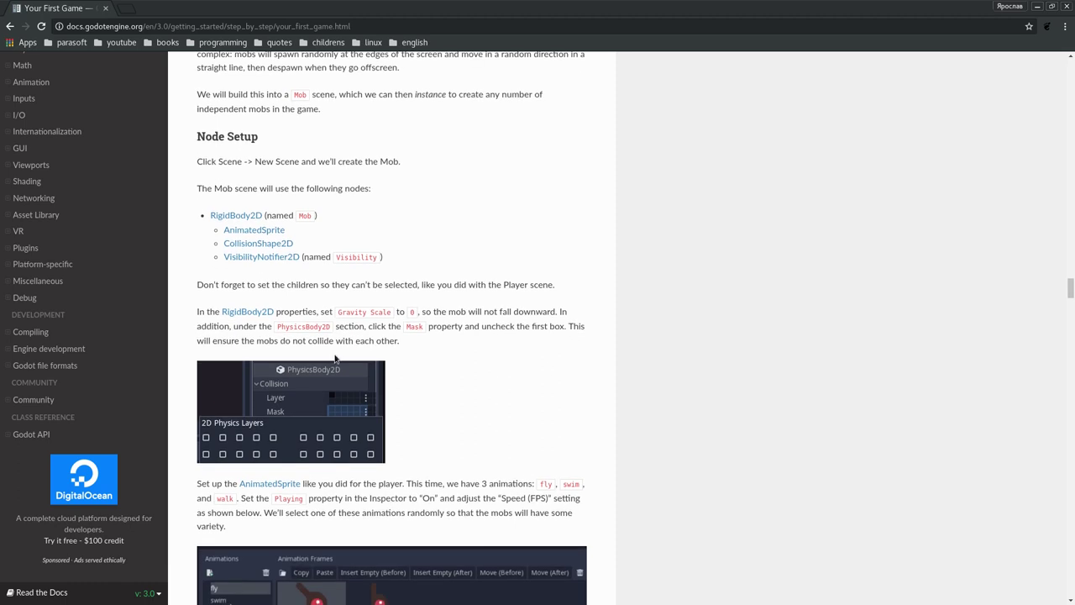
double_click(296, 311)
key("alt+Tab")
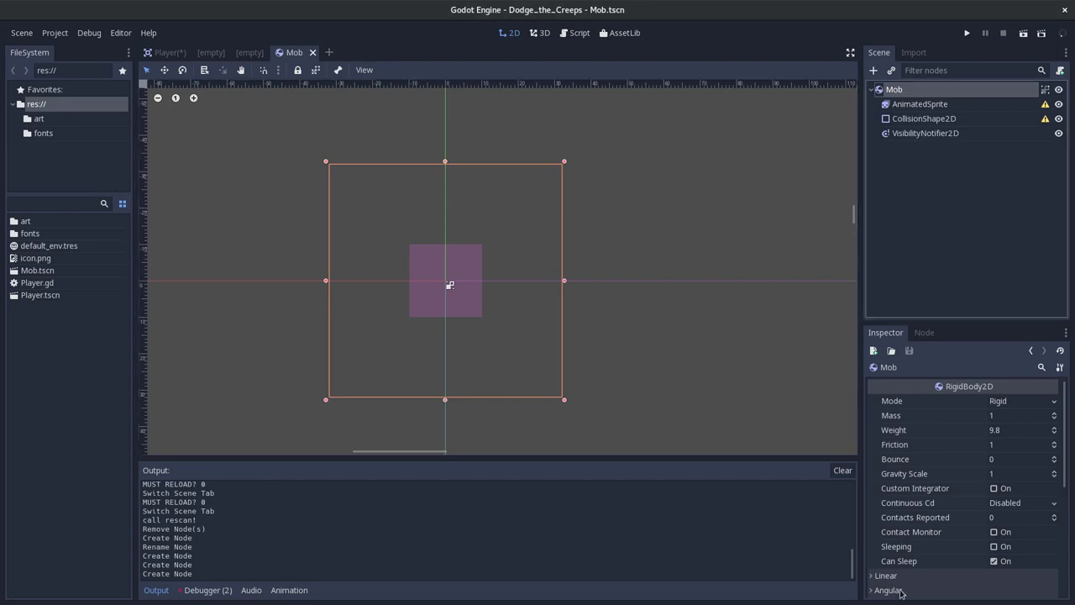
key("alt+Tab")
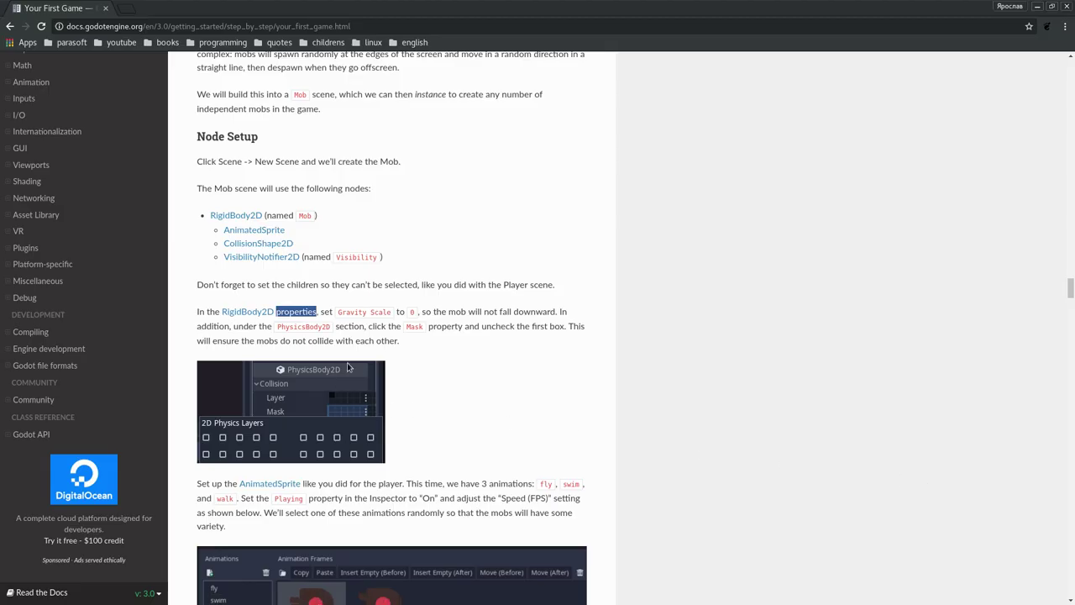
key("alt+Tab")
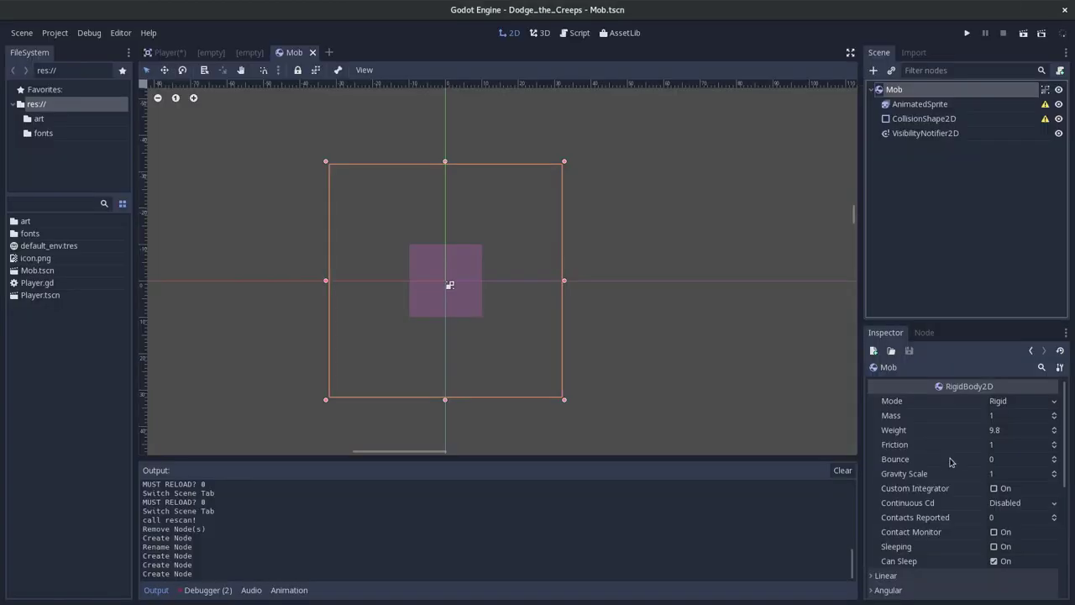
- Set Mob's Gravity Scale to 0 in the Inspector
left_click(992, 474)
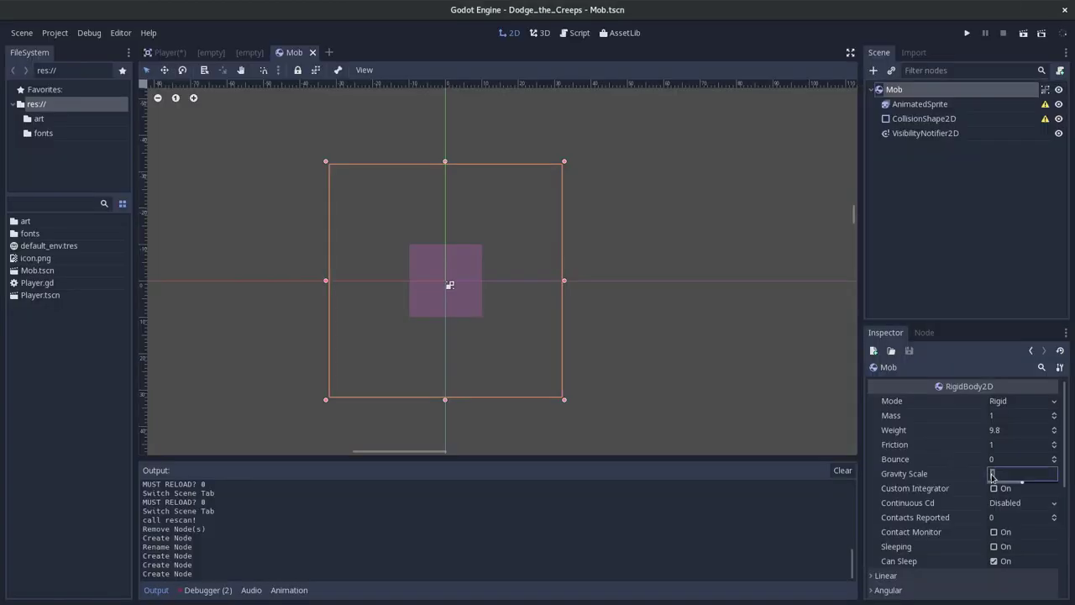
key("Return")
left_click(993, 475)
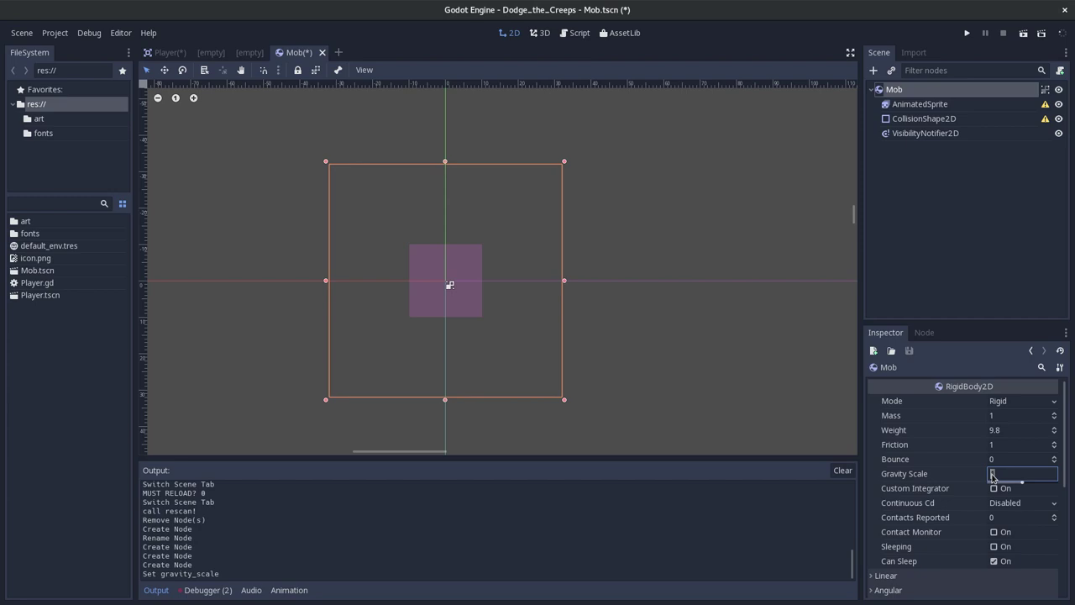
key("Return")
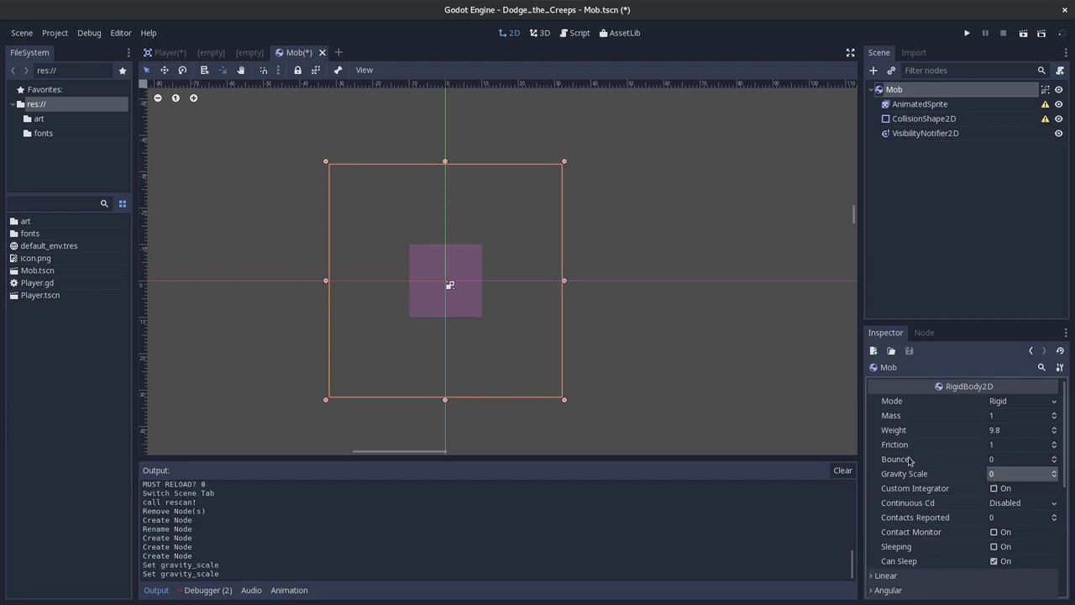
key("alt+Tab")
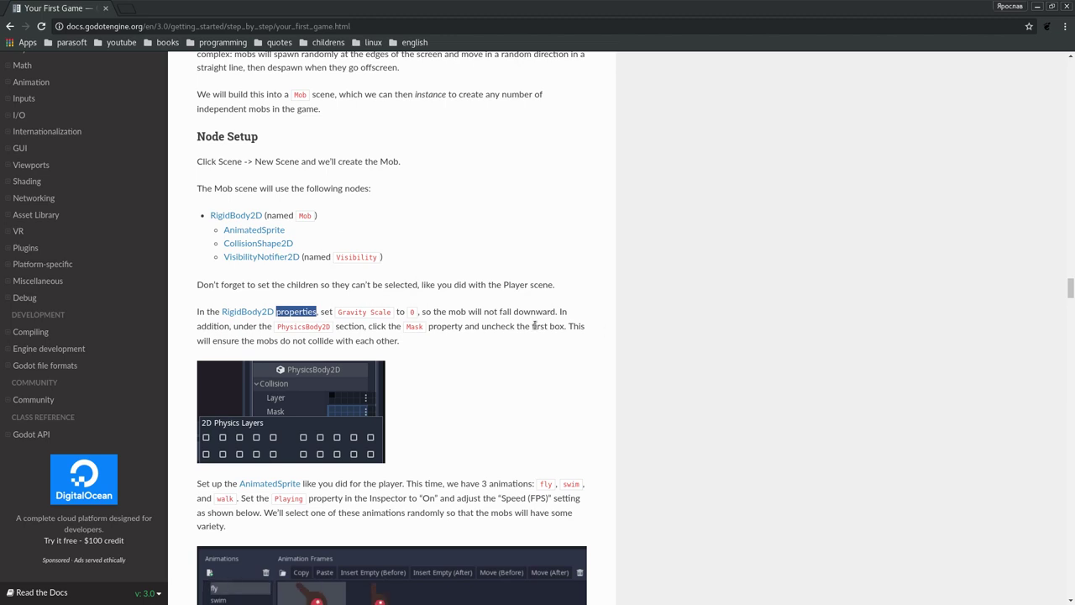
left_click(584, 310, "shift")
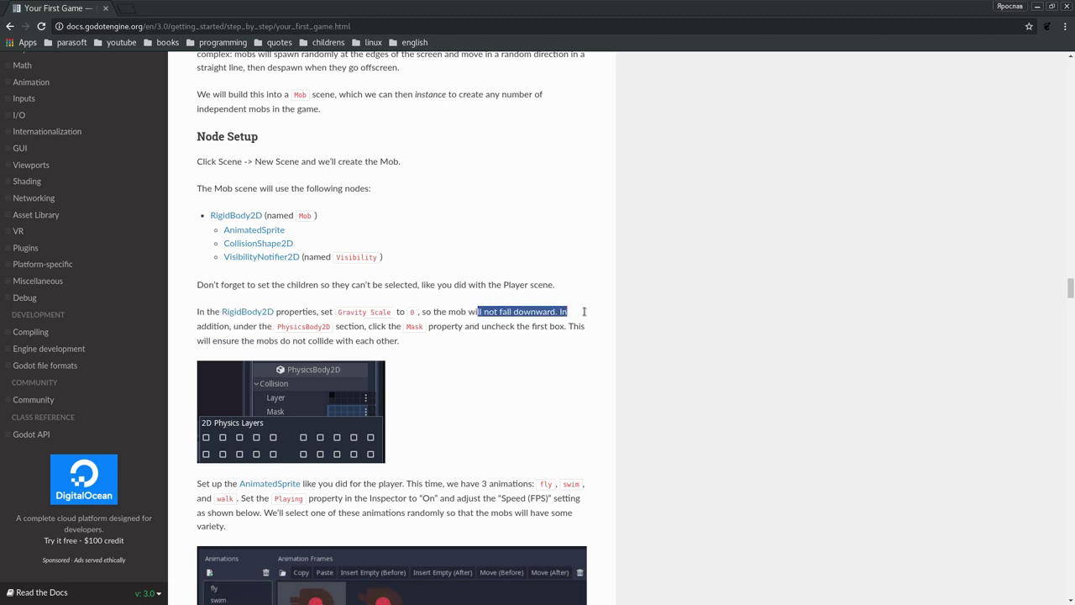
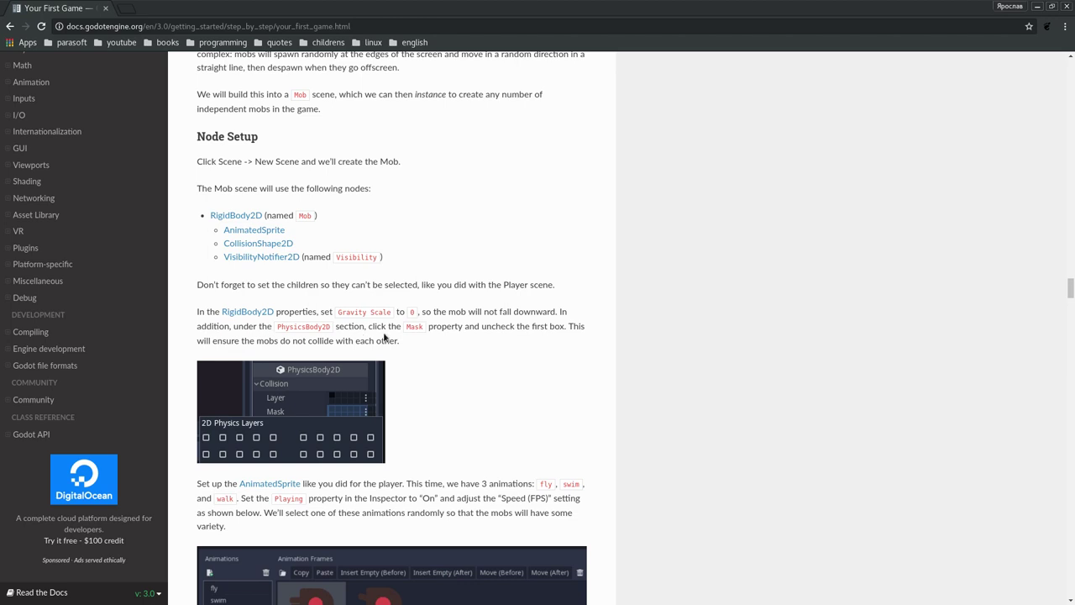
- Back in Godot, scroll through the Mob RigidBody2D's Inspector properties, briefly expanding Collision
key("alt+Tab")
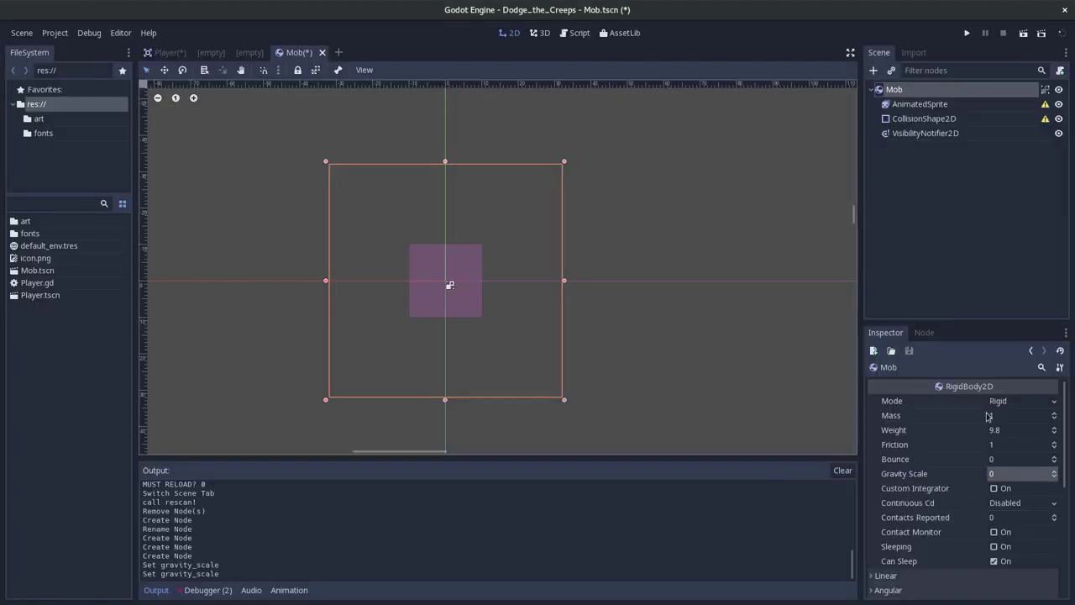
scroll(982, 492, "down", 5)
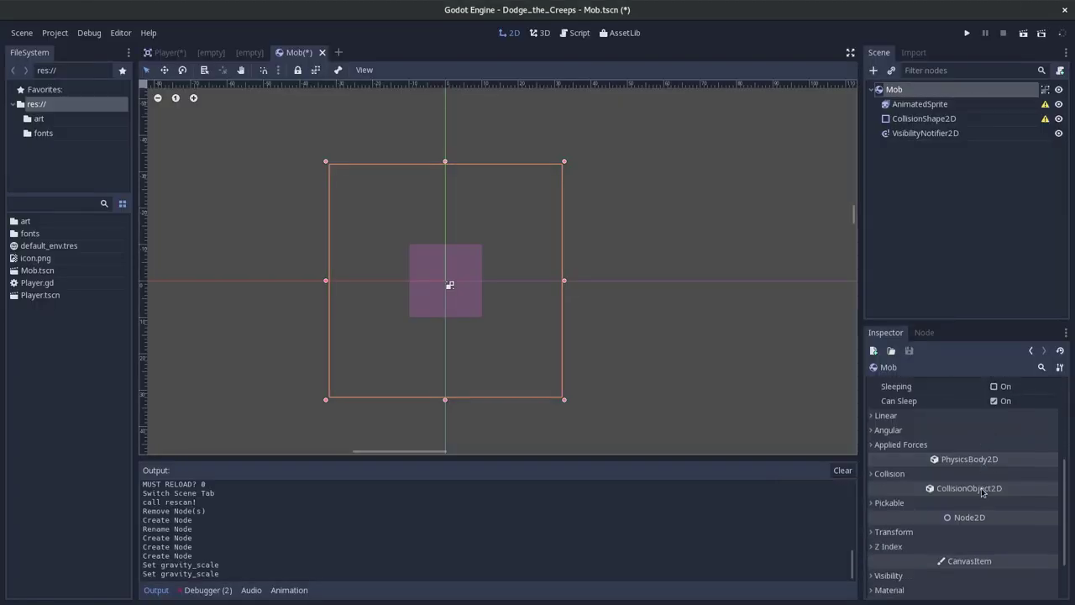
left_click(870, 477)
left_click(906, 479)
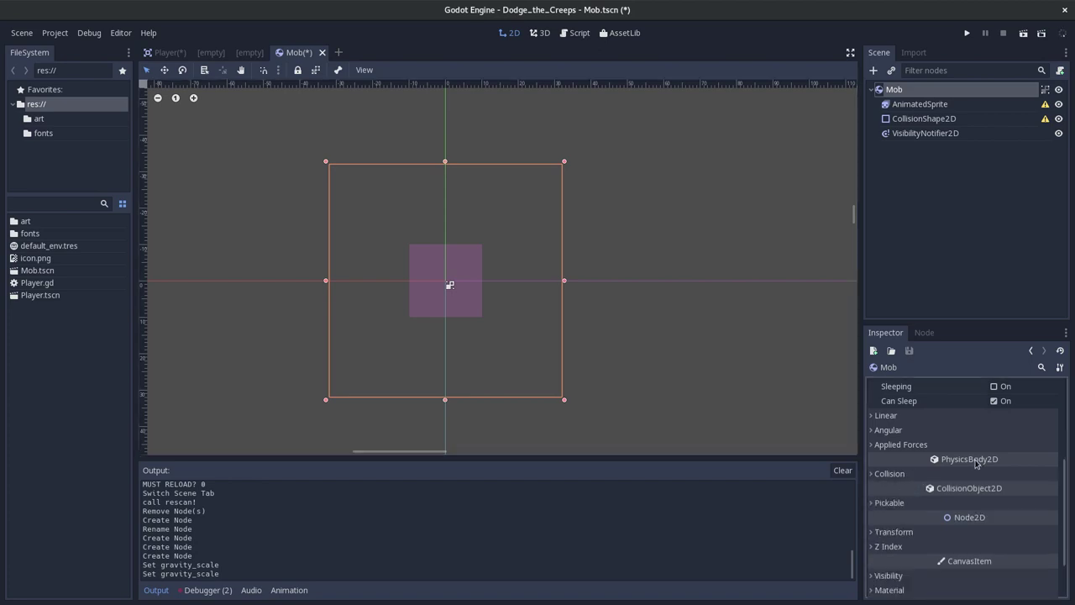
scroll(976, 463, "up", 2)
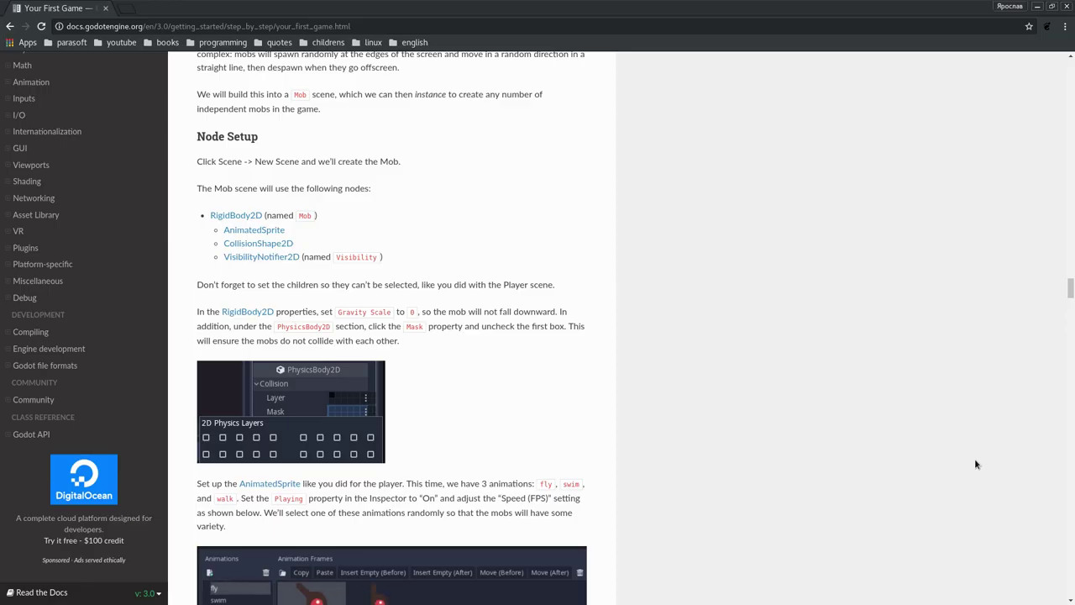
scroll(1002, 450, "up", 4)
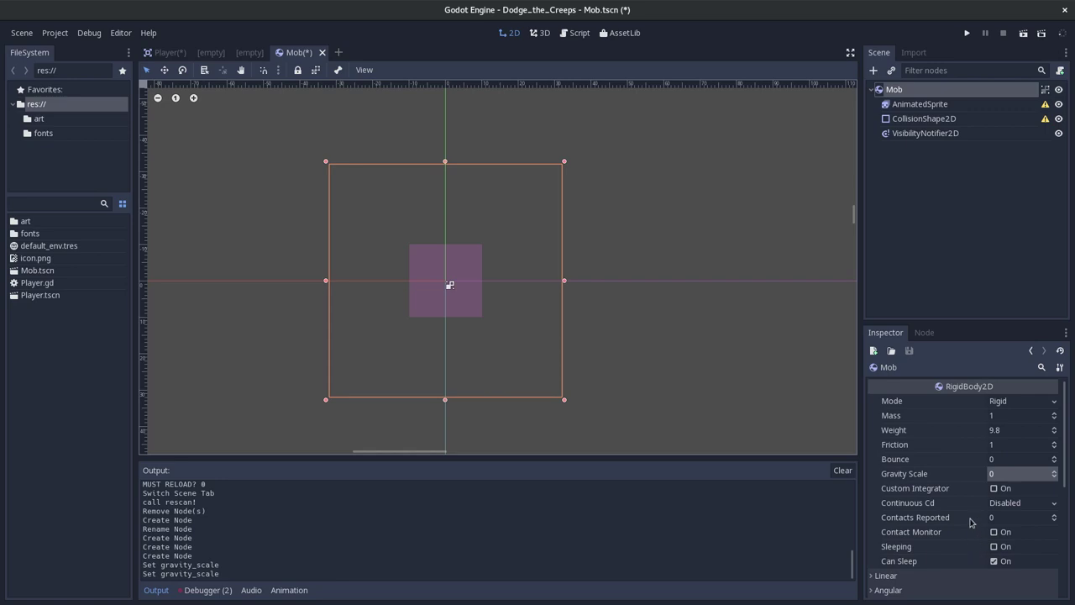
scroll(970, 522, "down", 6)
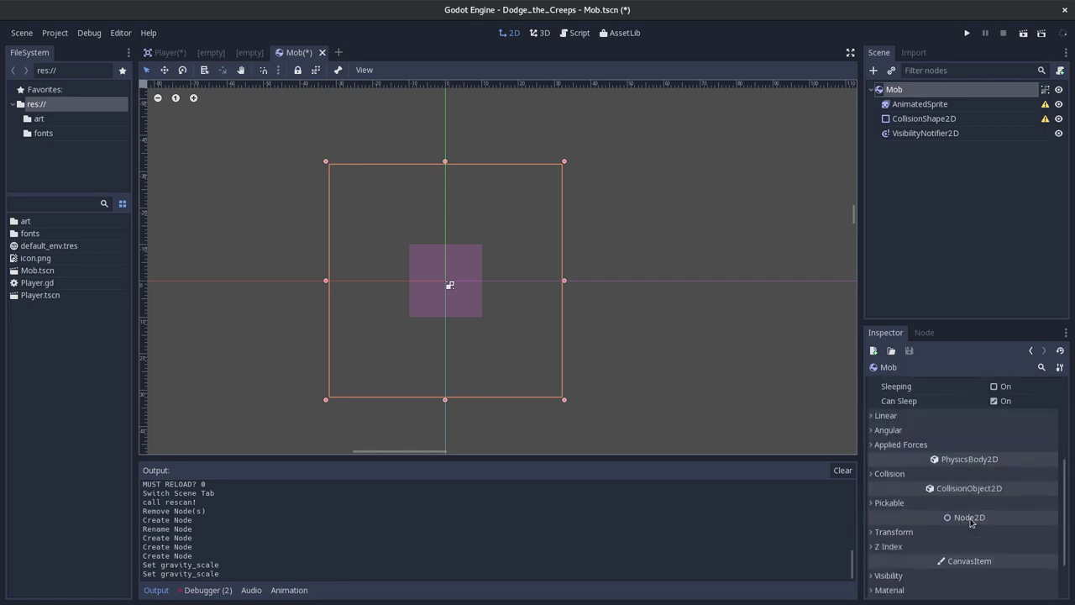
- Clear bit 1 of the Mob body's collision Mask under PhysicsBody2D > Collision
left_click(874, 475)
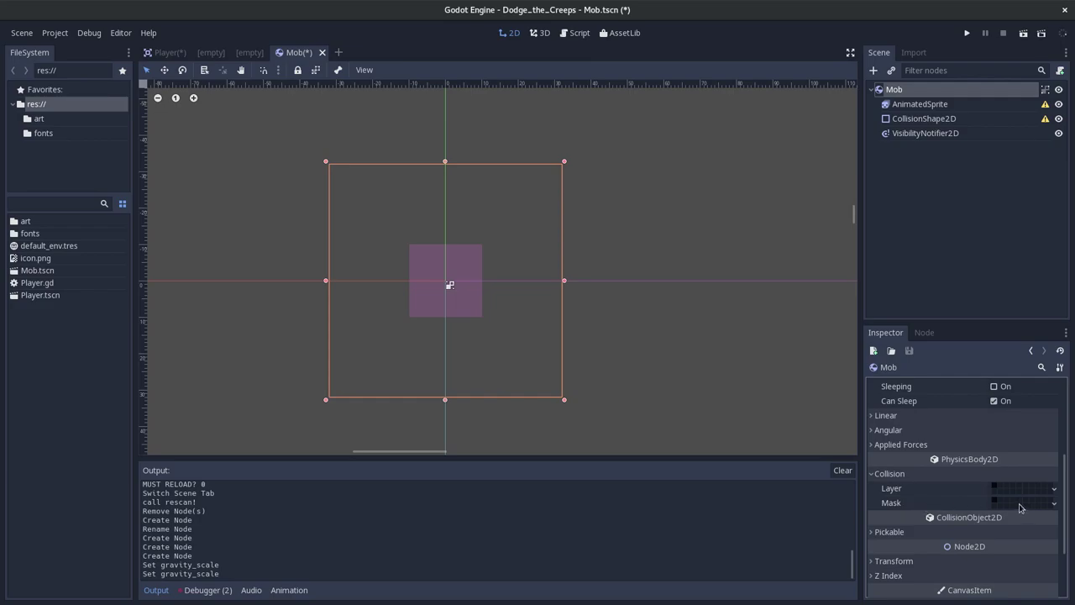
key("alt+Tab")
left_click(905, 511)
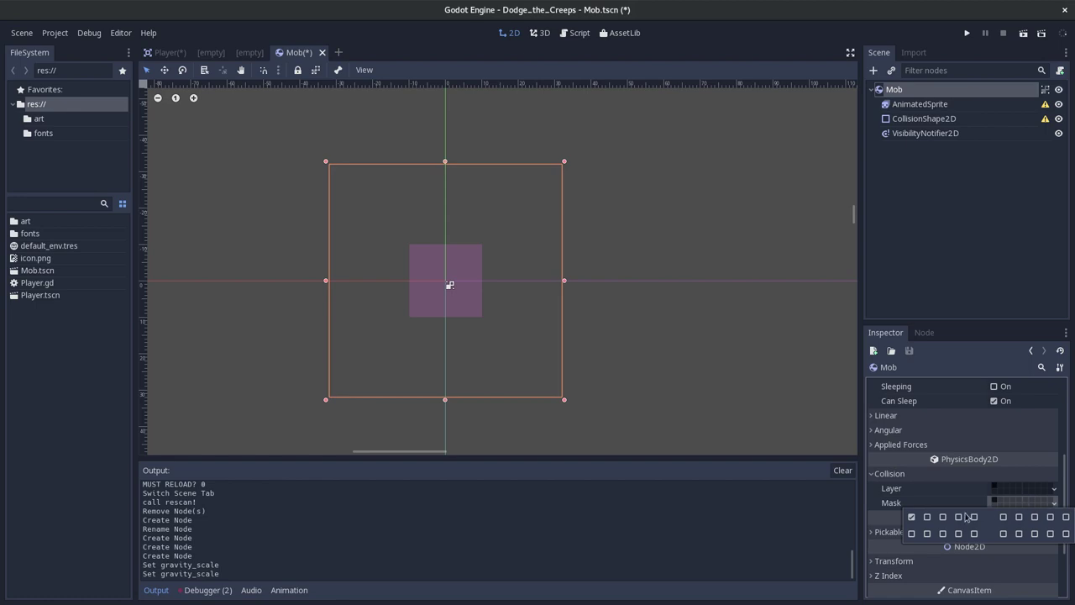
left_click(912, 518)
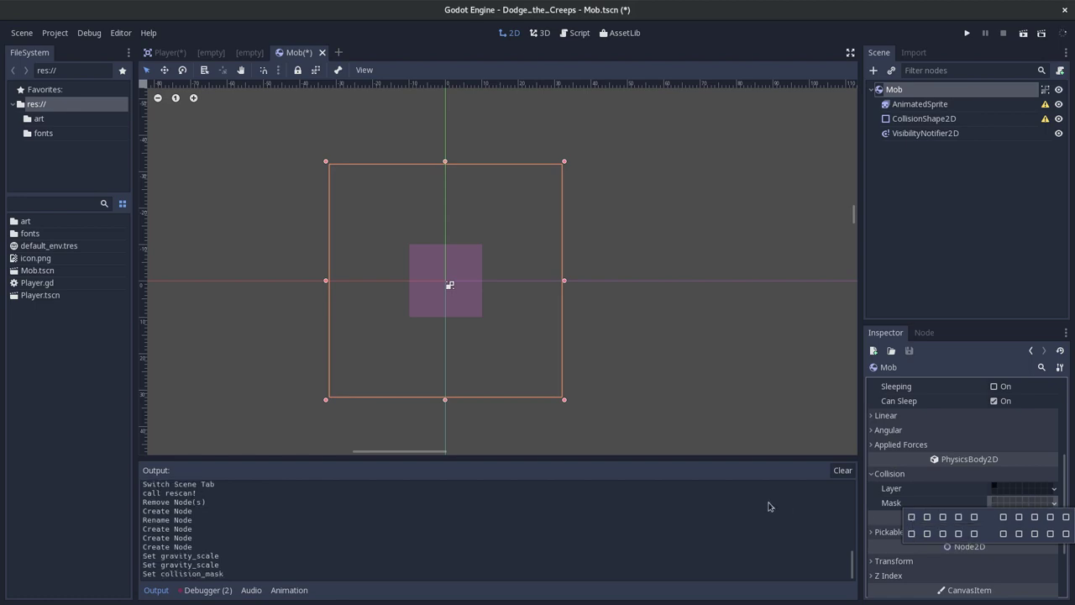
left_click(784, 477)
key("alt+Tab")
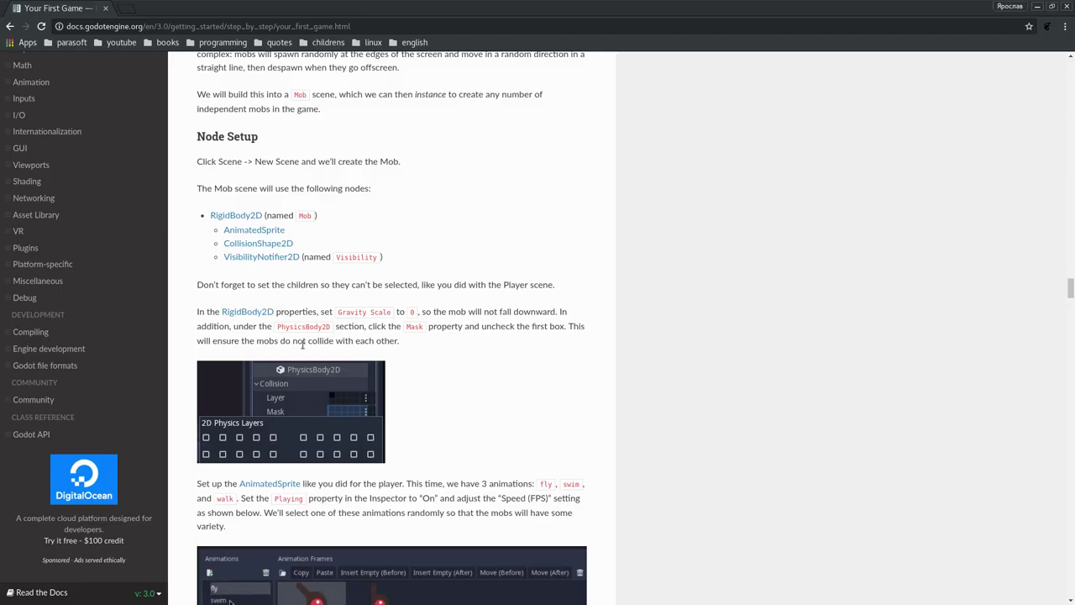
- Read the docs on non-colliding mobs and the fly, swim and walk AnimatedSprite setup
left_click_drag(197, 340, 447, 336)
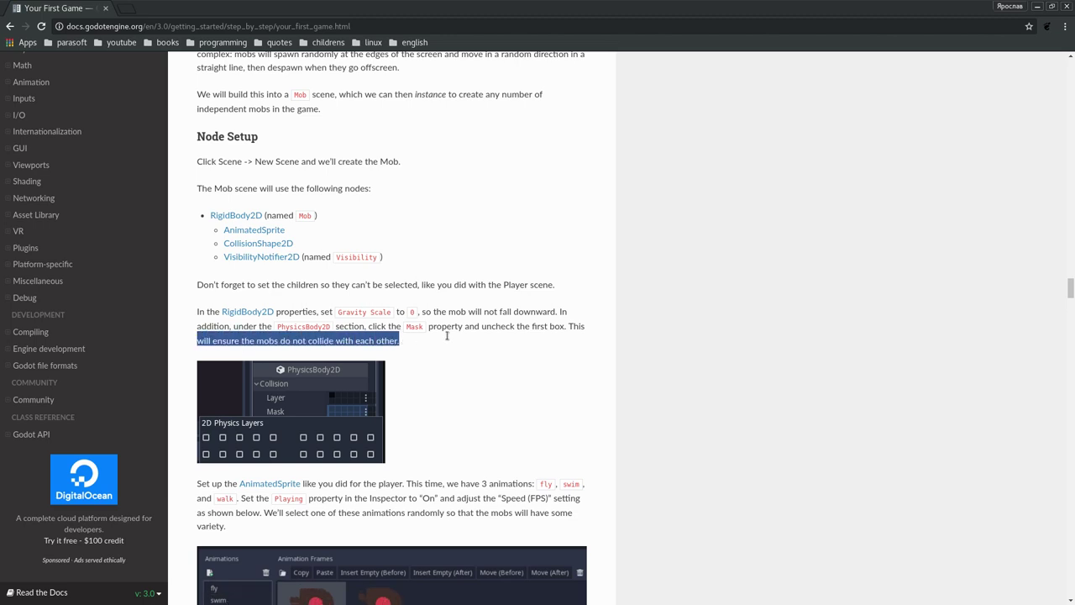
scroll(454, 362, "down", 1)
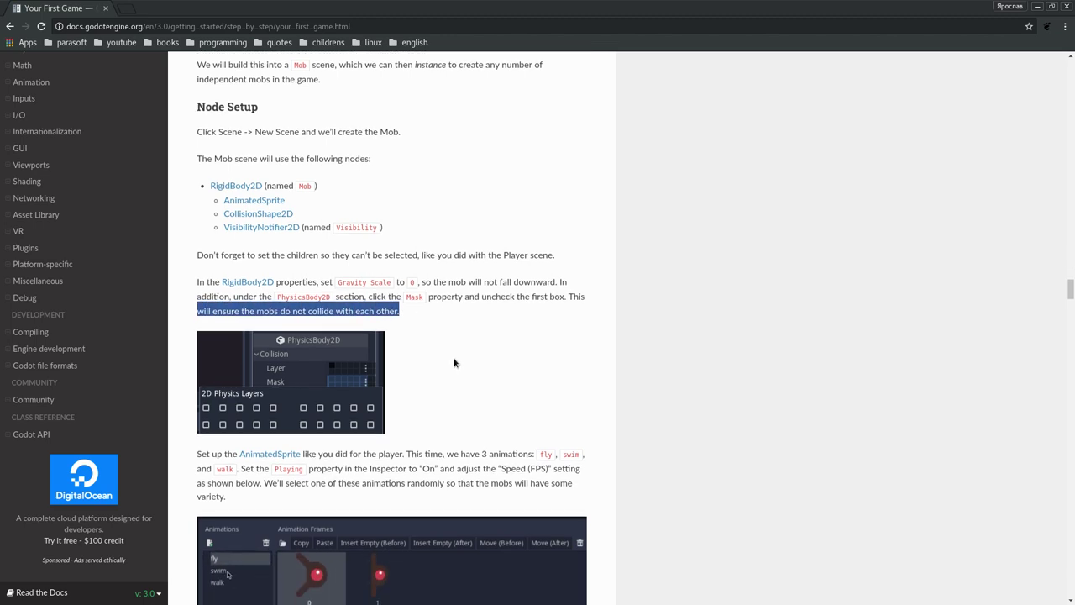
scroll(414, 363, "down", 2)
scroll(413, 363, "down", 2)
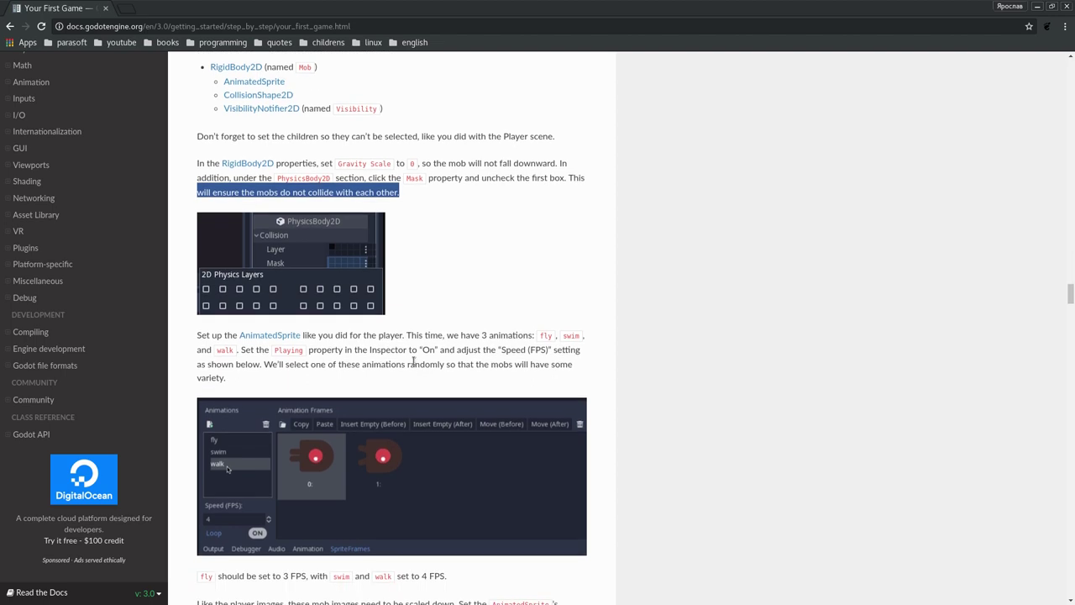
left_click(354, 348)
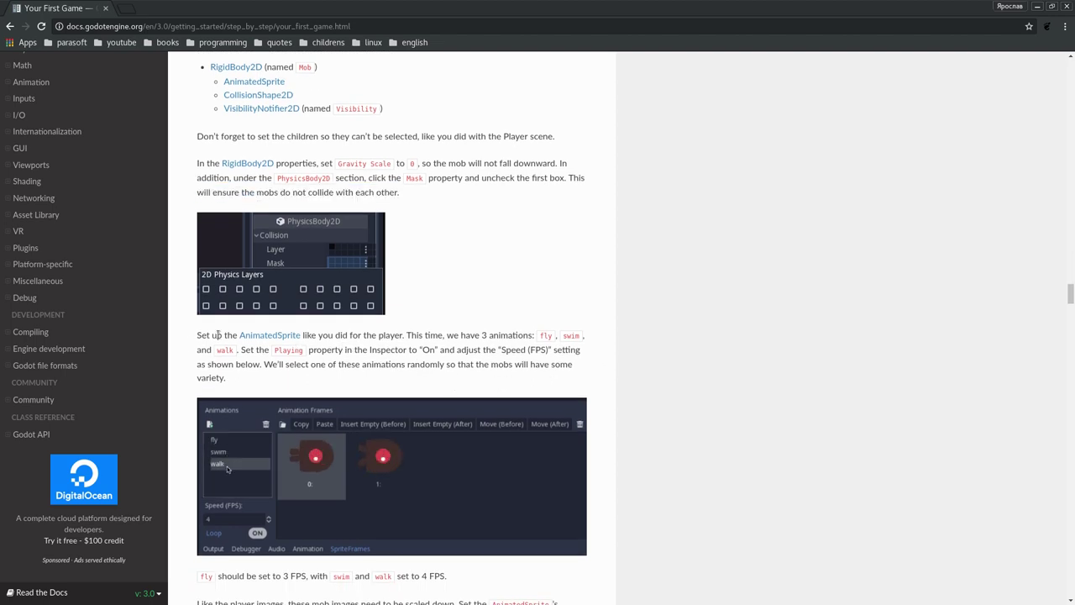
key("alt+Tab")
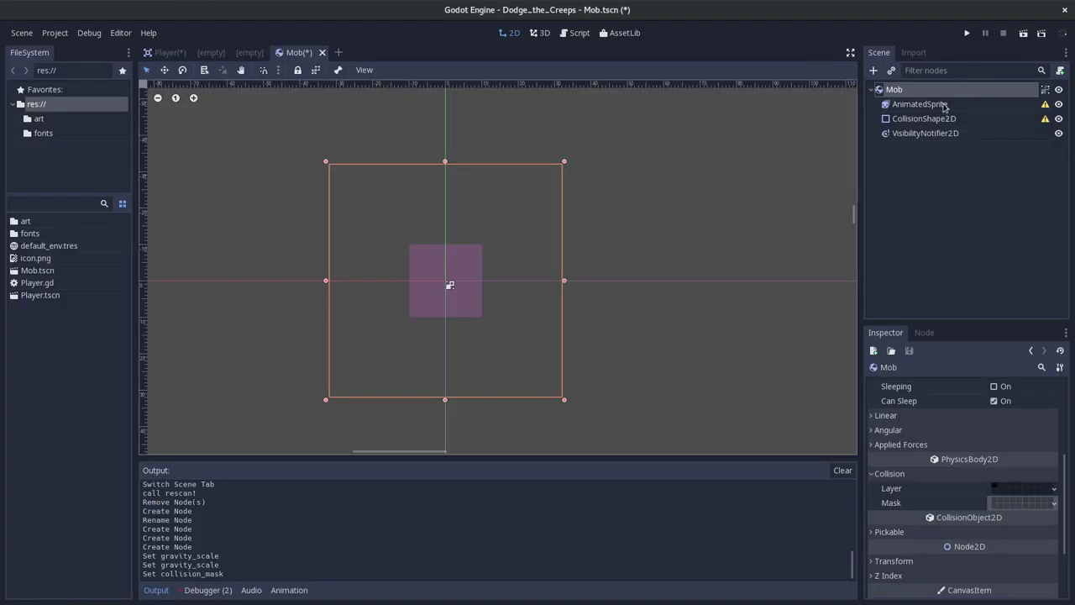
- Give the AnimatedSprite's Frames a New SpriteFrames resource and open it in the frames editor
left_click(944, 107)
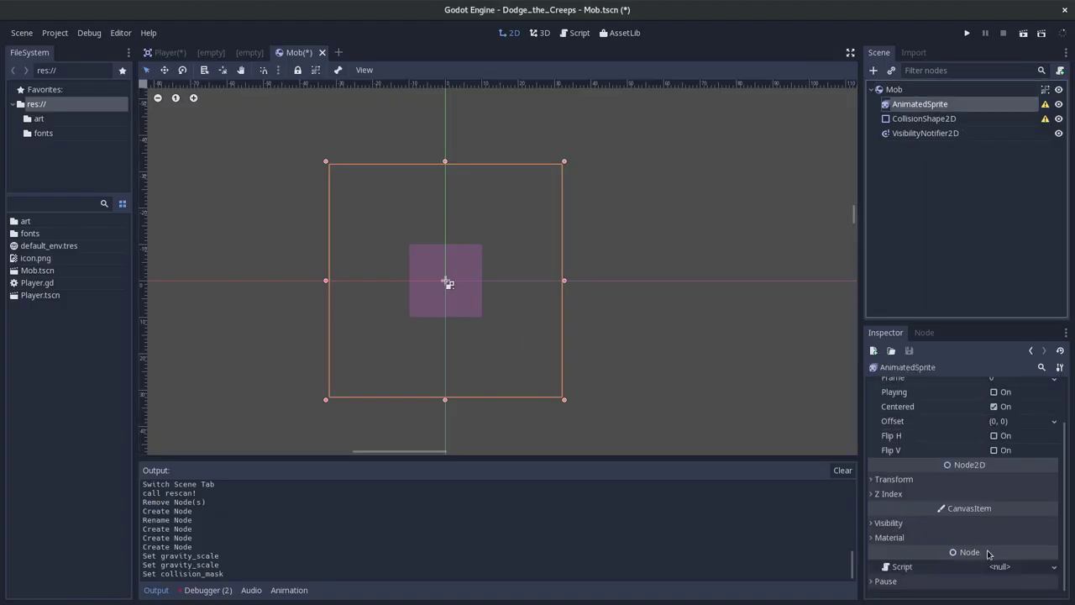
scroll(973, 420, "up", 3)
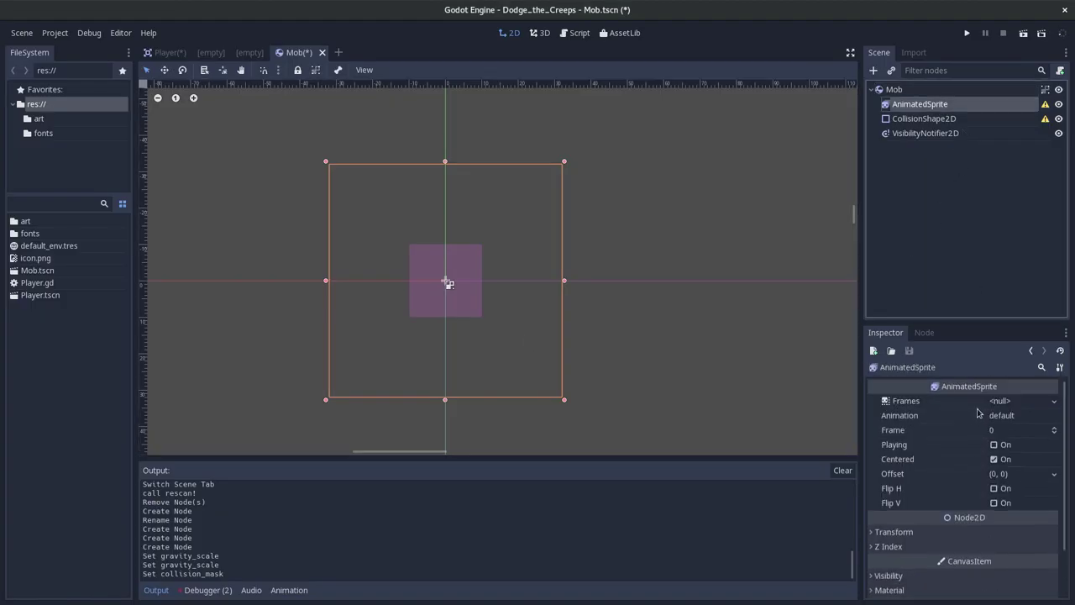
left_click(1007, 414)
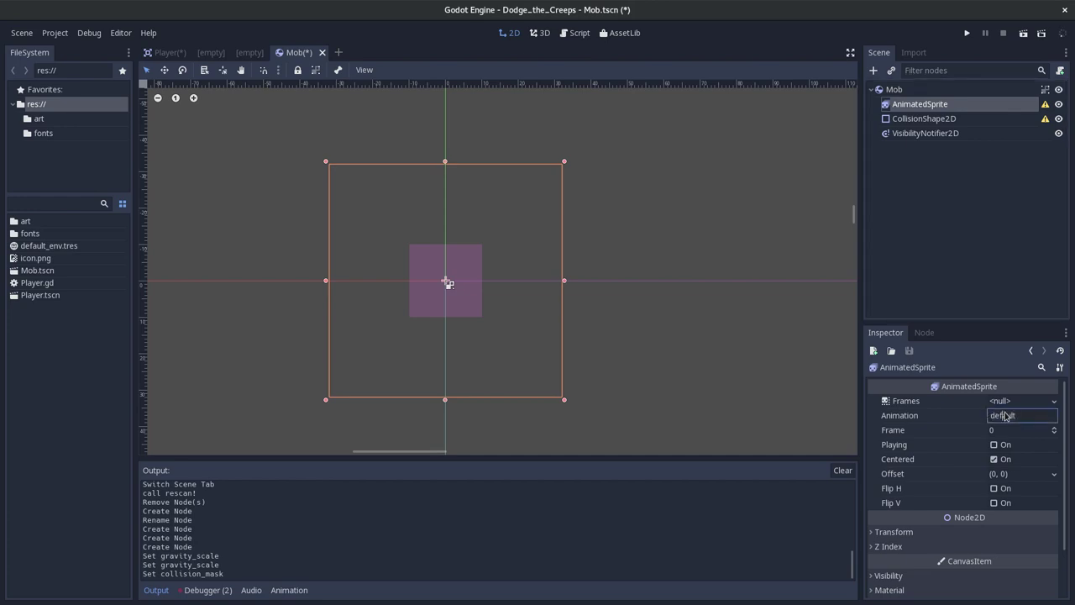
key("Return")
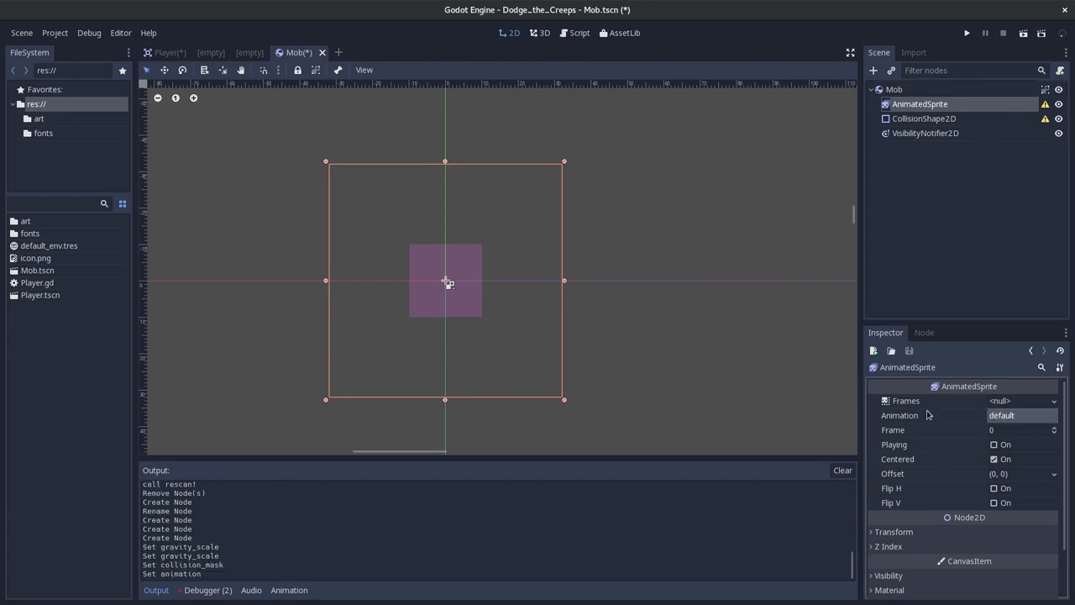
left_click(1032, 402)
left_click(1031, 402)
left_click(1032, 401)
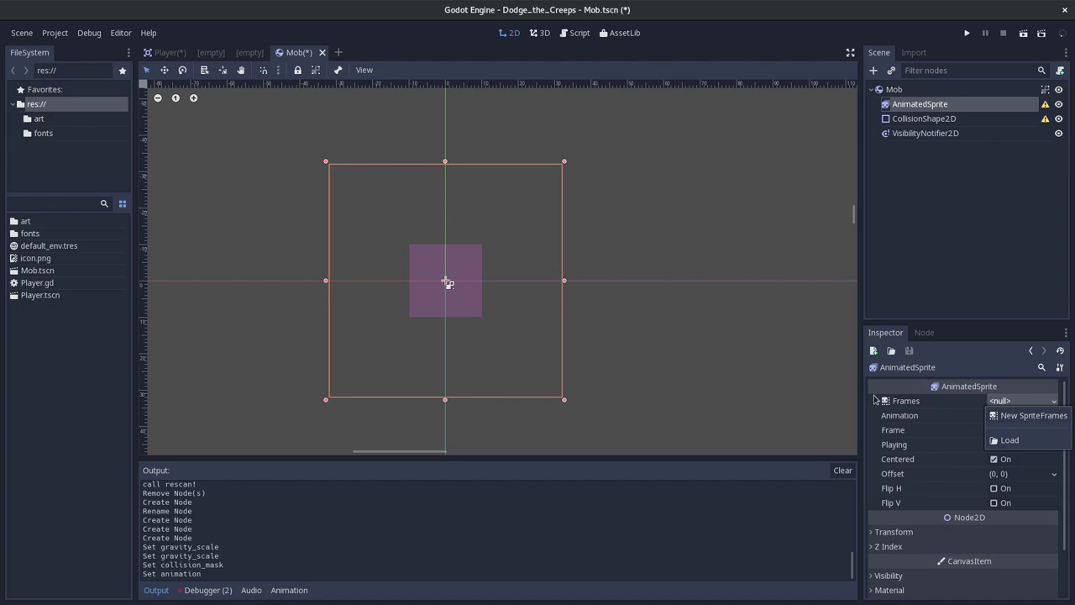
left_click(922, 404)
left_click(1030, 400)
left_click(1028, 421)
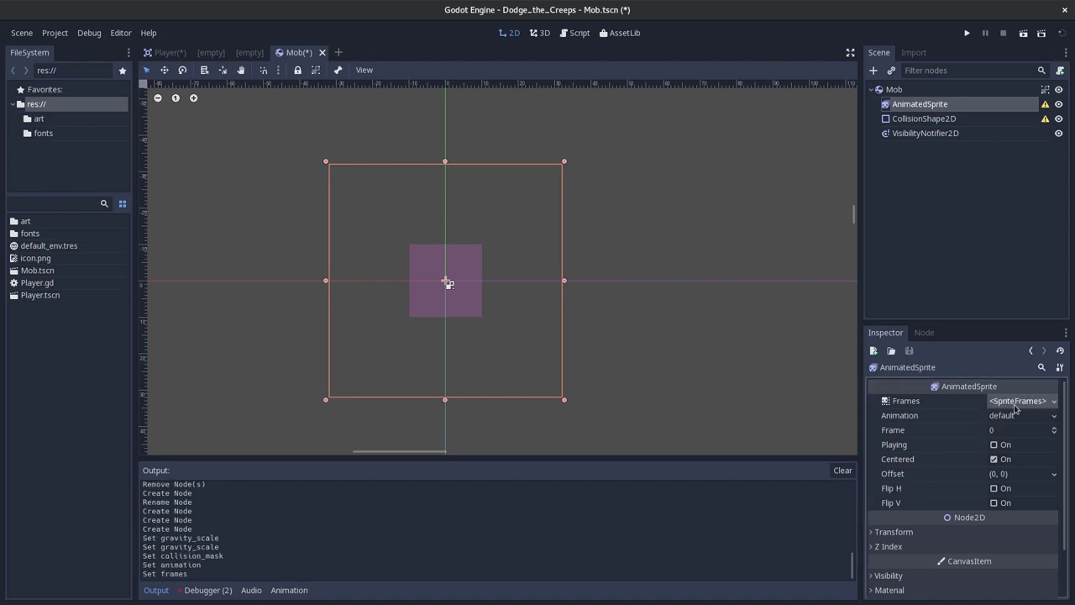
left_click(1015, 403)
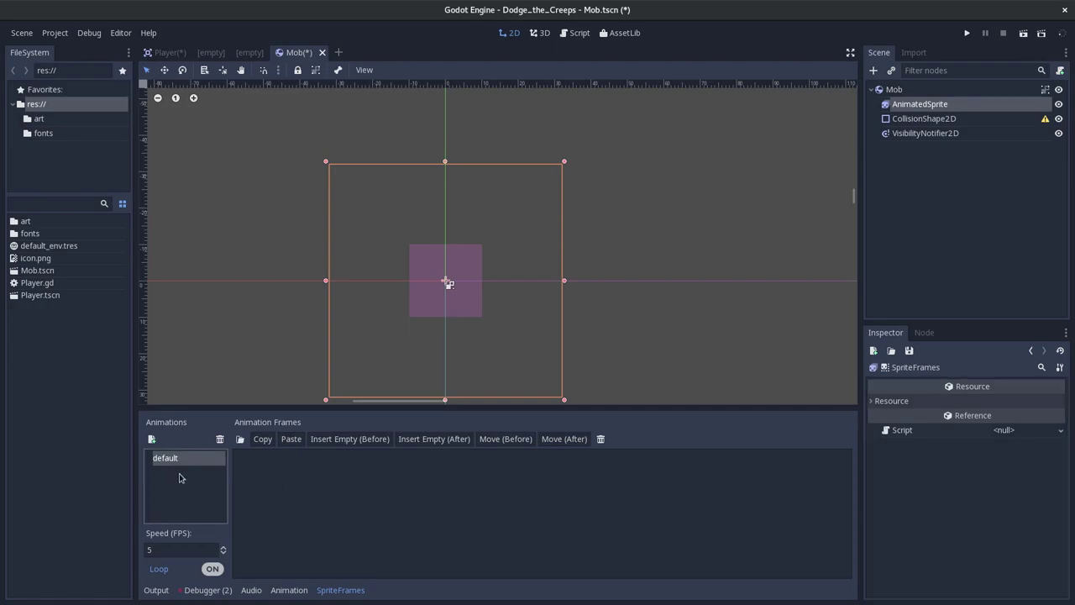
- Rename the default animation to 'fly'
key("alt+Tab")
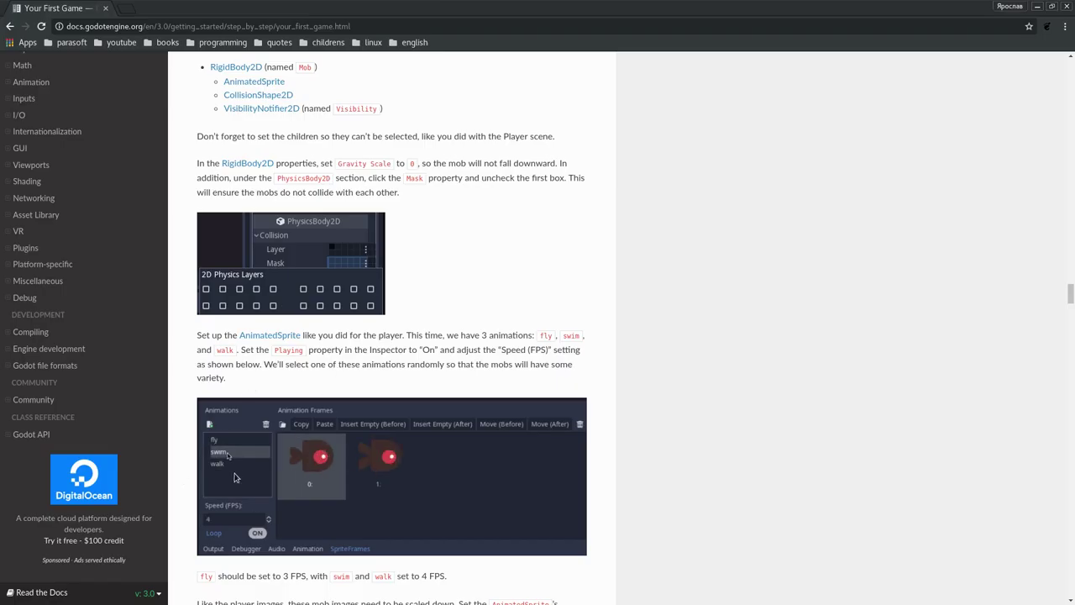
key("alt+Tab")
double_click(177, 460)
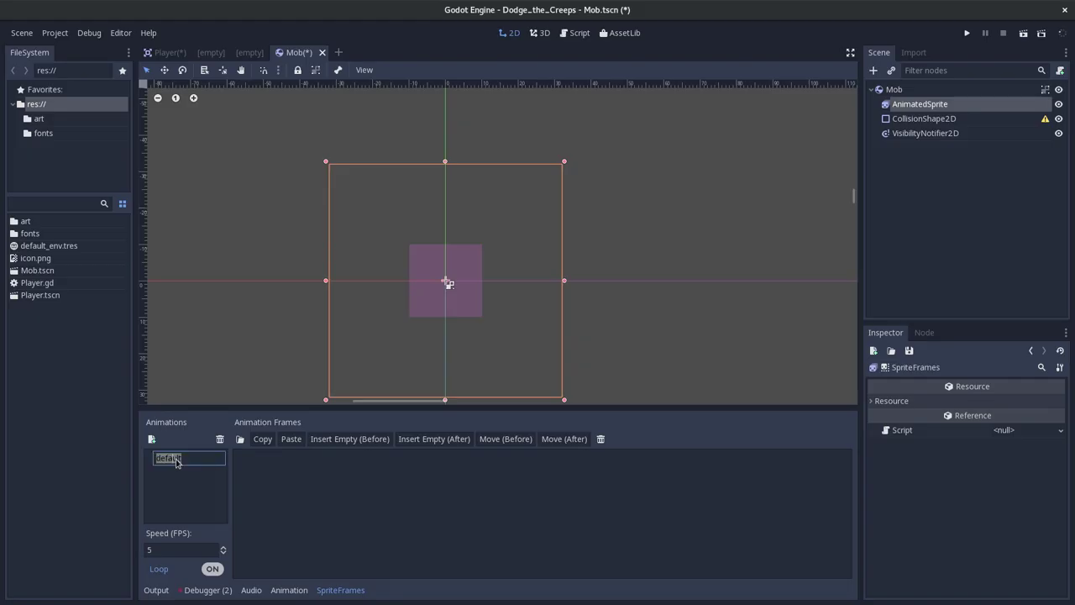
type("fly")
key("Return")
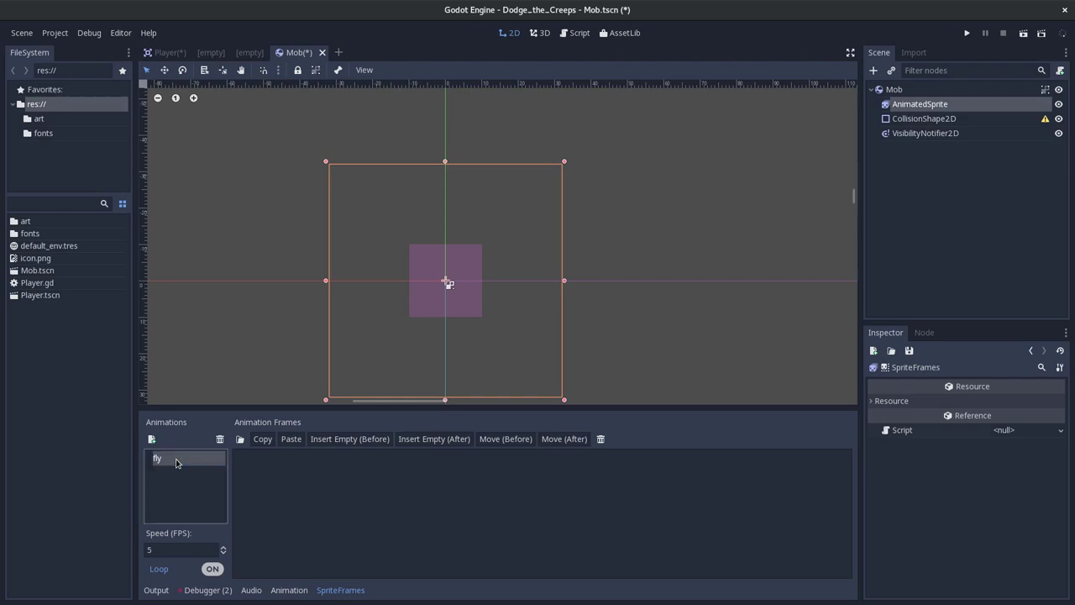
- Add a second animation named 'swim'
key("alt+Tab")
key("alt+Tab")
left_click(151, 438)
left_click(167, 475)
double_click(169, 460)
type("swim")
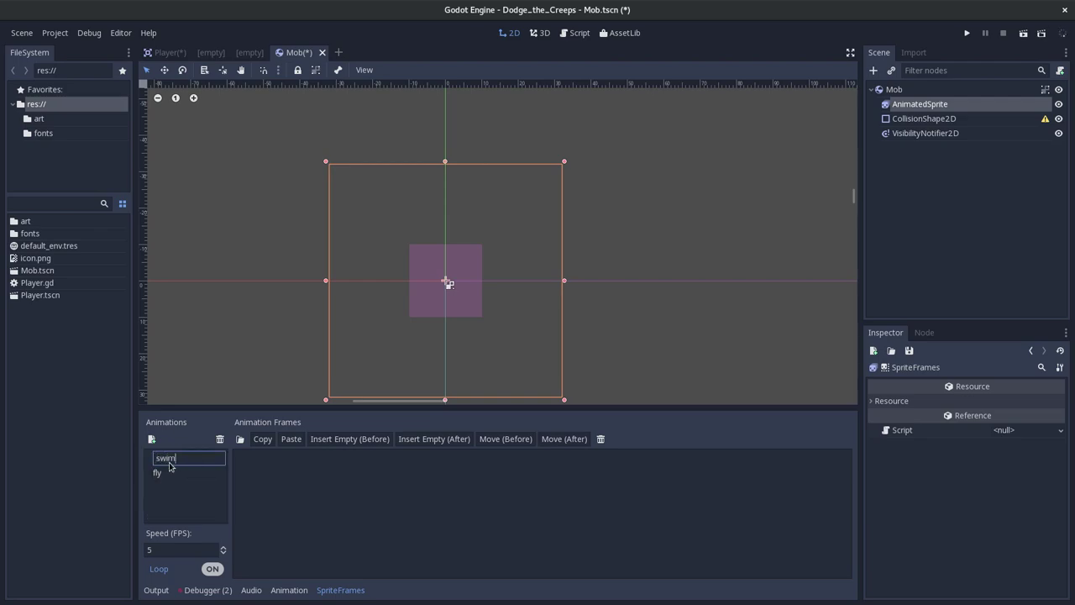
key("Return")
- Add a third animation named 'walk'
key("alt+Tab")
key("alt+Tab")
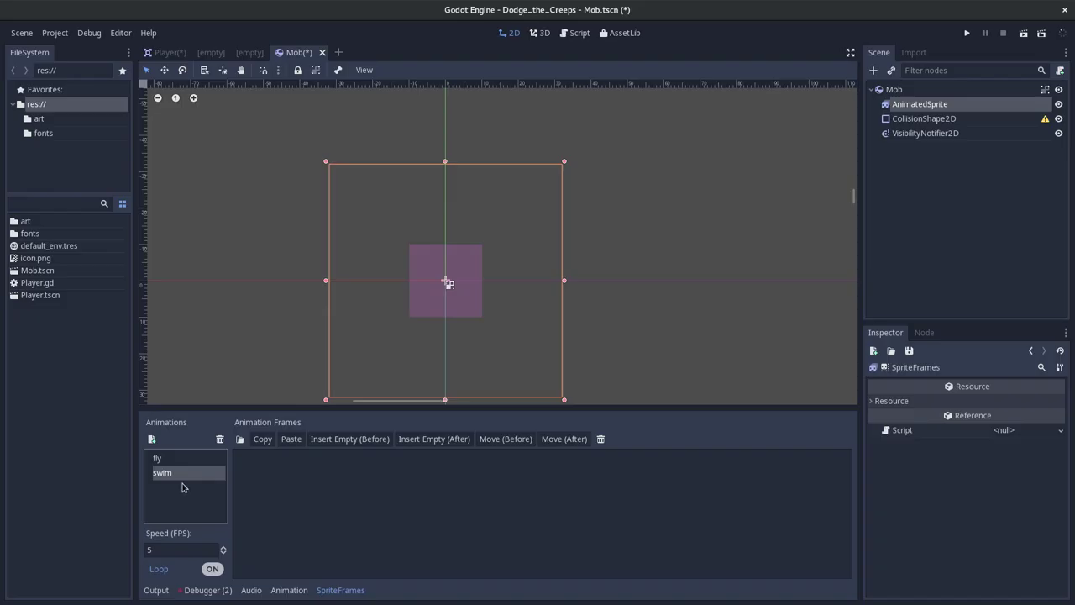
left_click(152, 438)
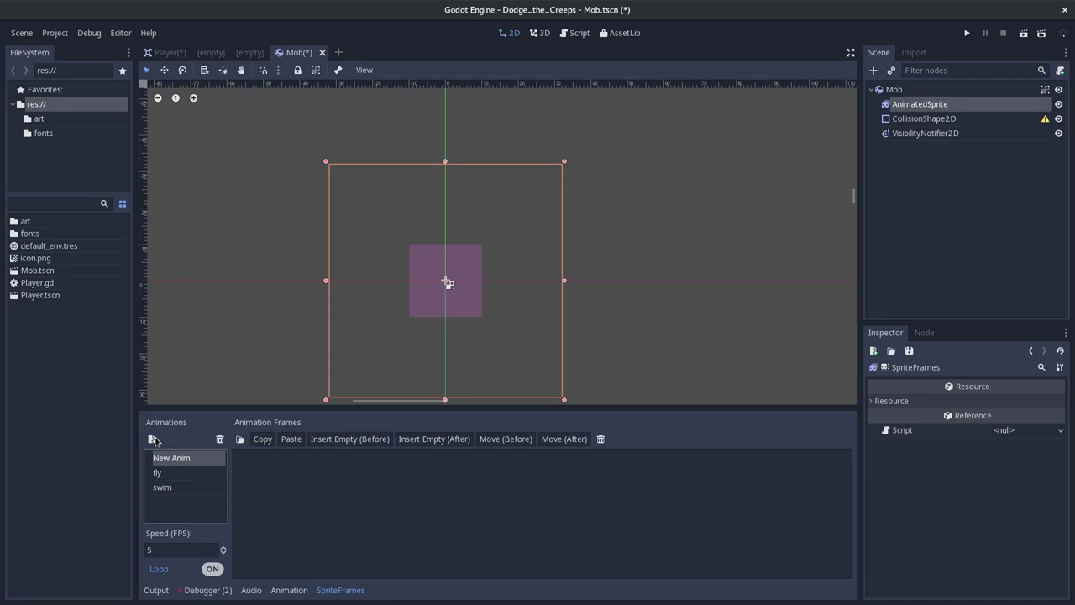
double_click(177, 463)
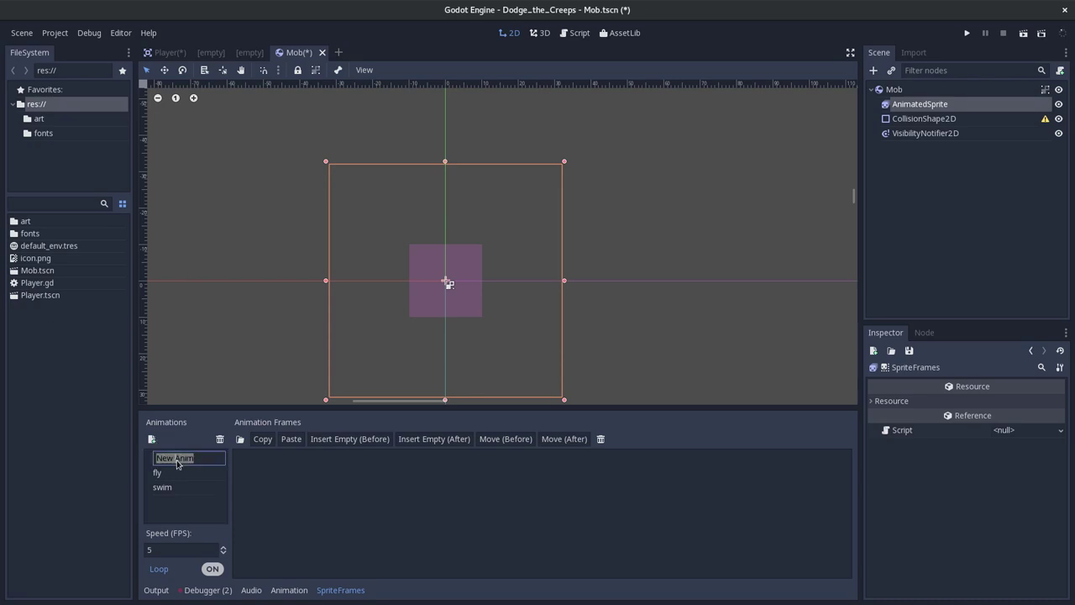
type("walk")
key("Return")
key("alt+Tab")
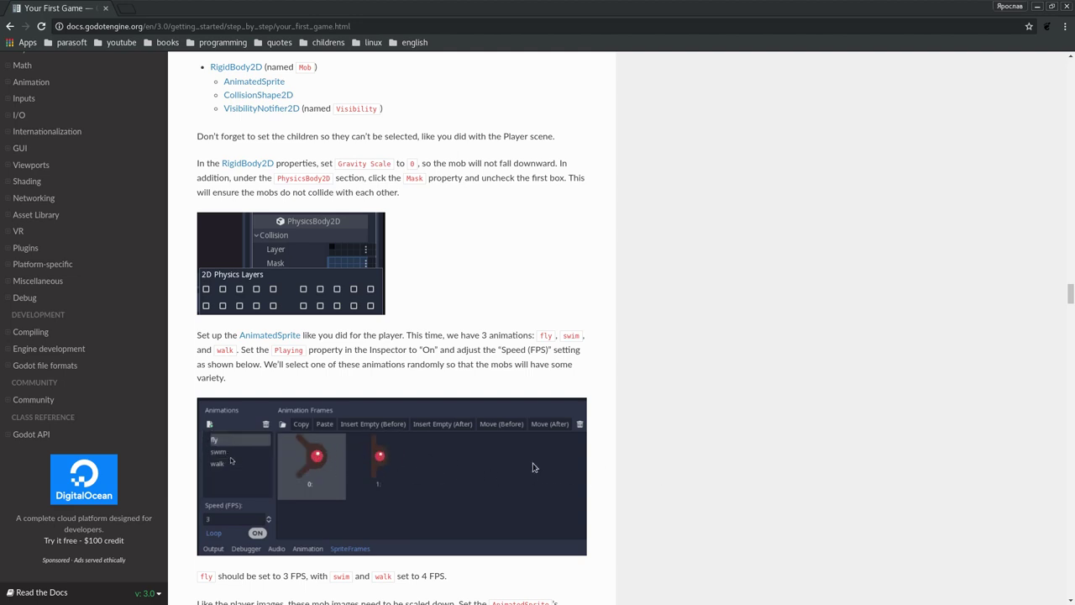
- Fill the fly animation with enemyFlyingAlt_1.png and enemyFlyingAlt_2.png from res://art
key("alt+Tab")
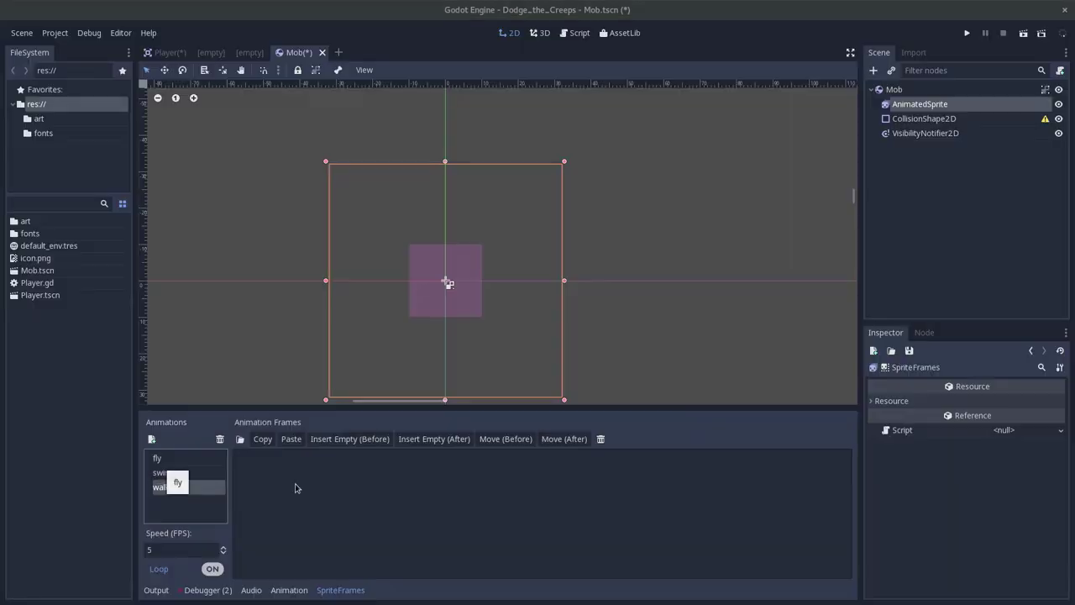
left_click(167, 459)
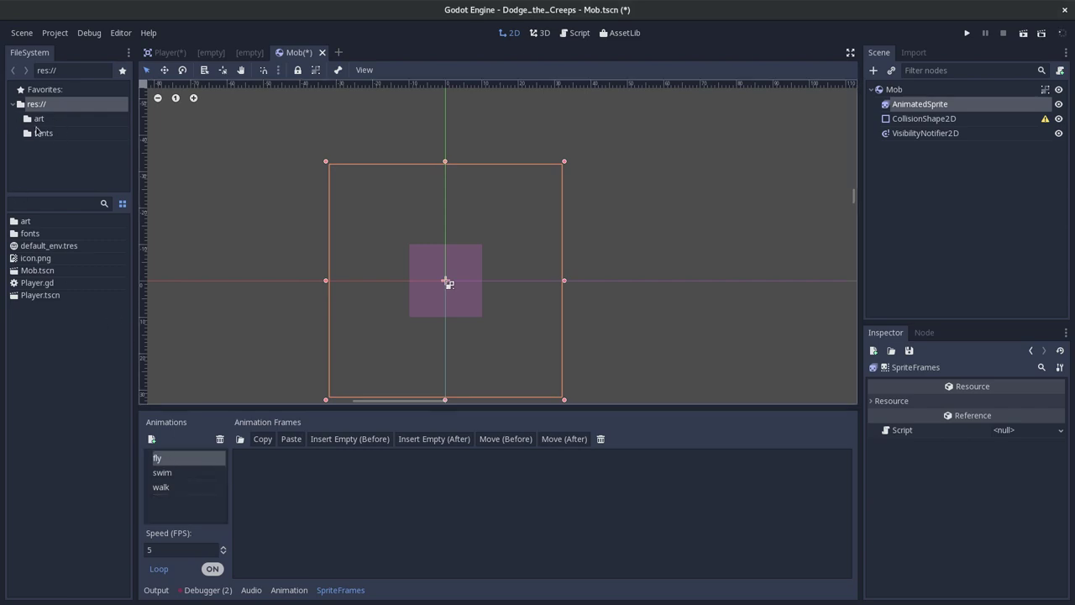
left_click(38, 119)
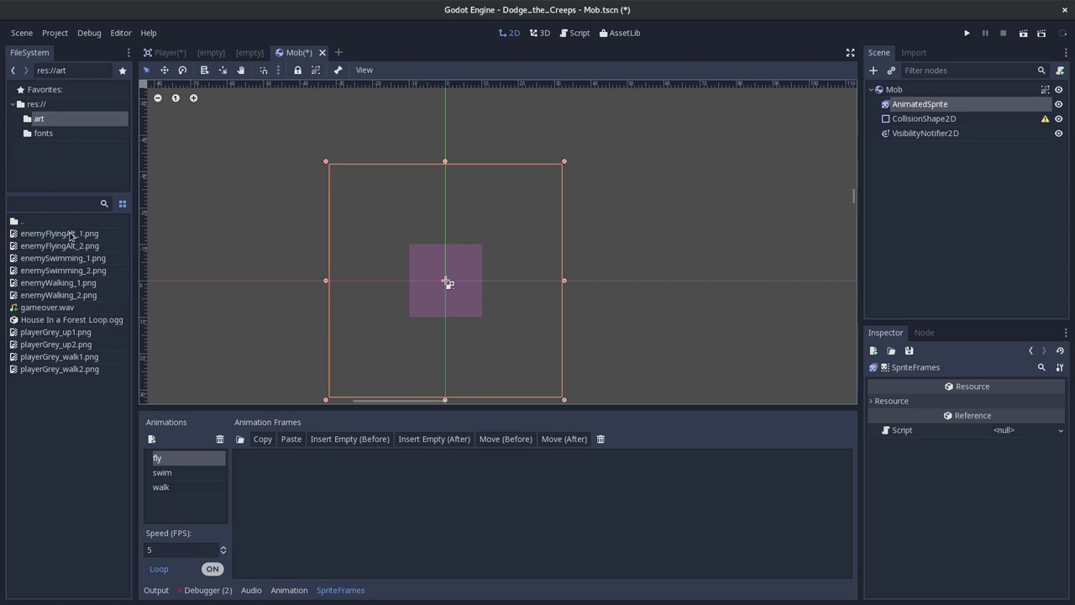
left_click_drag(70, 236, 304, 494)
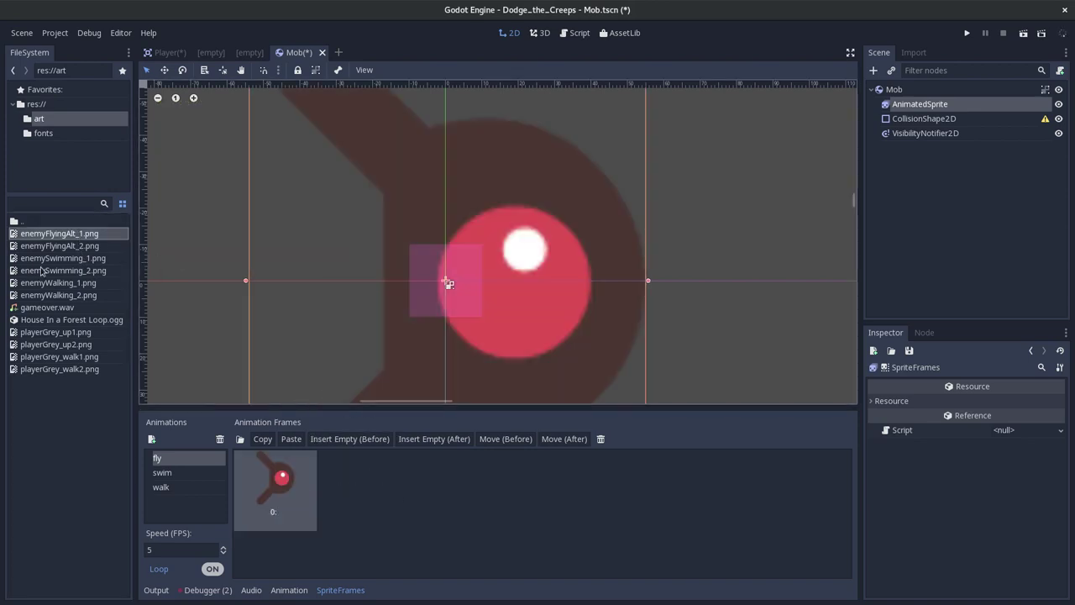
left_click_drag(66, 245, 361, 493)
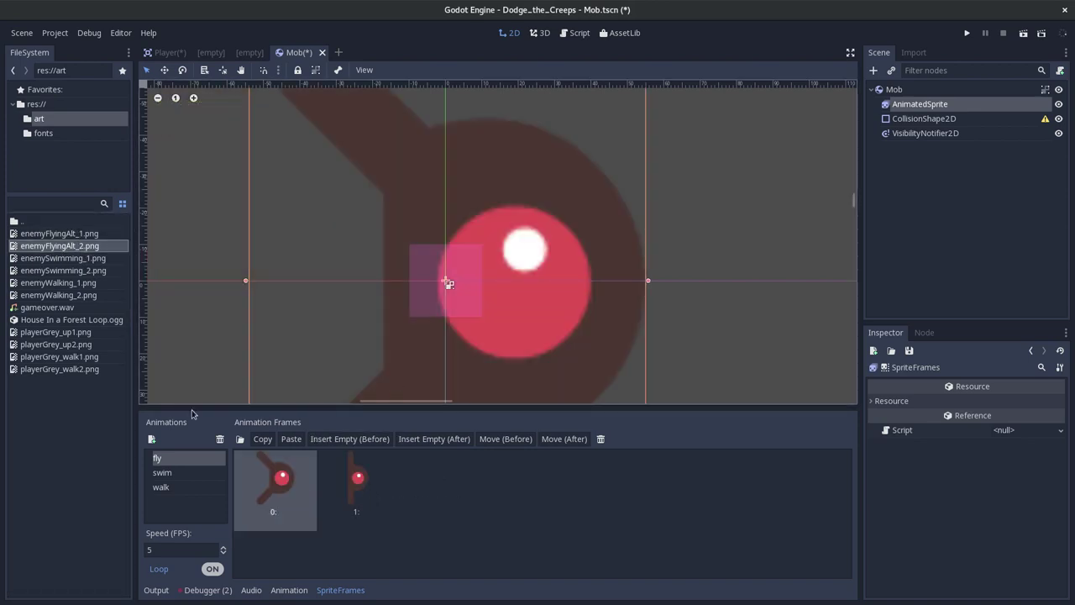
- Fill the swim animation with enemySwimming_1.png and enemySwimming_2.png
left_click(73, 262)
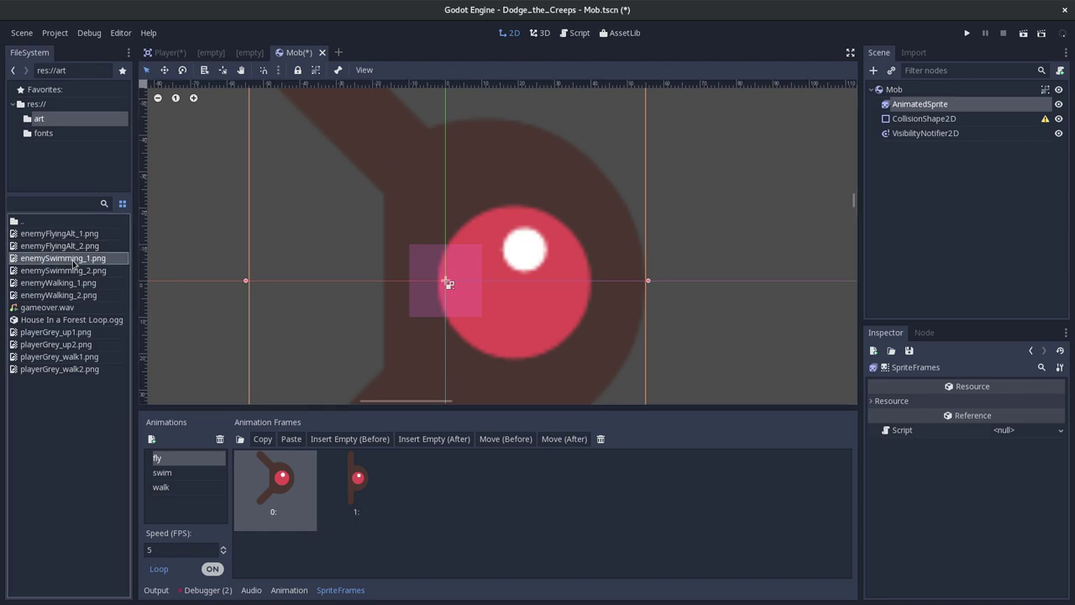
left_click(178, 475)
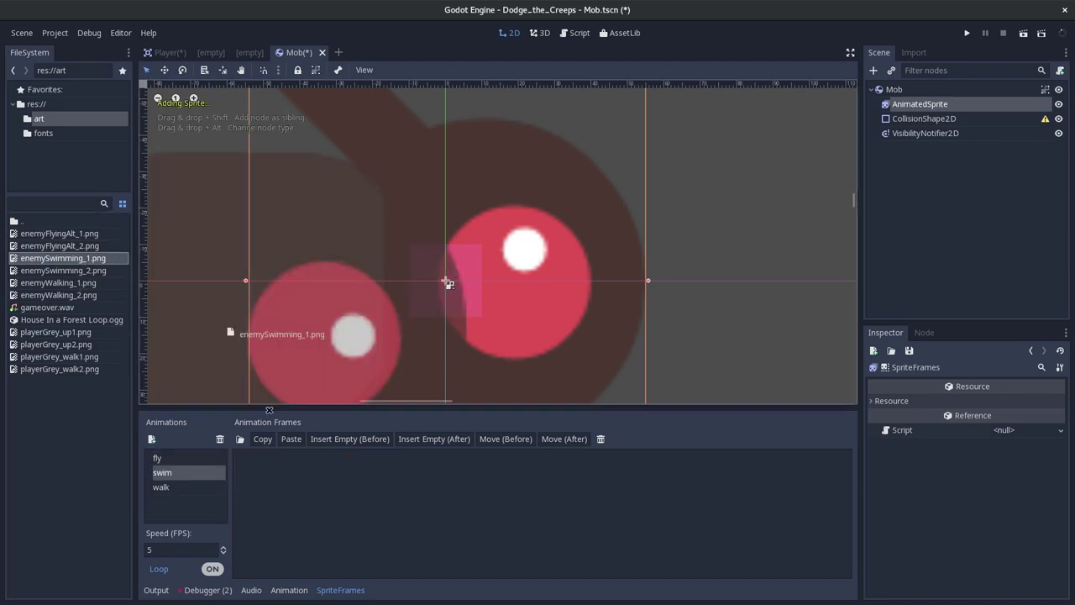
left_click_drag(86, 264, 275, 476)
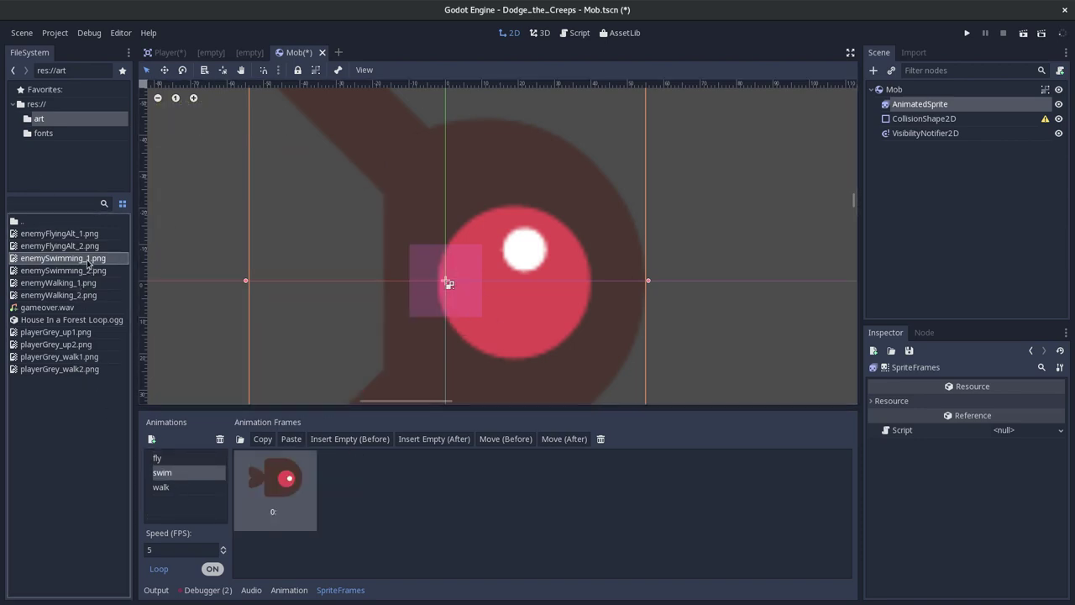
left_click_drag(85, 274, 353, 474)
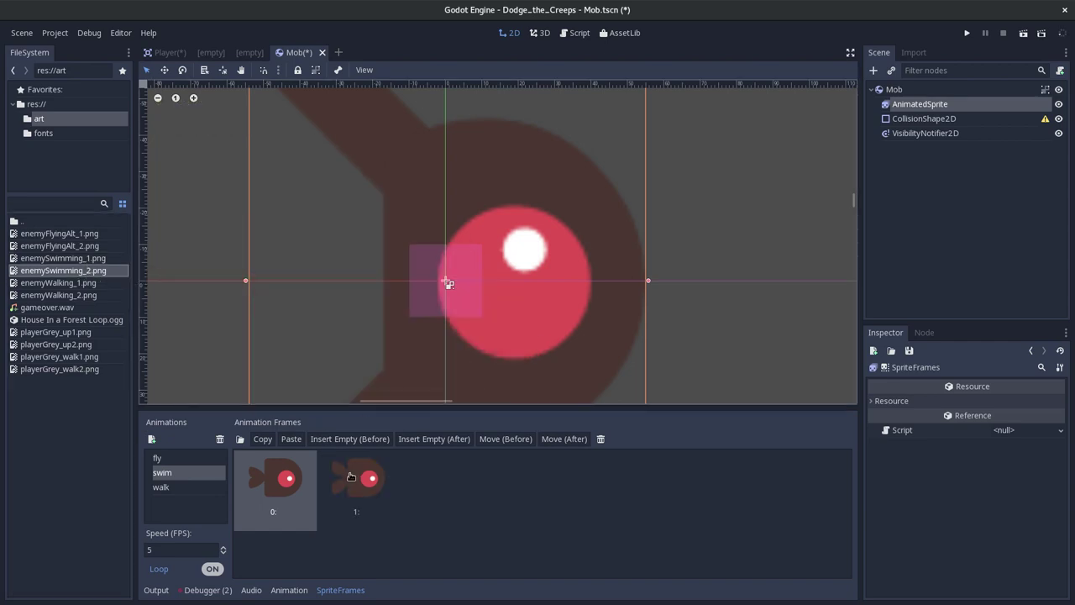
- Fill the walk animation with enemyWalking_1.png and enemyWalking_2.png
left_click(72, 285)
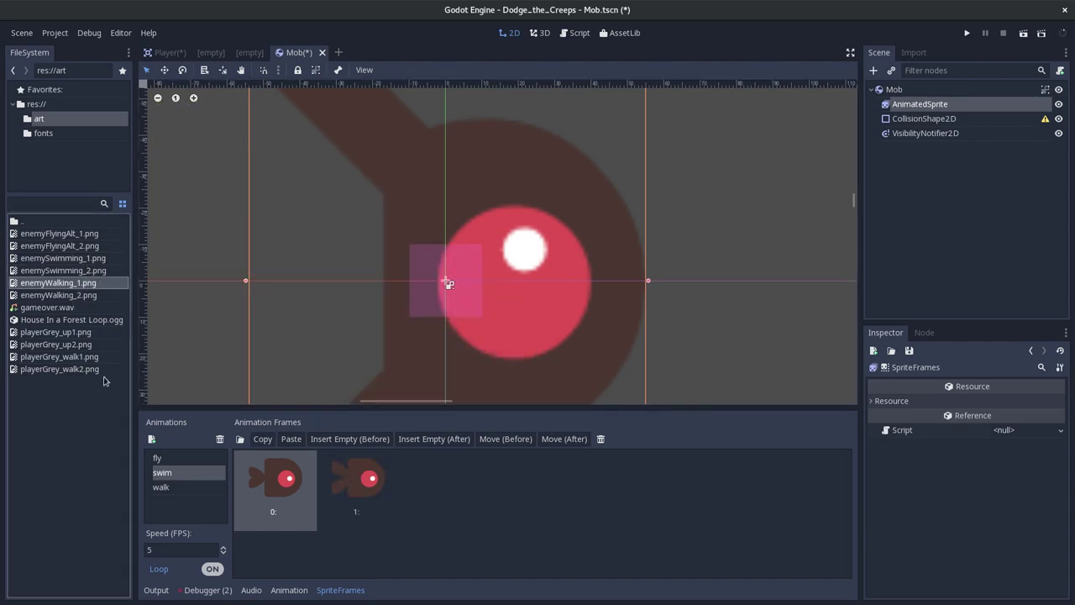
left_click(181, 492)
left_click_drag(75, 284, 252, 480)
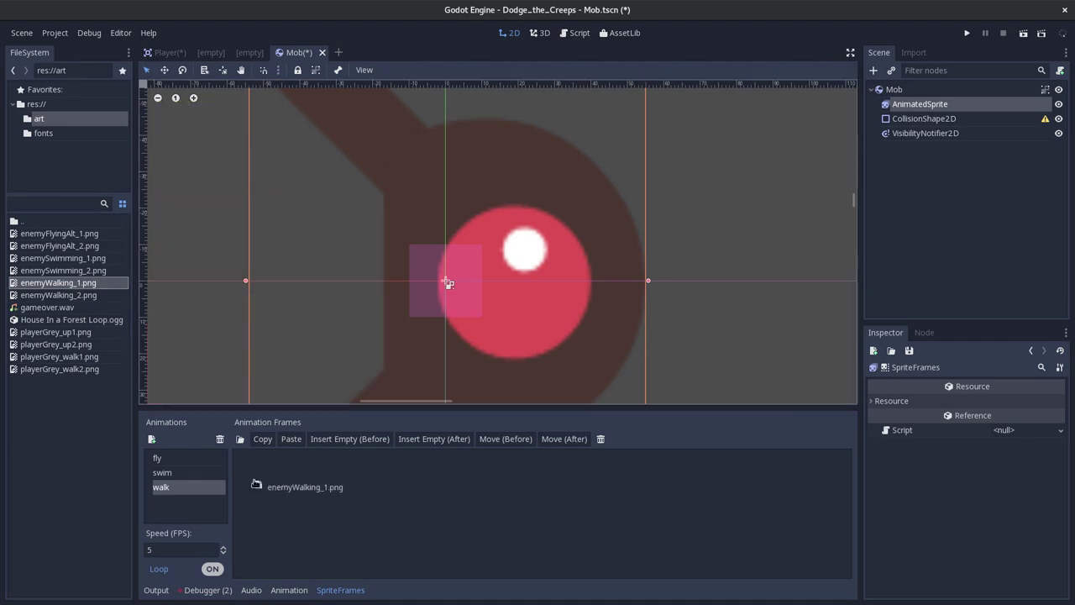
left_click_drag(52, 296, 353, 481)
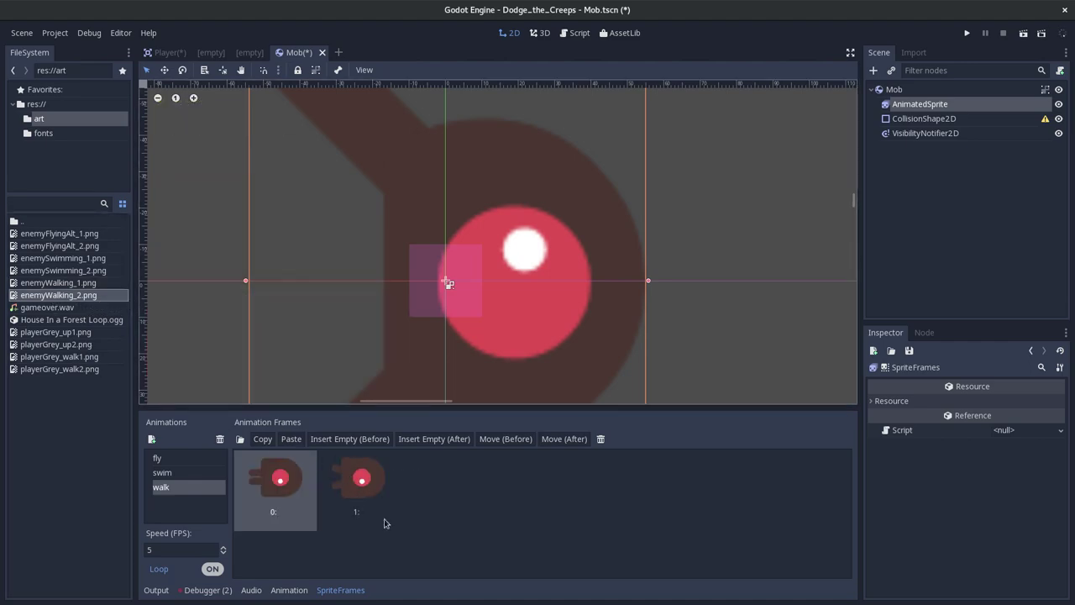
key("alt+Tab")
scroll(453, 527, "up", 2)
- Find the docs' note on FPS and scaling the mob sprite to (0.75, 0.75)
scroll(453, 528, "down", 2)
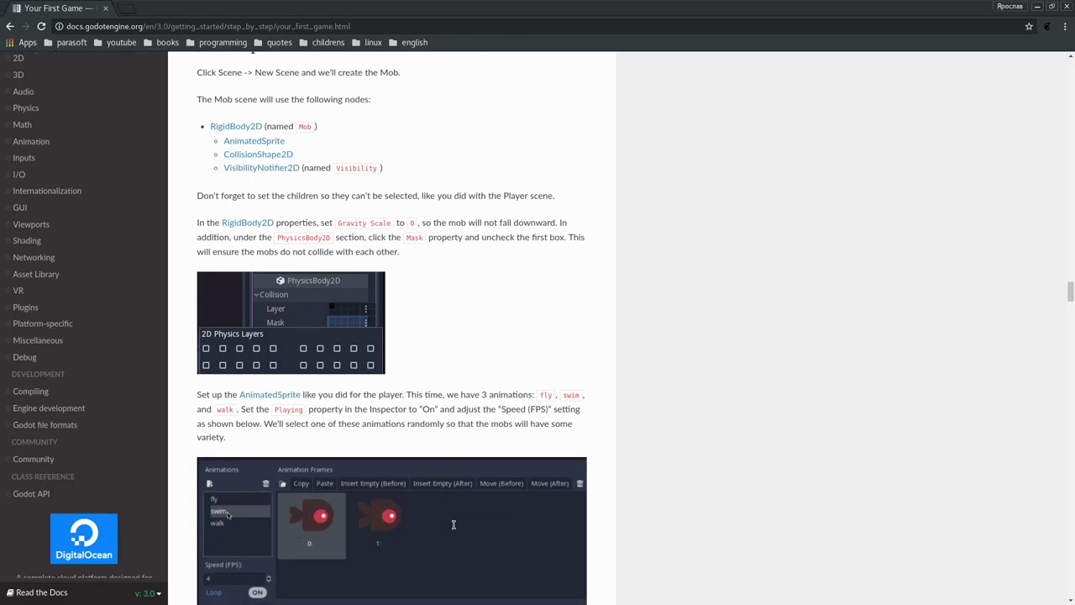
scroll(454, 527, "down", 2)
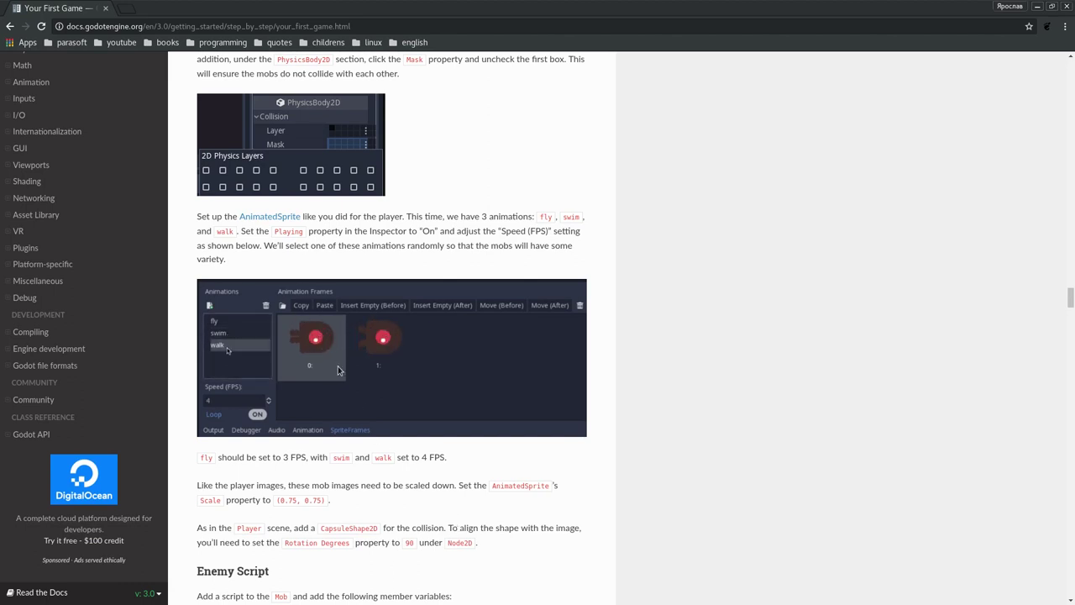
scroll(338, 371, "down", 1)
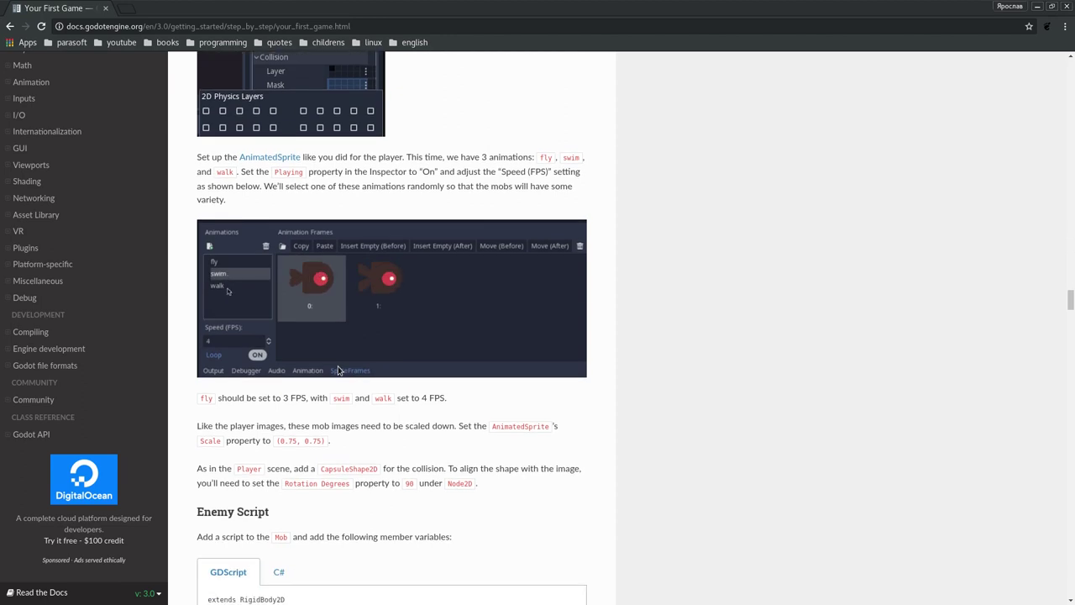
left_click_drag(256, 440, 331, 441)
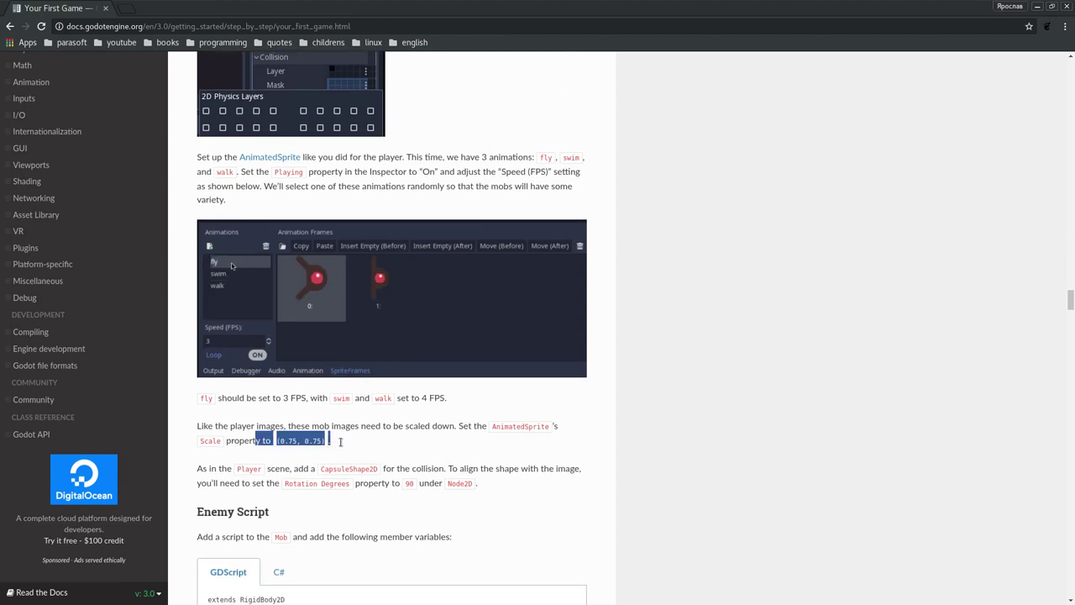
key("alt+Tab")
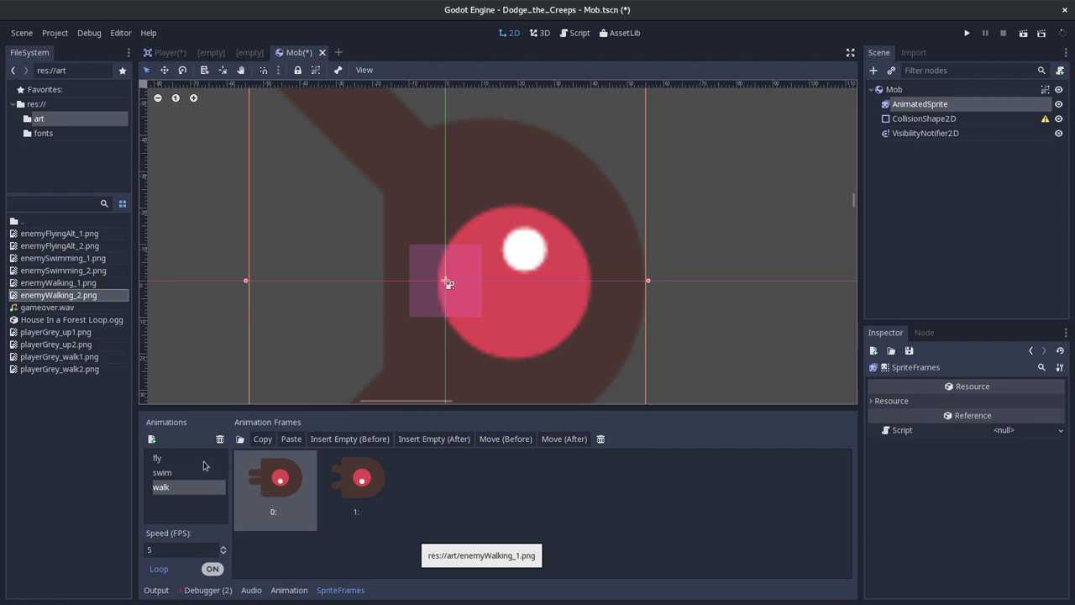
- Set the AnimatedSprite's Transform Scale to 0.75 for both x and y
left_click(933, 105)
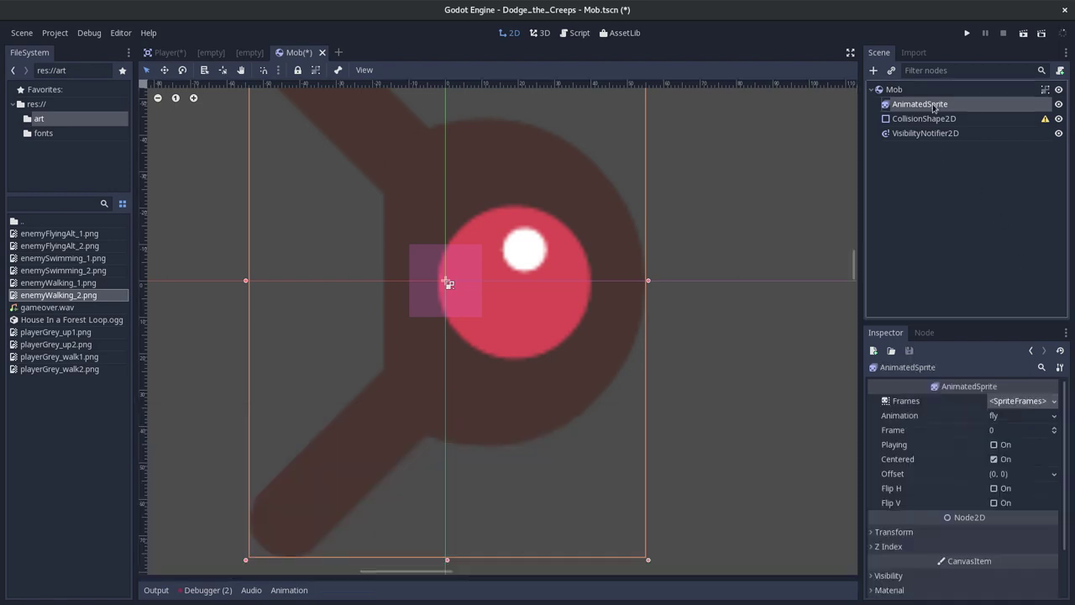
scroll(1015, 493, "down", 2)
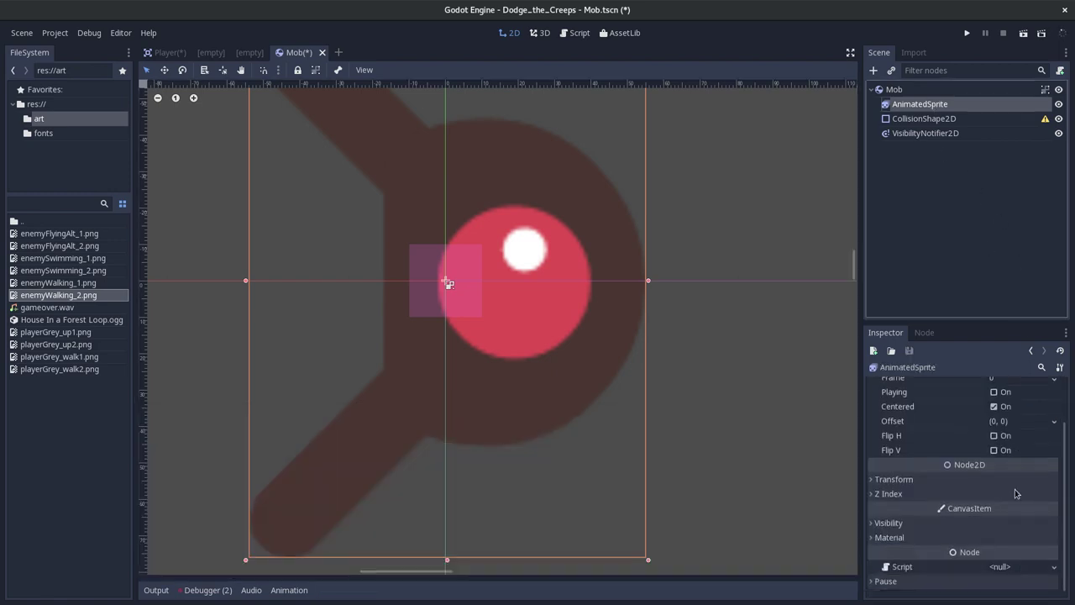
scroll(1011, 499, "up", 1)
scroll(1007, 508, "up", 1)
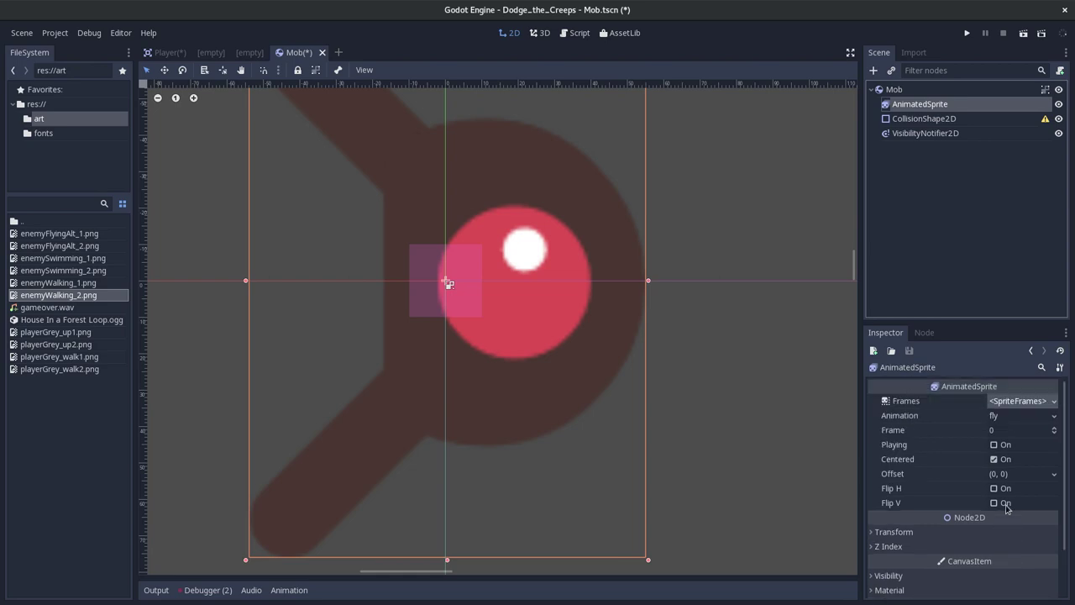
scroll(1007, 508, "down", 2)
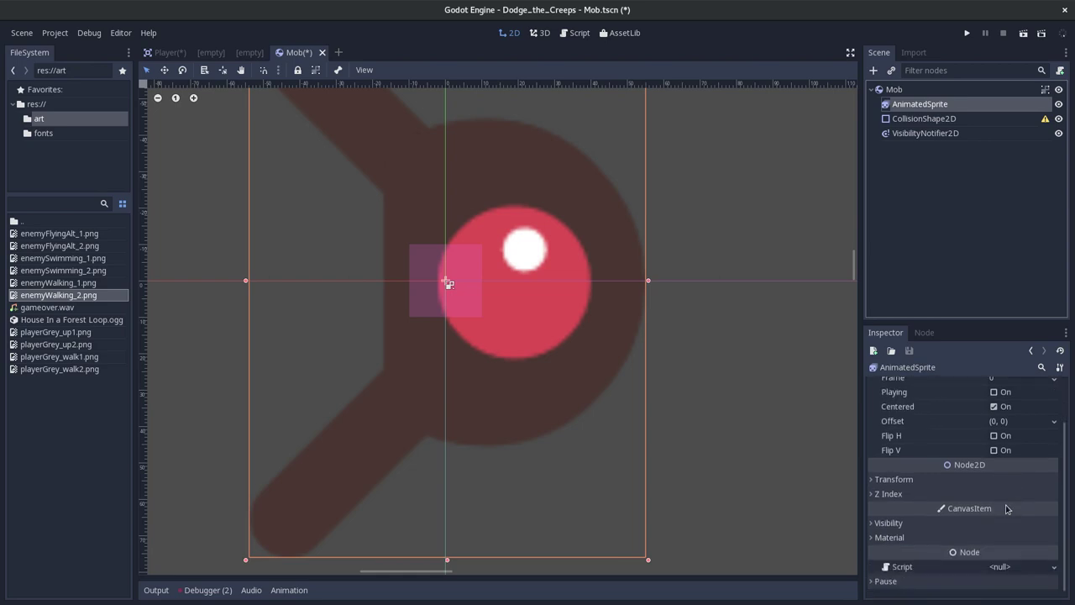
left_click(879, 484)
scroll(943, 514, "down", 2)
left_click(996, 484)
type("0.75")
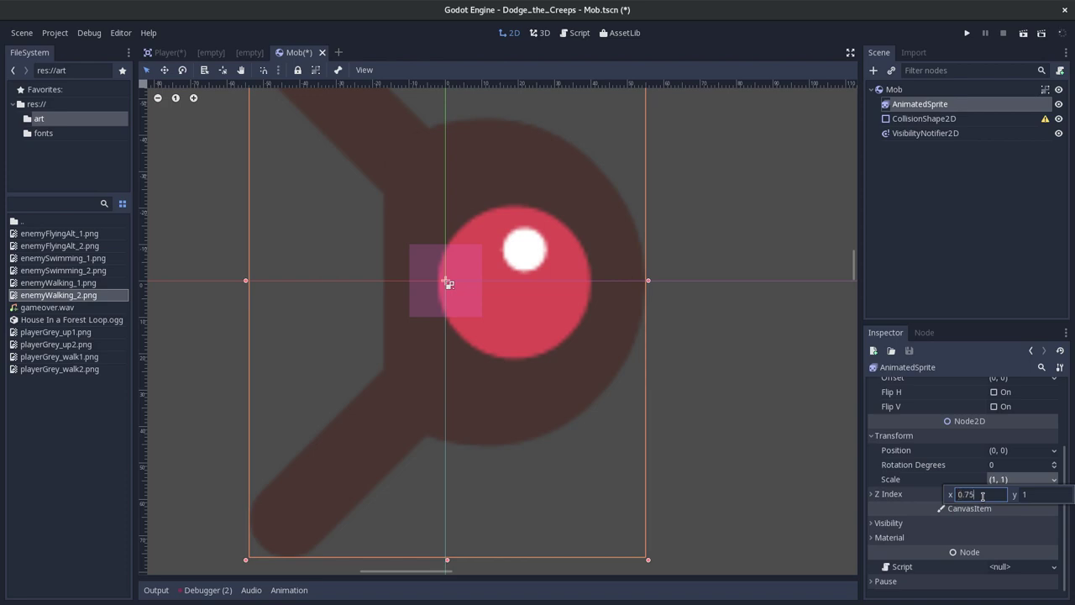
key("Return")
left_click(1023, 494)
type("0.75")
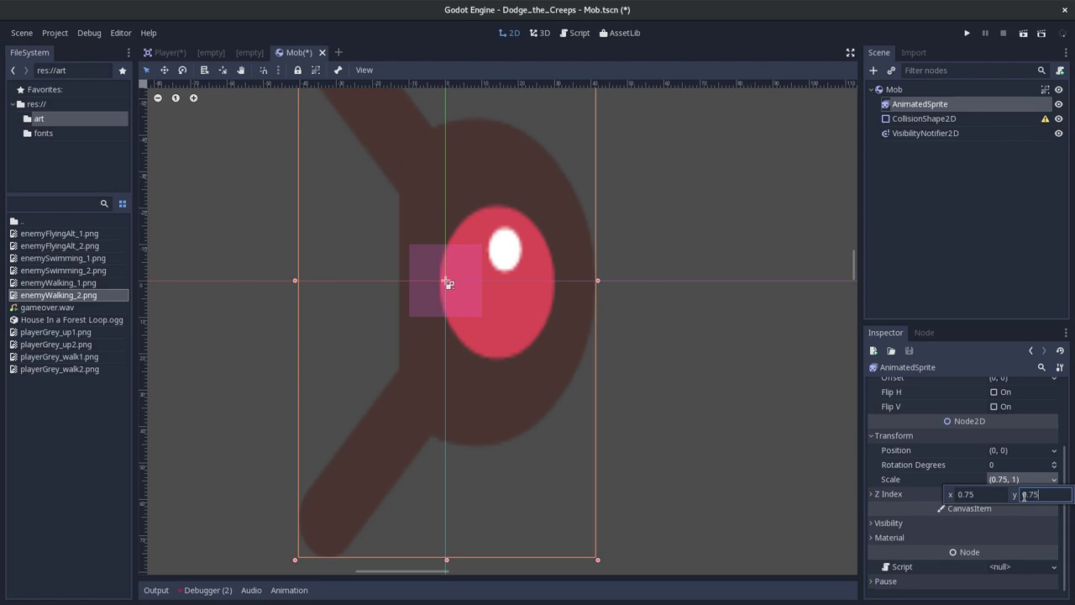
key("Return")
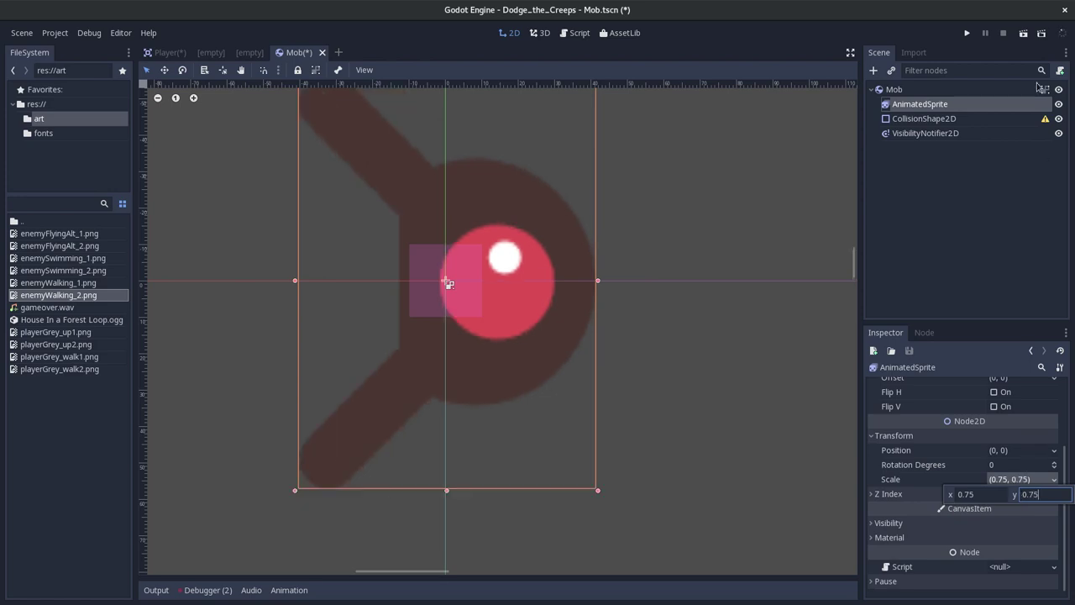
left_click(924, 106)
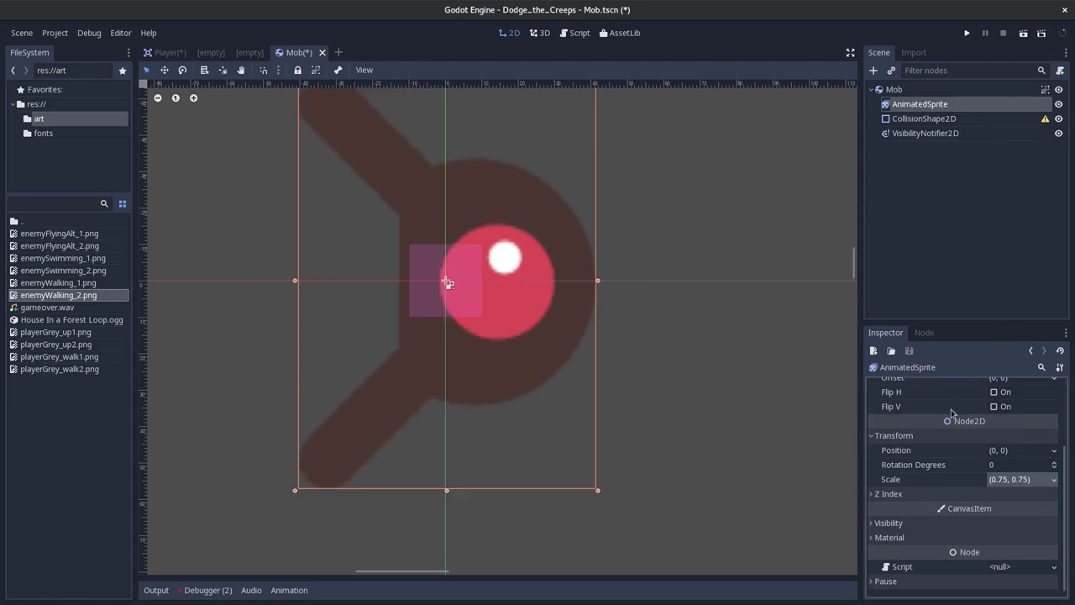
- Reopen the SpriteFrames editor on the fly animation
scroll(1002, 382, "up", 3)
left_click(998, 401)
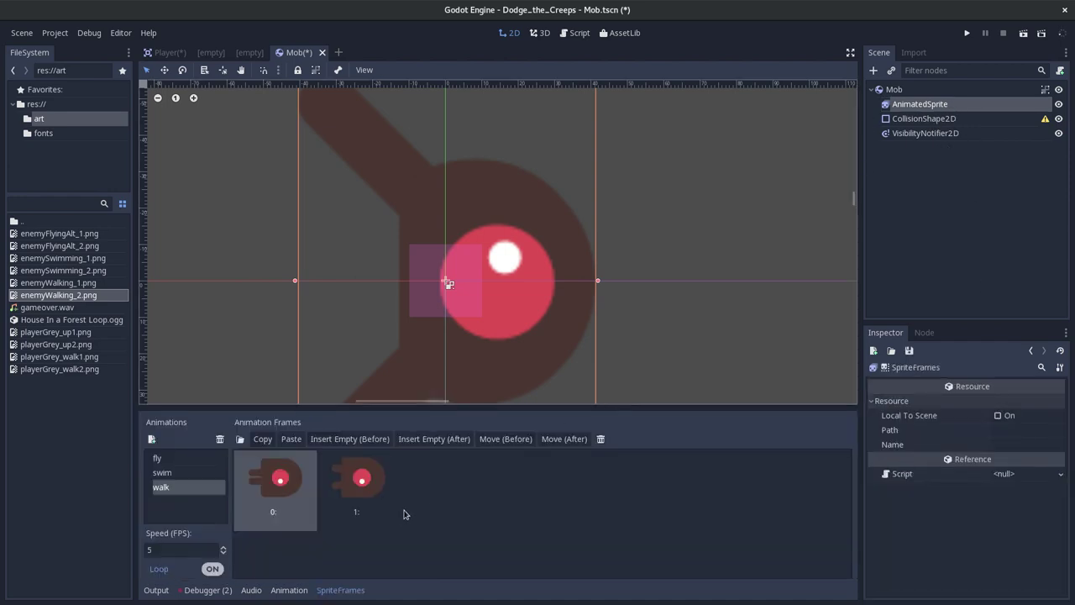
left_click(168, 461)
- Confirm the fly animation's speed stays at 3 FPS, checking against the docs
key("alt+Tab")
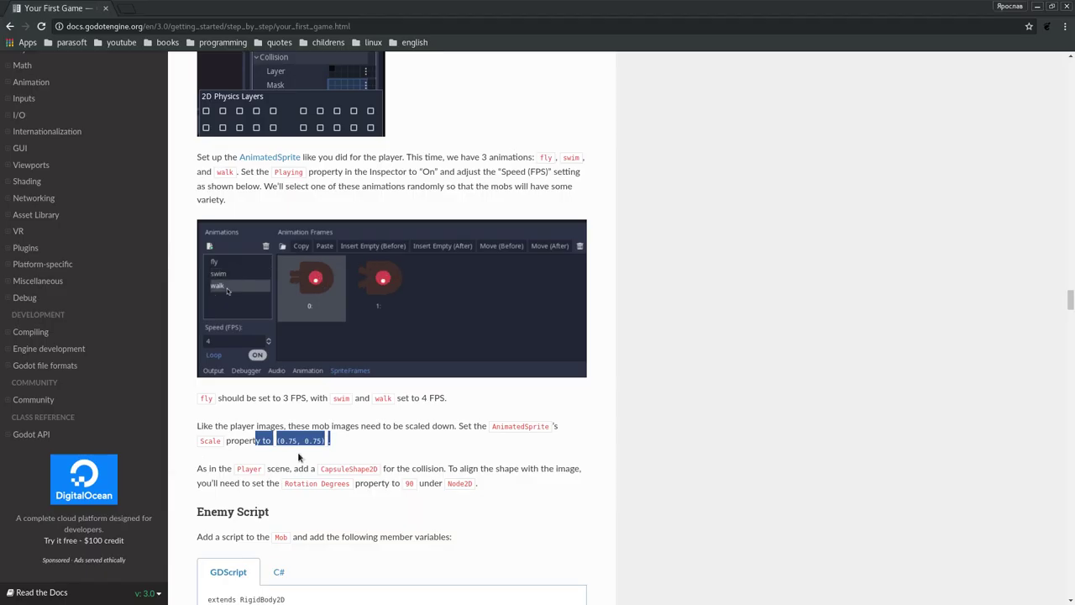
scroll(298, 451, "down", 2)
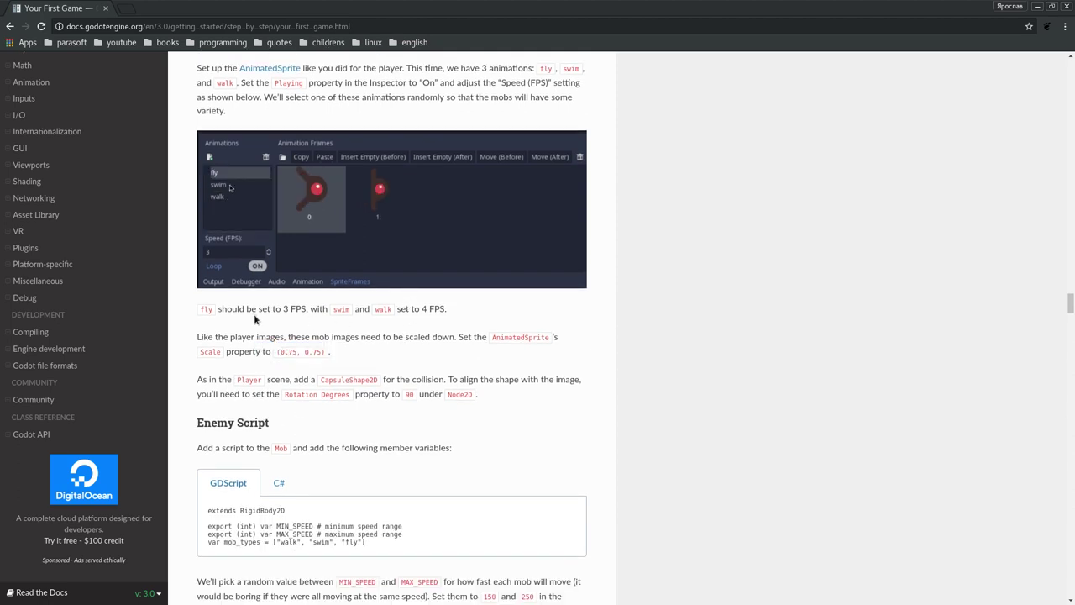
key("alt+Tab")
left_click_drag(156, 550, 129, 552)
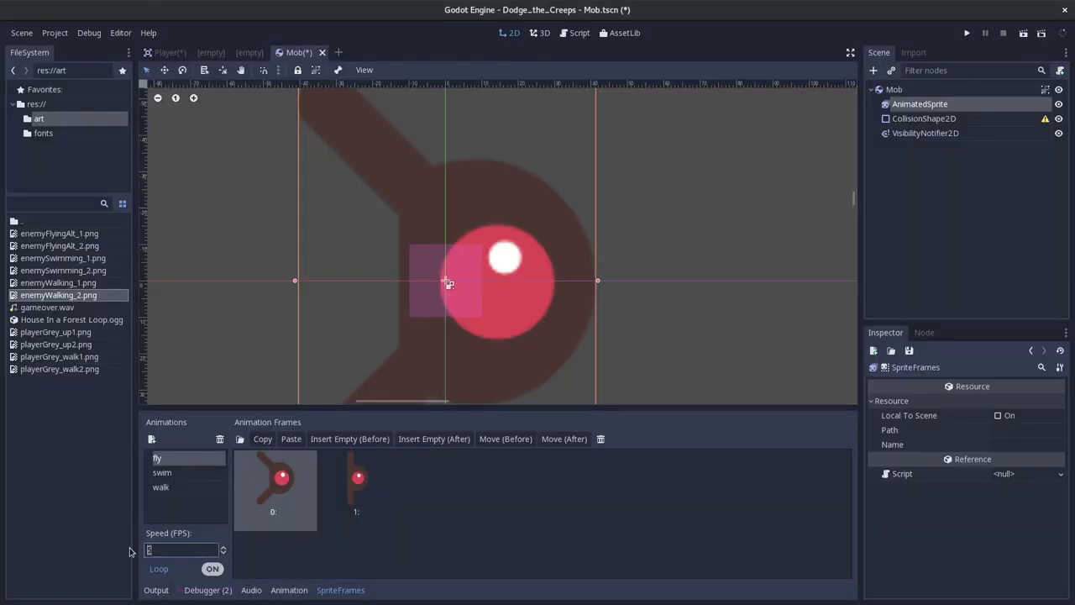
key("Return")
key("alt+Tab")
- Set the swim animation's Speed (FPS) to 4
left_click(172, 473)
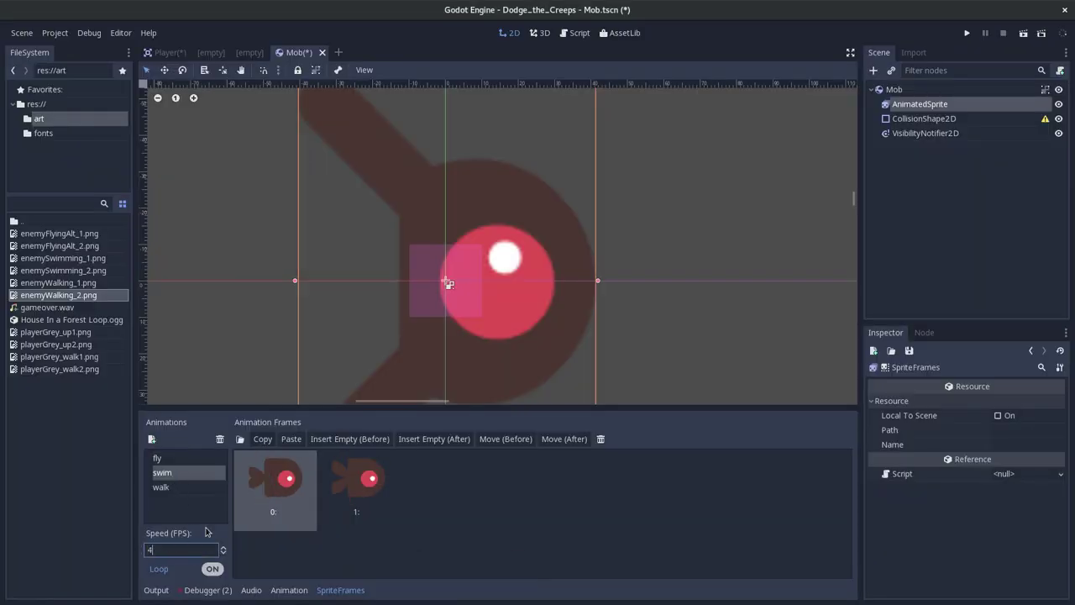
left_click(182, 493)
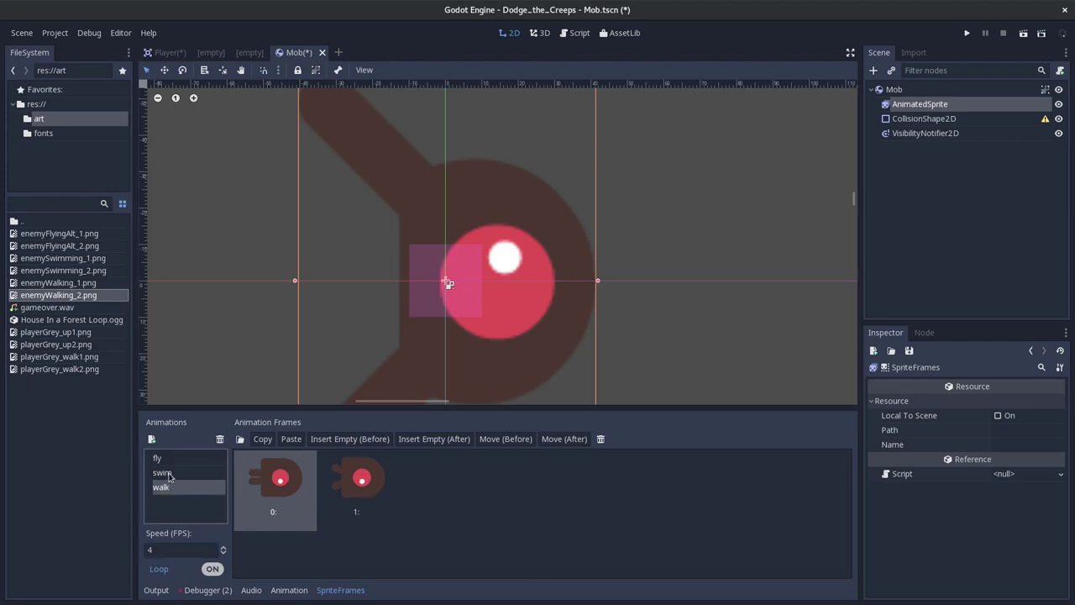
left_click(169, 476)
left_click(168, 490)
left_click(170, 475)
left_click(143, 550)
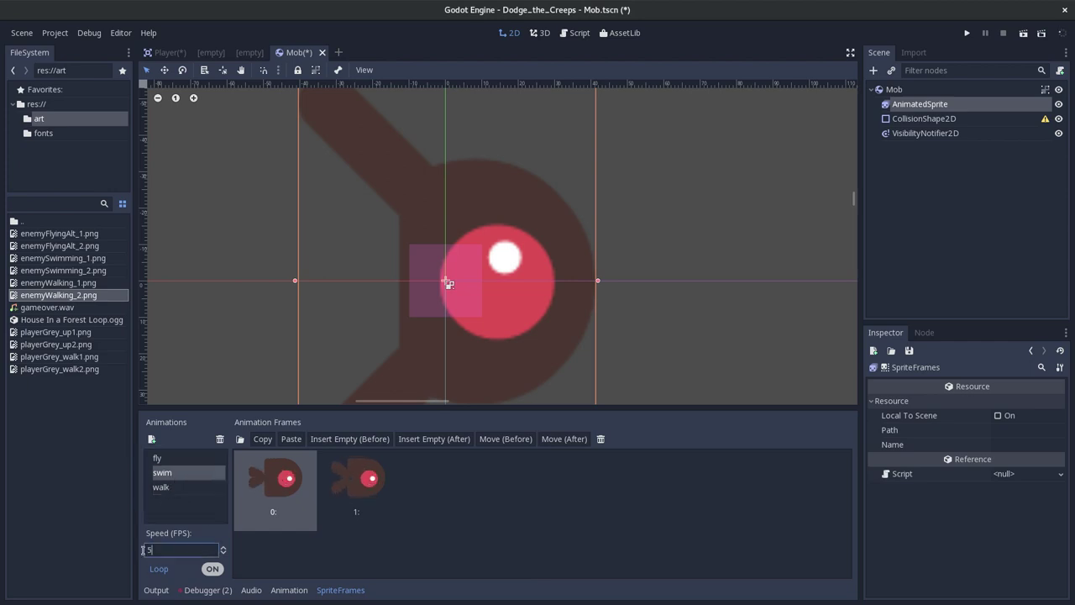
key("BackSpace")
type("4")
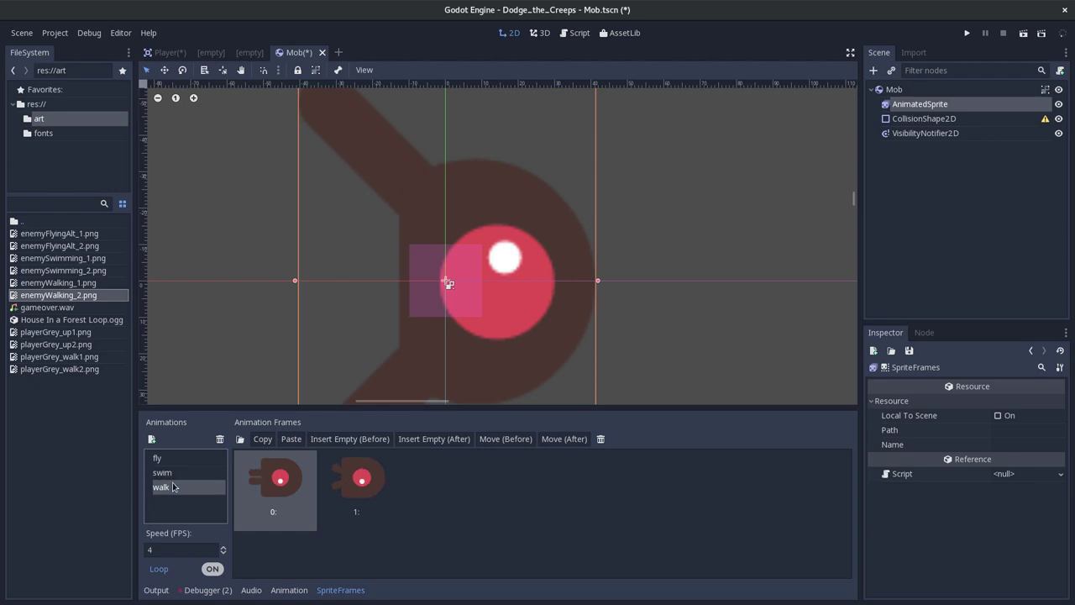
- Review the frame rates: swim 4, walk 4 and fly 3 FPS
left_click(168, 473)
left_click(162, 548)
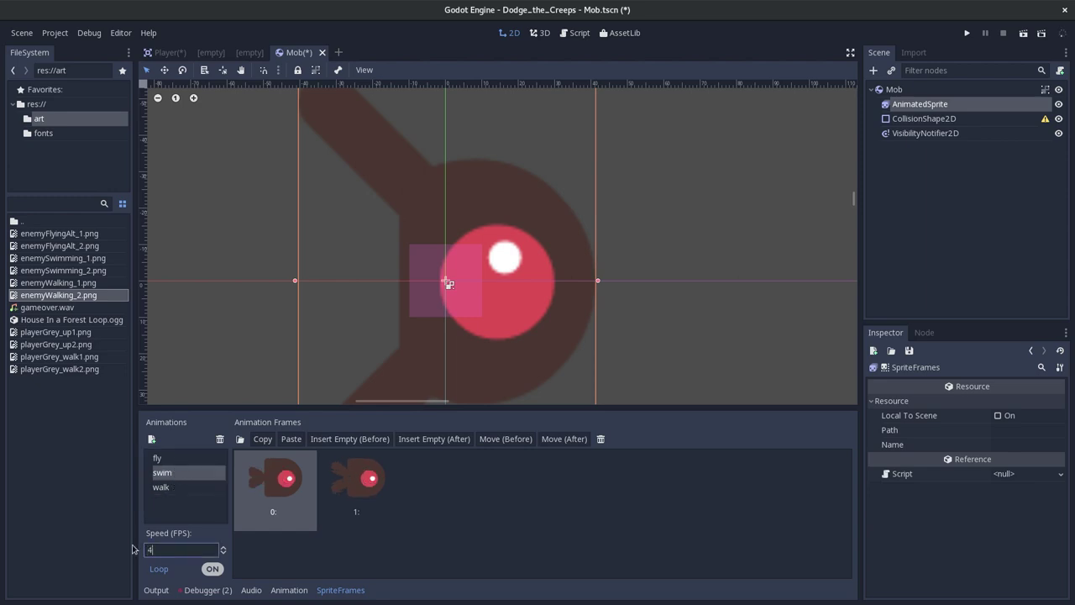
left_click(184, 476)
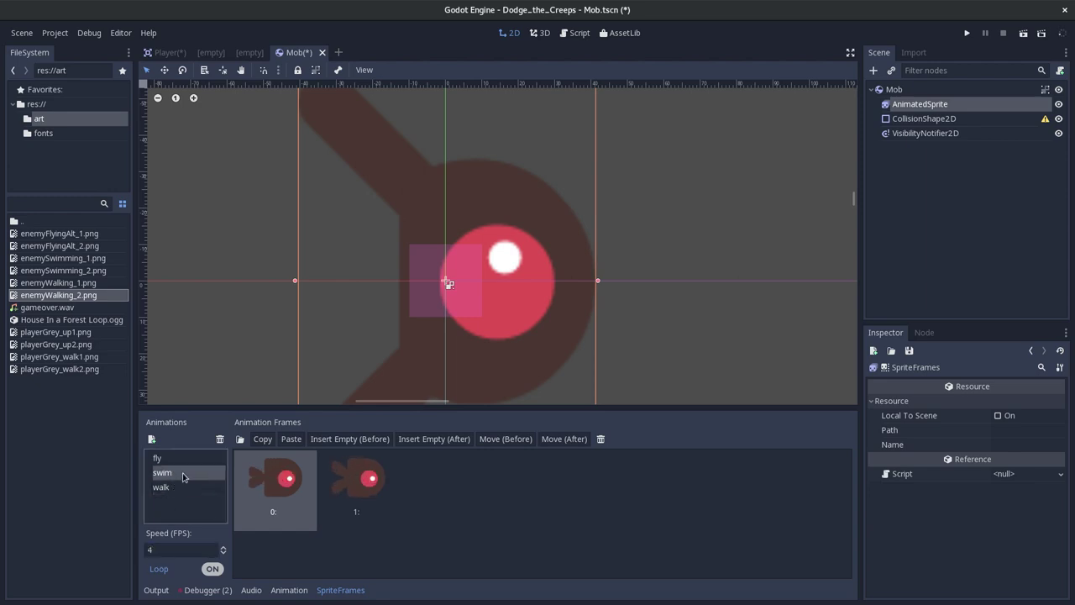
left_click(172, 487)
left_click(162, 459)
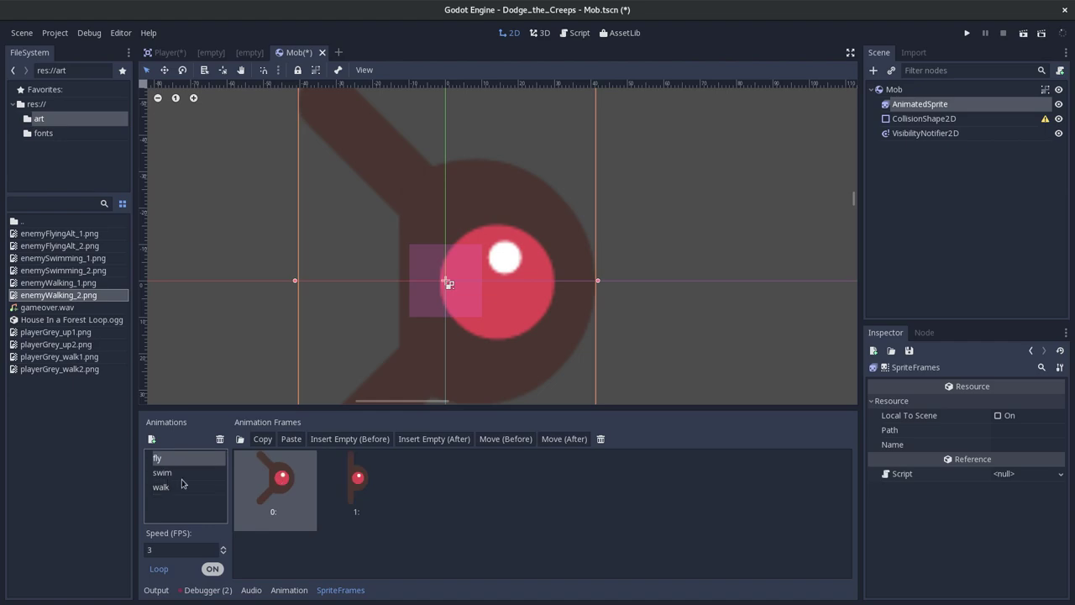
key("alt+Tab")
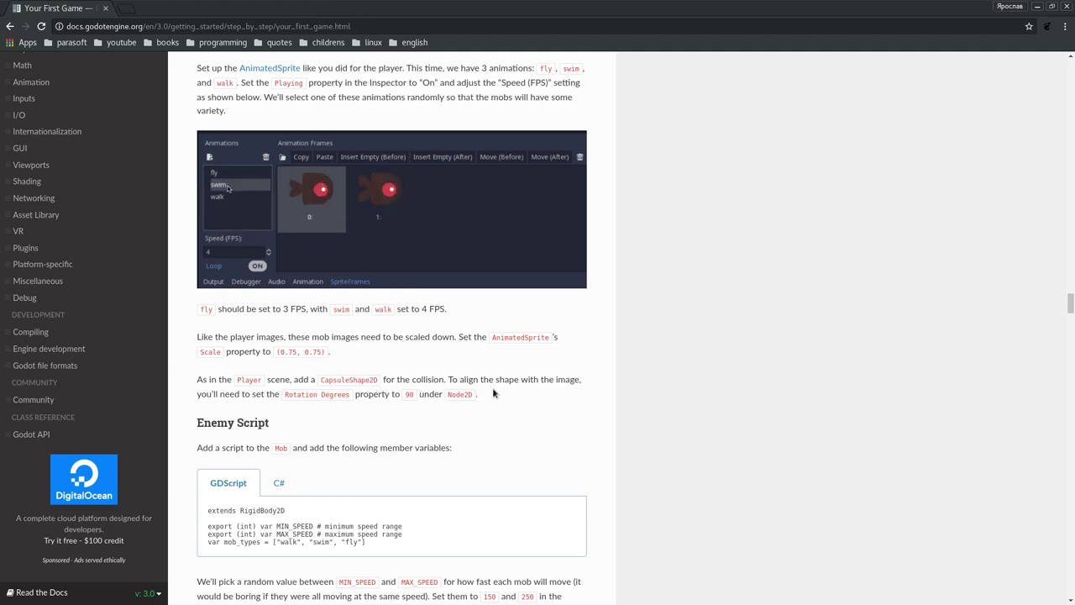
- Open res://Player.tscn from the project's root folder
key("alt+Tab")
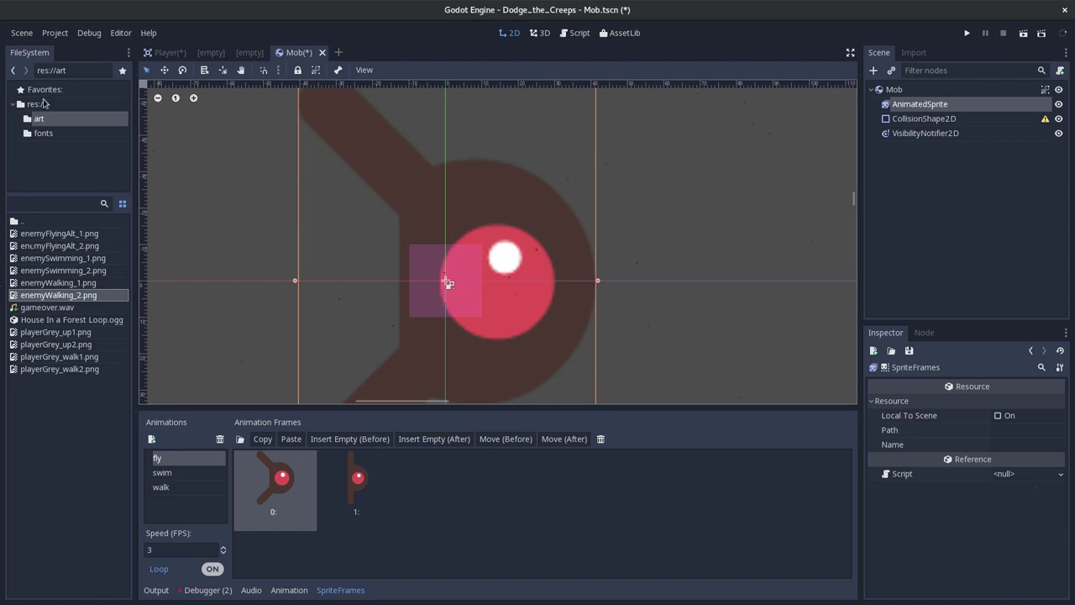
left_click(35, 104)
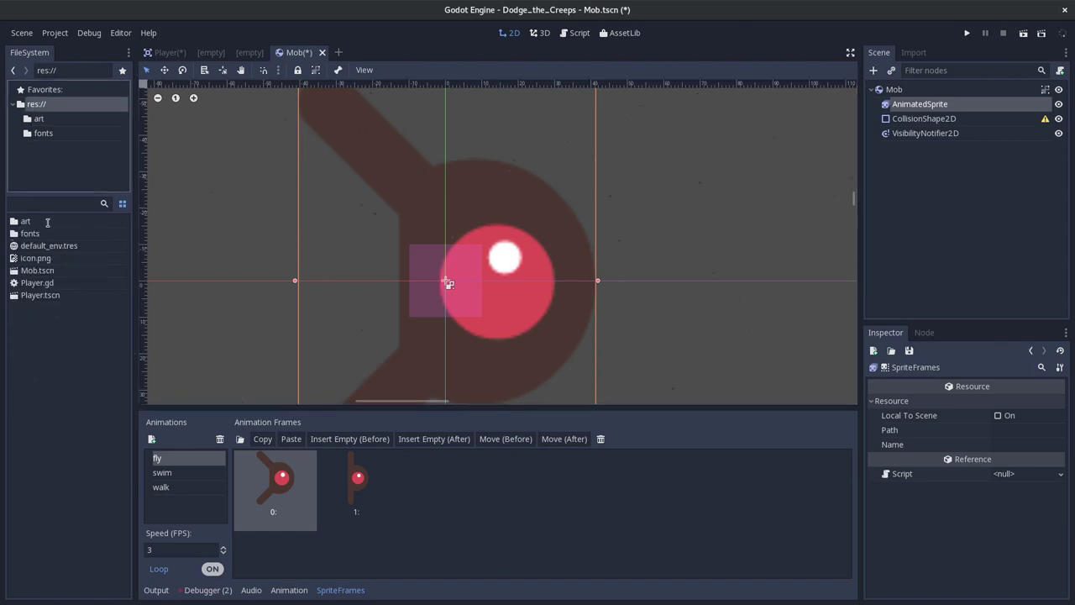
left_click(42, 283)
left_click(38, 296)
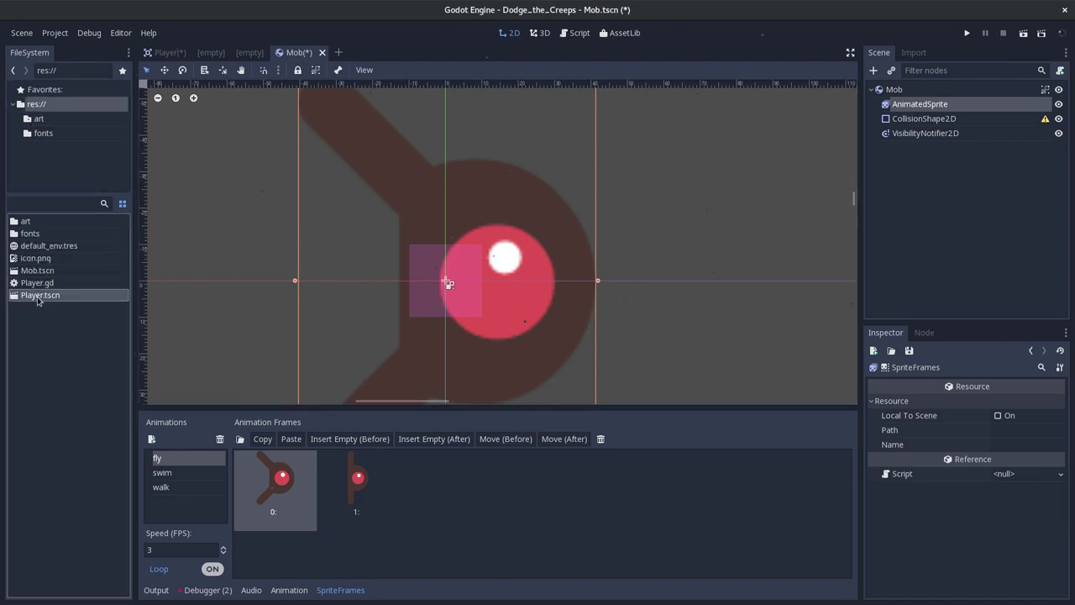
double_click(38, 298)
- Inspect the Player's capsule CollisionShape2D and AnimatedSprite, then reopen Mob.tscn
left_click(929, 121)
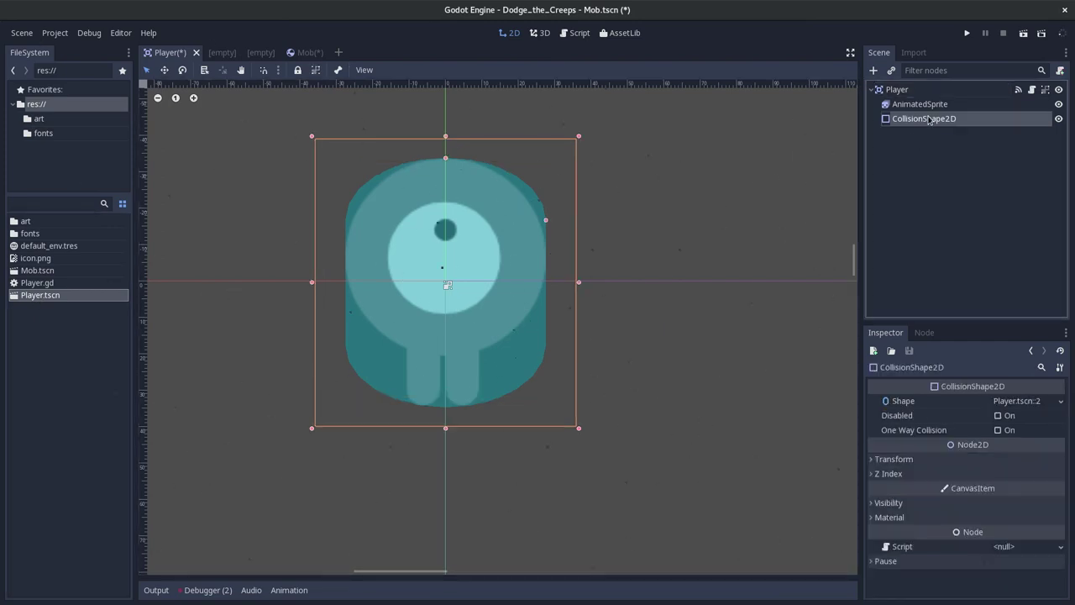
left_click(1024, 402)
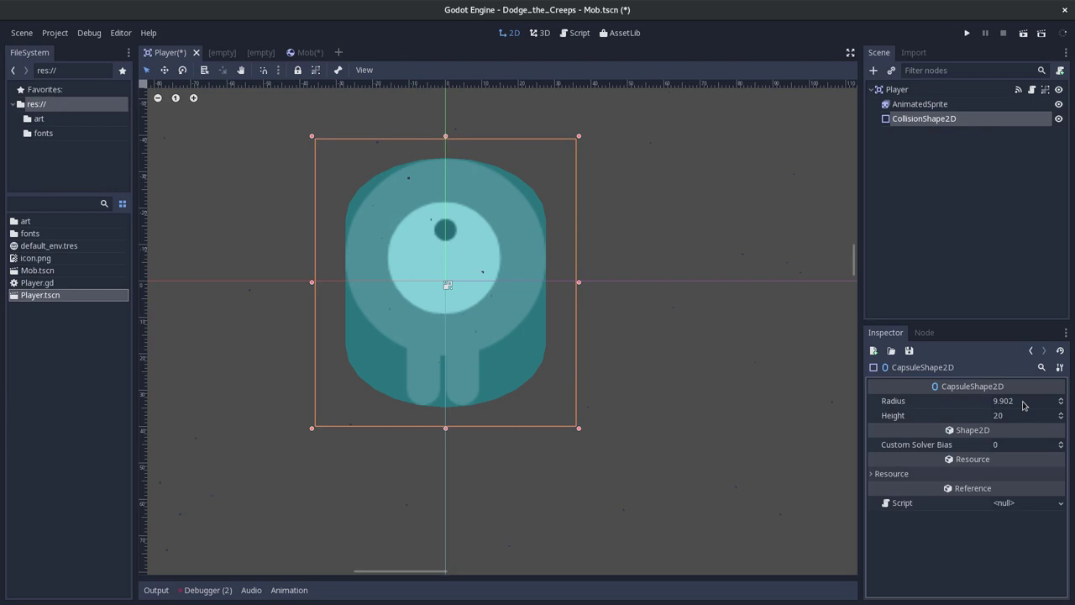
left_click(917, 105)
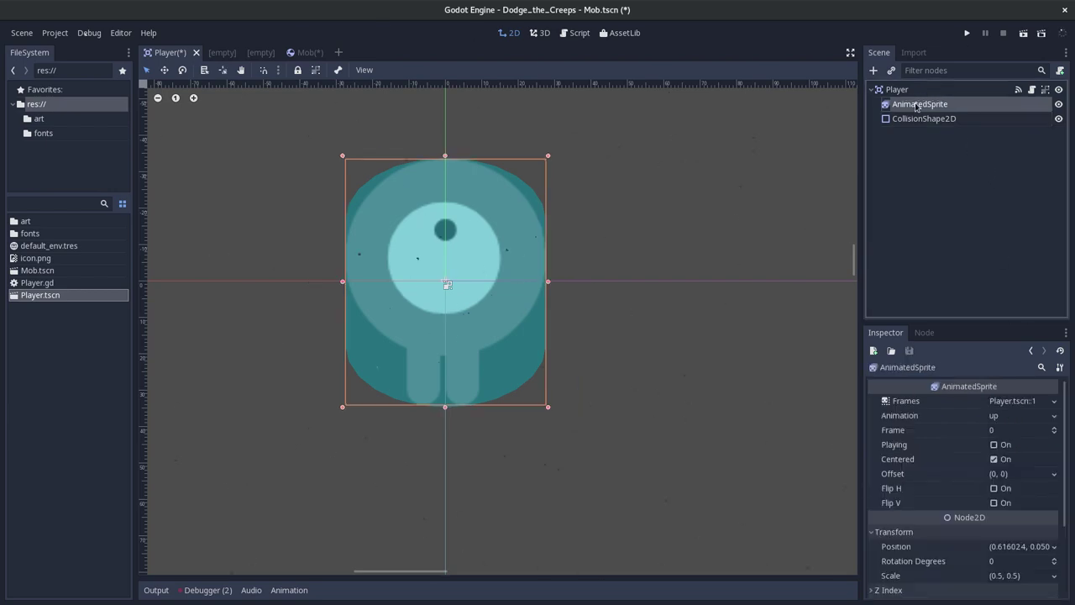
left_click(916, 120)
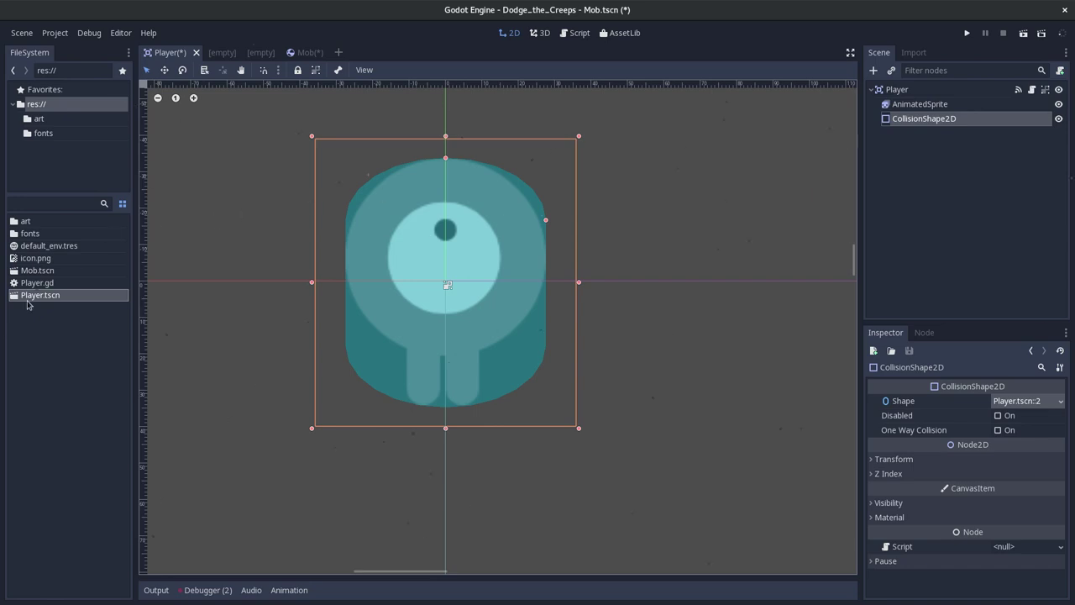
double_click(42, 270)
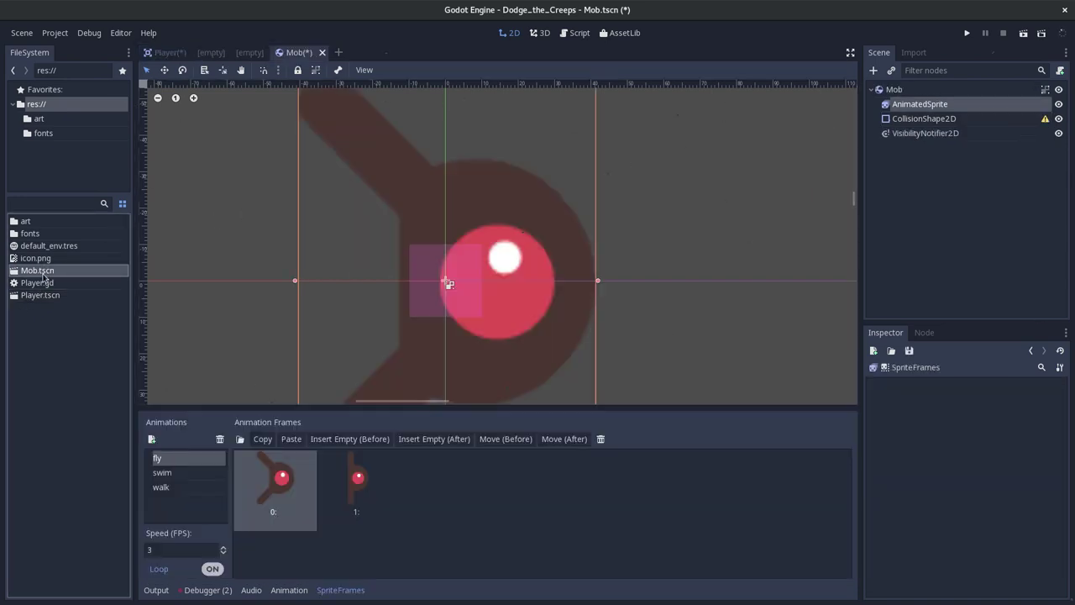
- Assign New CapsuleShape2D to the Shape property of the Mob's CollisionShape2D node
left_click(940, 119)
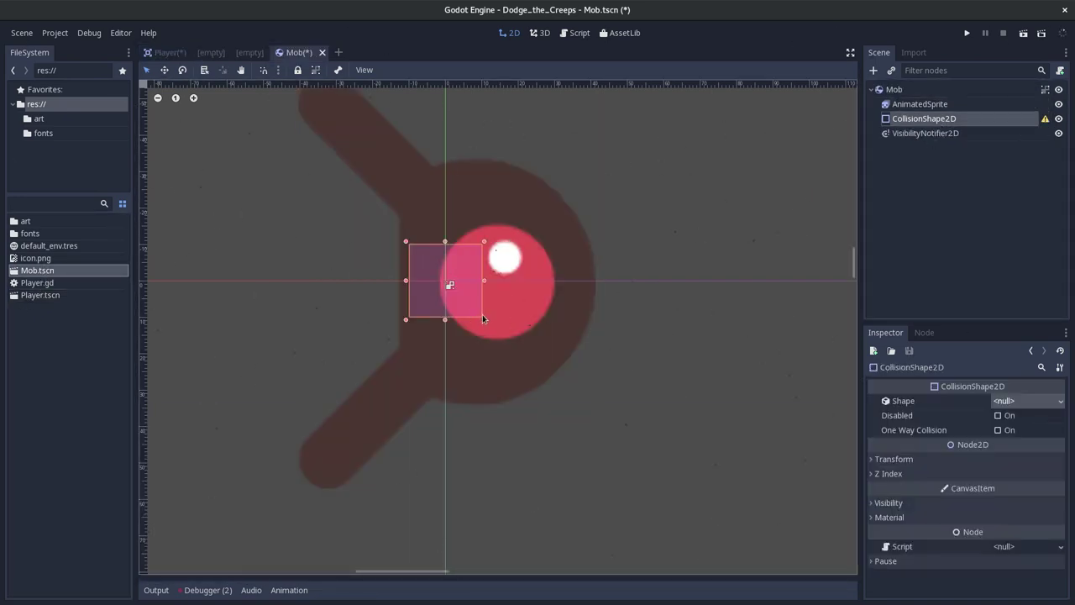
left_click_drag(484, 319, 512, 355)
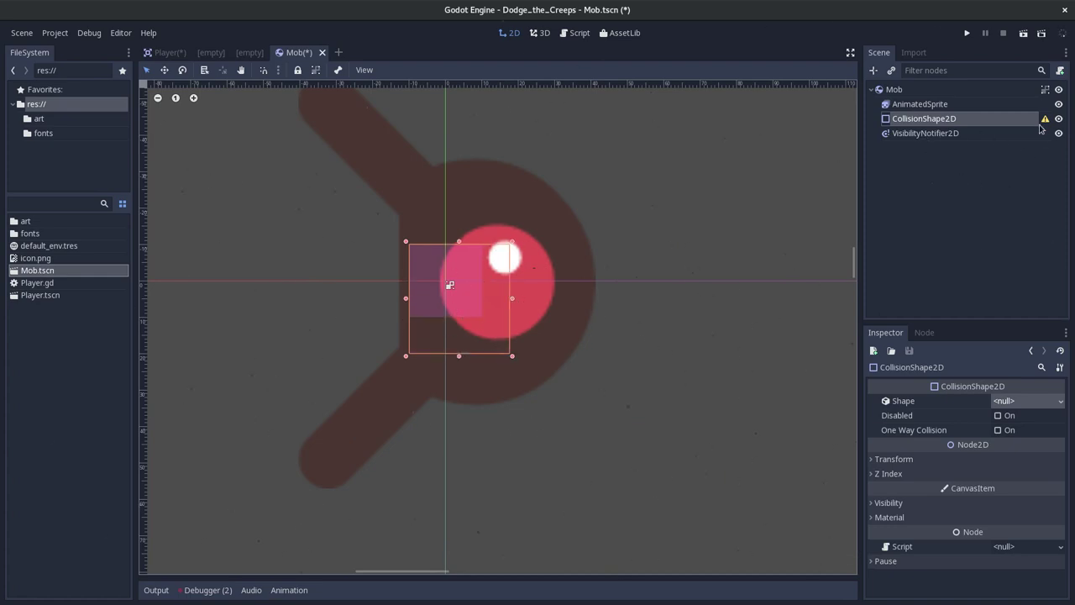
mouse_move(1049, 121)
left_click(1035, 403)
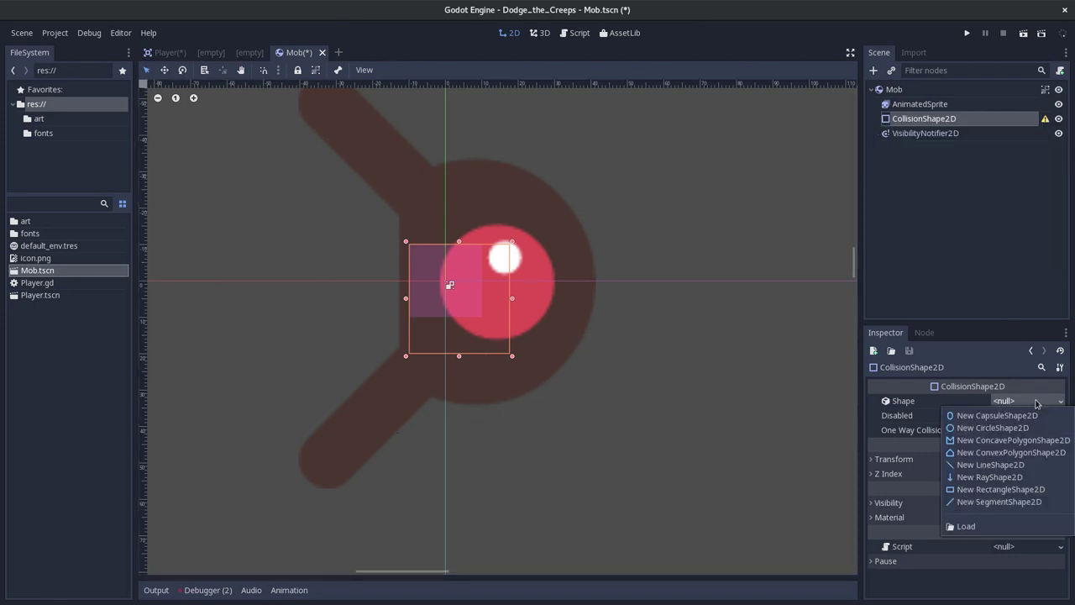
key("alt+Tab")
key("alt+Tab")
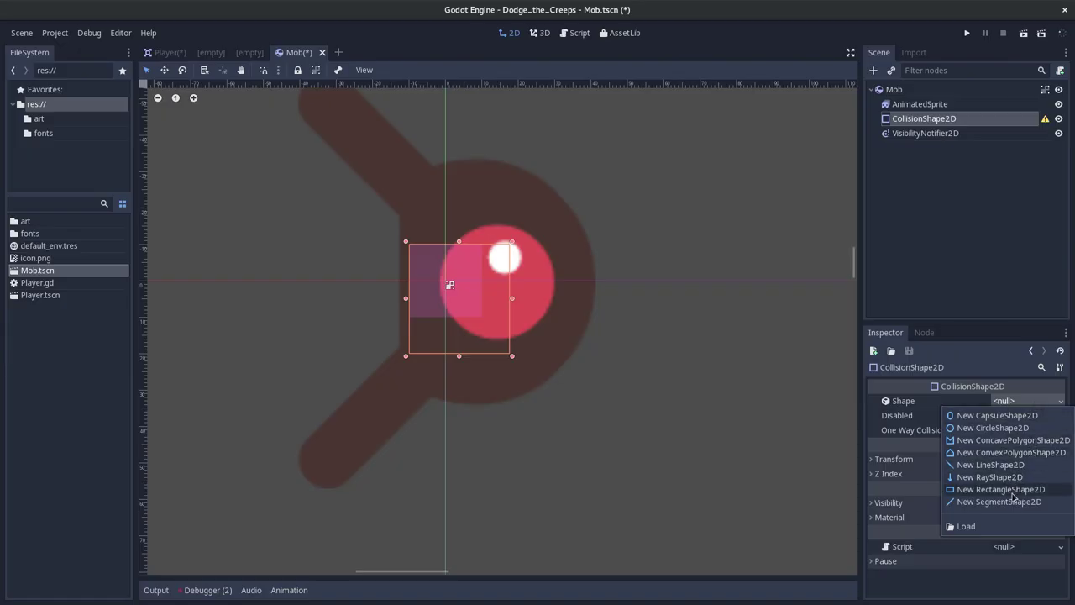
left_click(1002, 417)
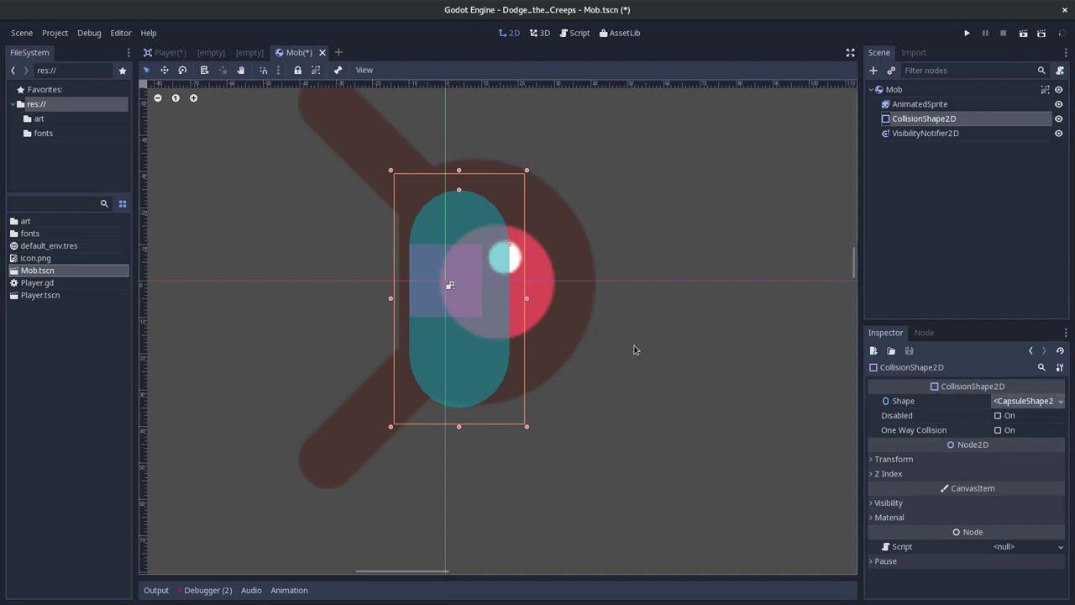
- Drag the capsule's handles so the collision shape covers the mob sprite
scroll(685, 254, "down", 2)
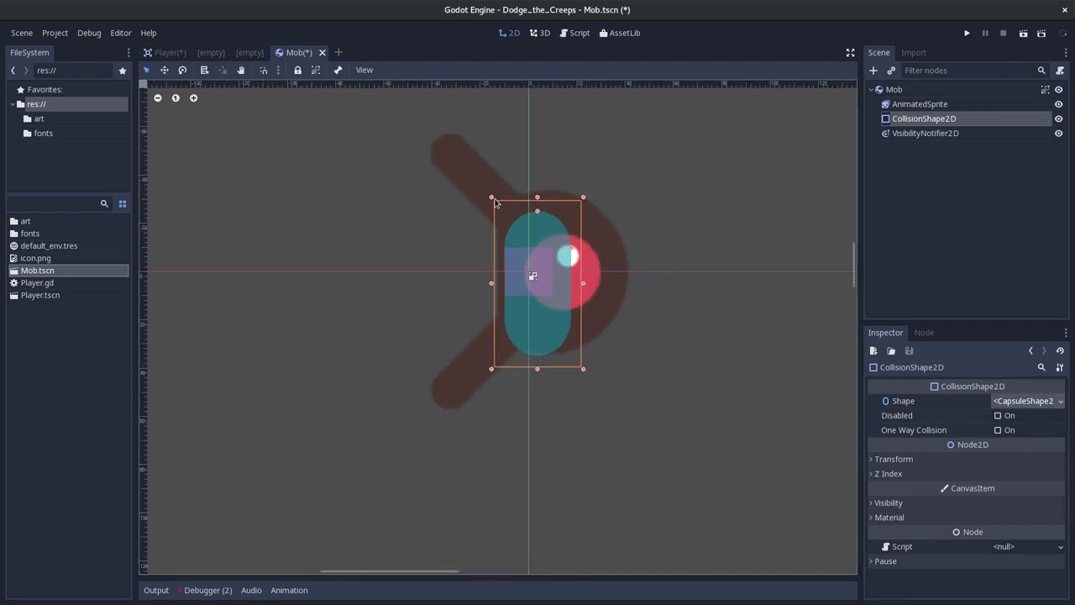
mouse_move(493, 199)
left_mouse_down()
mouse_move(374, 100)
mouse_move(387, 111)
left_mouse_up()
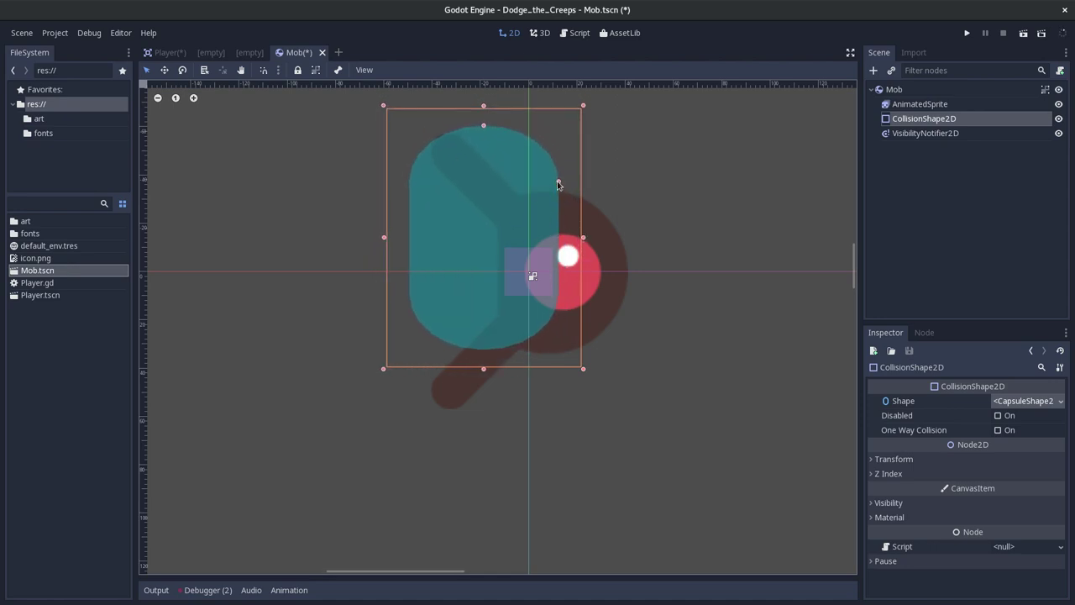
left_click_drag(557, 184, 576, 182)
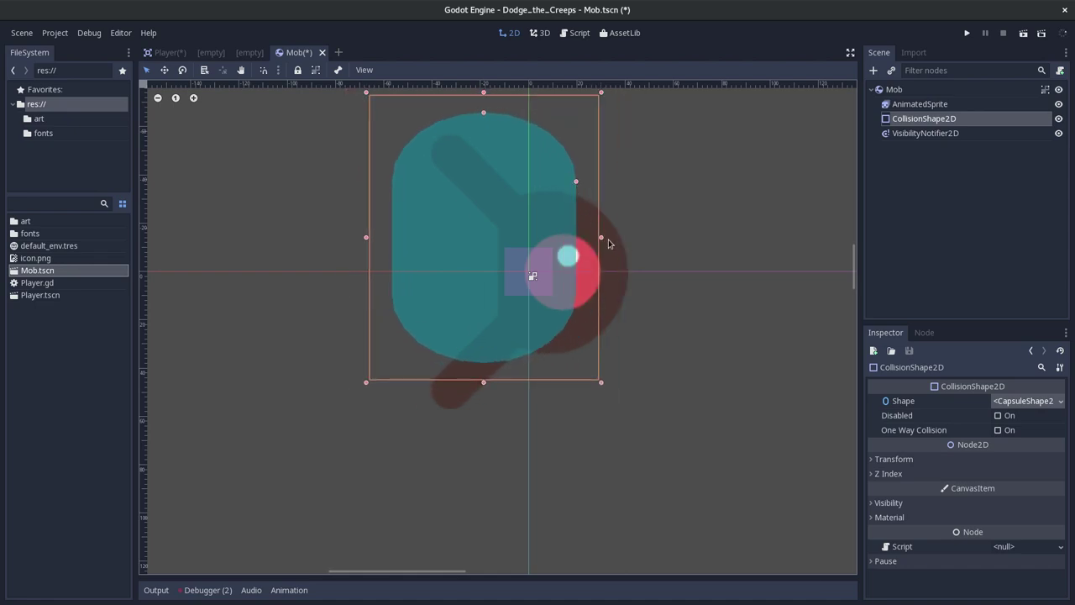
left_click_drag(601, 237, 653, 276)
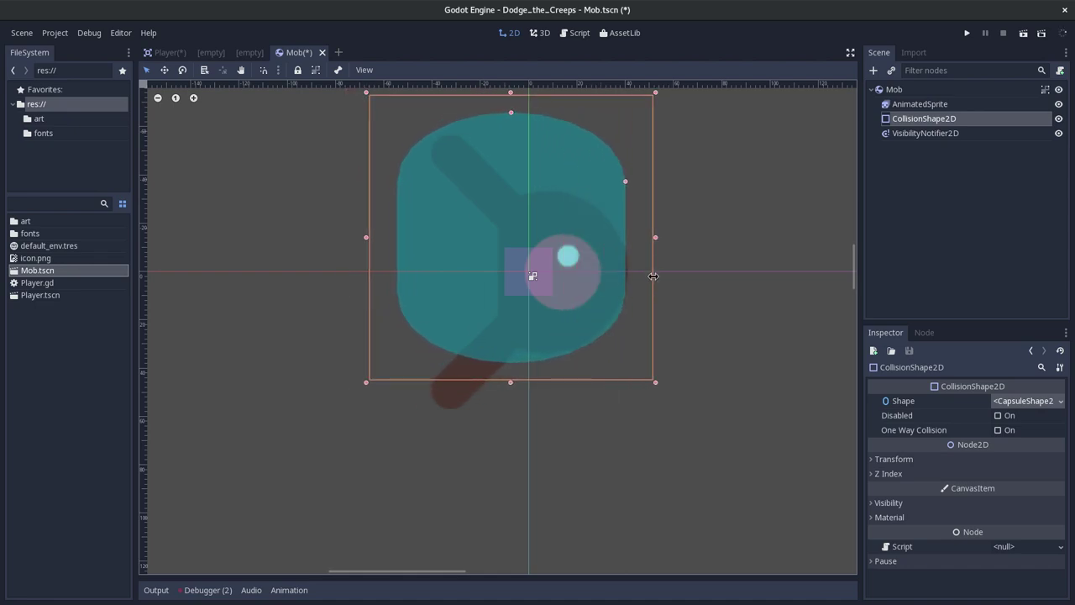
left_click_drag(510, 383, 507, 448)
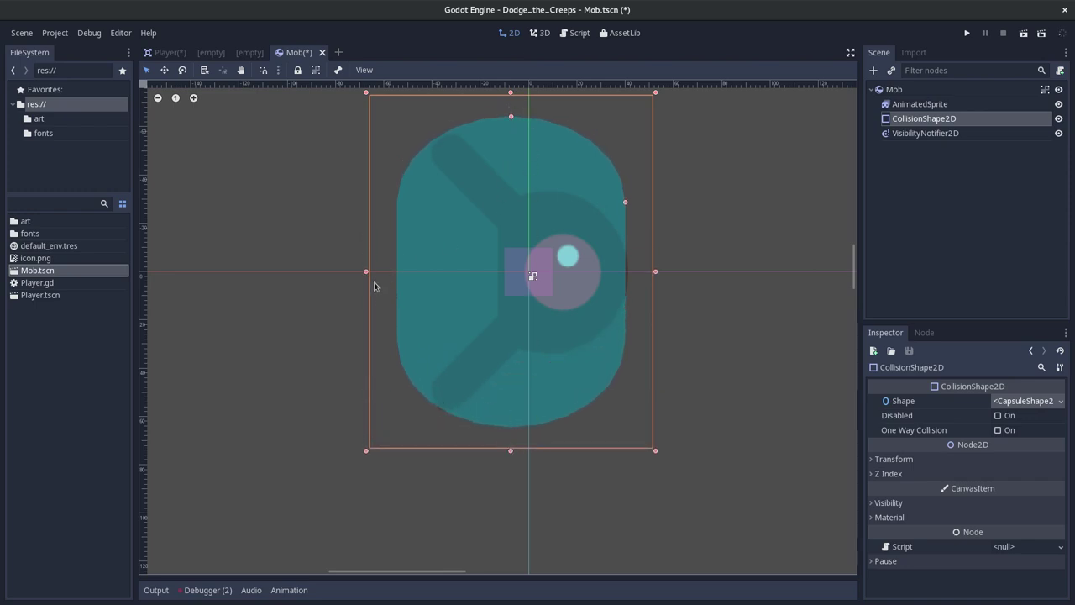
left_click_drag(655, 274, 657, 273)
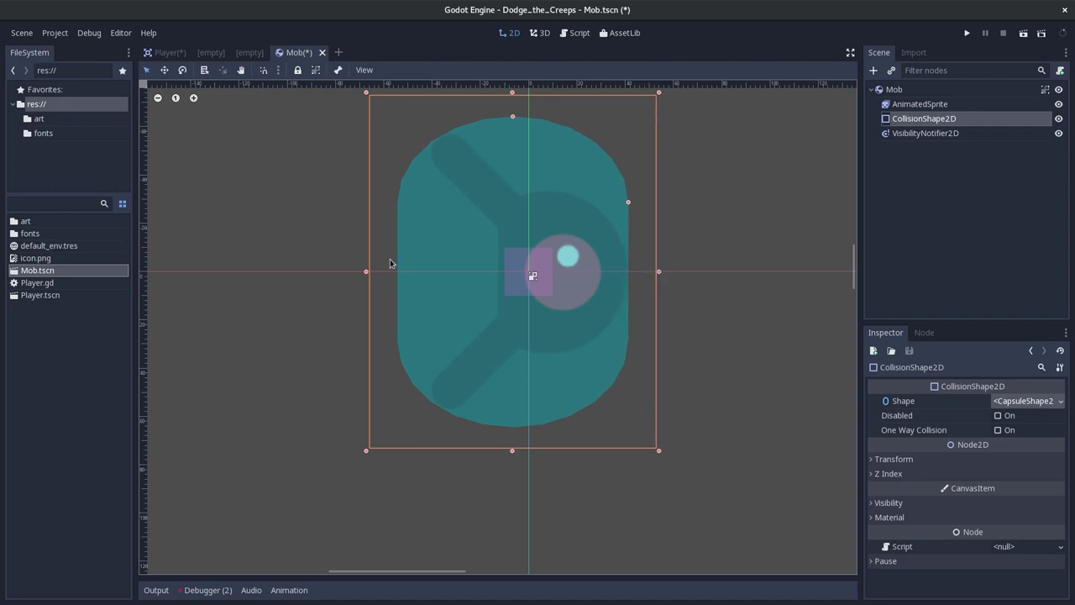
left_click_drag(366, 272, 373, 269)
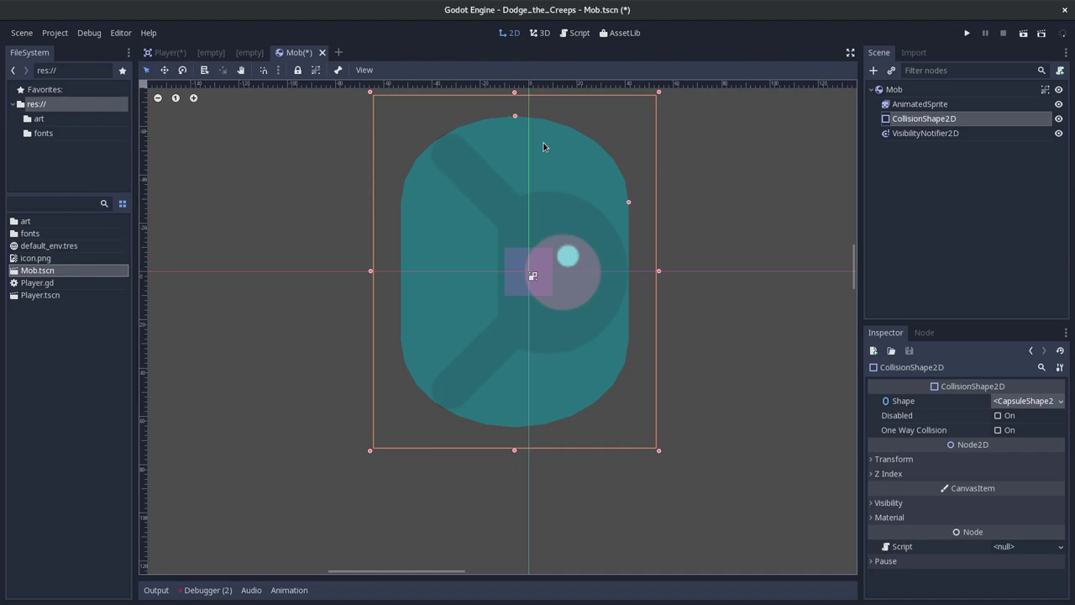
- Save the Mob scene, check the tutorial docs, and select the Mob root node
key("ctrl+s")
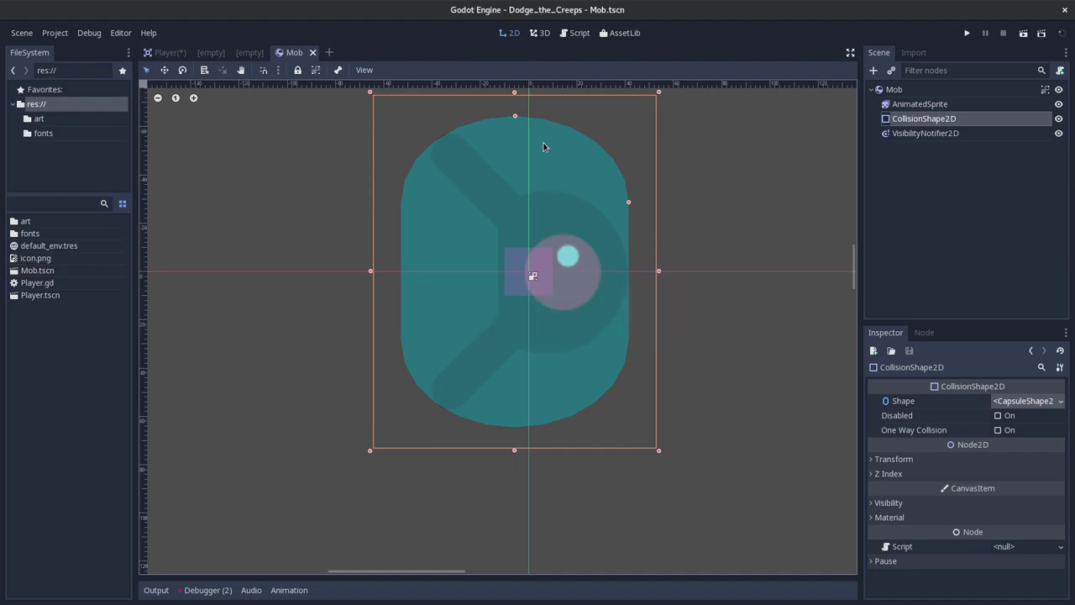
key("alt+Tab")
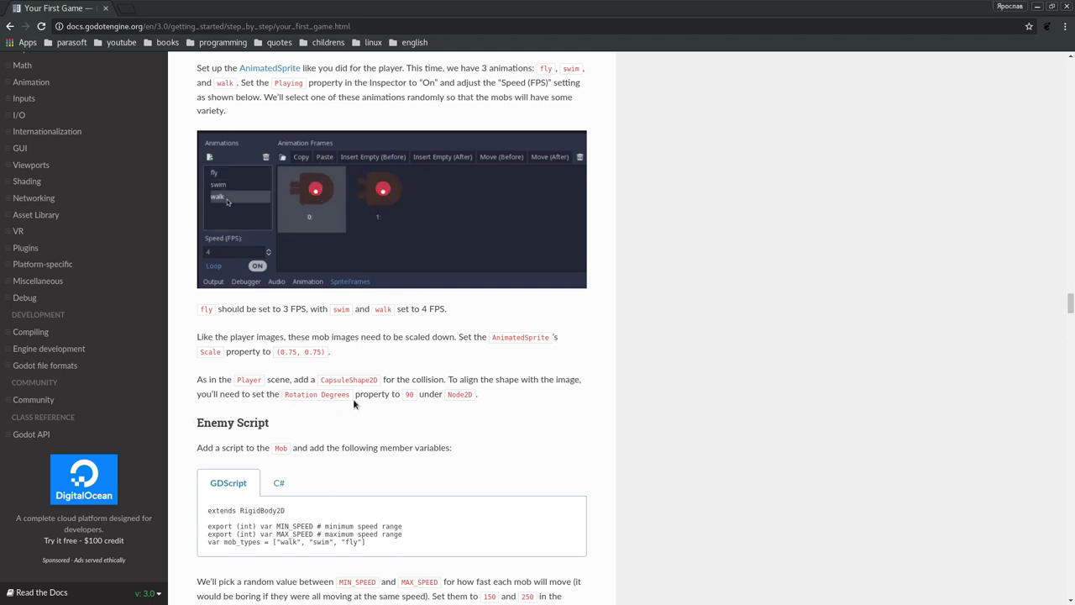
key("alt+Tab")
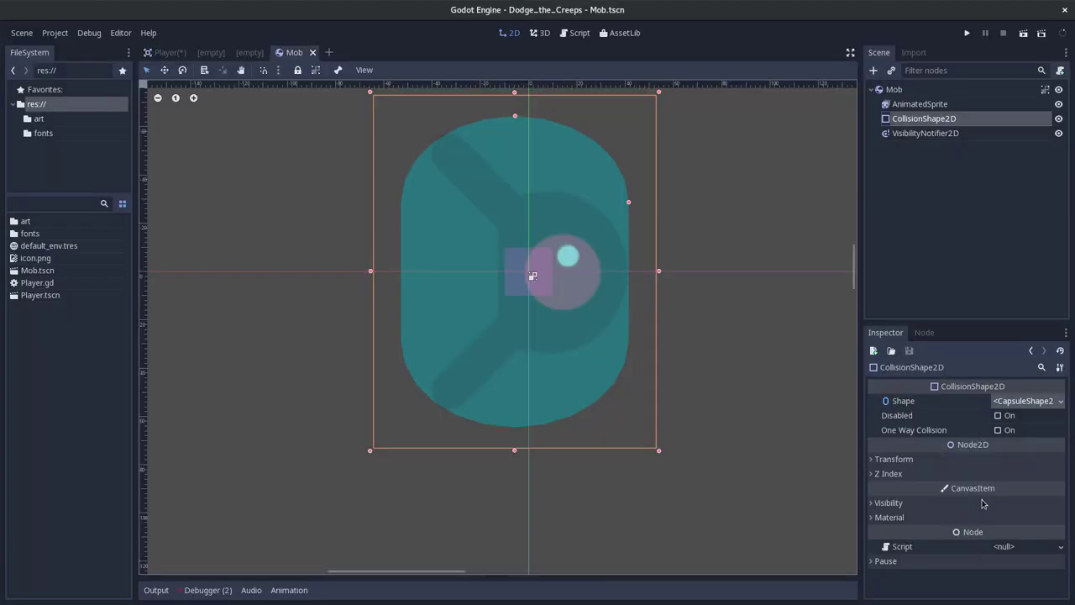
left_click(914, 90)
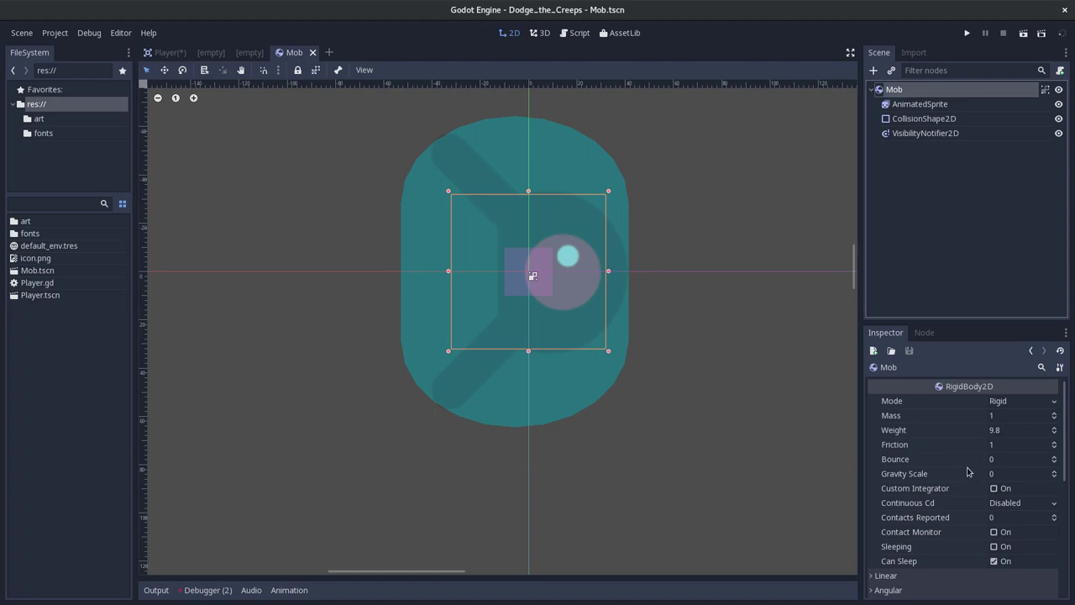
scroll(967, 473, "down", 5)
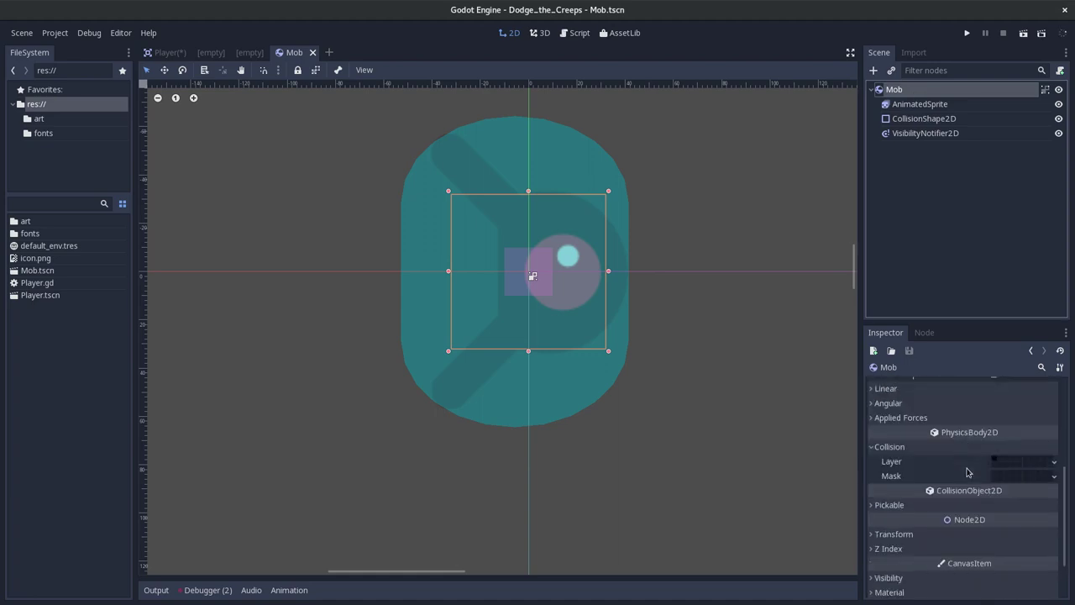
key("Down")
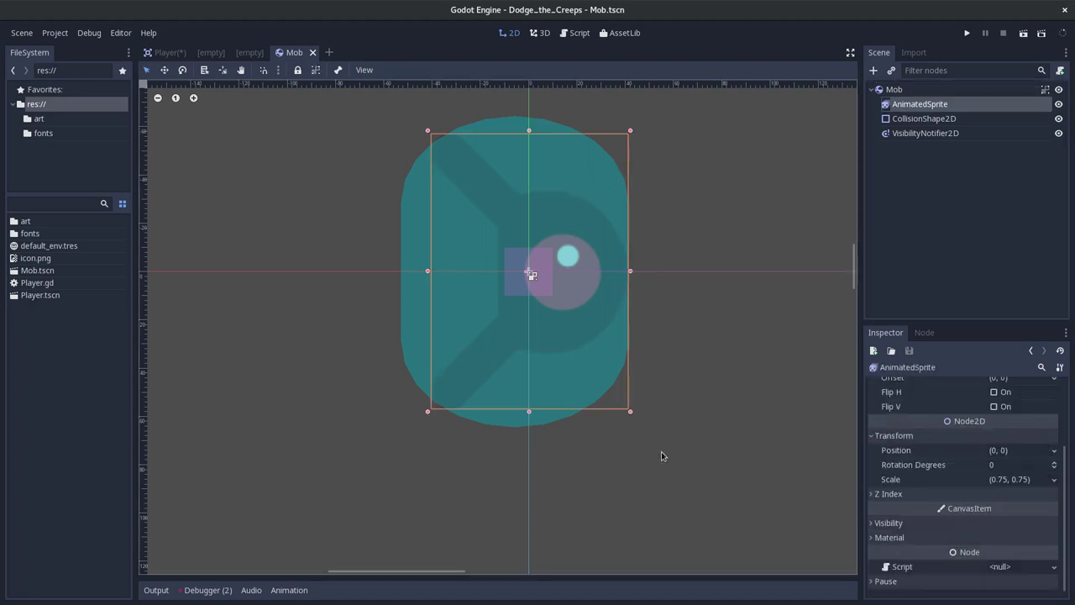
key("alt+Tab")
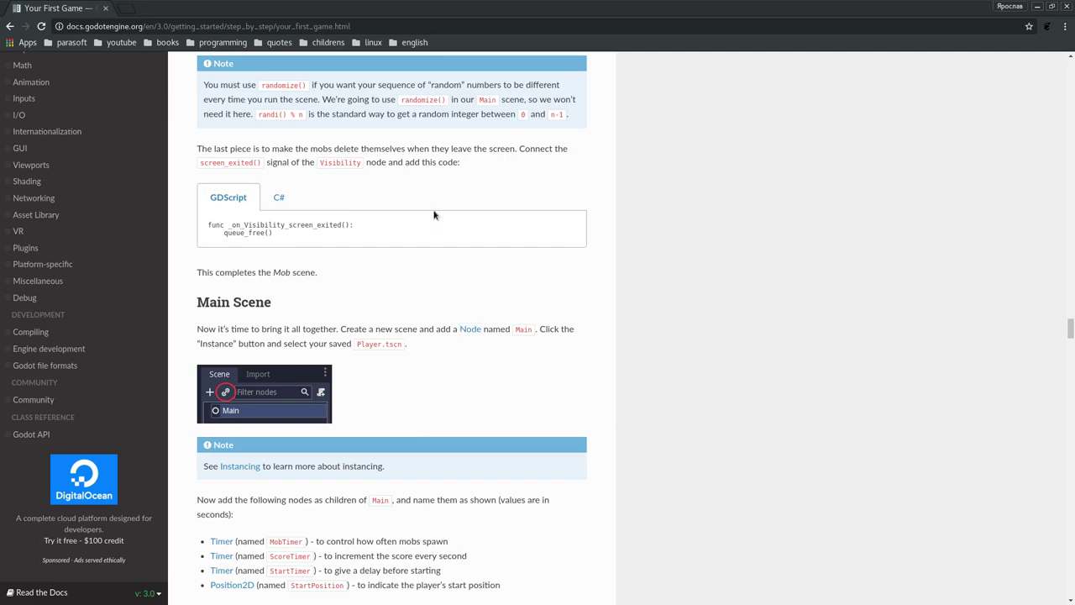
scroll(434, 216, "up", 3)
scroll(443, 264, "up", 5)
scroll(442, 264, "down", 7)
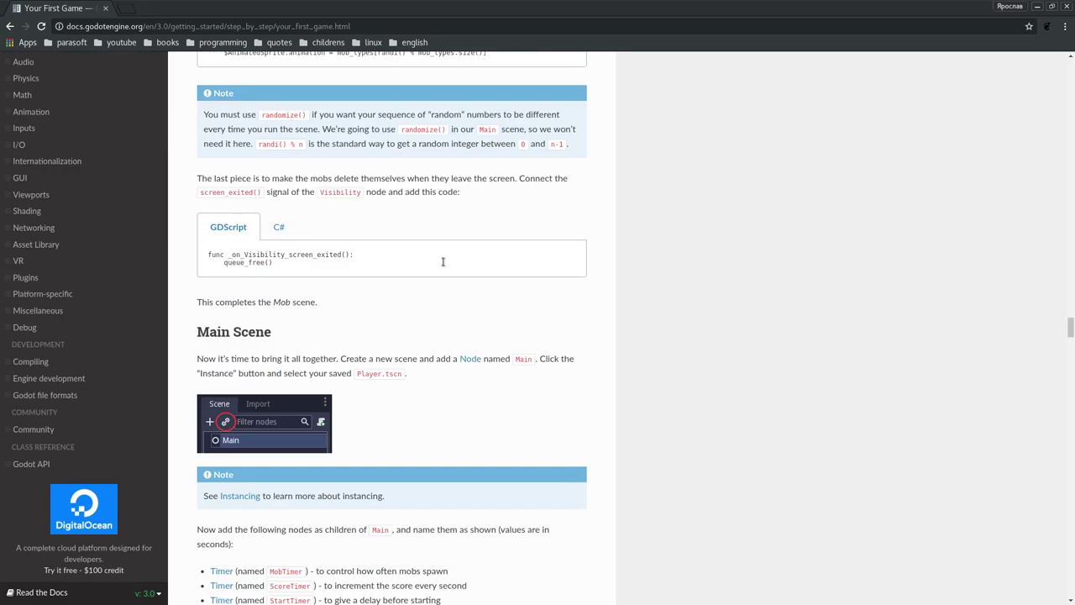
scroll(442, 264, "down", 8)
scroll(443, 263, "up", 3)
scroll(443, 264, "up", 10)
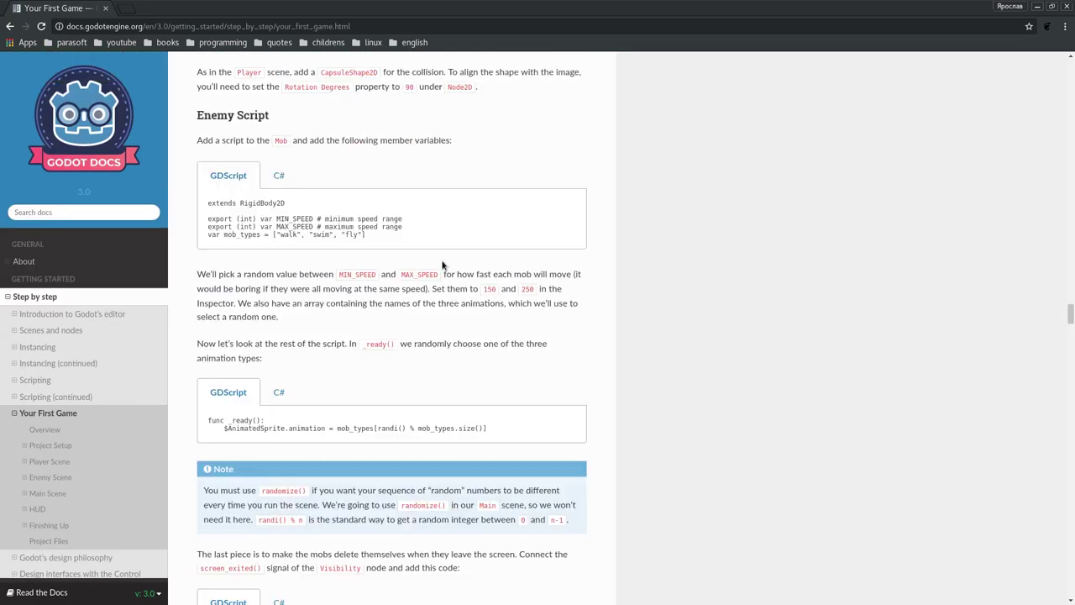
scroll(453, 285, "up", 8)
scroll(472, 307, "up", 1)
scroll(472, 308, "up", 4)
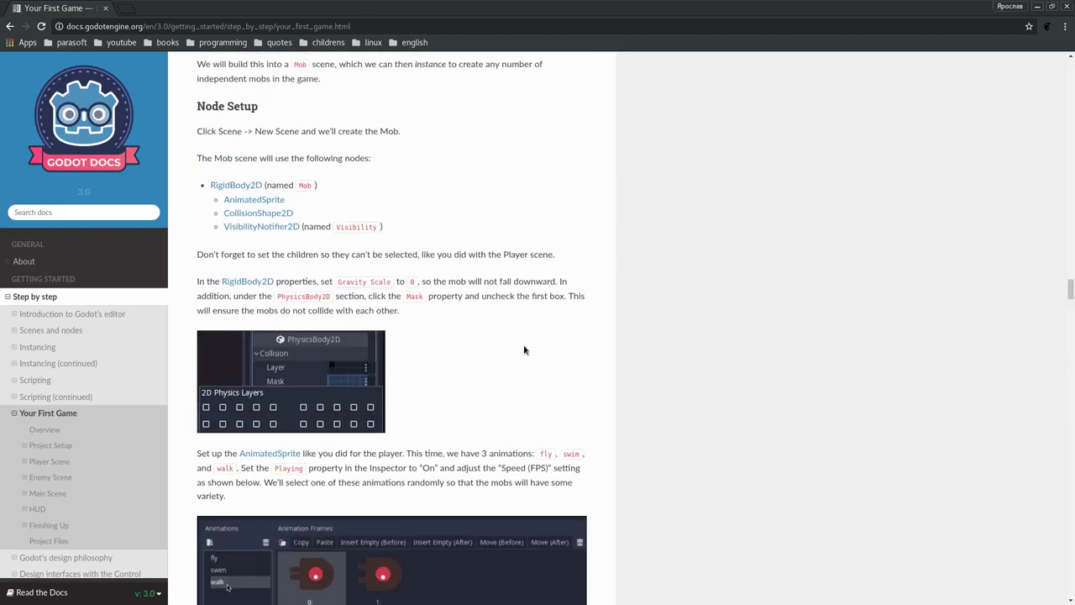
scroll(445, 336, "down", 4)
scroll(408, 370, "down", 5)
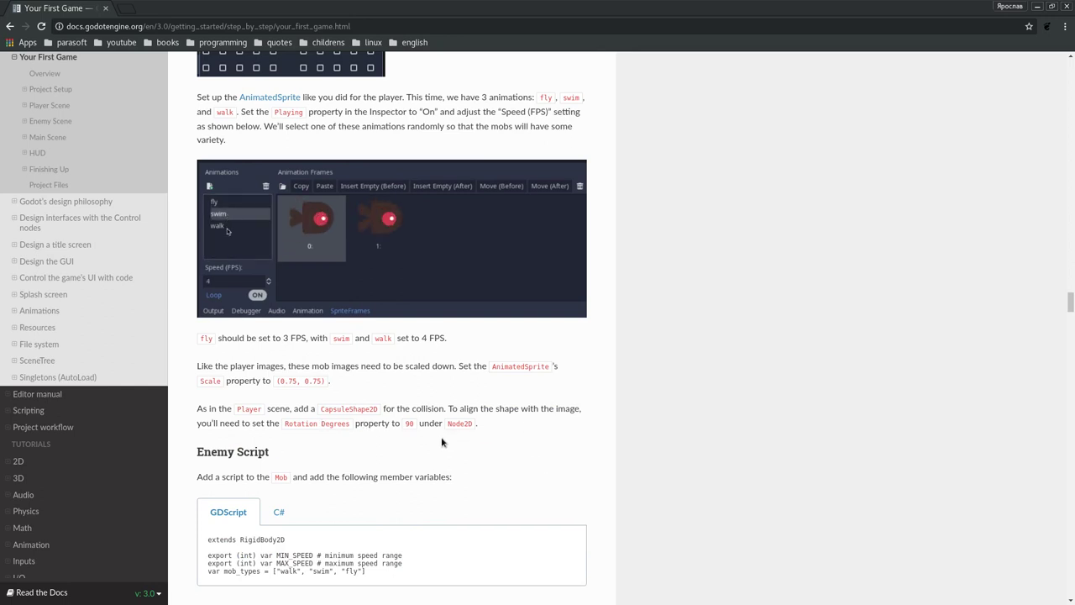
key("alt+Tab")
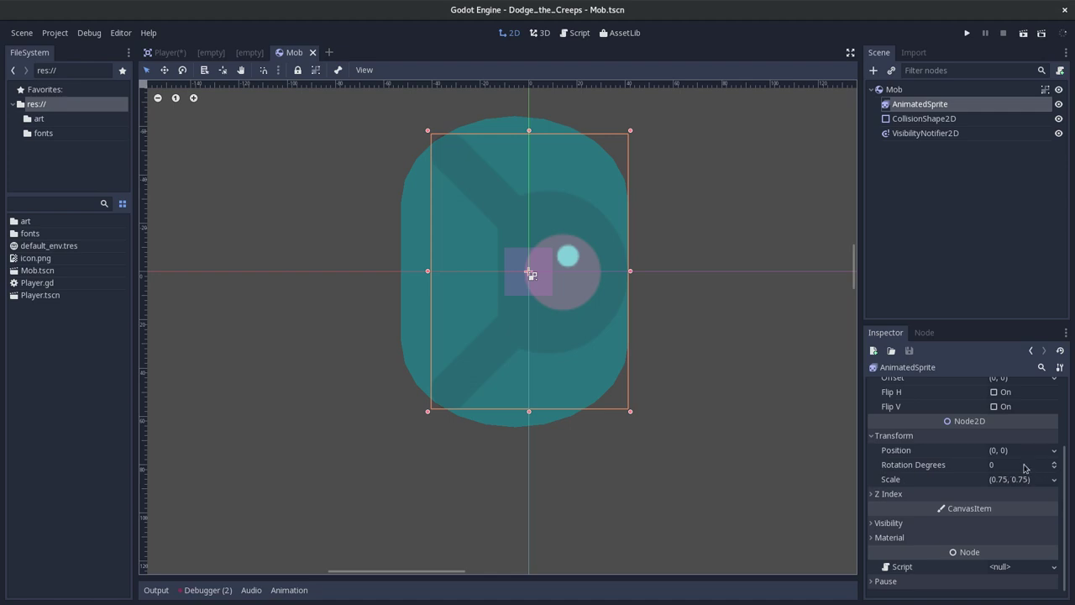
- Set the AnimatedSprite's Rotation Degrees to 90, undoing an accidental resize in the viewport
left_click(1023, 467)
type("90")
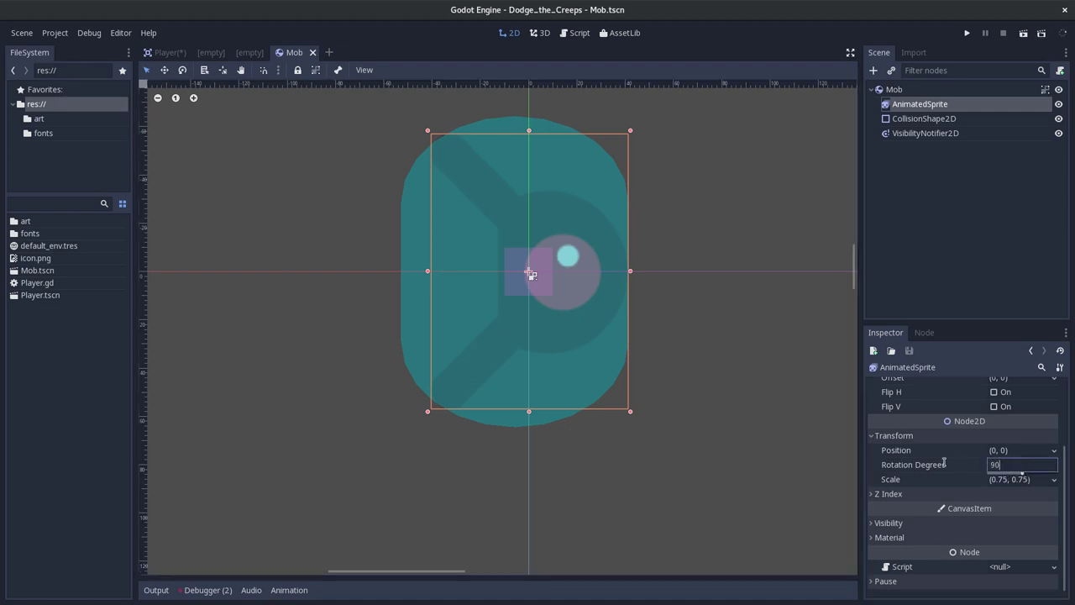
key("Return")
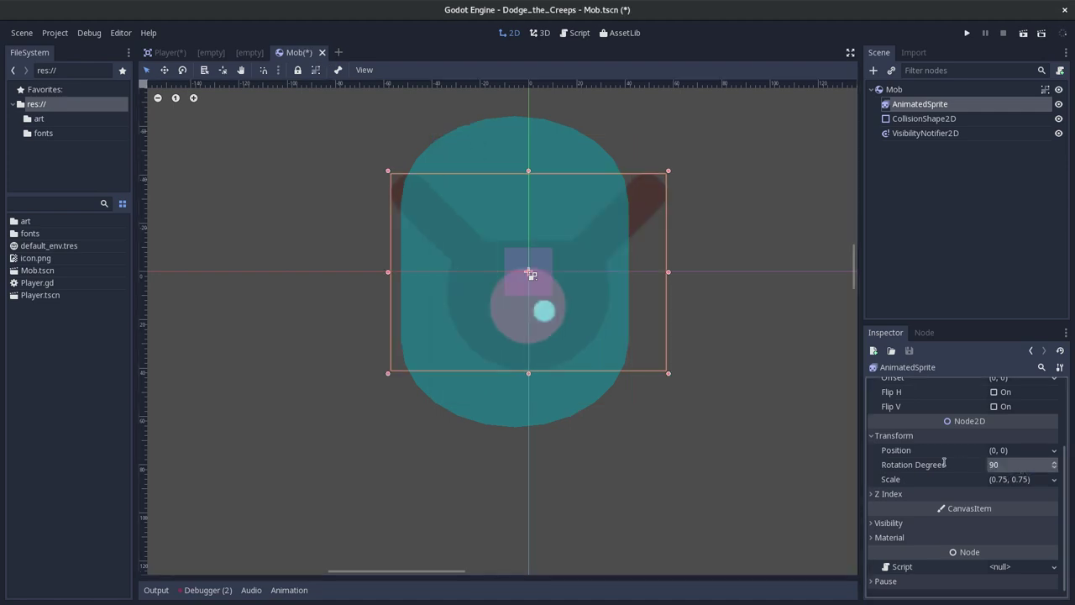
left_click(442, 217)
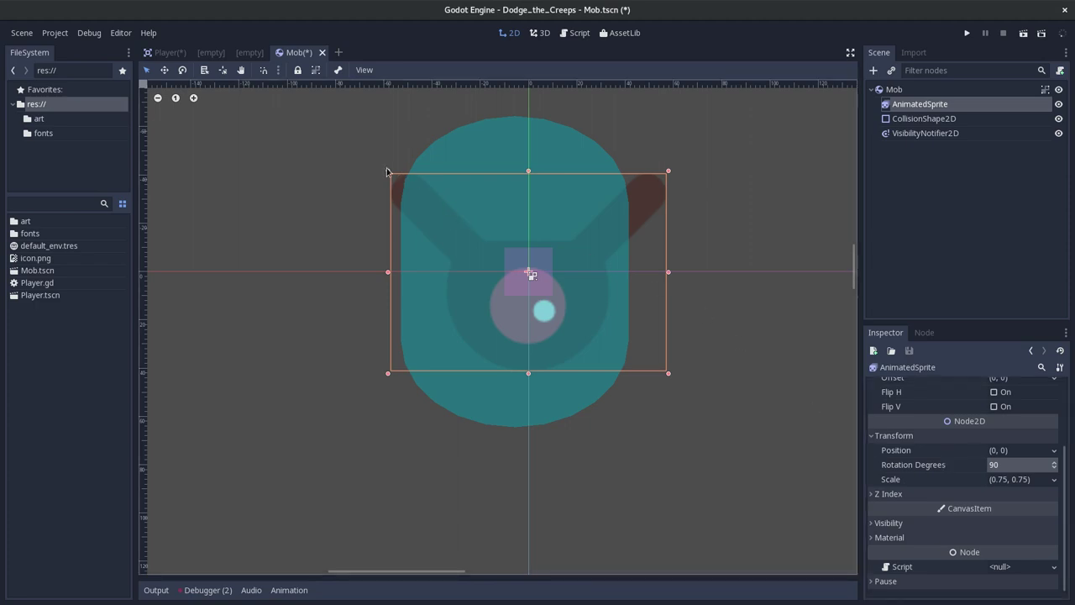
left_click_drag(387, 172, 386, 172)
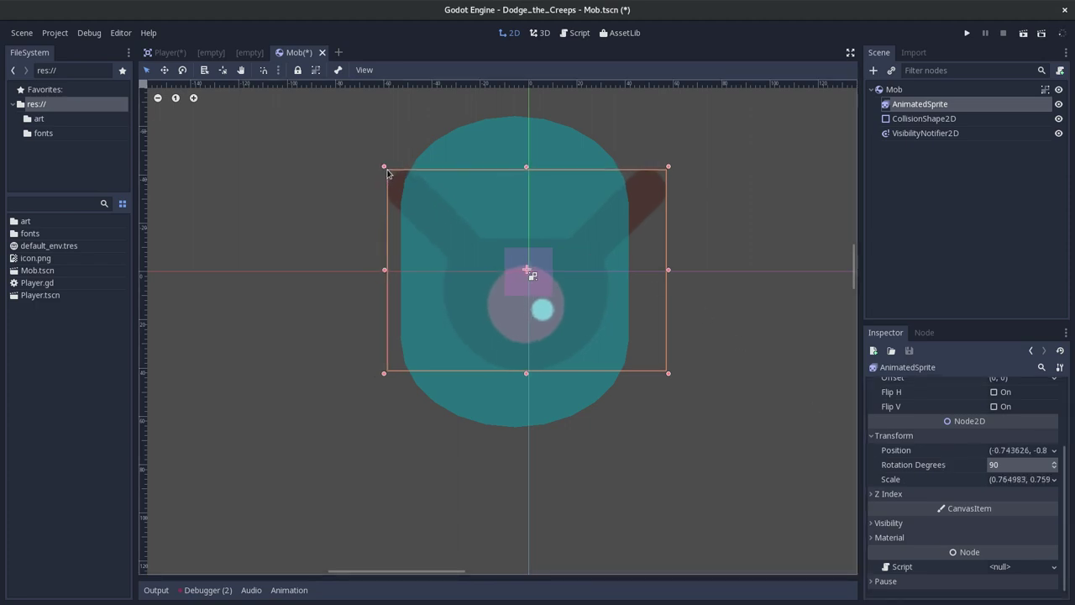
key("ctrl+z")
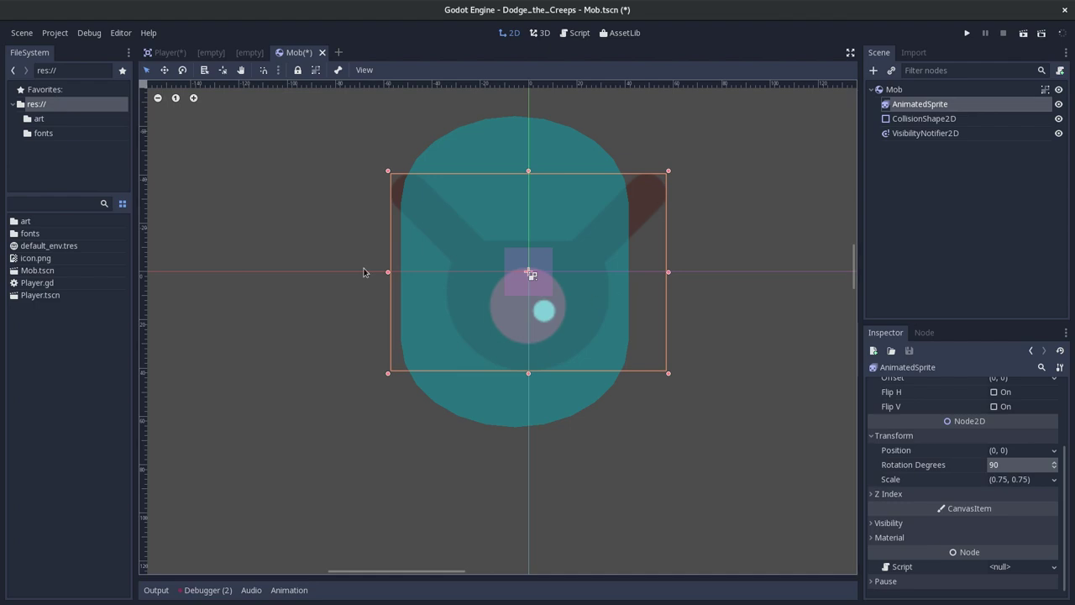
left_click(918, 118)
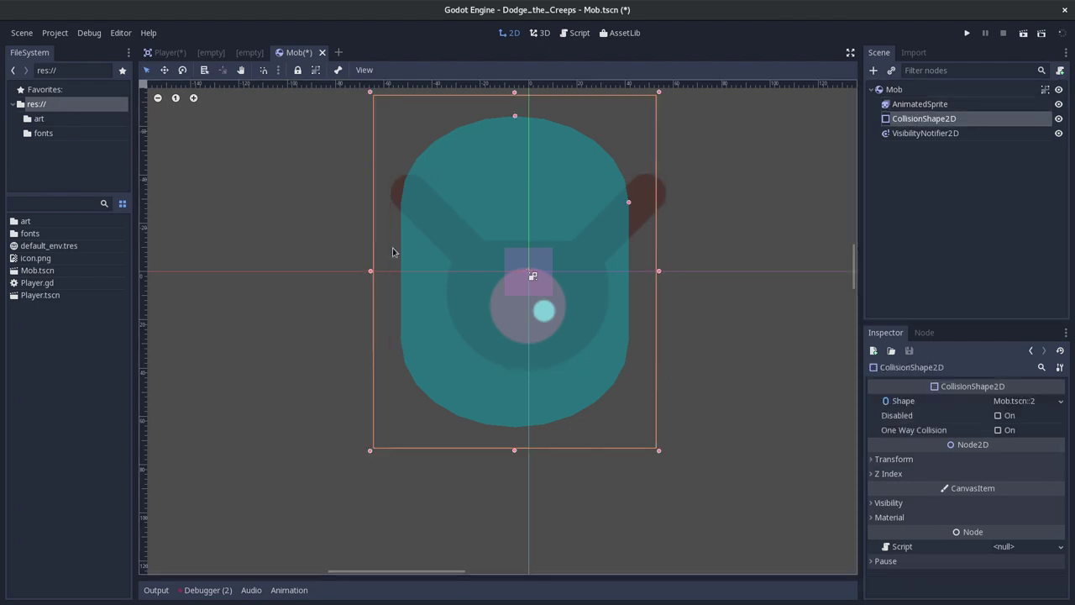
- Widen the capsule on both sides, shorten its top and bottom to fit the rotated sprite, and save
left_click_drag(370, 276, 354, 276)
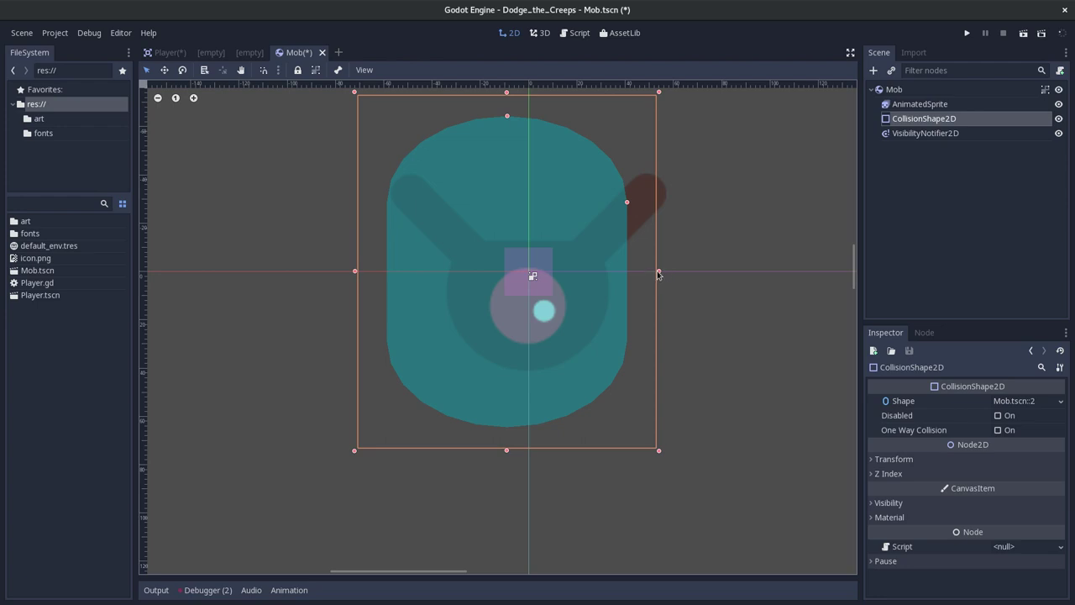
left_click_drag(658, 273, 707, 272)
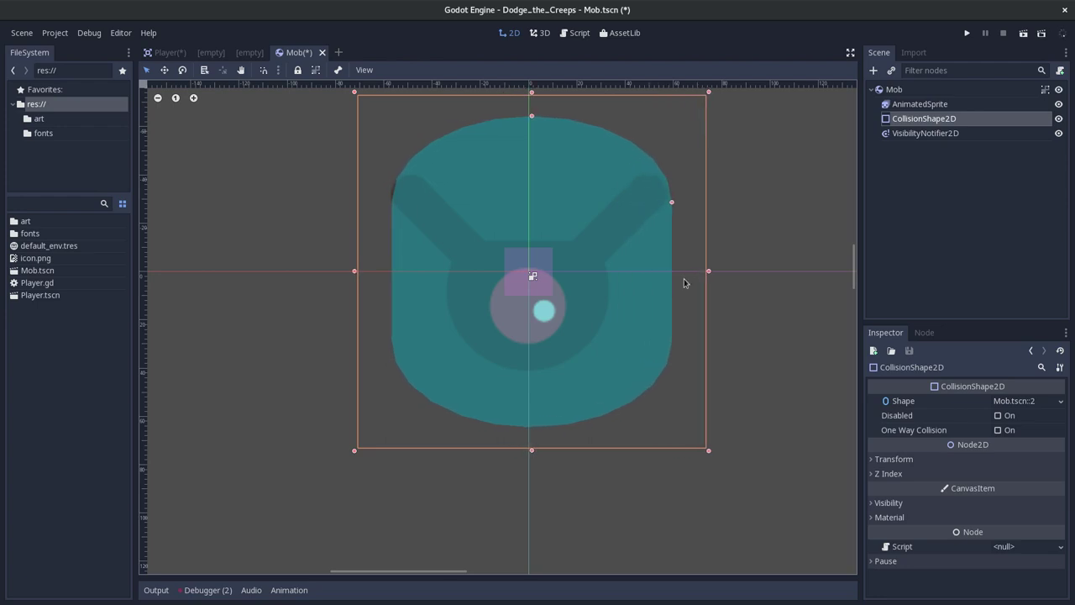
left_click_drag(355, 272, 349, 272)
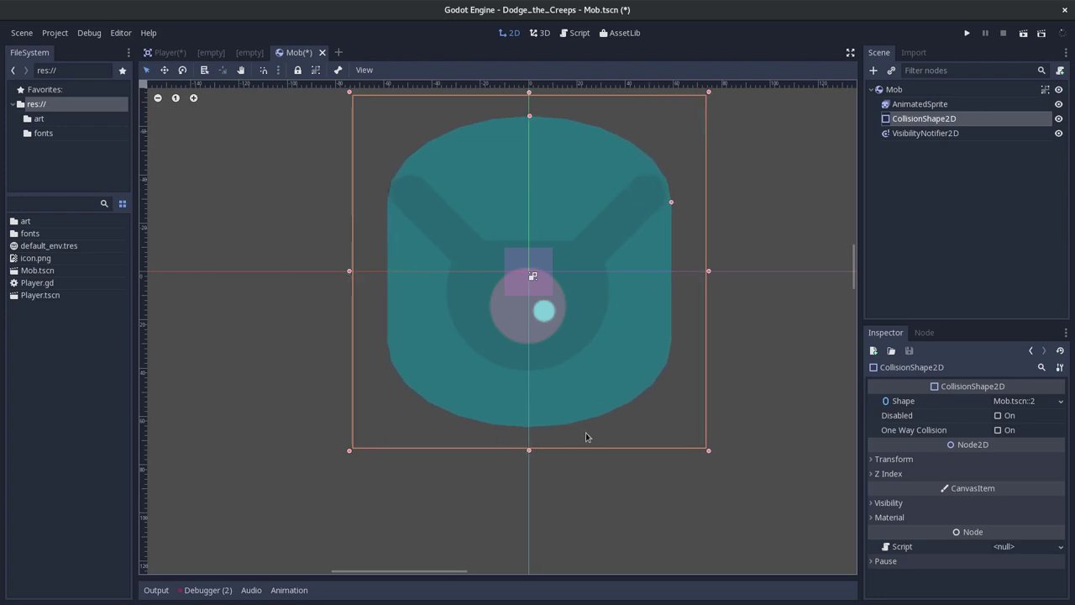
left_click_drag(538, 455, 540, 390)
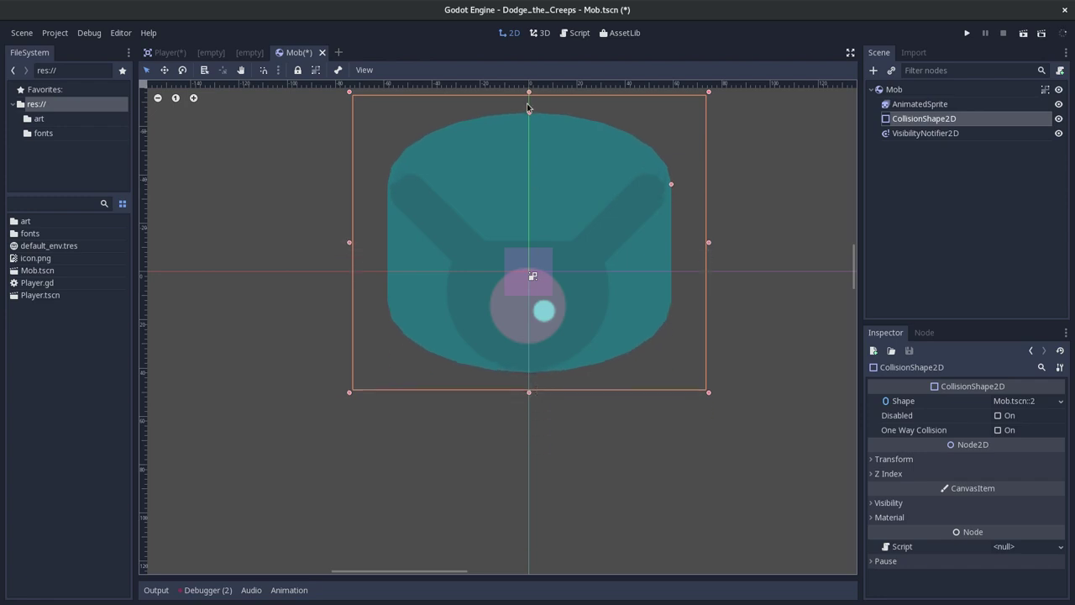
left_click_drag(530, 91, 526, 120)
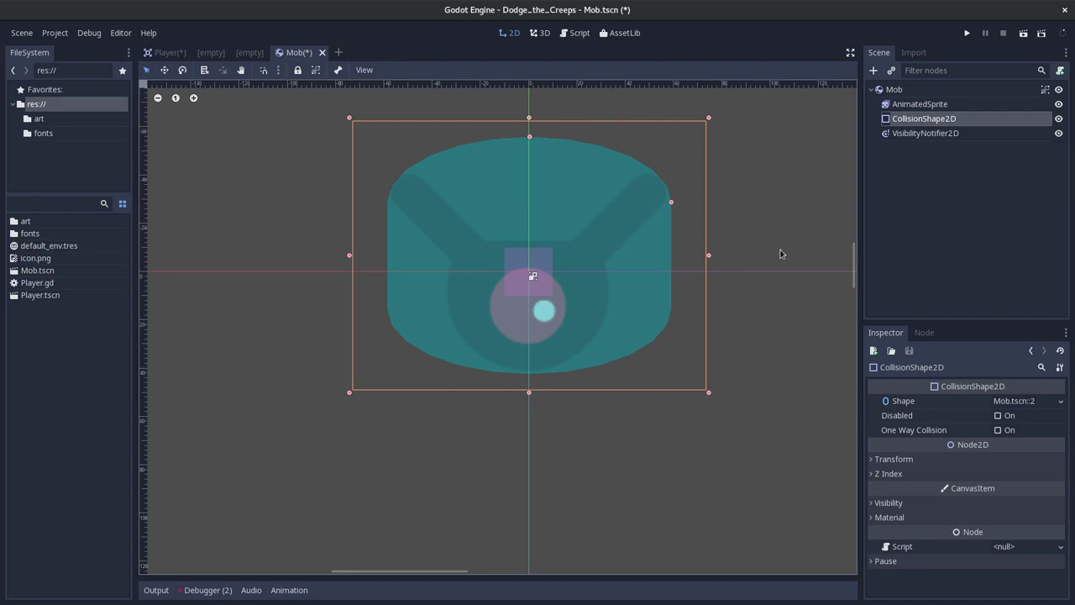
key("ctrl+s")
key("alt+Tab")
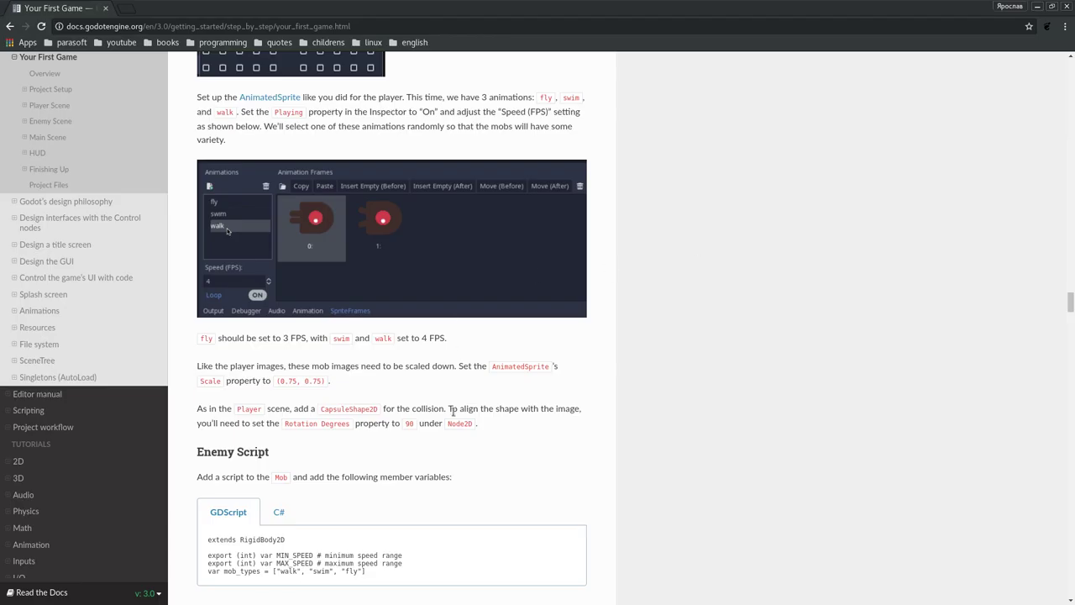
- Scroll the tutorial to the Enemy Script section listing MIN_SPEED, MAX_SPEED and mob_types
scroll(205, 347, "down", 3)
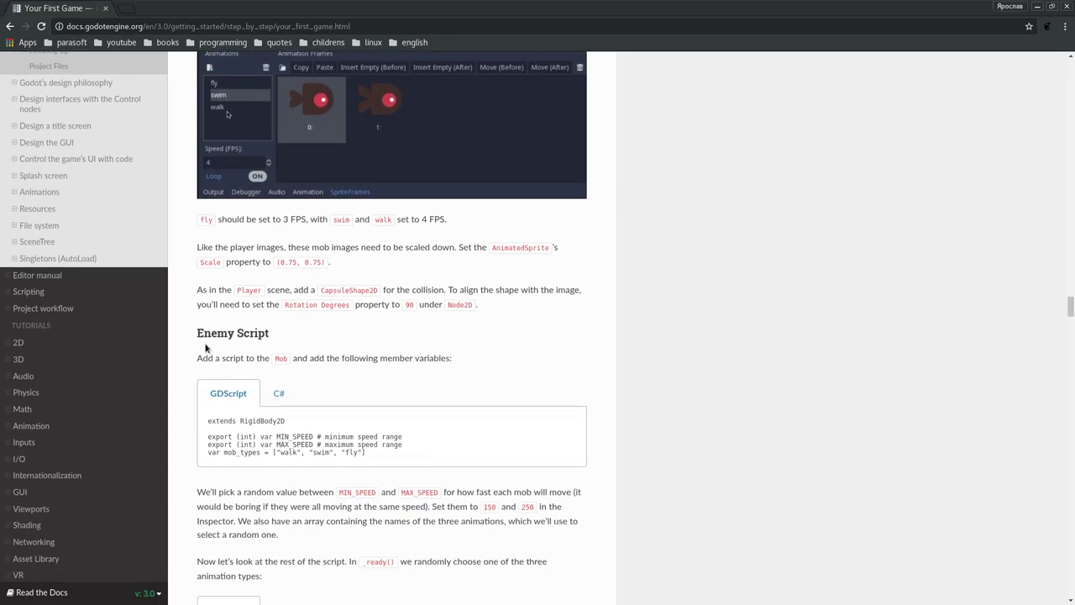
double_click(233, 357)
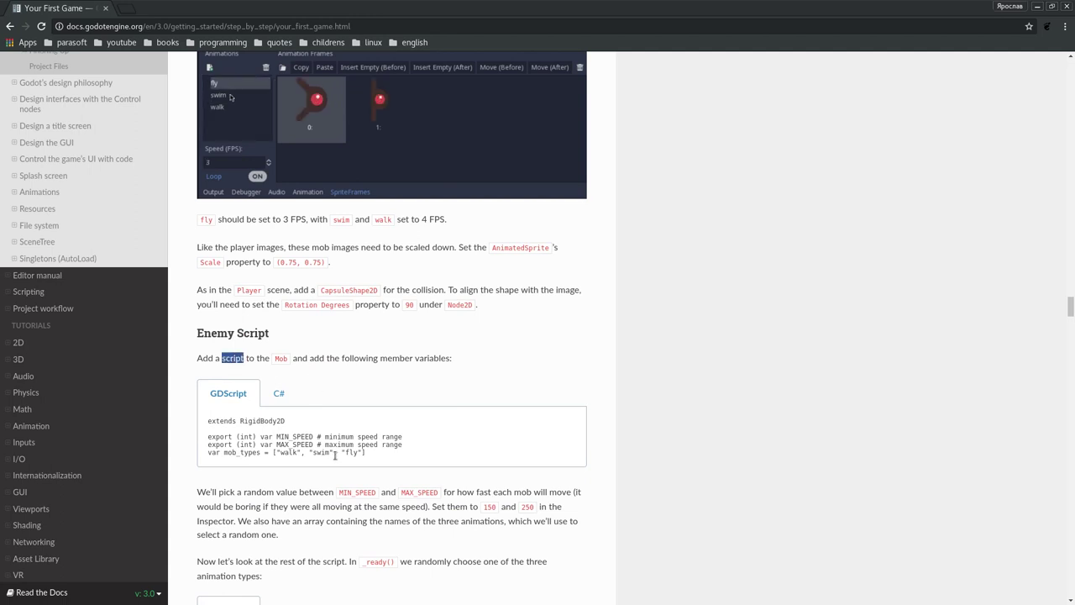
left_click(256, 357)
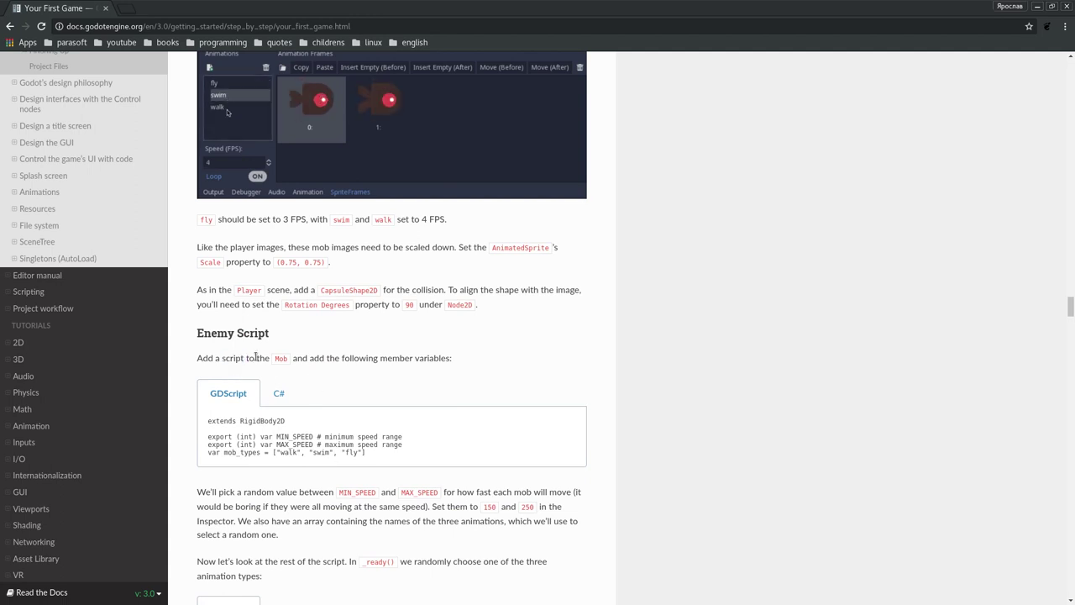
double_click(360, 357)
scroll(346, 362, "down", 2)
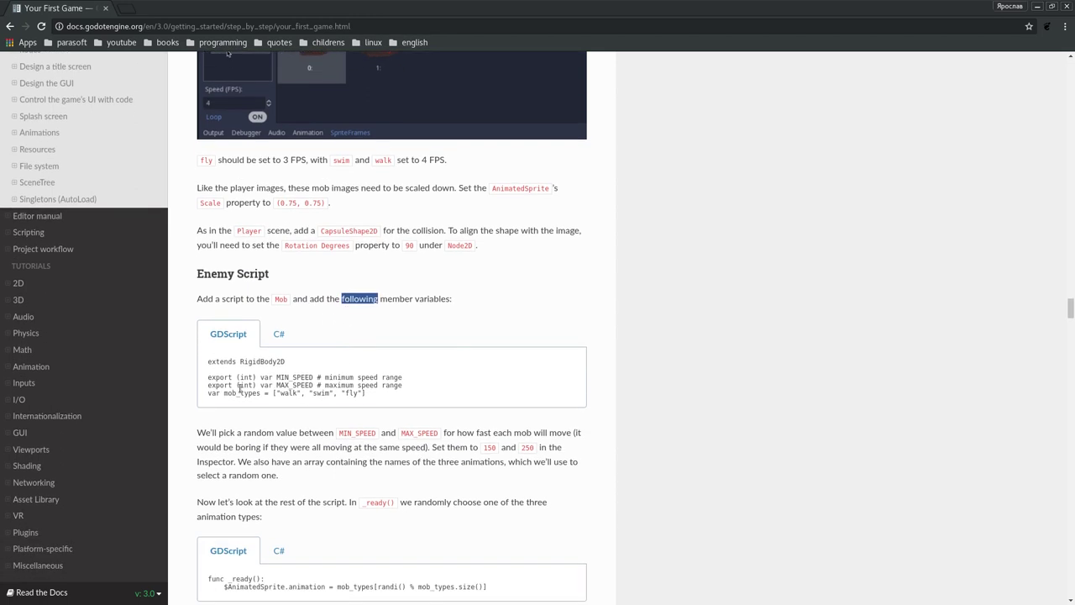
scroll(258, 375, "down", 1)
scroll(257, 376, "down", 1)
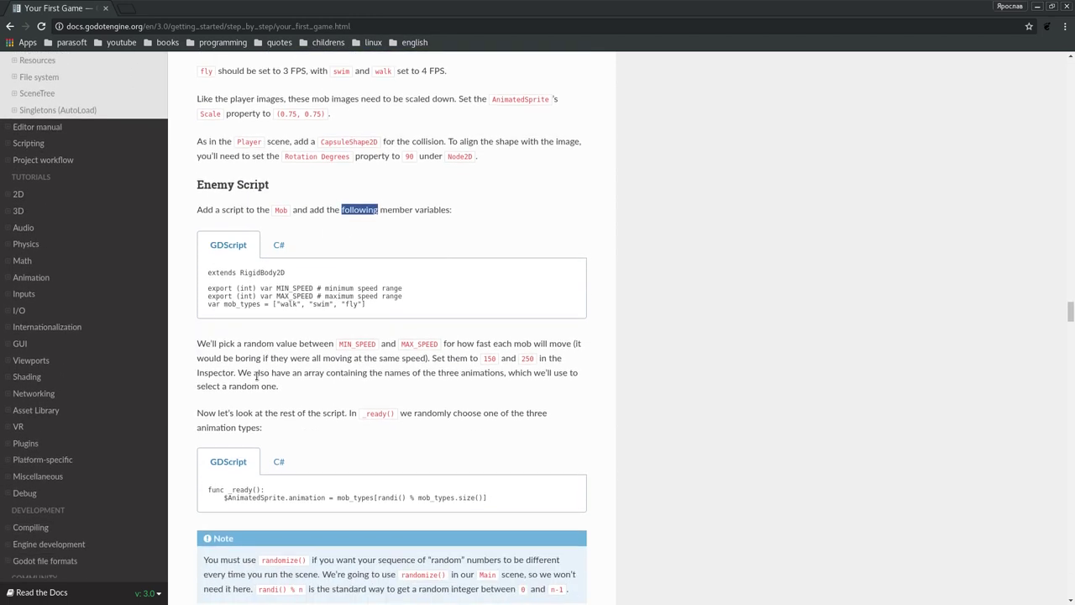
- Attach a GDScript res://Mob.gd extending RigidBody2D to the Mob root node with default settings
key("alt+Tab")
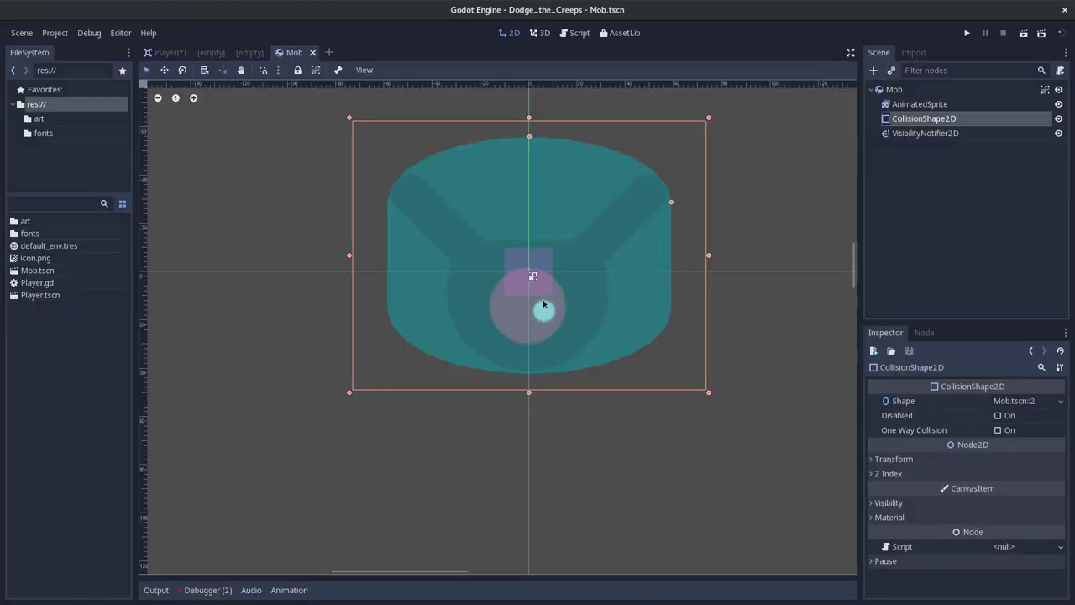
left_click(898, 92)
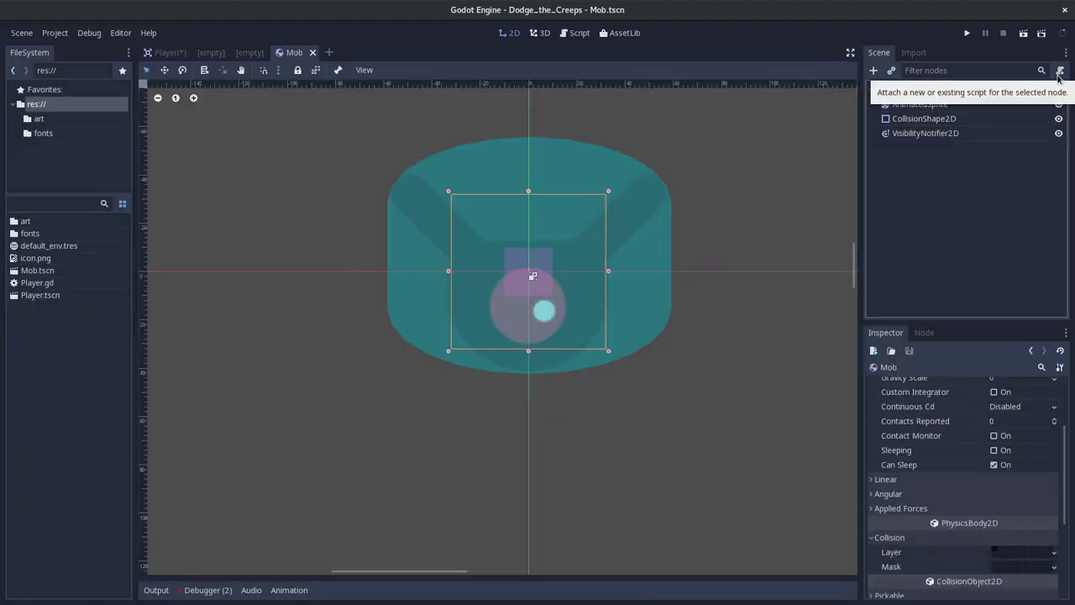
left_click(1058, 74)
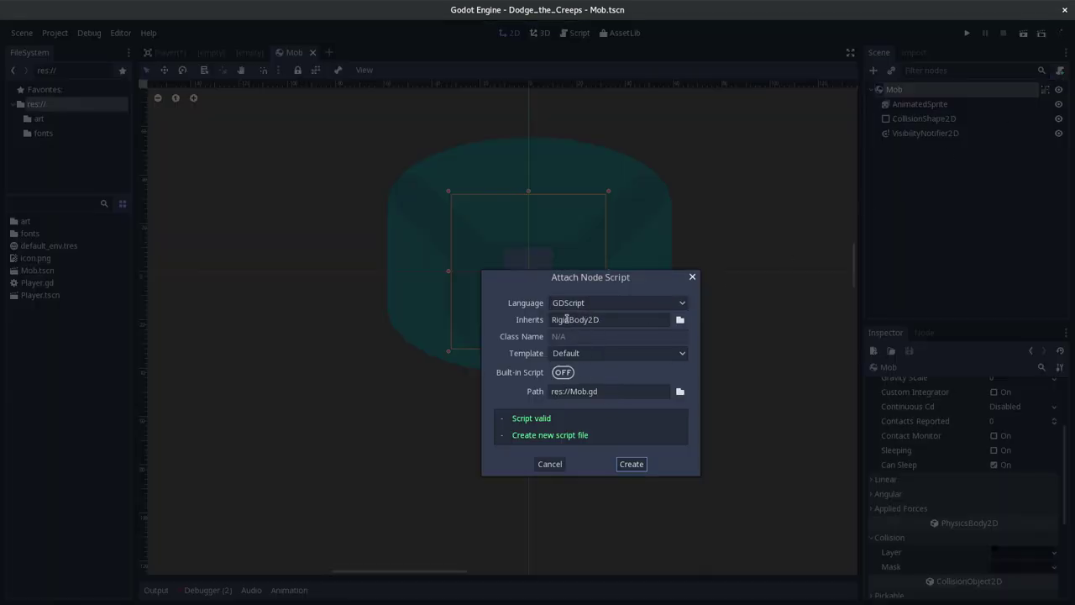
key("alt+Tab")
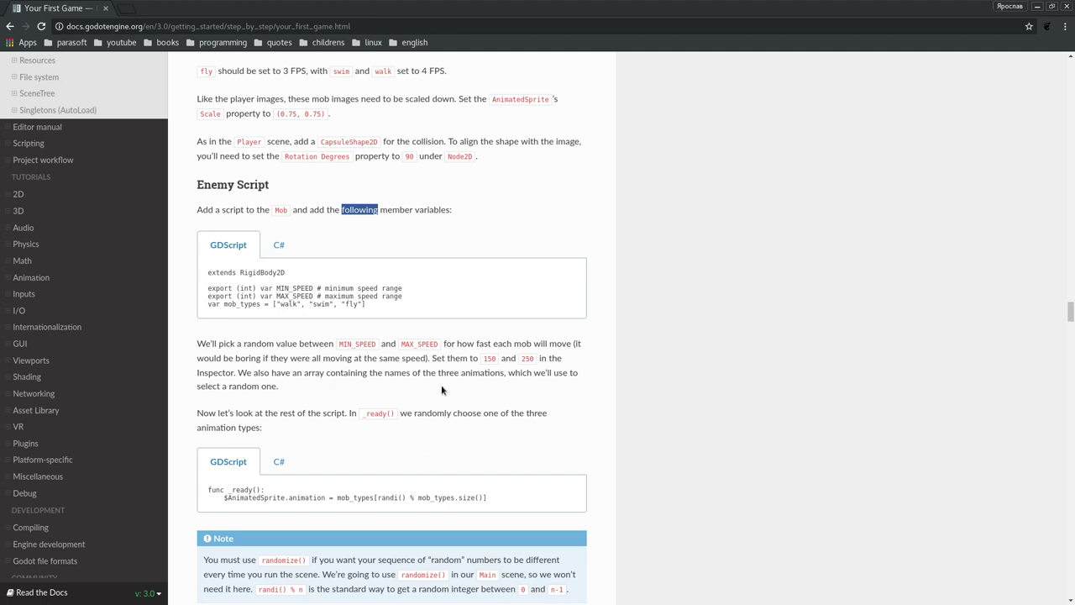
left_click(356, 252)
key("alt+Tab")
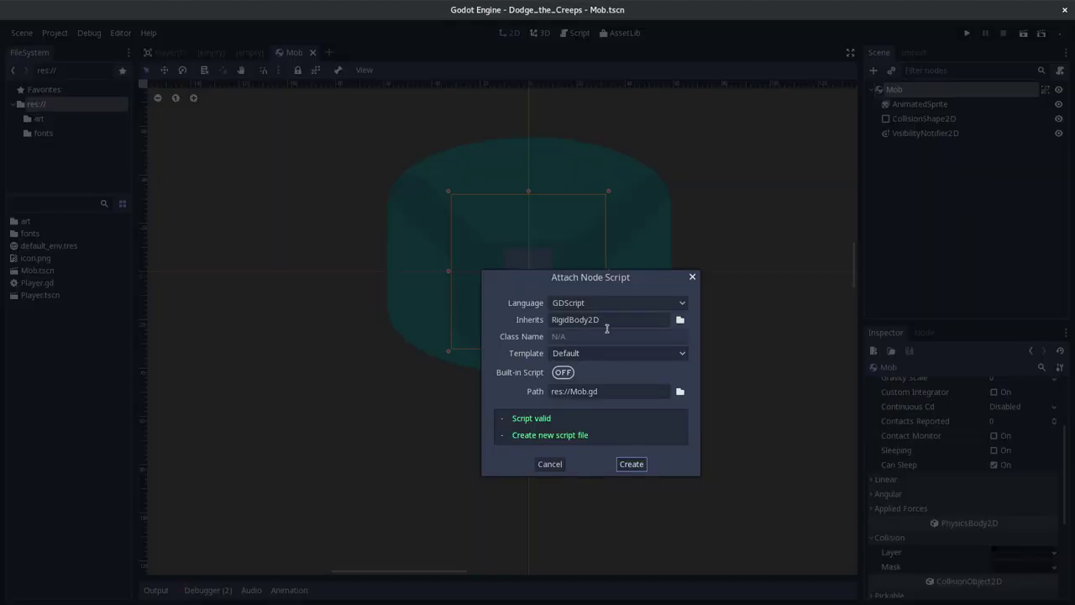
left_click(632, 465)
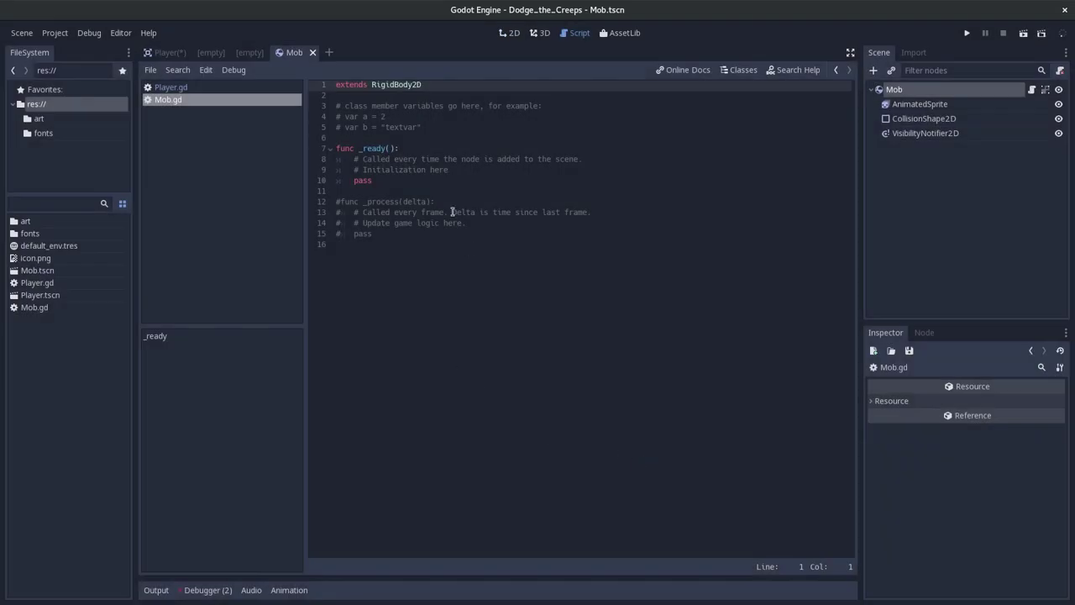
- Paste the docs' member-variables block over Mob.gd's first five lines and save
key("alt+Tab")
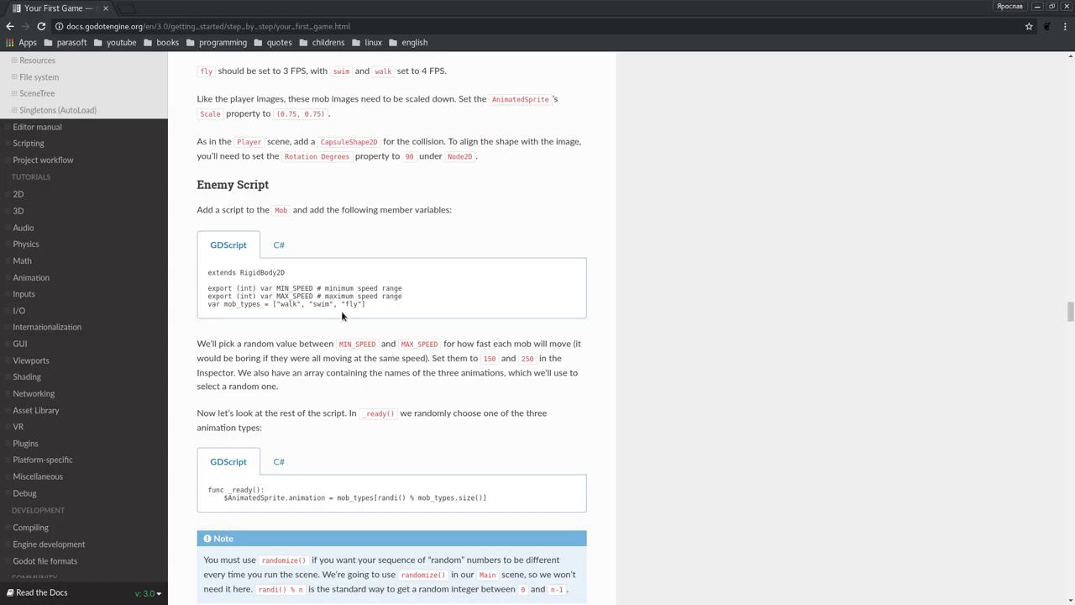
left_click_drag(372, 308, 208, 270)
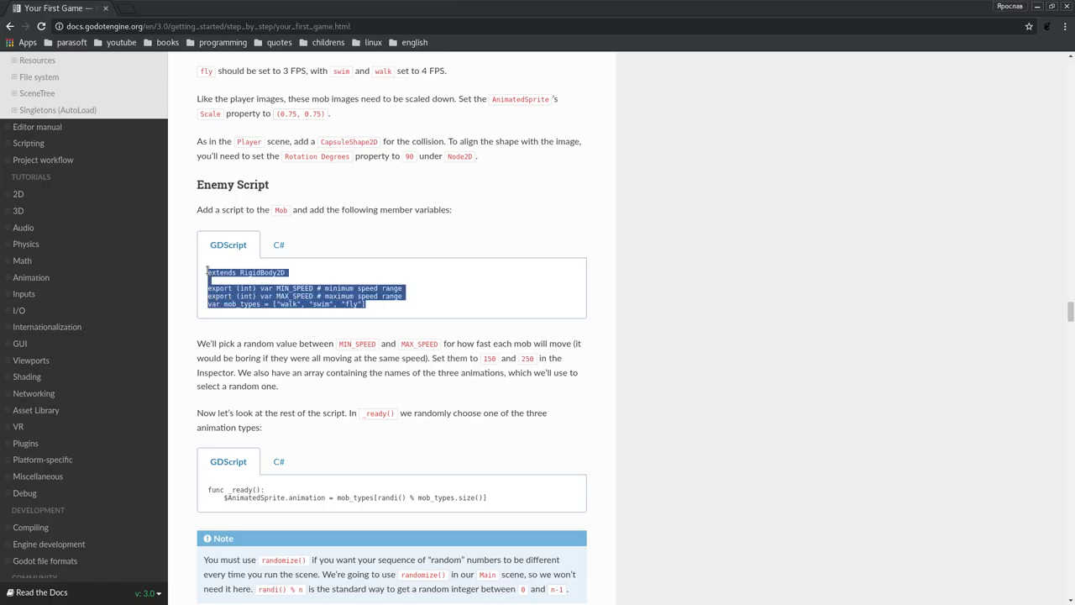
key("alt+Tab")
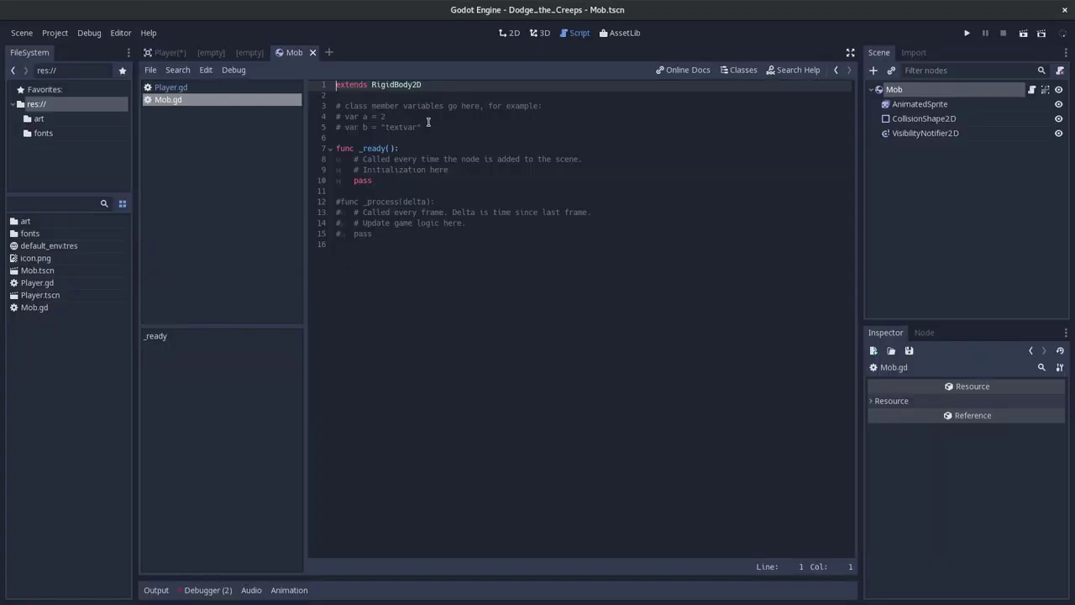
left_click_drag(426, 128, 281, 84)
type("extends RigidBody2D  export (int) var MIN_SPEED # minimum speed range export (int) var MAX_SPEED # maximum speed range var mob_types = [\"walk\", \"swim\", \"fly\"]")
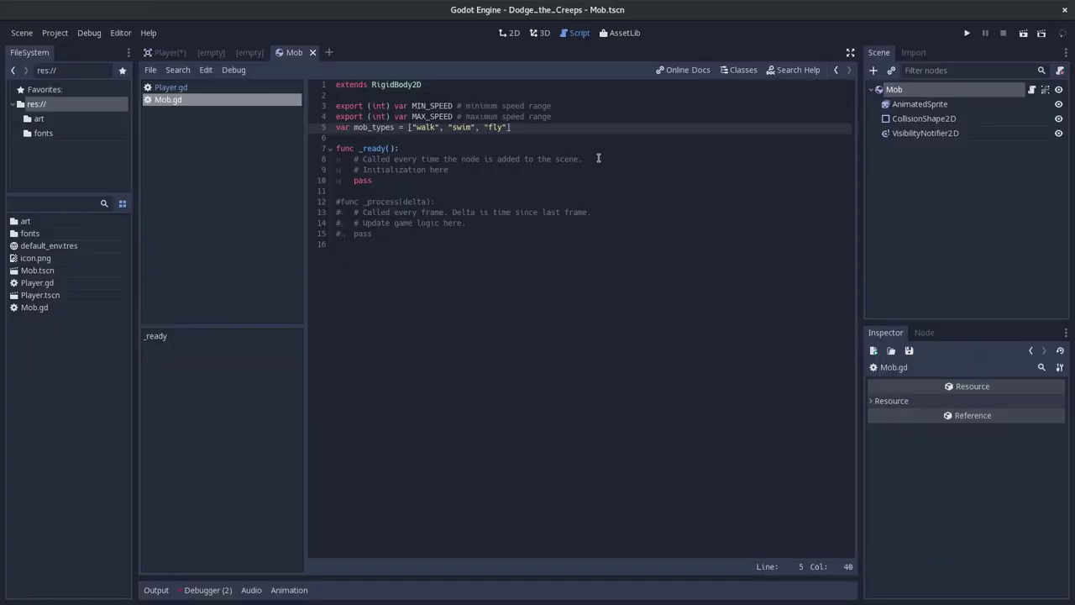
key("Return")
key("ctrl+s")
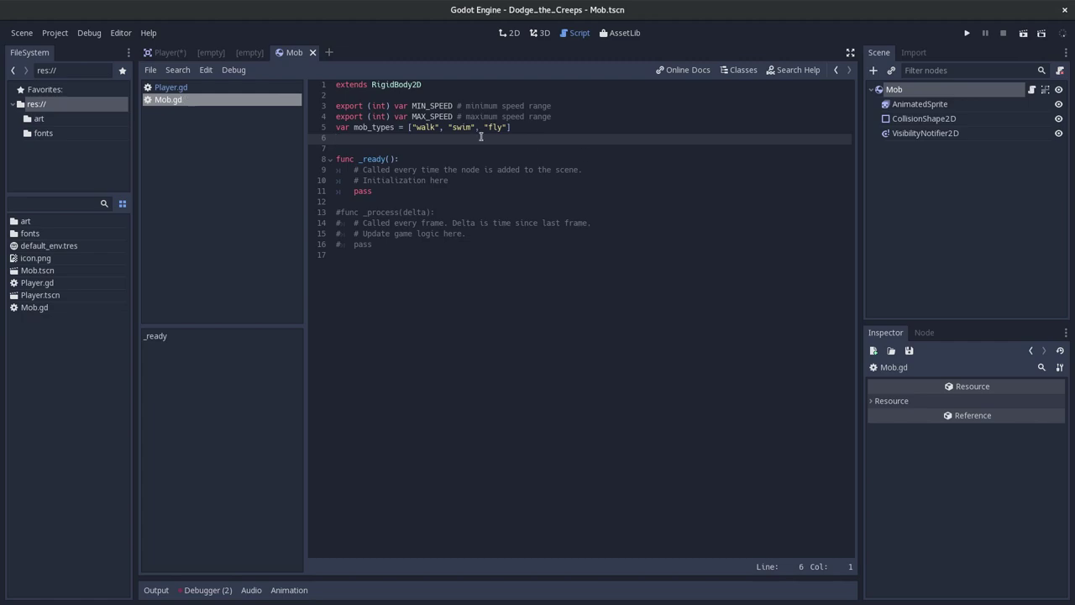
- Compare the MIN_SPEED declaration against the docs and read further down the Enemy Script page
double_click(438, 105)
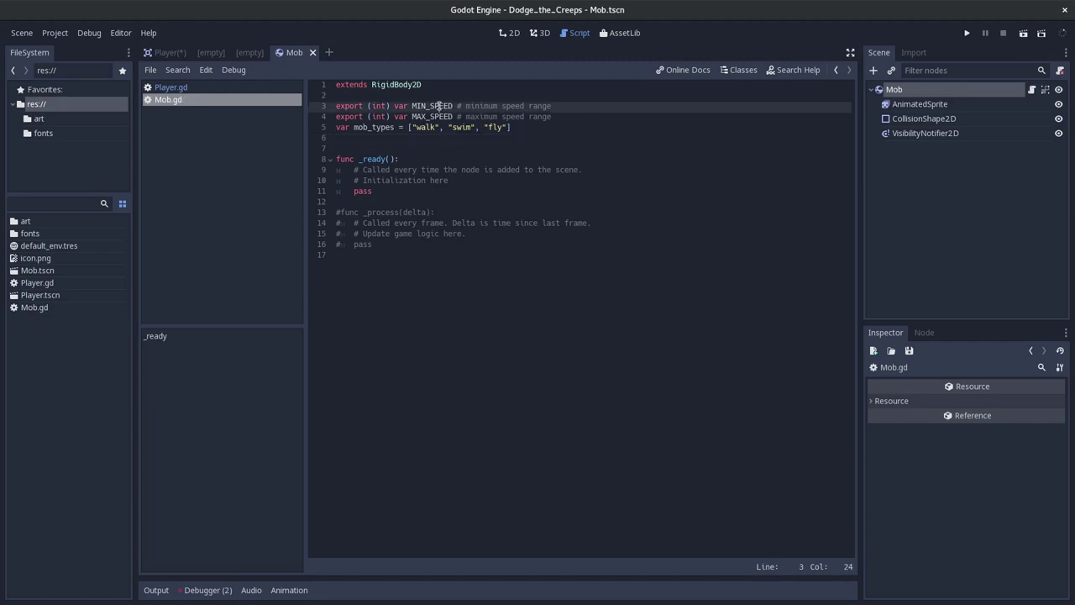
key("alt+Tab")
left_click(348, 376)
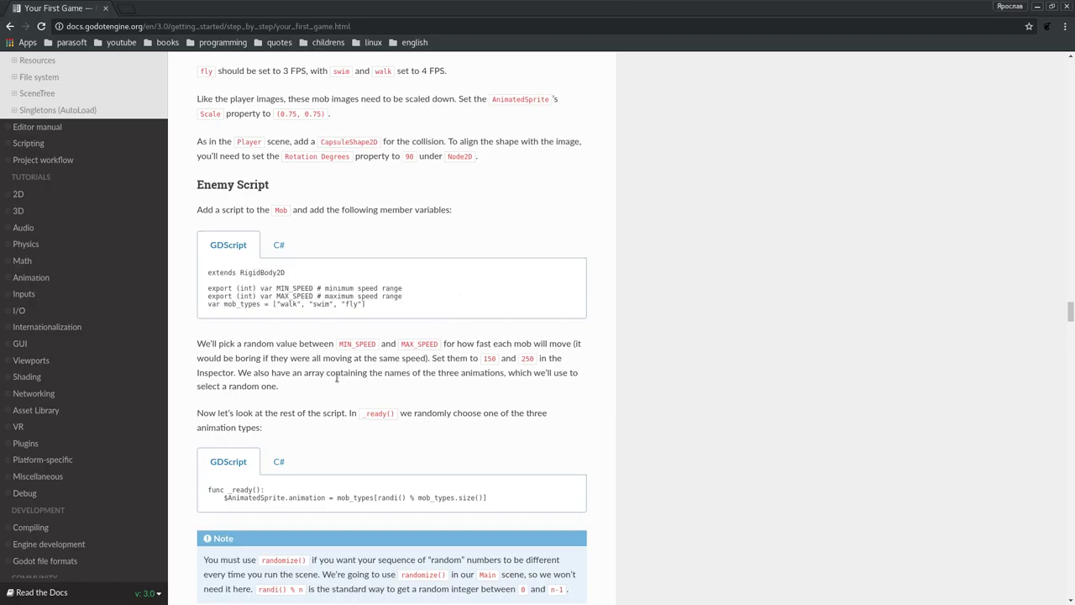
scroll(315, 390, "down", 1)
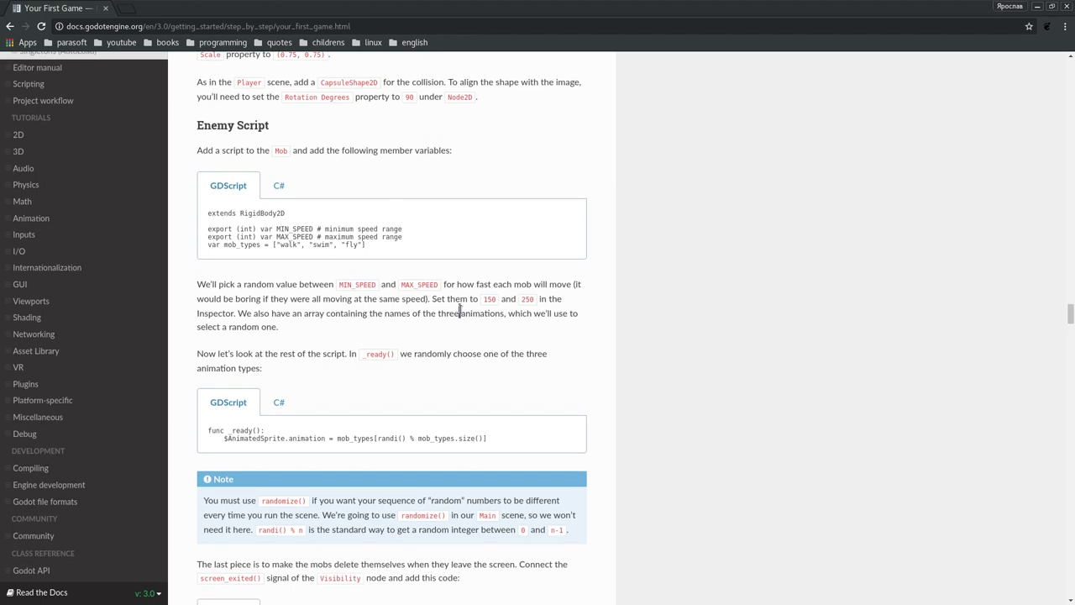
key("alt+Tab")
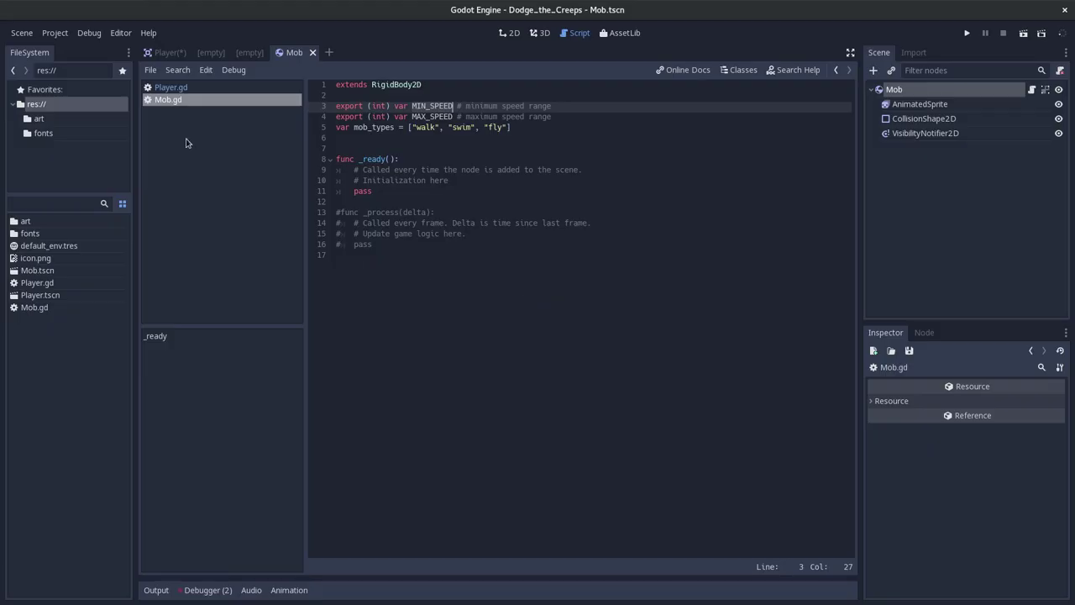
left_click(40, 272)
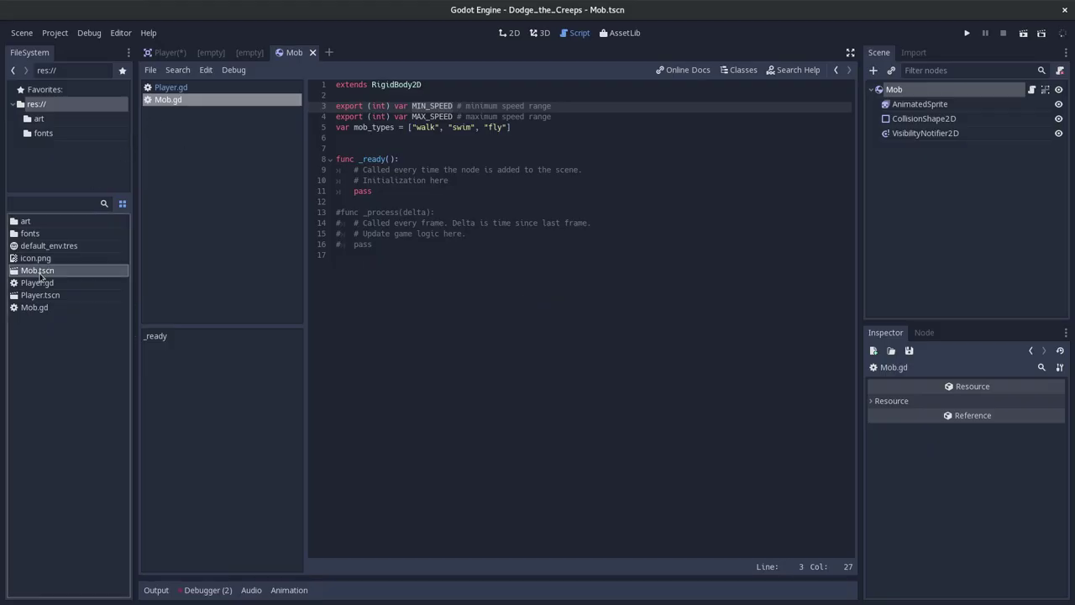
left_click(925, 92)
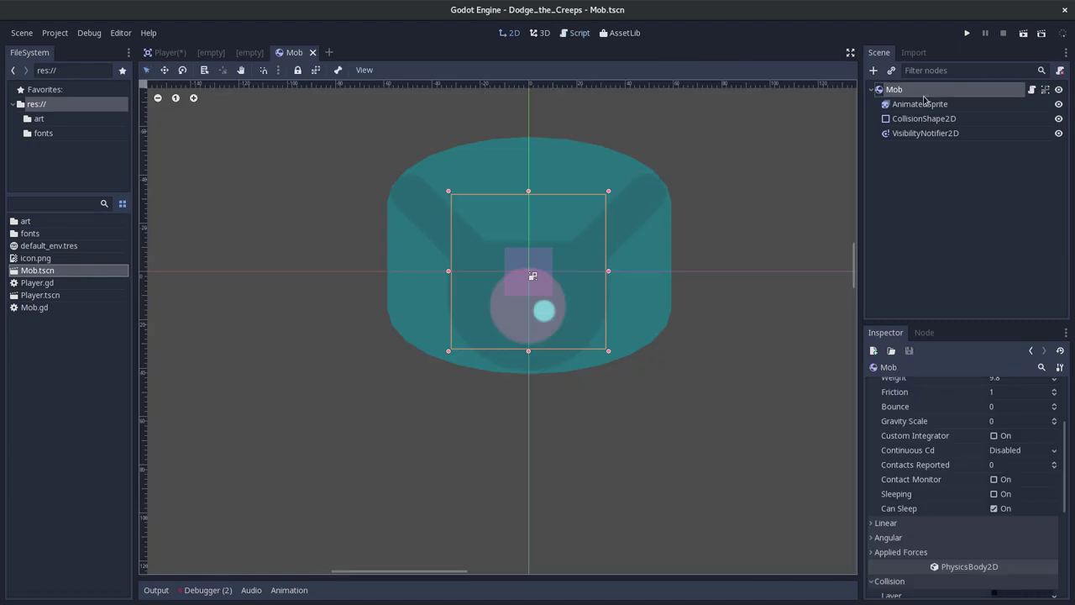
scroll(989, 422, "up", 3)
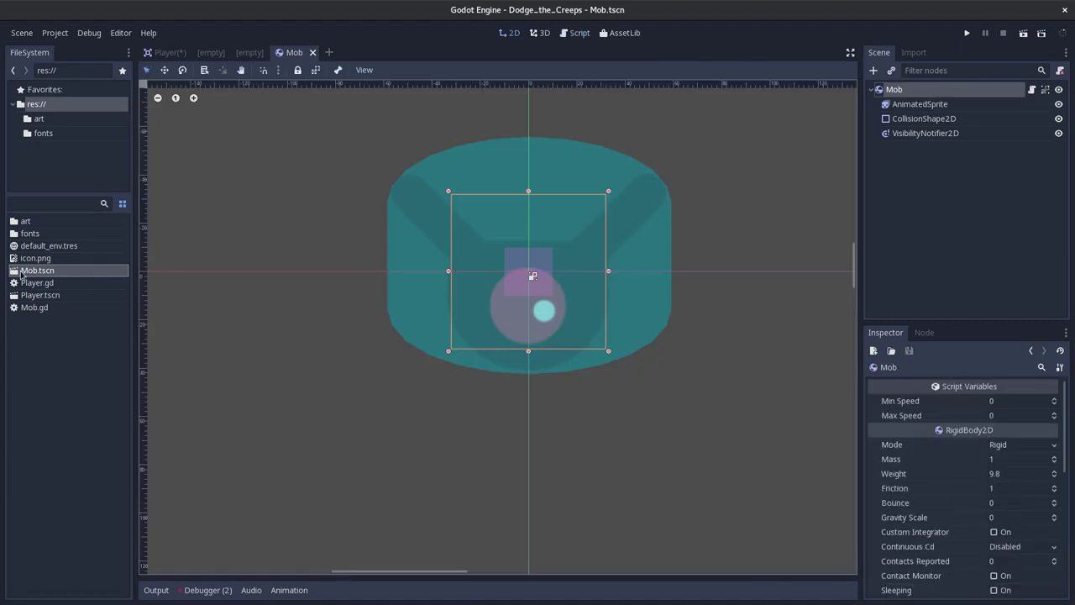
double_click(50, 314)
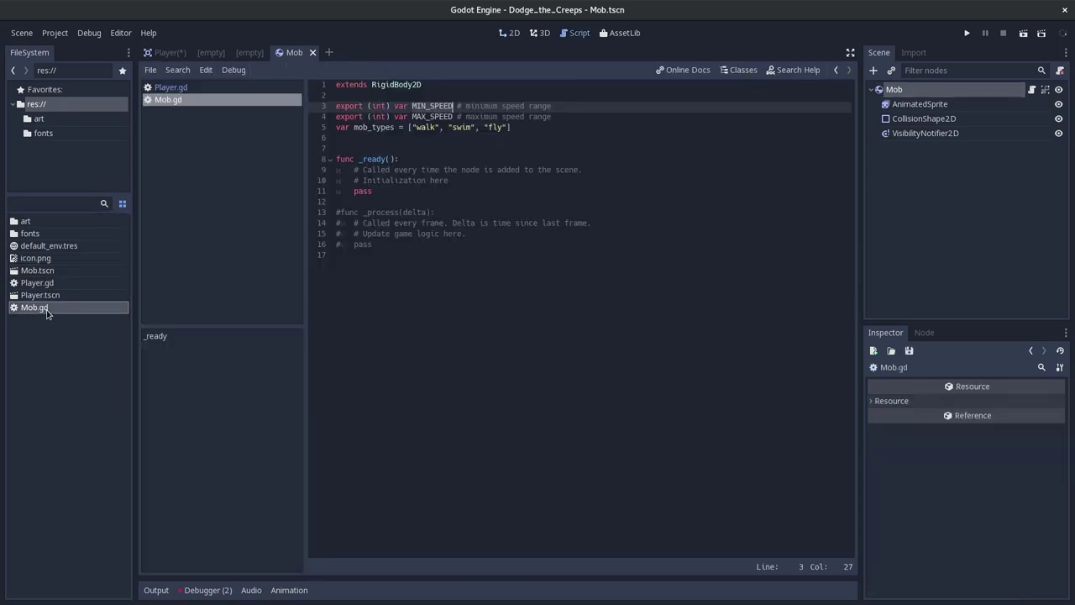
left_click(435, 97)
double_click(435, 106)
left_click(619, 139)
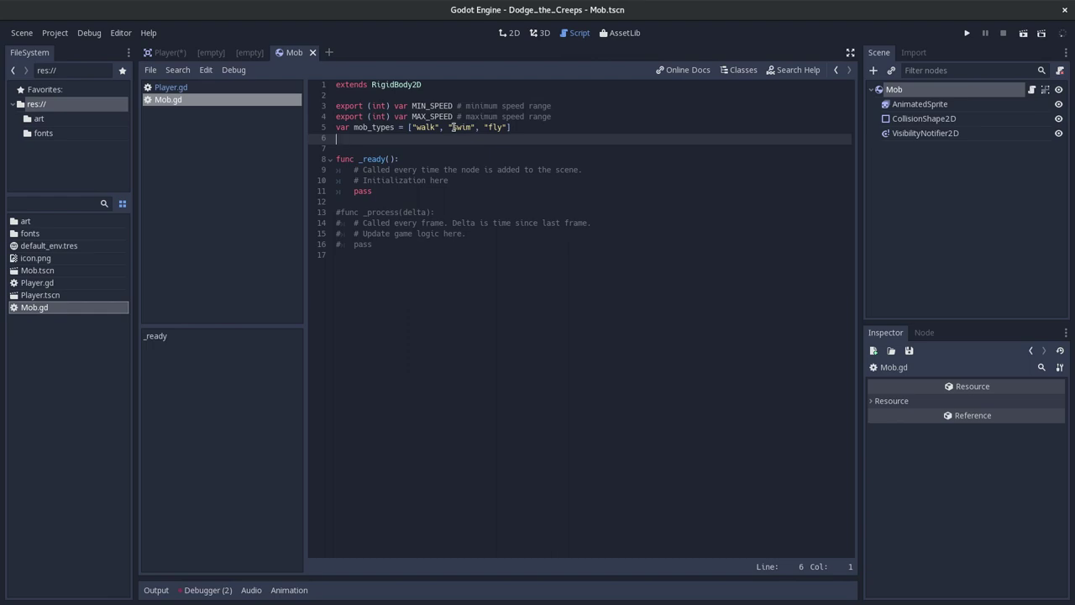
left_click_drag(562, 112, 289, 114)
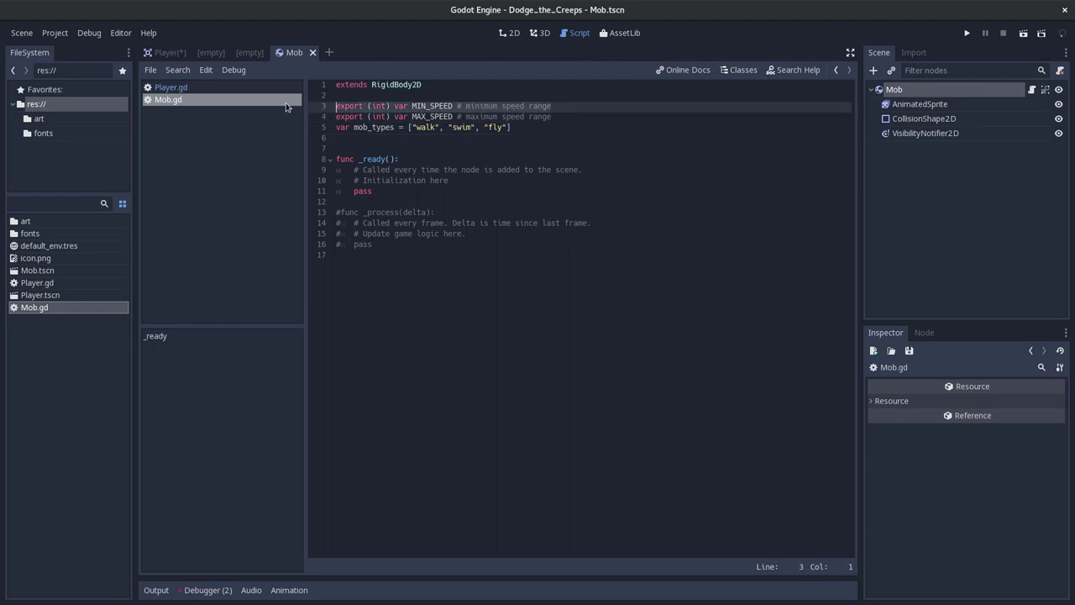
left_click(557, 116)
left_click_drag(556, 116, 263, 103)
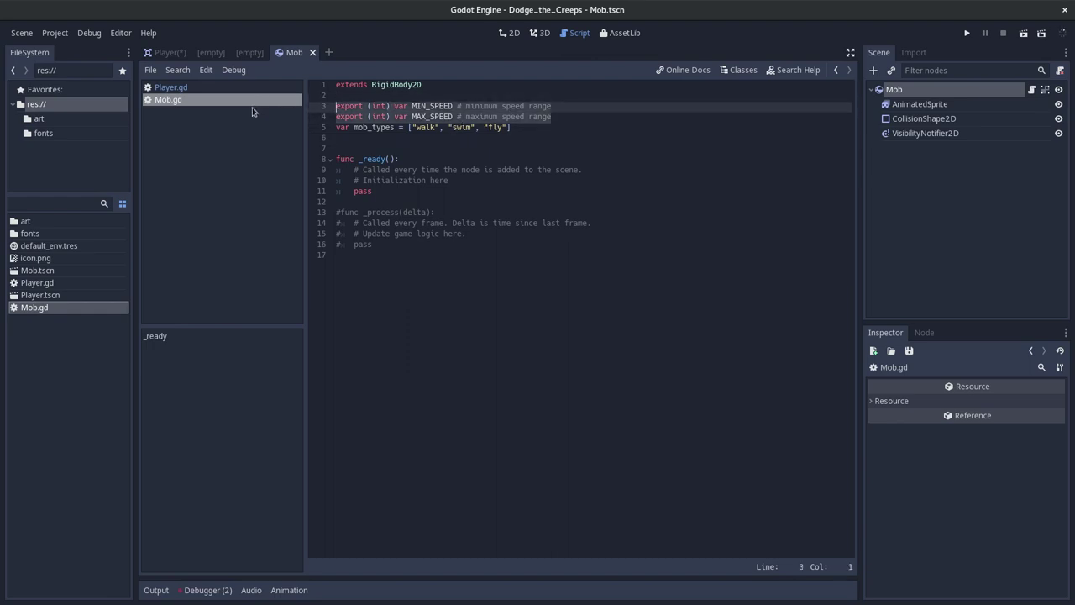
- Inspect the MIN_SPEED, MAX_SPEED and mob_types declarations in Mob.gd
left_click(426, 101)
double_click(430, 107)
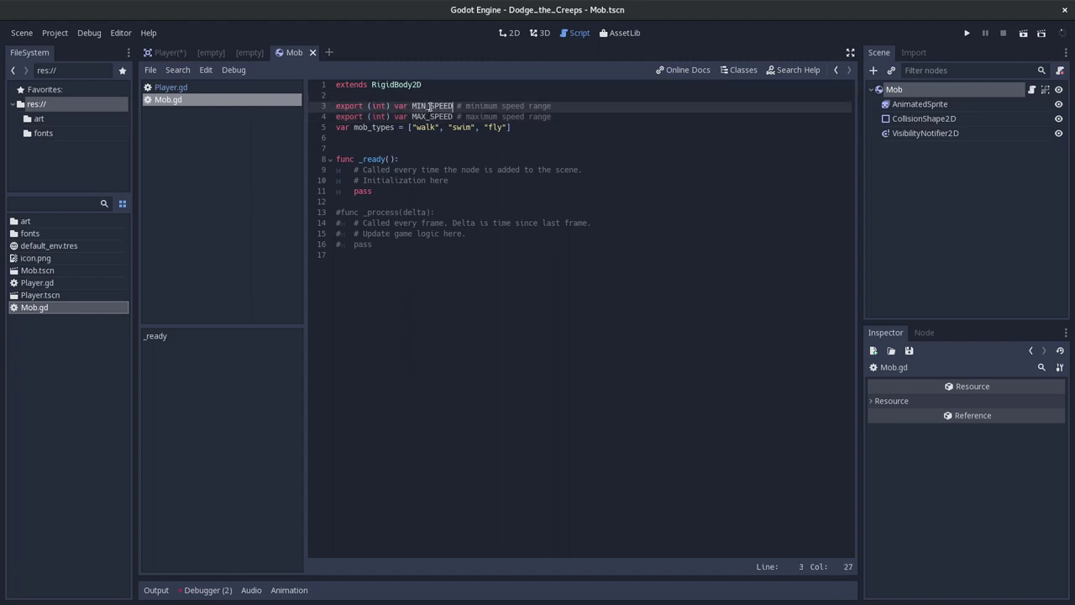
left_click(431, 105)
double_click(433, 107)
double_click(433, 117)
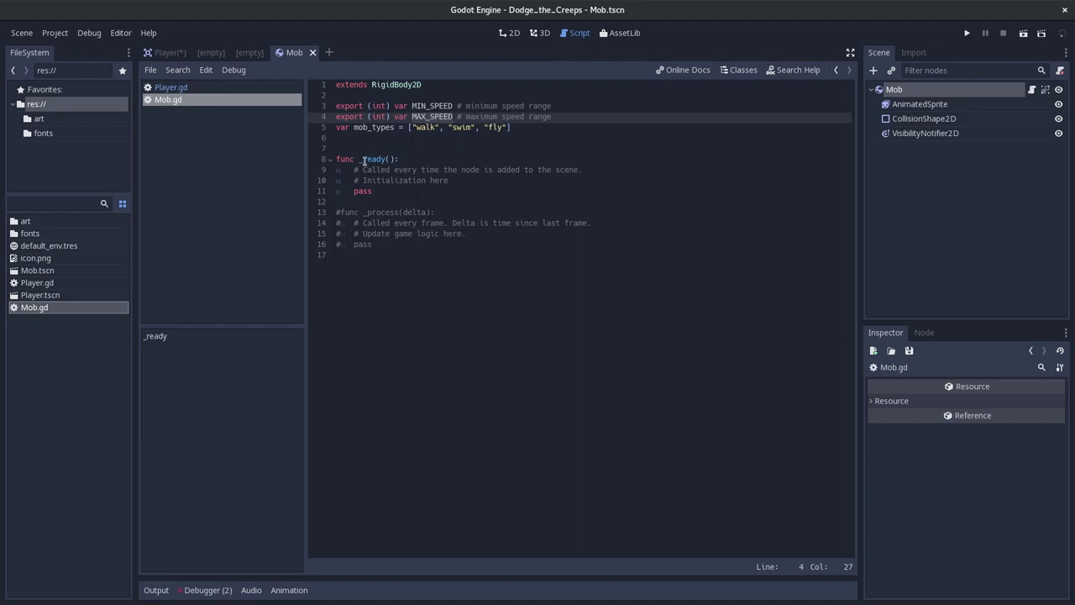
left_click_drag(361, 159, 378, 160)
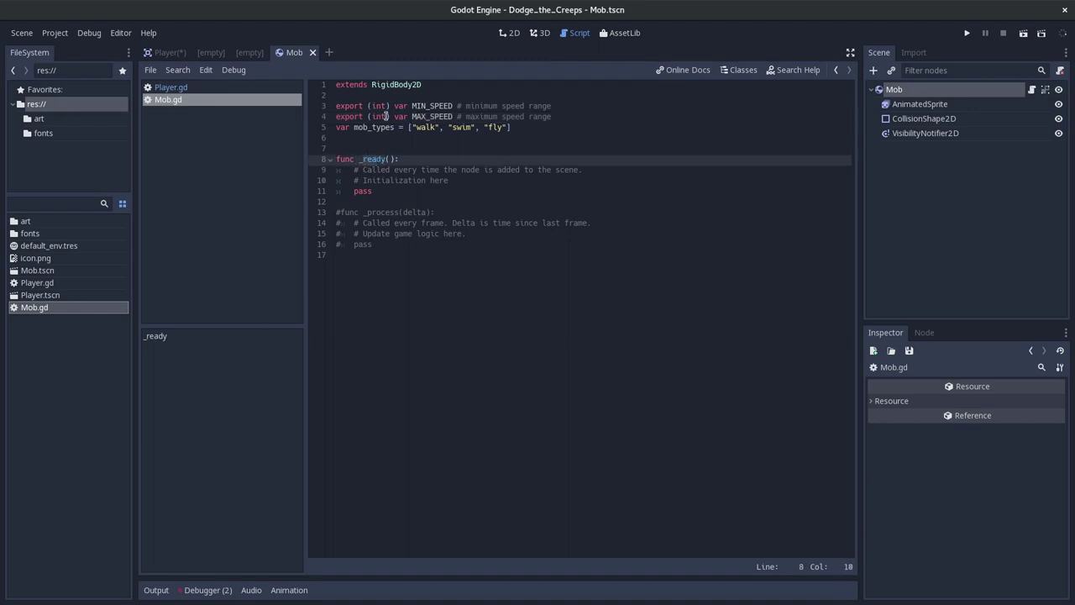
double_click(363, 128)
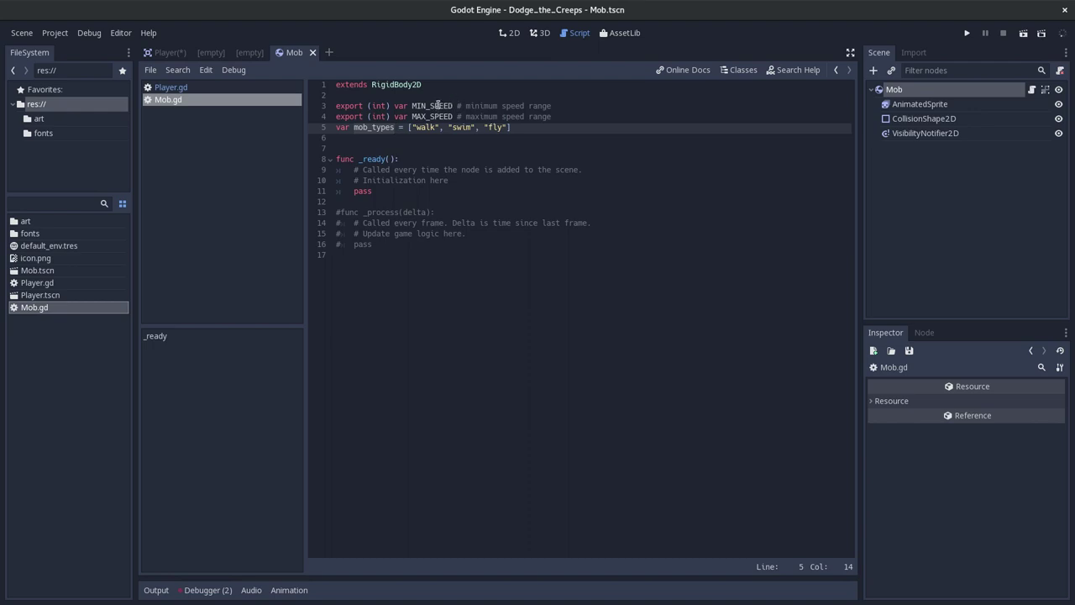
double_click(438, 106)
double_click(434, 116)
double_click(432, 106)
double_click(431, 116)
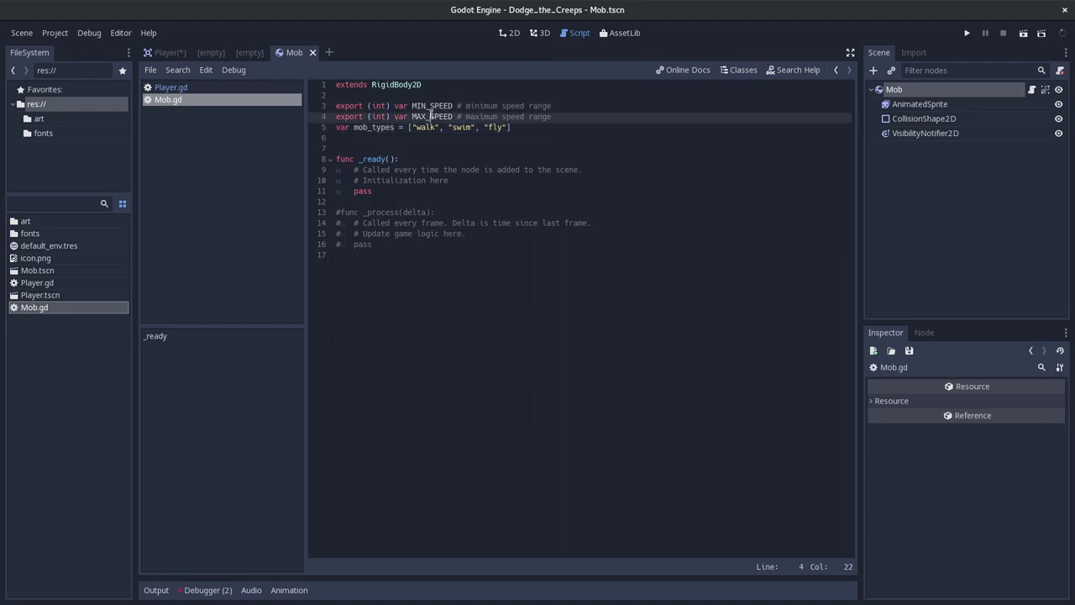
- Check the Mob's exported variables, then comment out the MAX_SPEED line with # and save
left_click(53, 304)
left_click(36, 272)
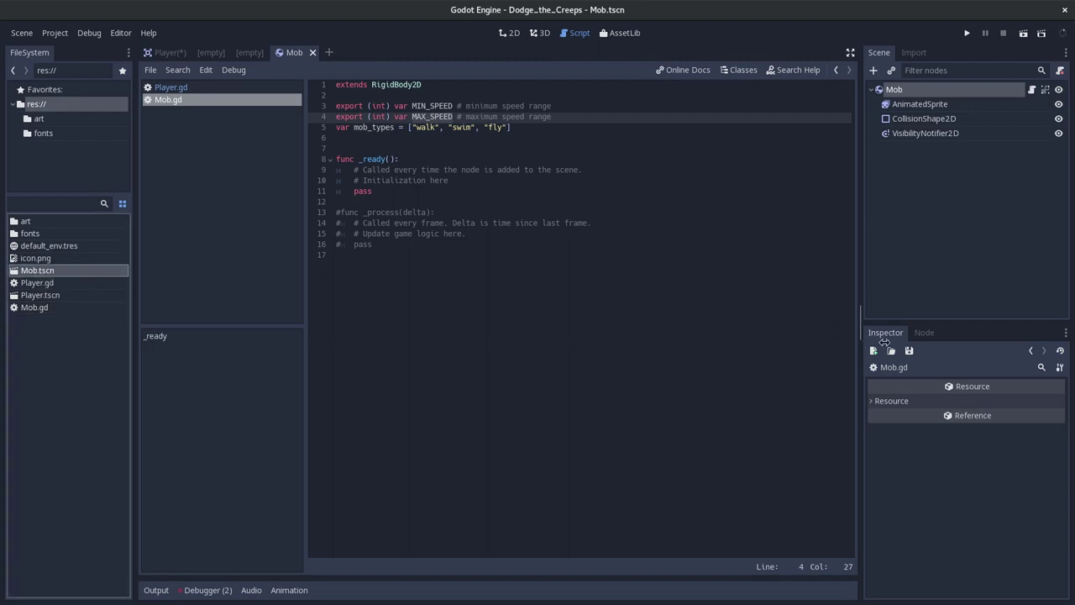
left_click(892, 96)
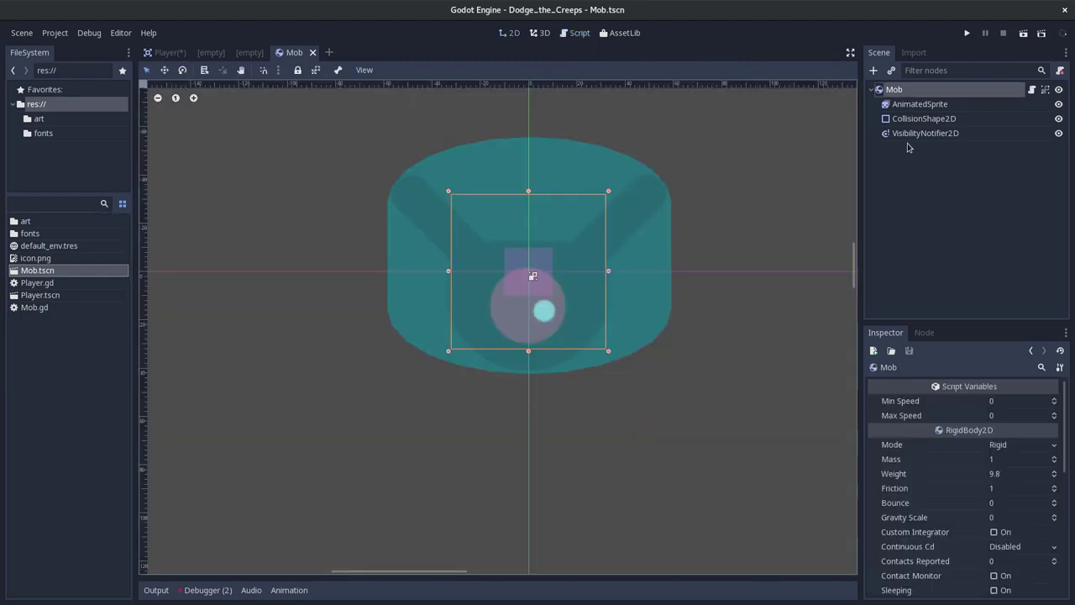
double_click(34, 307)
left_click(336, 119)
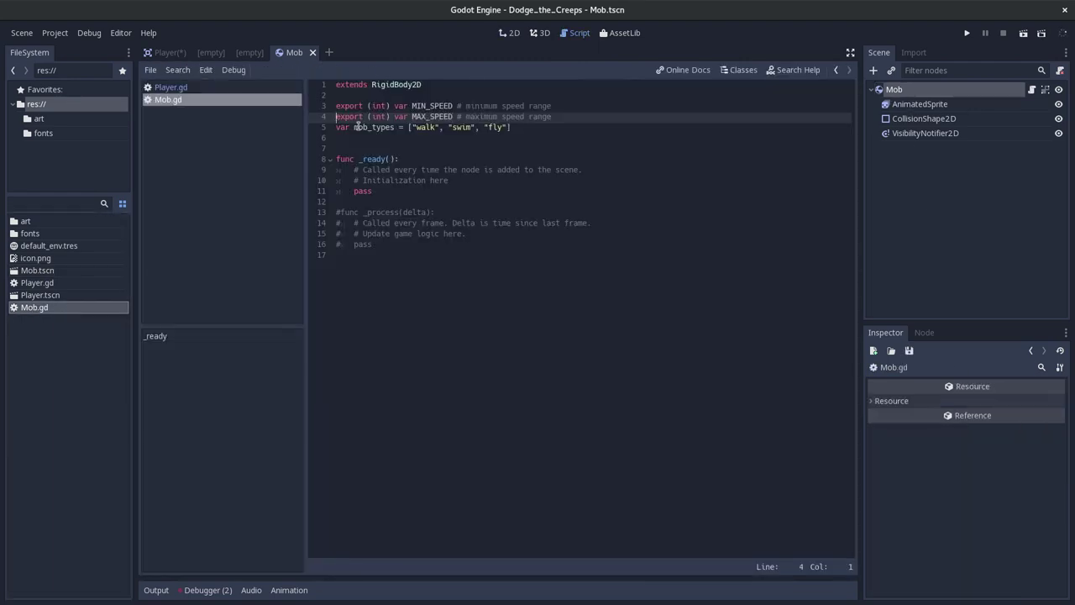
type("#")
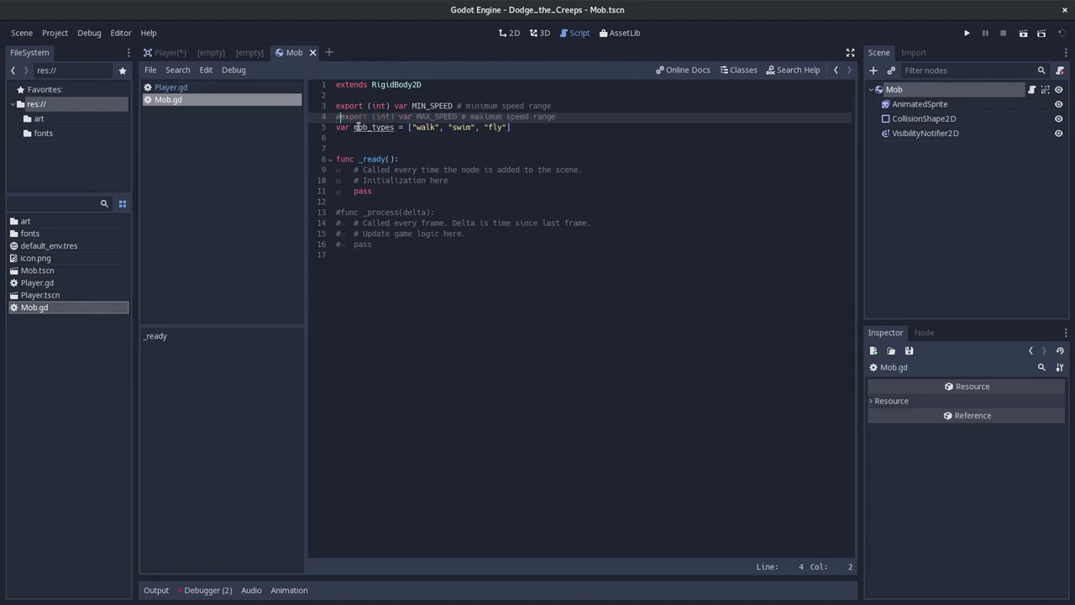
key("ctrl+s")
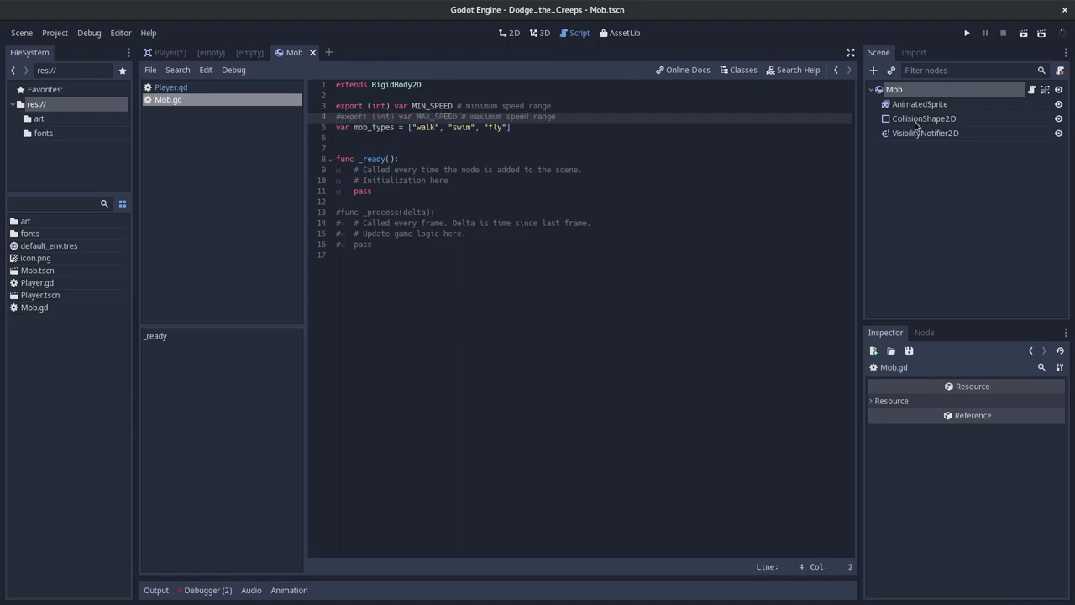
left_click(911, 91)
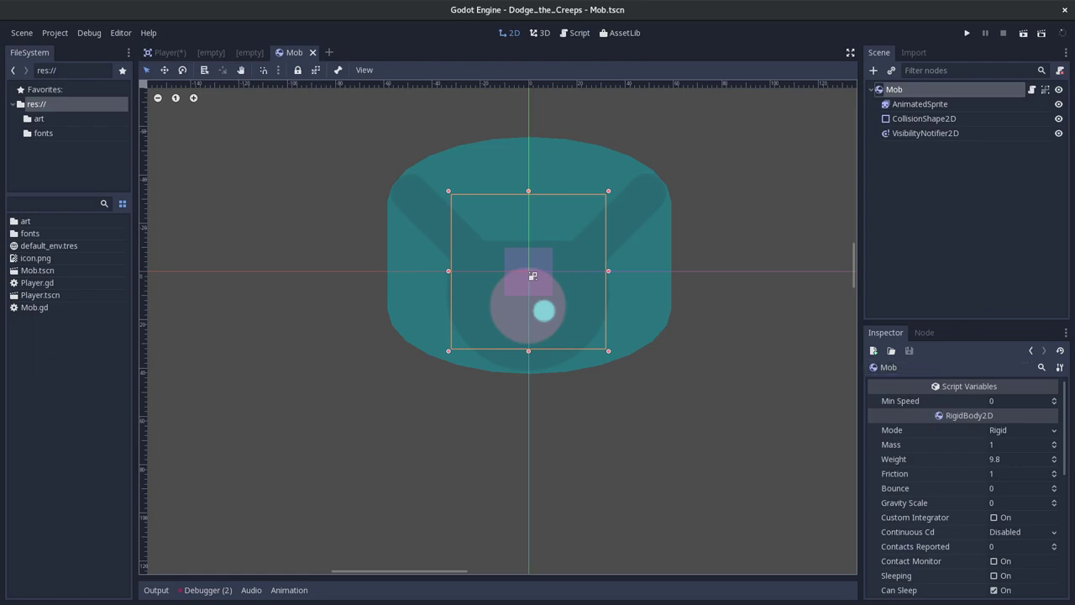
- Remove the # from the MAX_SPEED line and insert a blank line above mob_types
double_click(42, 309)
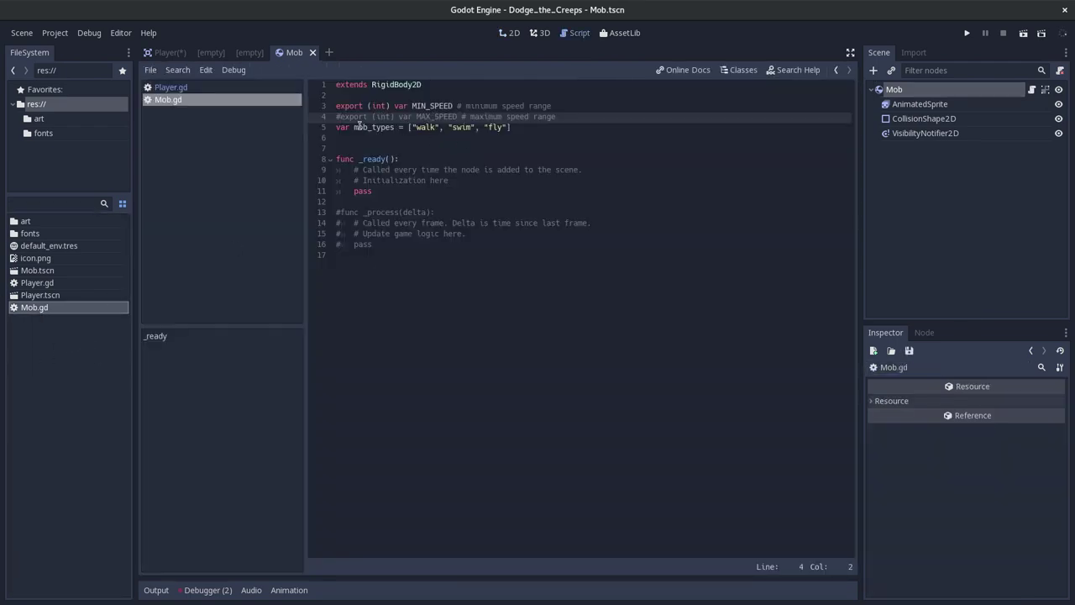
left_click(337, 116)
type("#")
key("BackSpace")
key("Down")
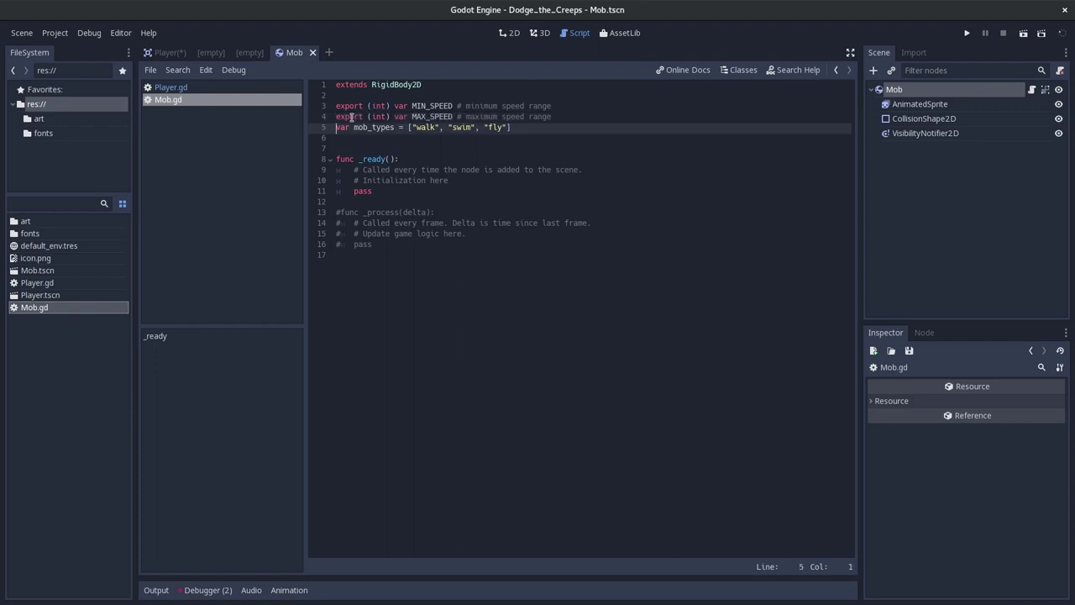
key("Return")
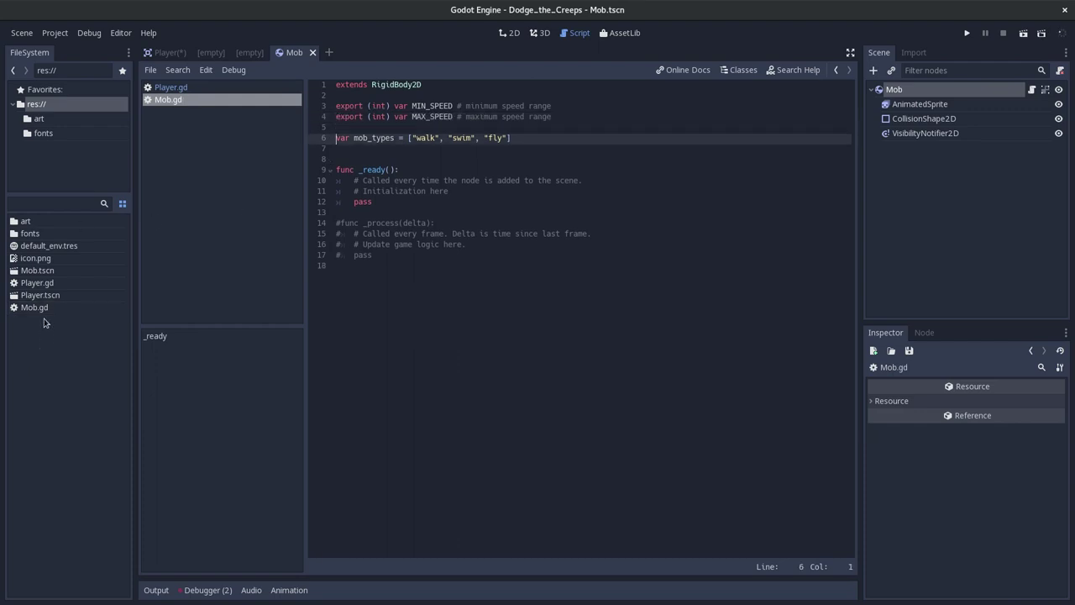
left_click(38, 308)
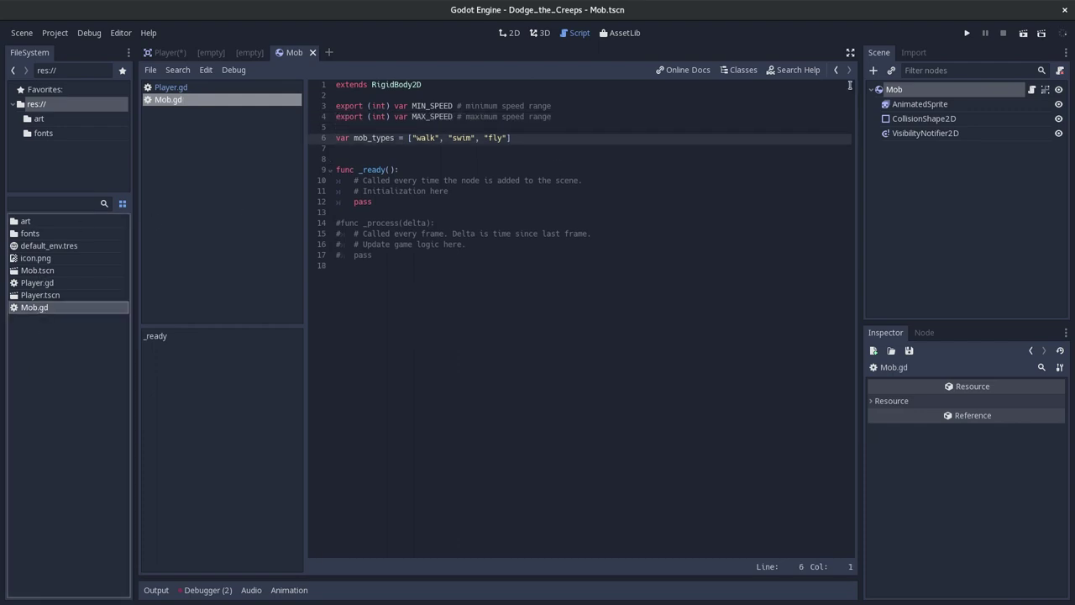
- Set the Mob's Min Speed to 150 and Max Speed to 250, then save the scene
left_click(928, 92)
left_click(1007, 407)
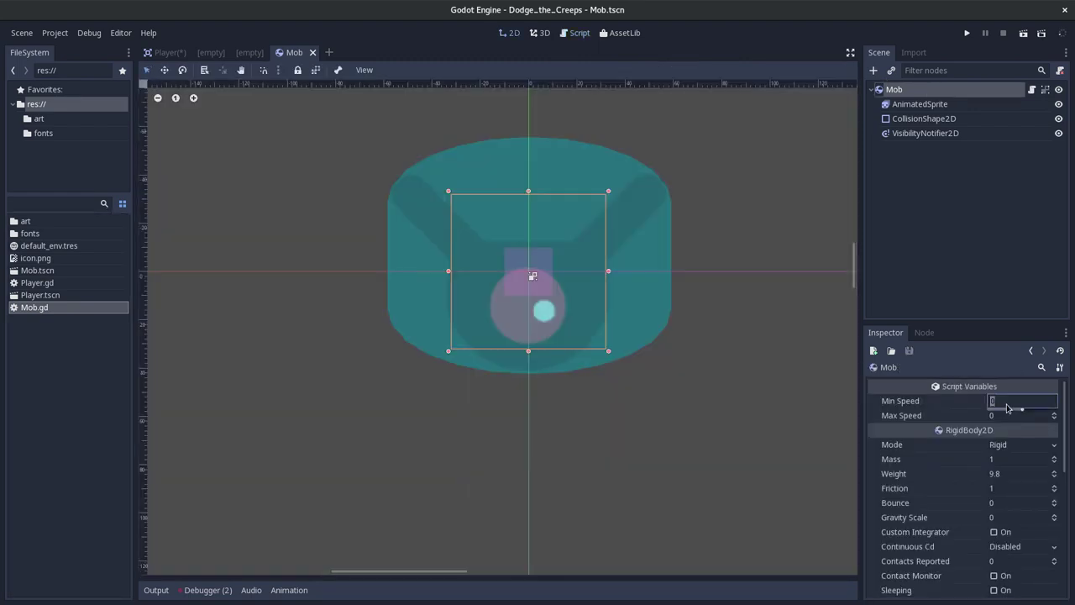
type("150")
key("Return")
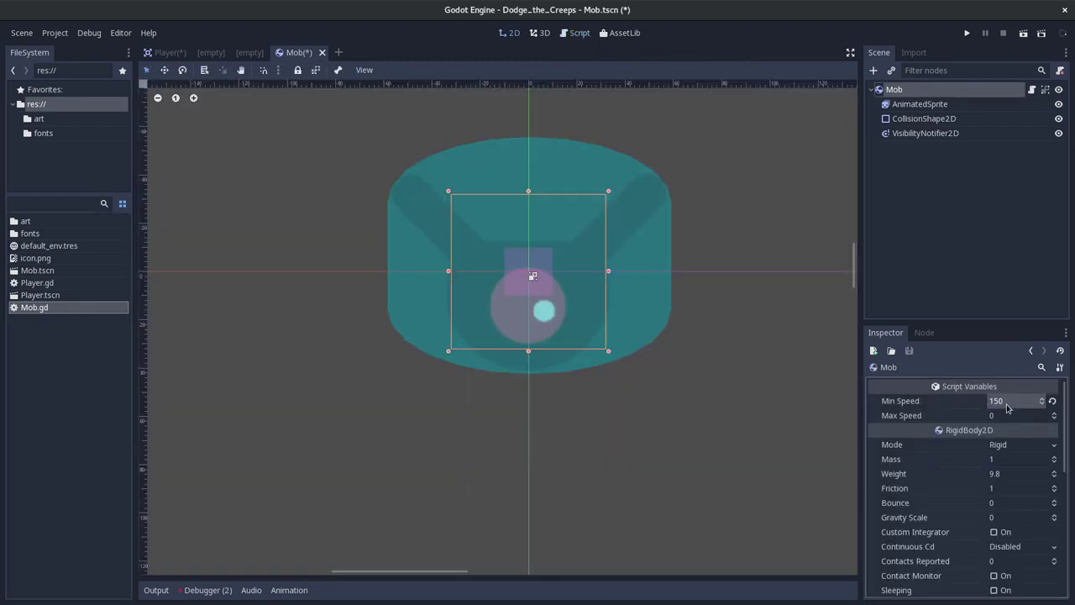
left_click(1008, 418)
type("25")
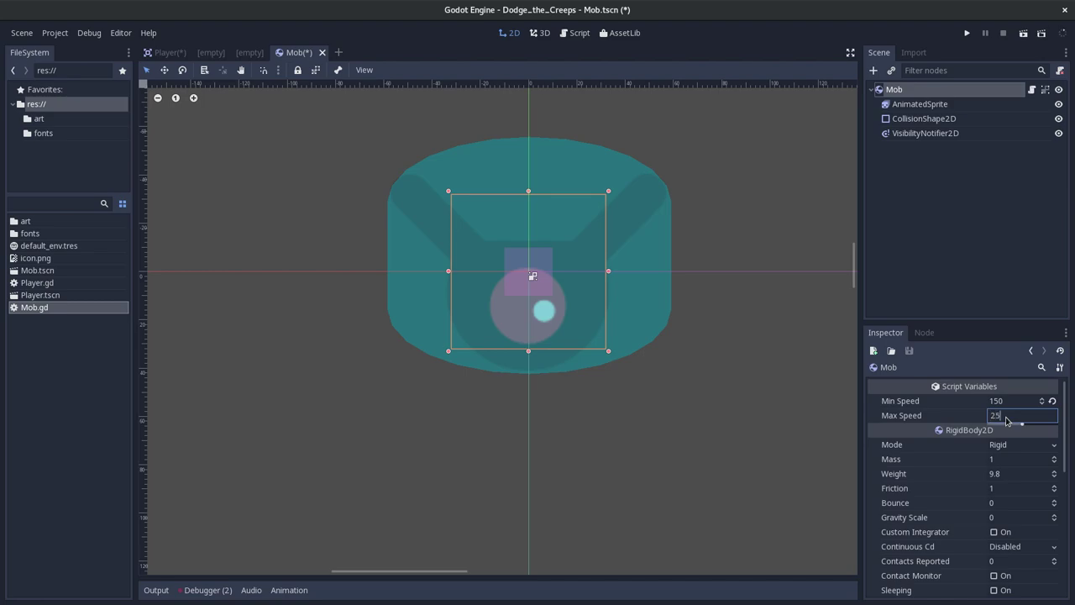
type("0")
key("Return")
key("ctrl+s")
- Select the random-animation code line in the tutorial docs
key("alt+Tab")
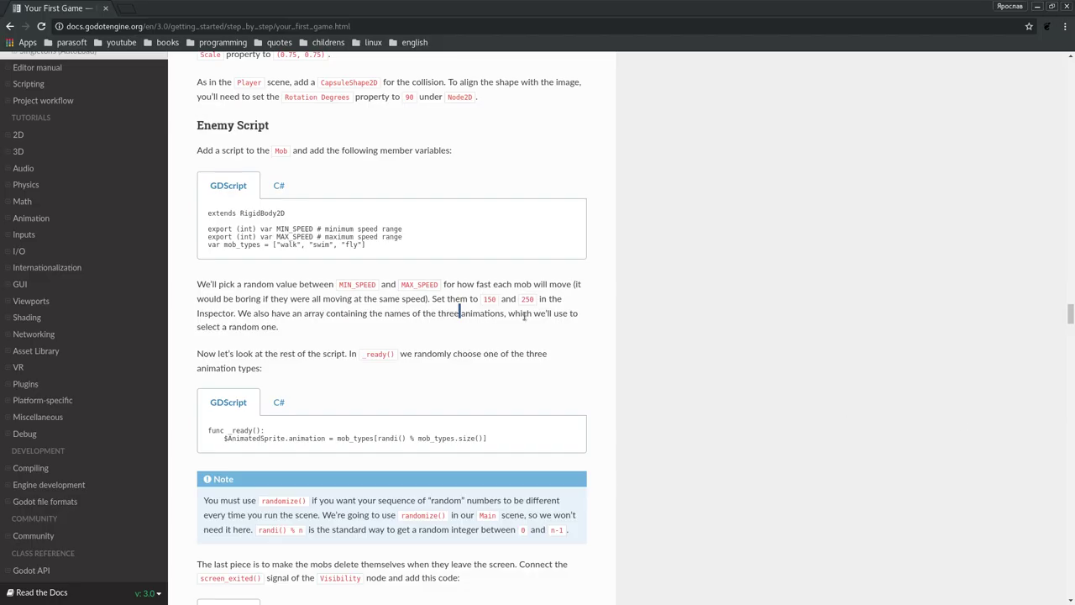
scroll(492, 342, "down", 1)
left_click_drag(224, 408, 511, 411)
key("ctrl+c")
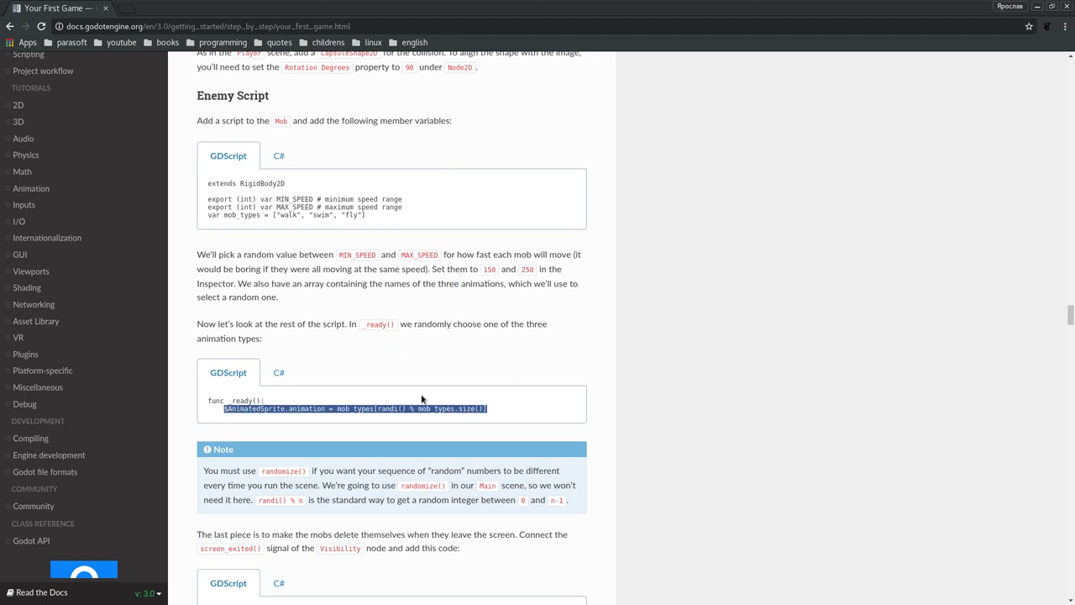
key("alt+Tab")
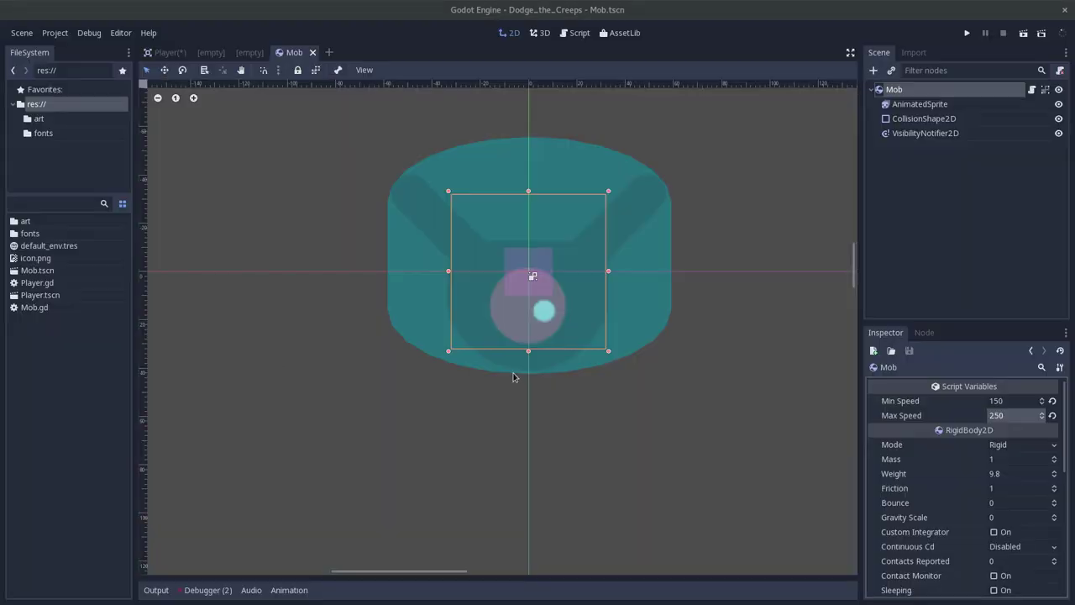
- Replace _ready()'s placeholder body in Mob.gd with the indented randi() random-animation line
double_click(45, 310)
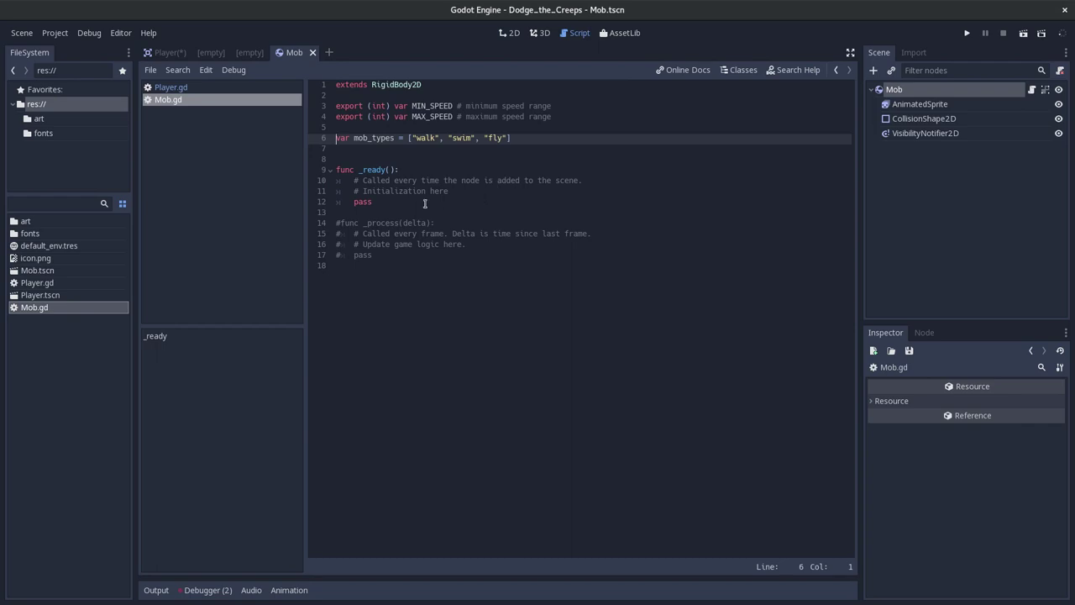
mouse_move(425, 203)
left_mouse_down()
mouse_move(311, 191)
mouse_move(312, 179)
left_mouse_up()
key("ctrl+v")
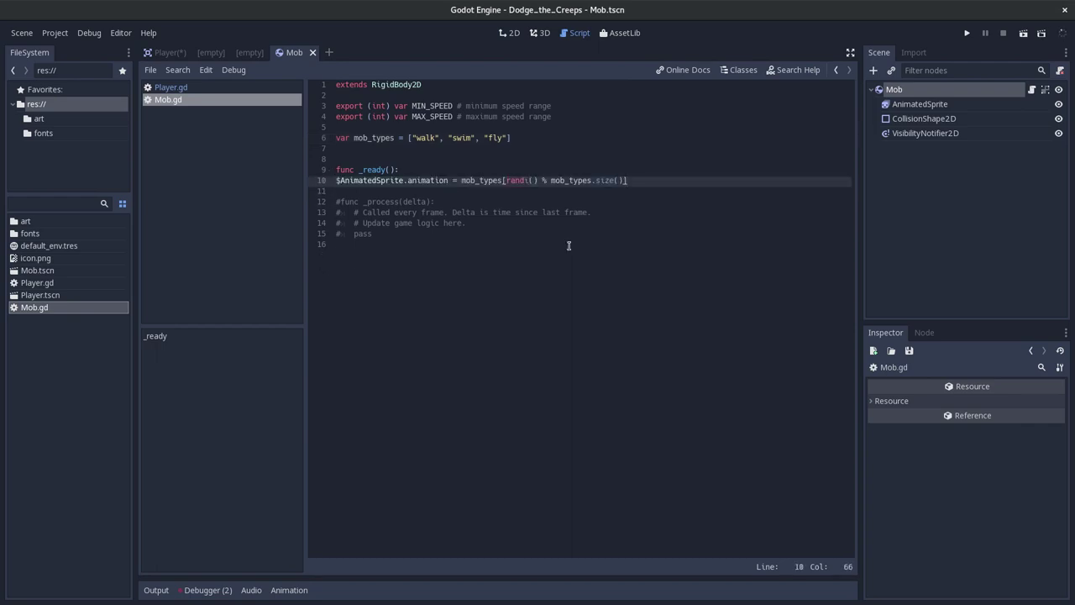
key("Home")
key("Tab")
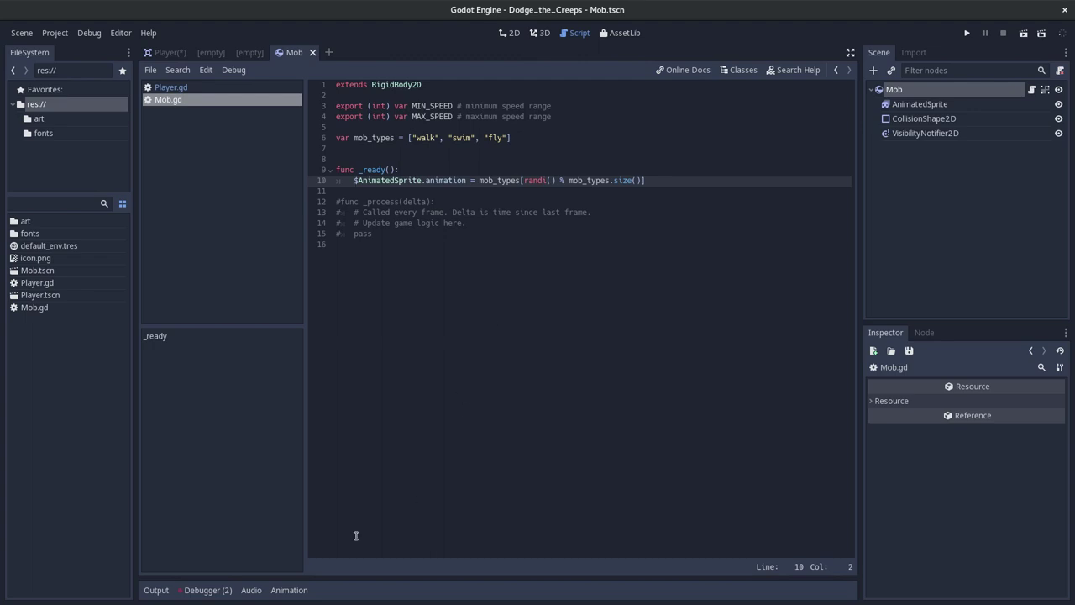
- Clear the Debugger's logged errors and run the Mob scene with F6
left_click(212, 590)
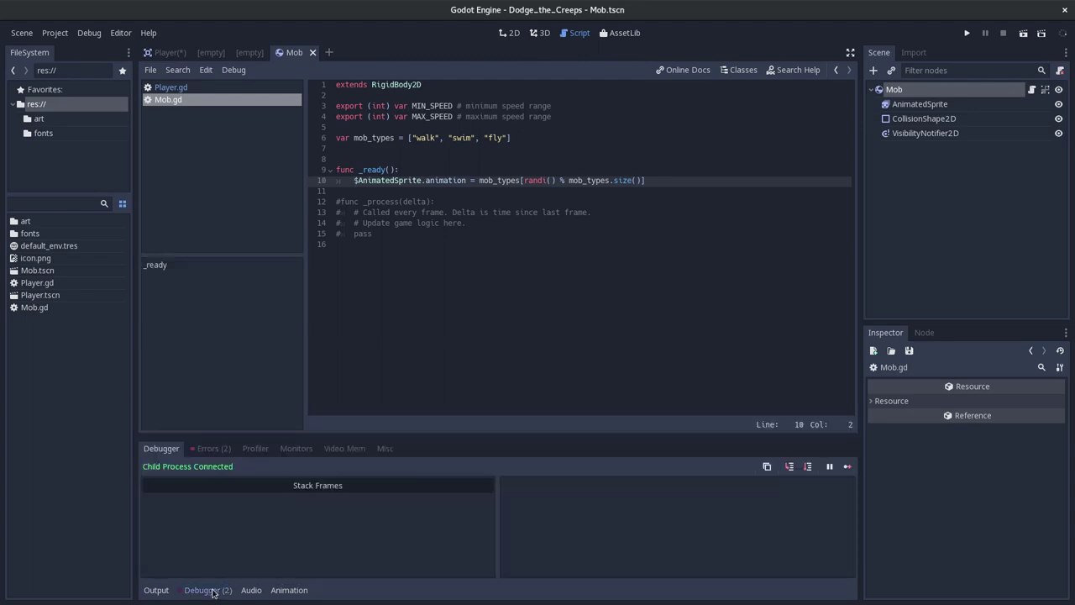
left_click(213, 448)
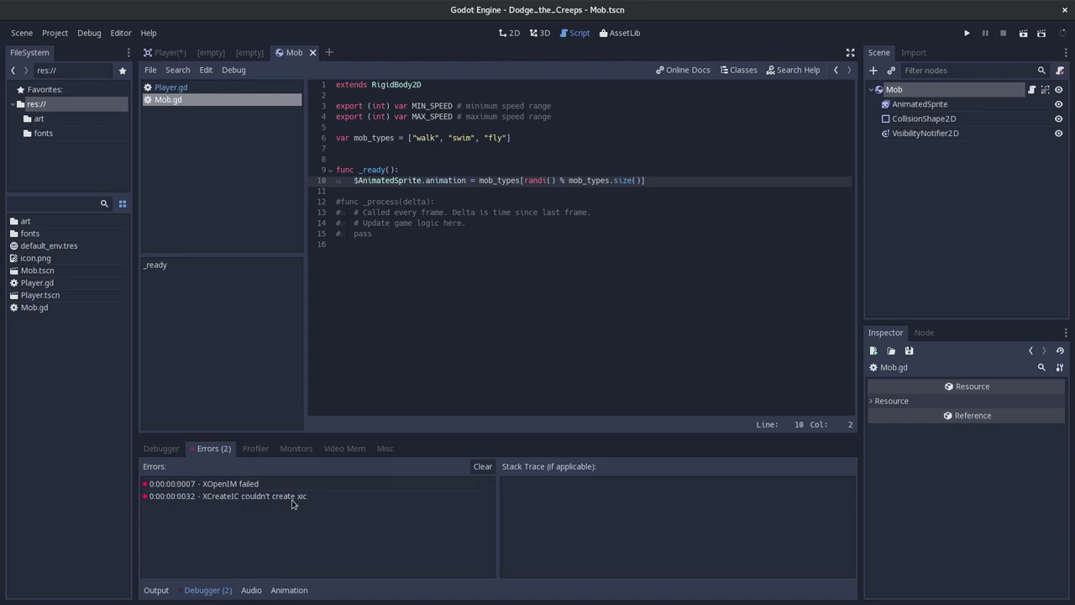
left_click(483, 467)
left_click(526, 268)
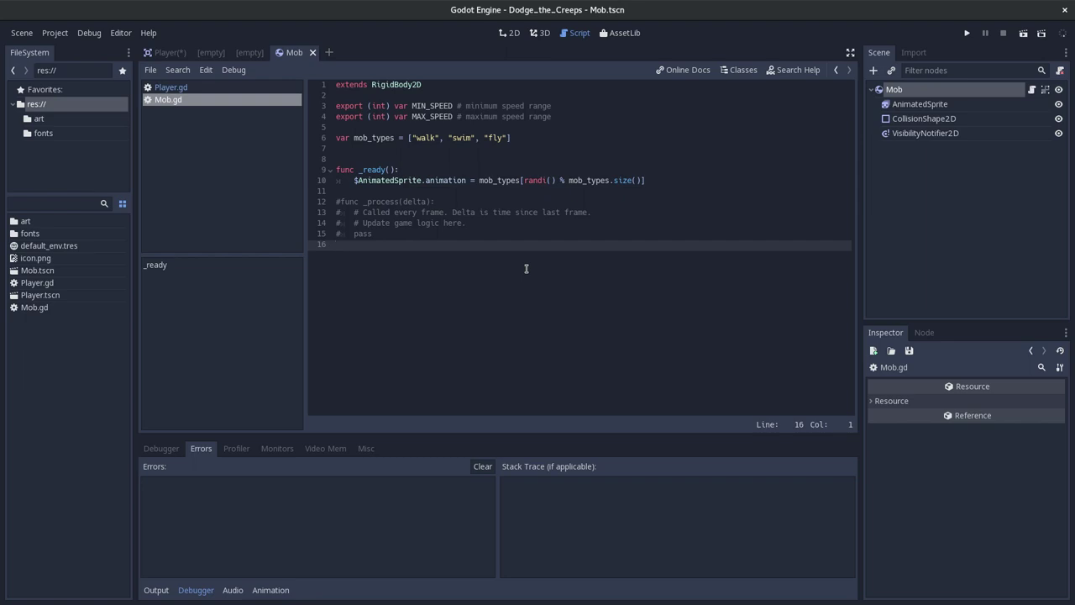
key("F6")
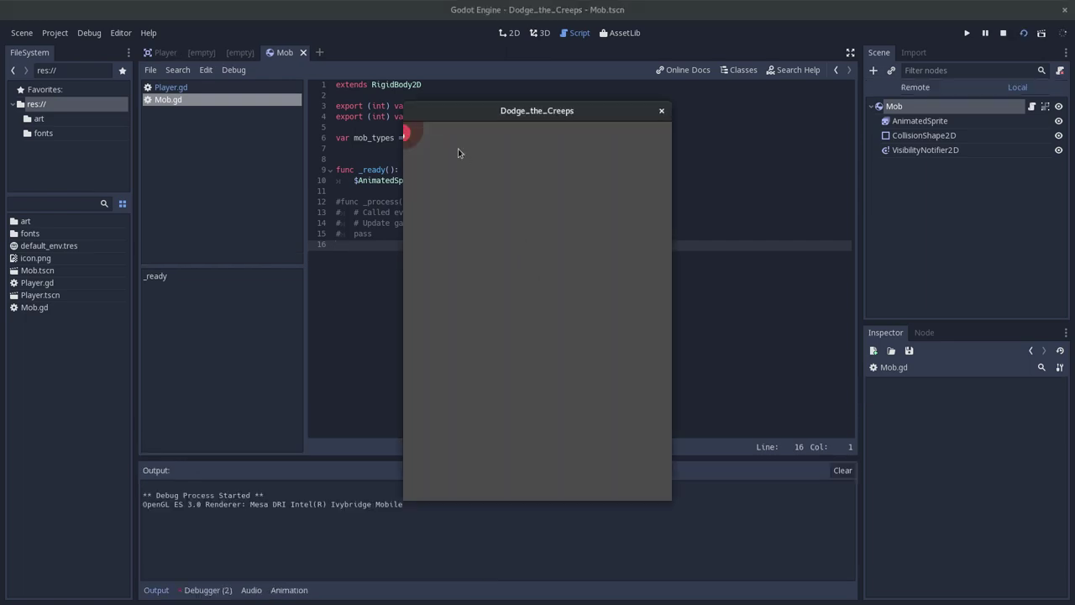
- Close the game, test-run the Player scene with F6, close it, and open Mob.gd
left_click(662, 111)
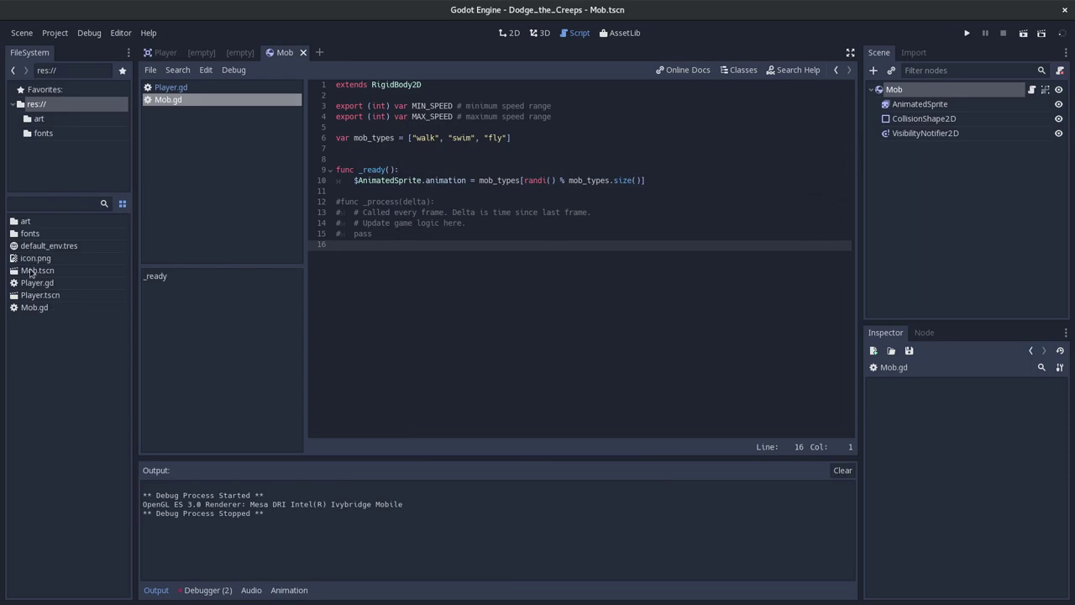
double_click(44, 293)
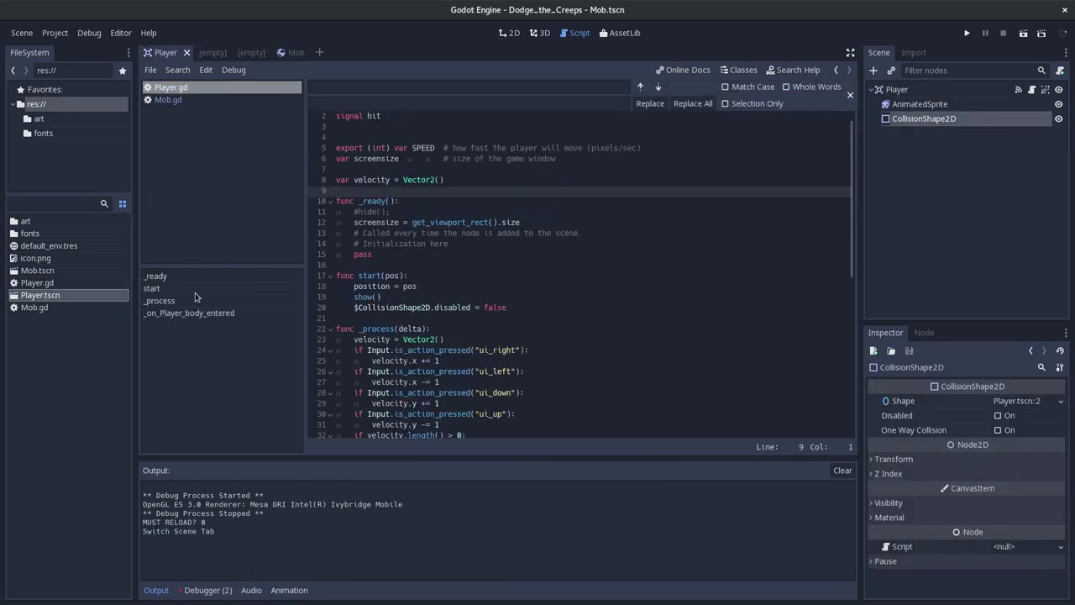
key("F6")
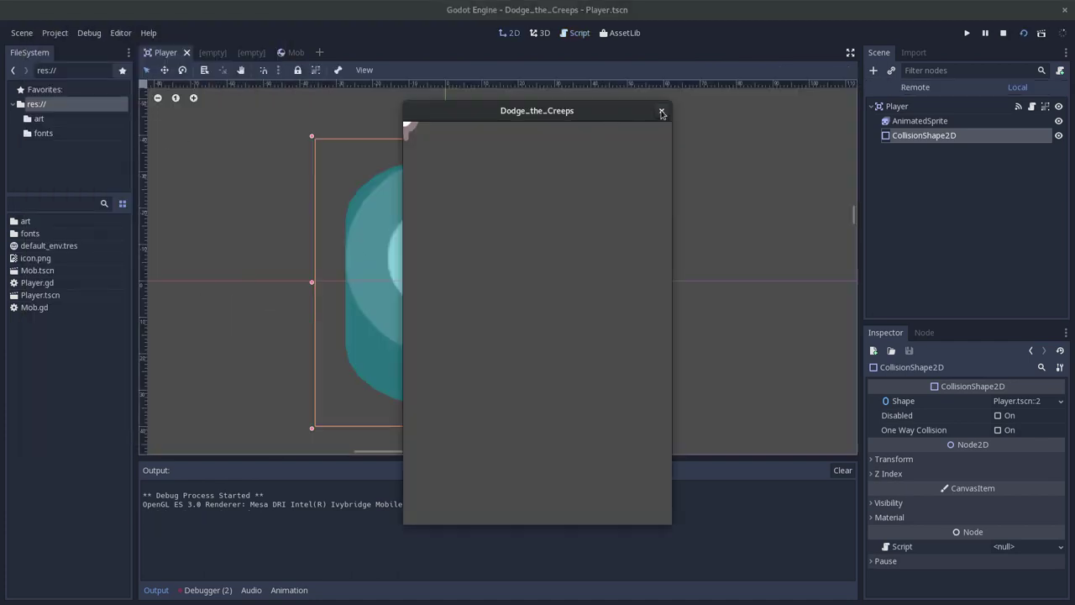
left_click(661, 110)
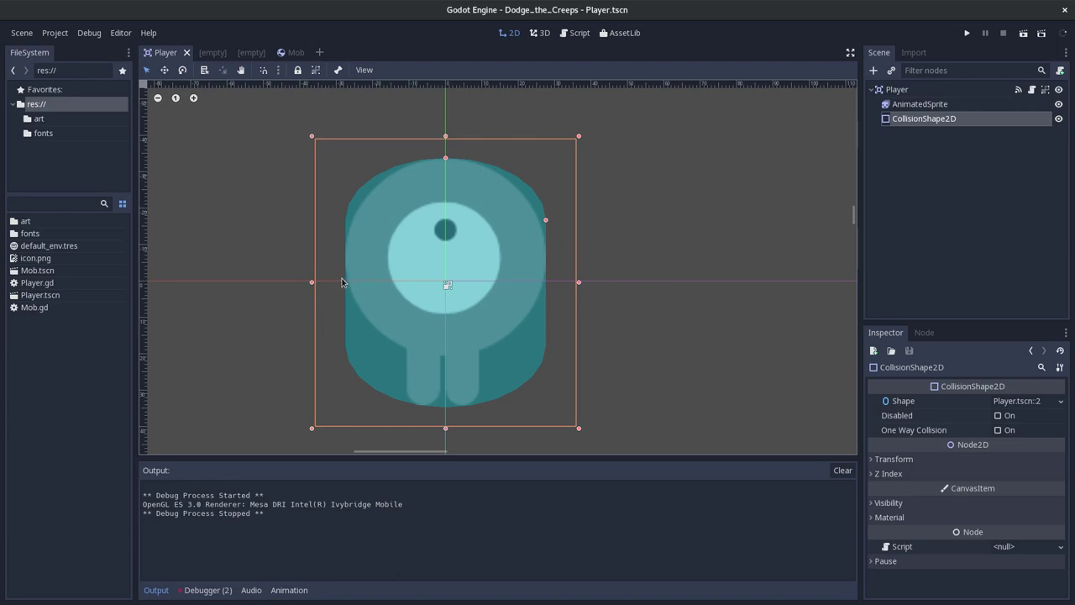
double_click(44, 309)
- In the tutorial, scroll to the paragraph about deleting mobs that leave the screen
key("alt+Tab")
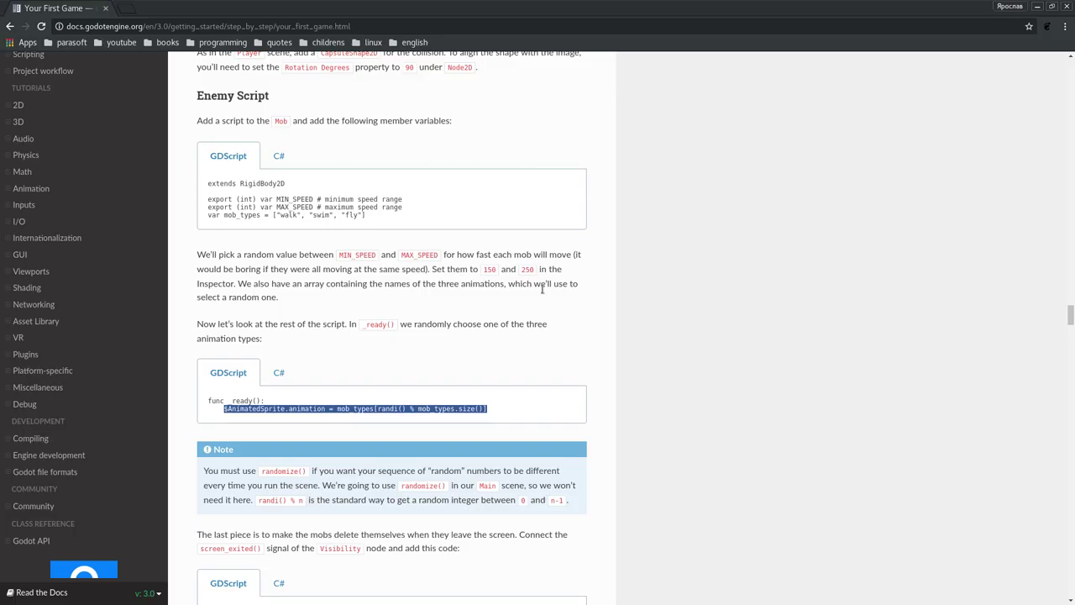
scroll(468, 295, "down", 3)
scroll(468, 294, "down", 2)
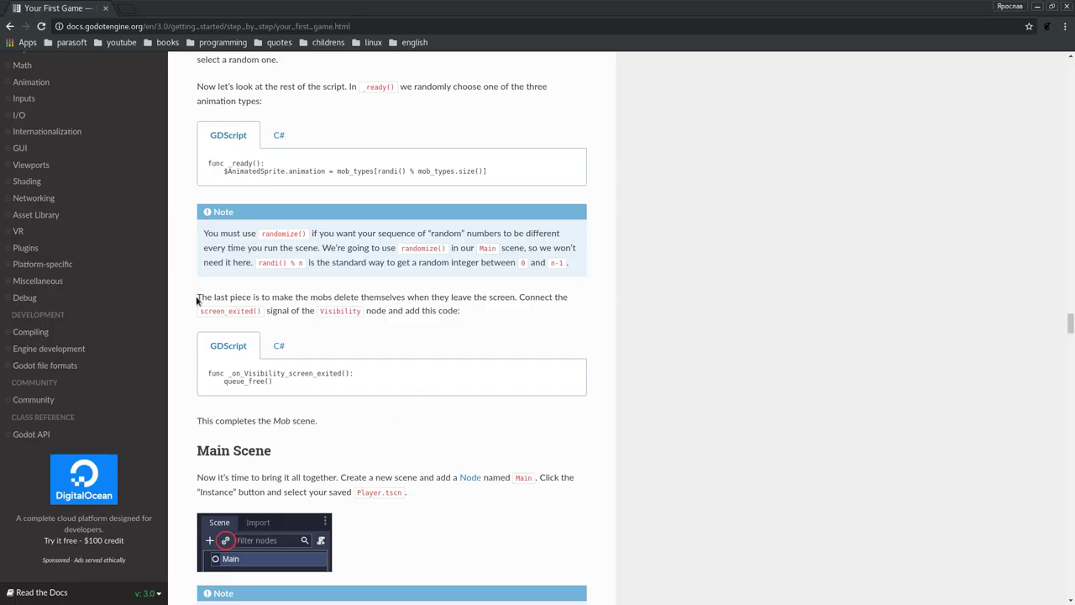
left_click_drag(197, 300, 500, 325)
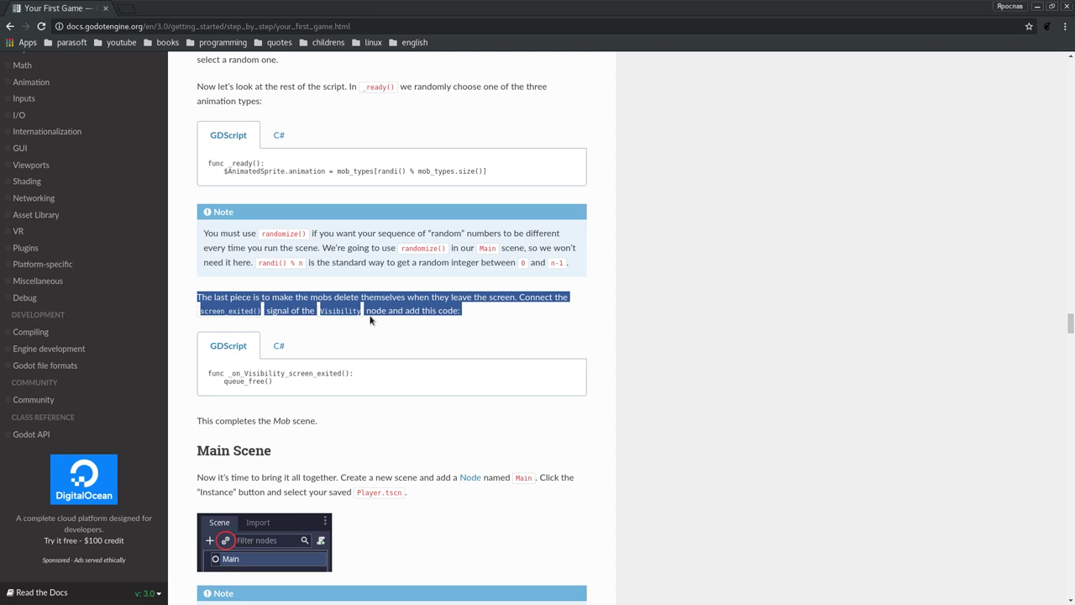
left_click(299, 307)
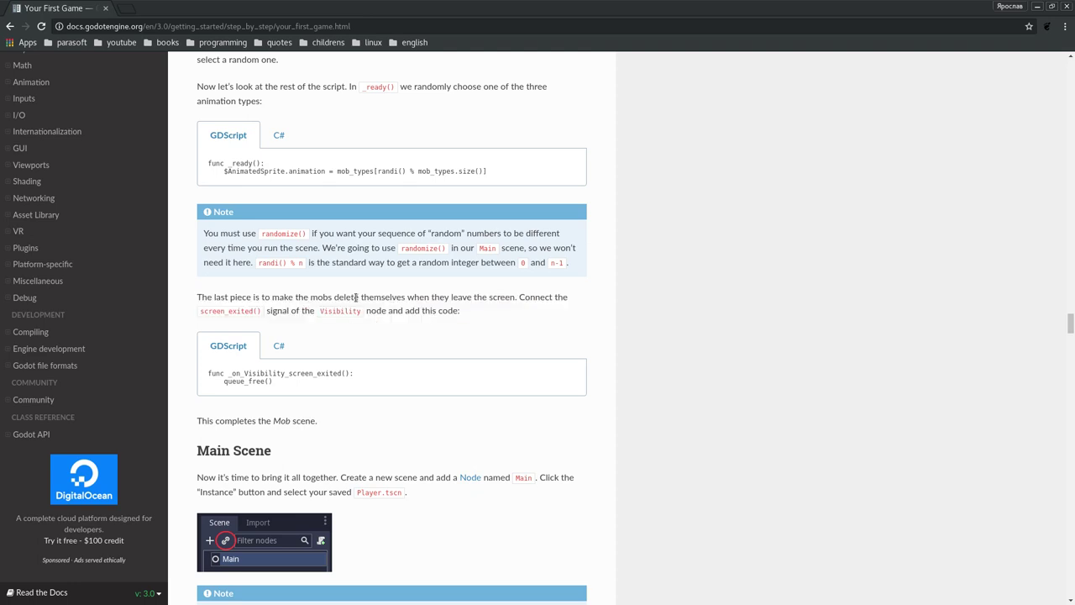
- Highlight the screen_exited signal instructions for reading, then return to the Godot editor
left_click_drag(475, 313, 433, 297)
left_click(476, 298)
double_click(544, 300)
double_click(243, 311)
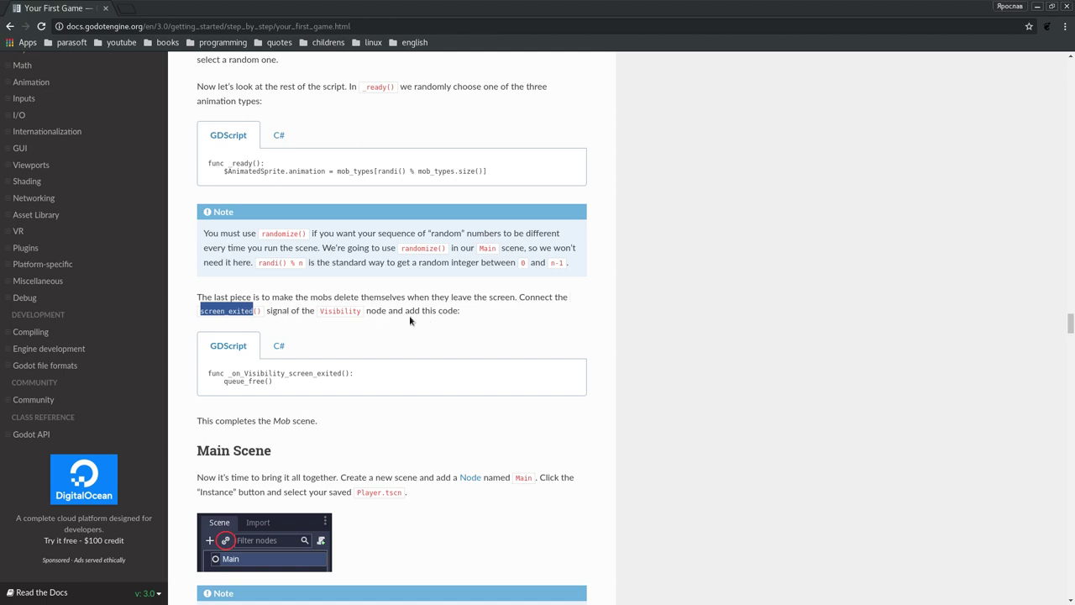
left_click(376, 316)
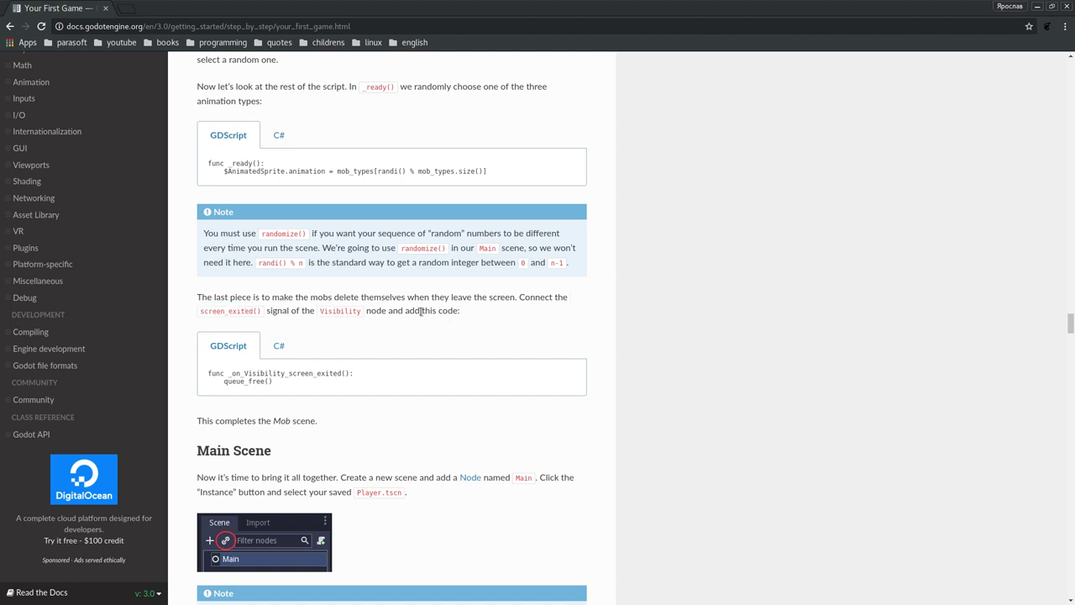
key("alt+Tab")
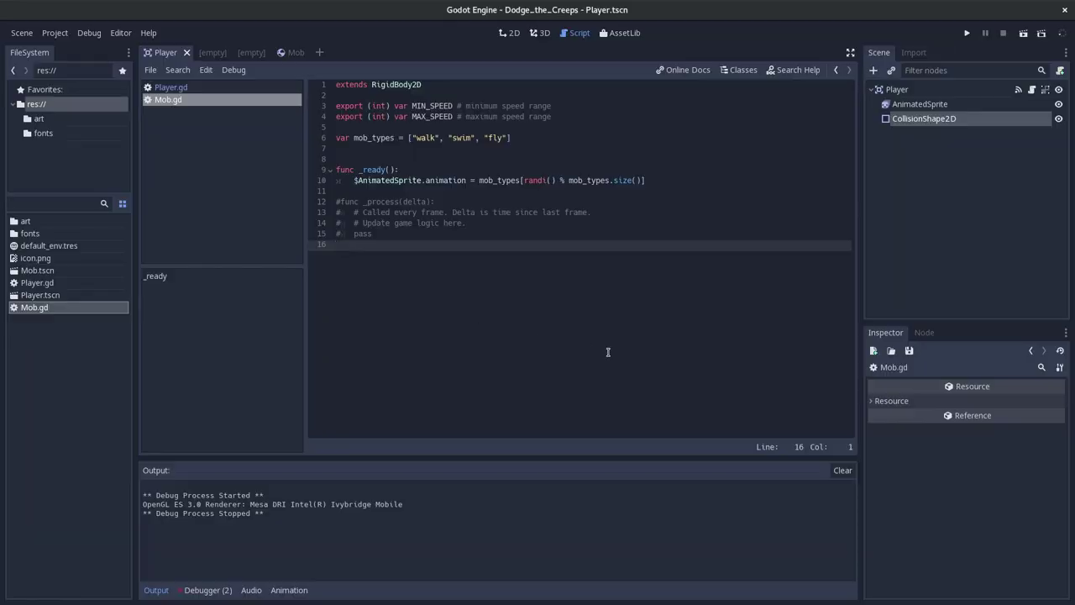
- Show the Player root node's signals in the Node tab and reopen Mob.gd
left_click(905, 92)
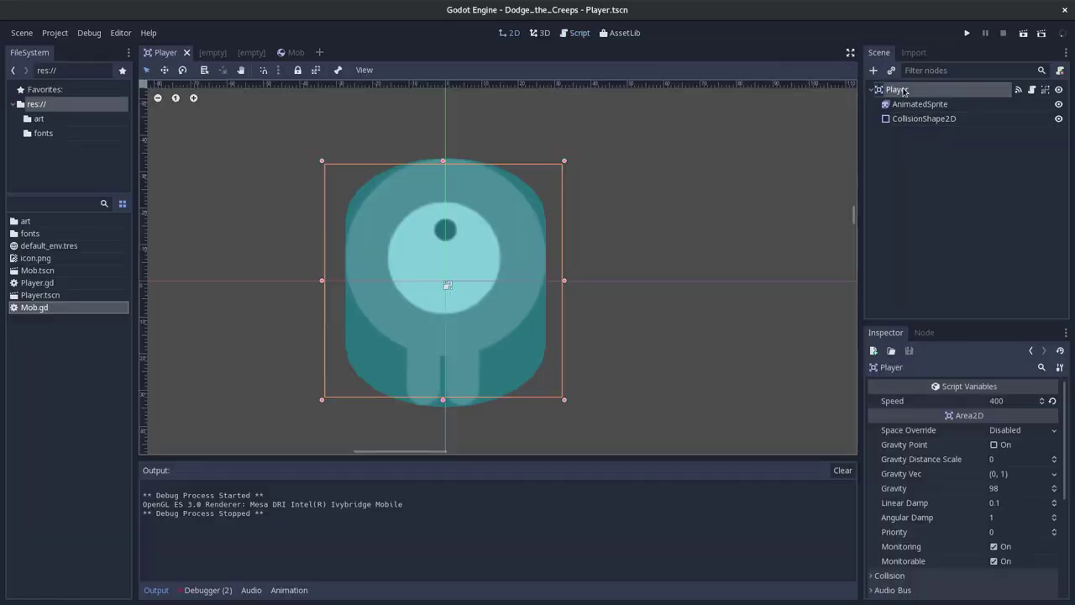
left_click(922, 334)
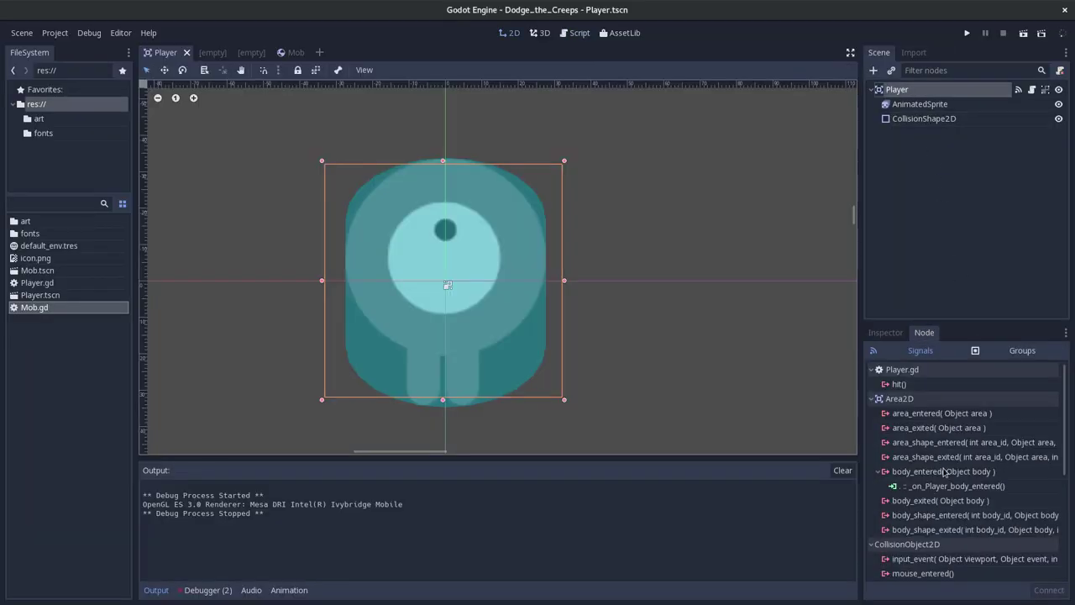
double_click(35, 307)
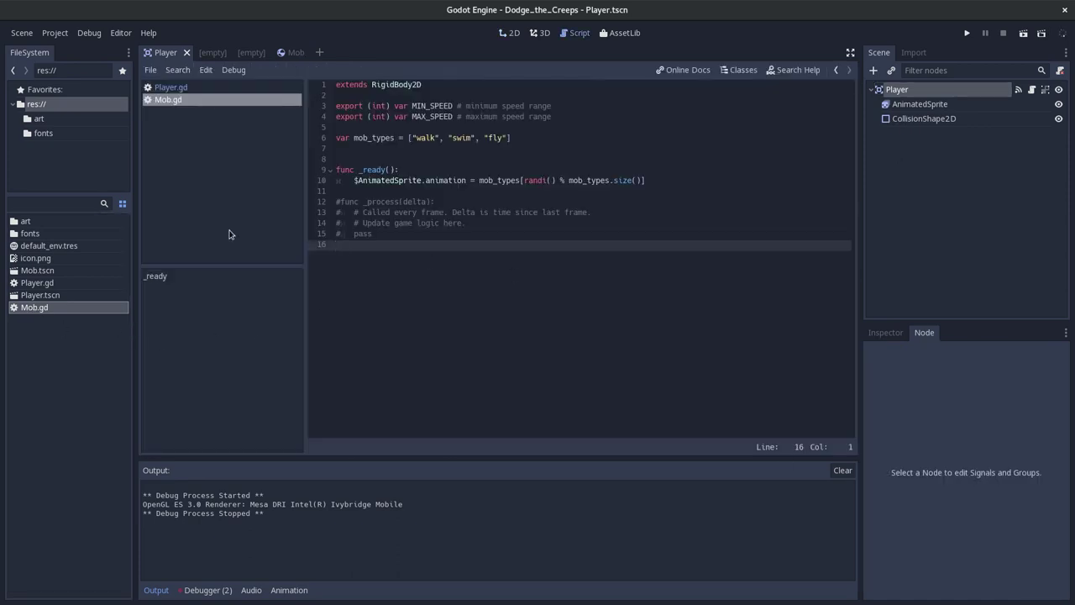
- Open Mob.tscn and select the Mob root node to list its signals
left_click(951, 159)
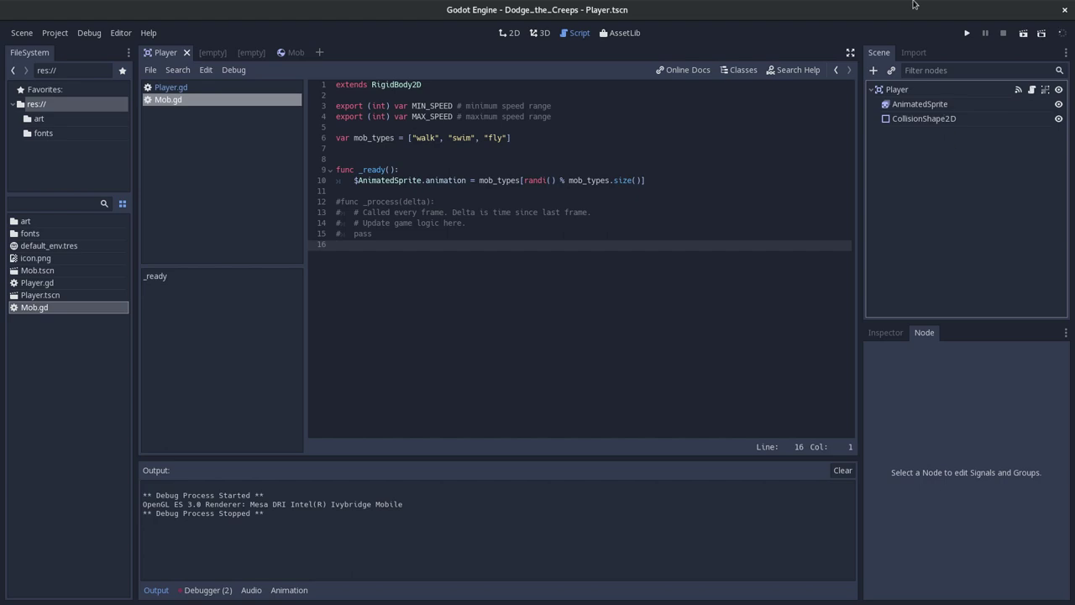
double_click(40, 271)
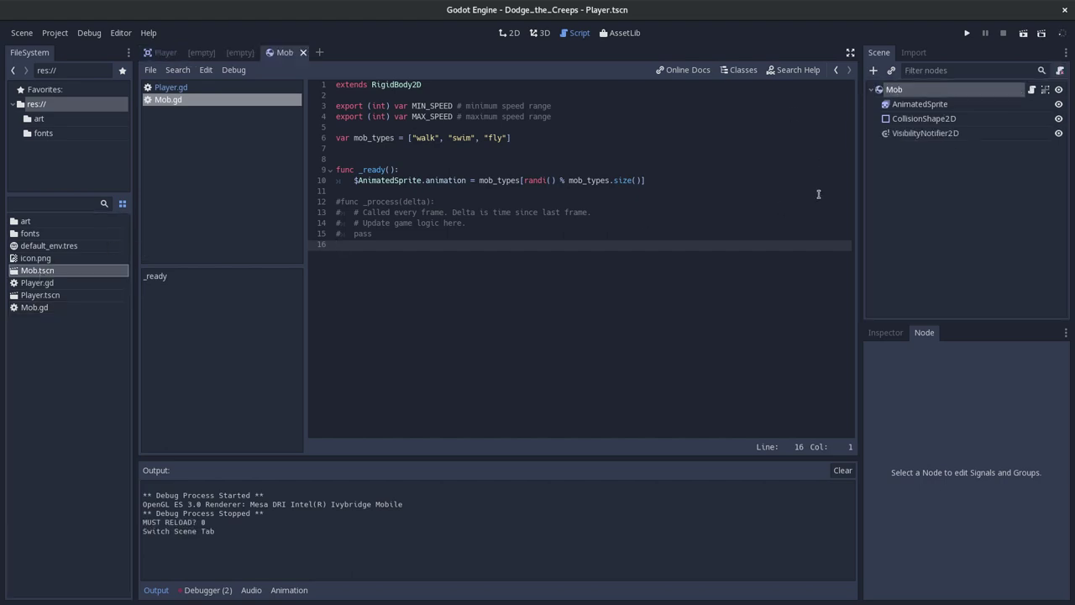
left_click(895, 90)
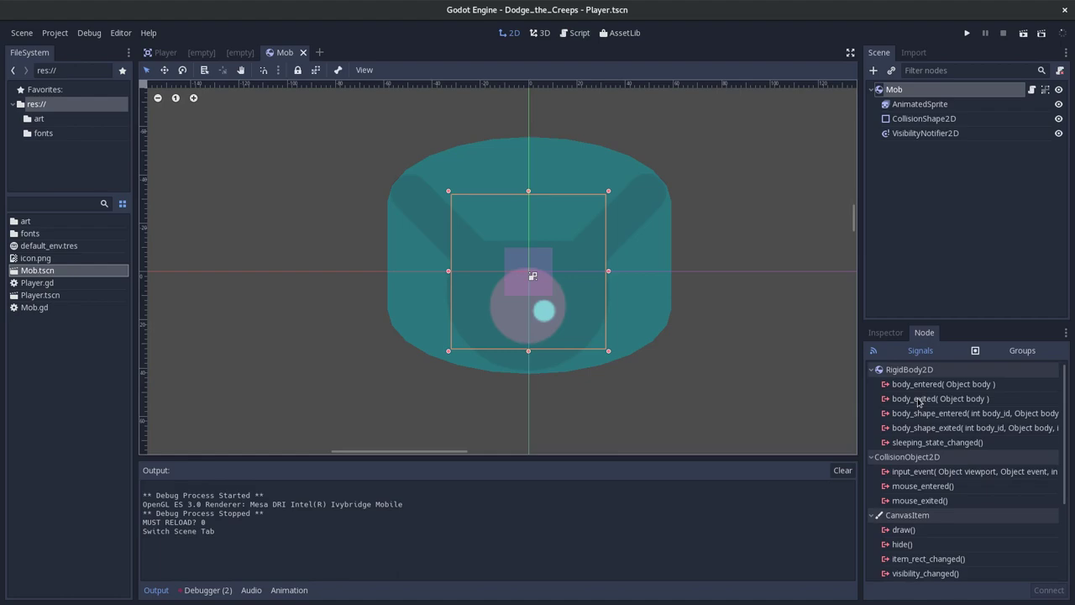
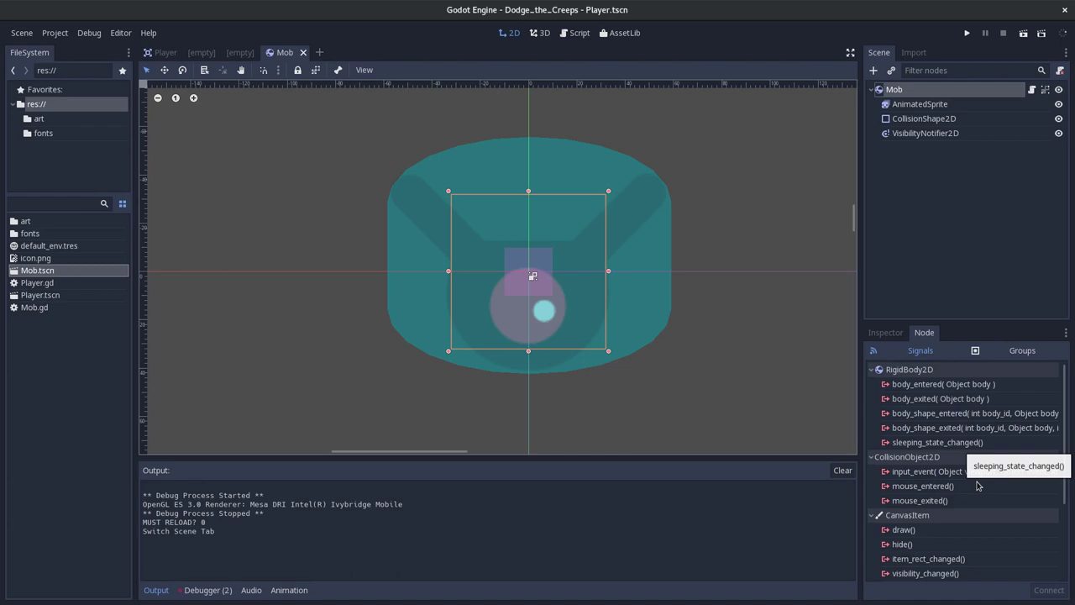
- Select the VisibilityNotifier2D node in the Mob scene tree
scroll(959, 489, "down", 2)
scroll(959, 488, "down", 2)
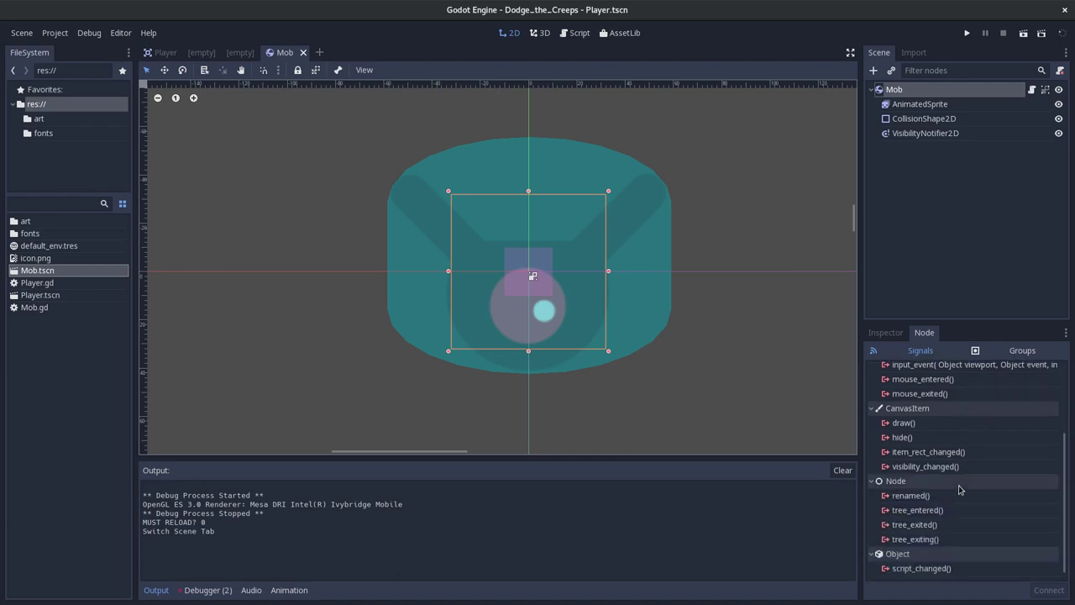
scroll(959, 489, "up", 3)
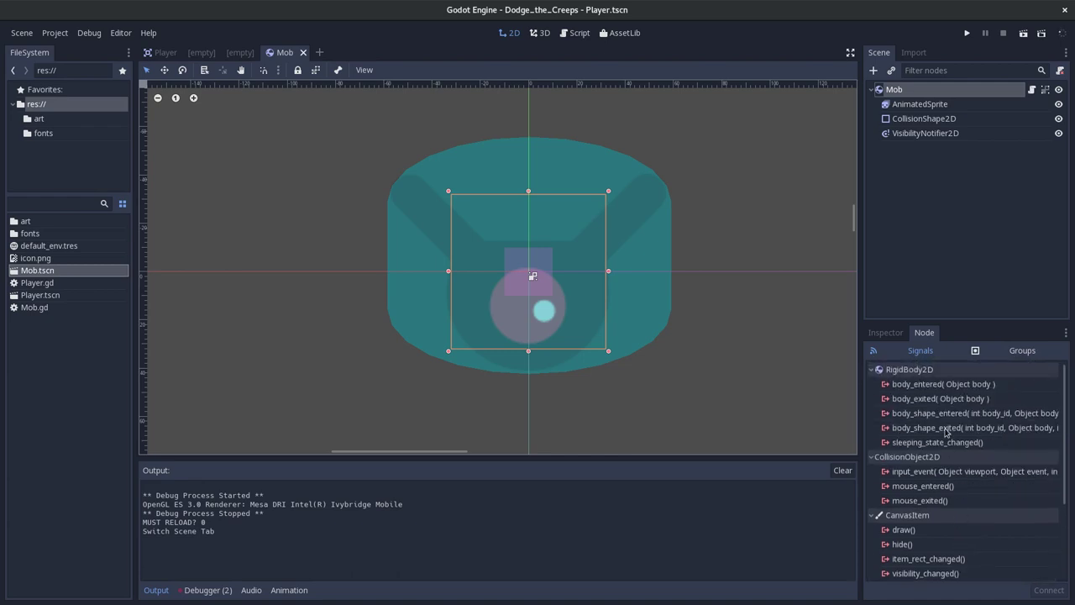
left_click(924, 120)
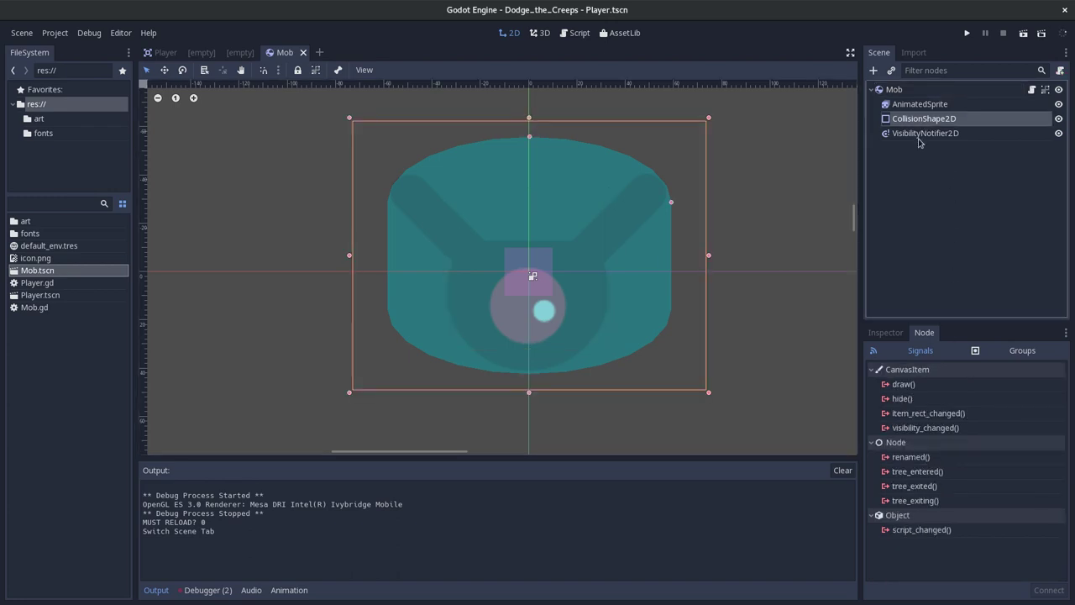
left_click(919, 136)
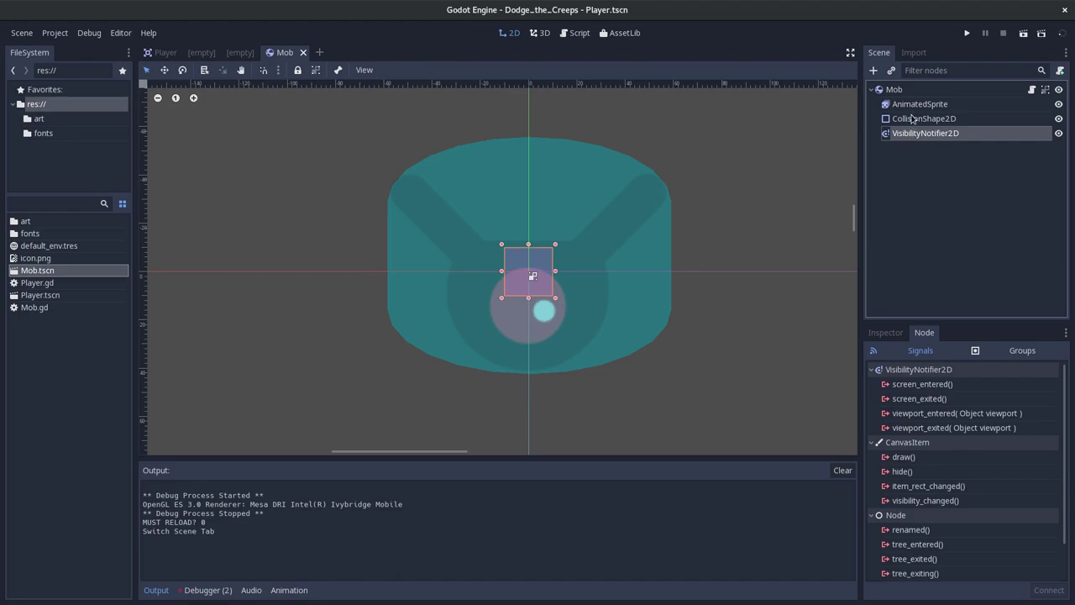
- Check the docs for VisibilityNotifier2D, then pick its screen_exited() signal
key("alt+Tab")
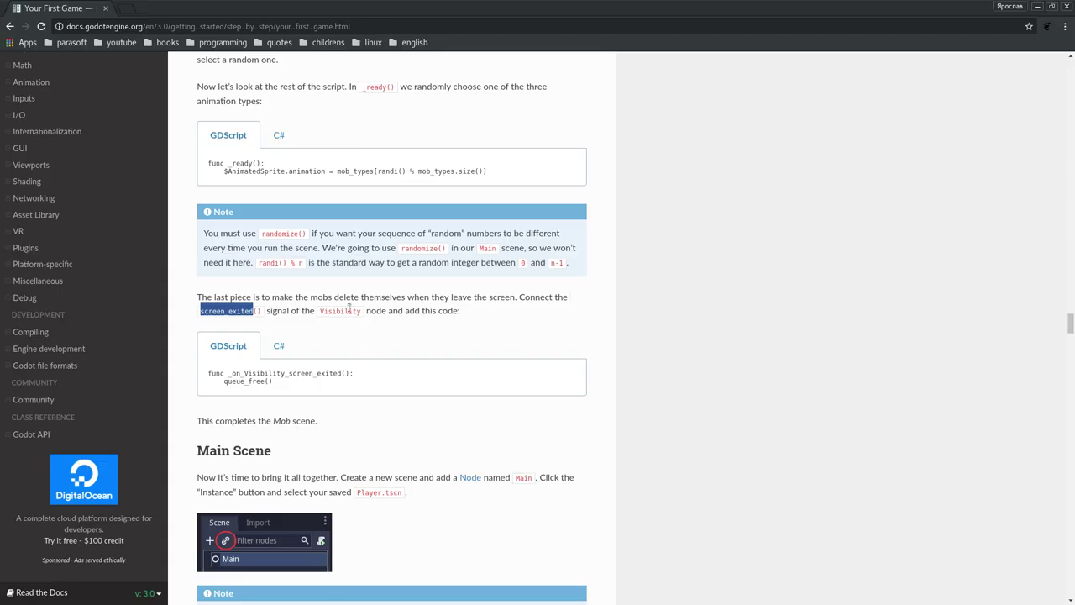
left_click(309, 310)
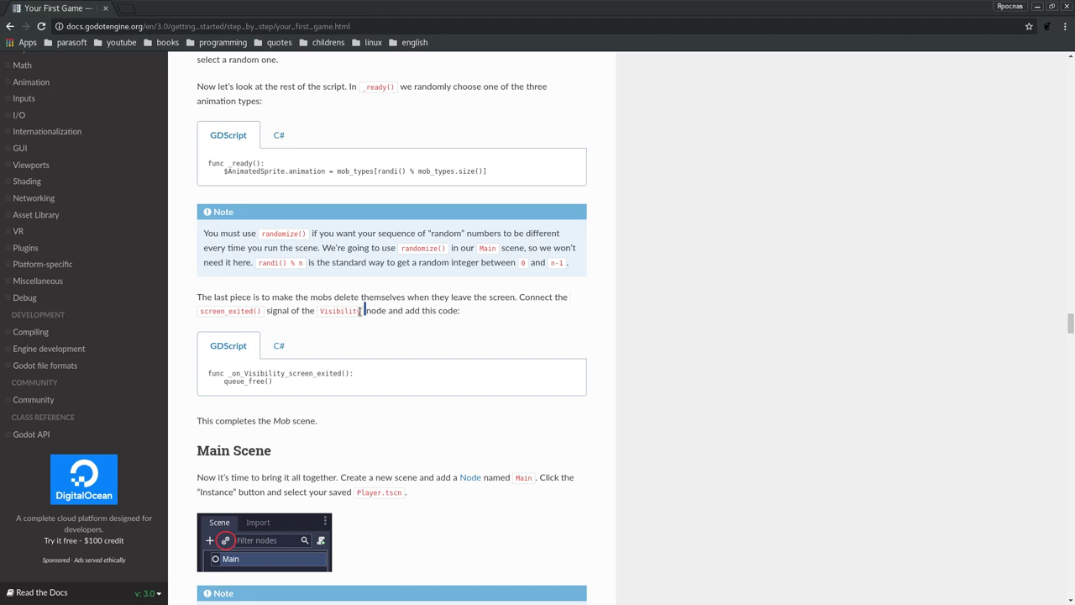
double_click(353, 310)
key("alt+Tab")
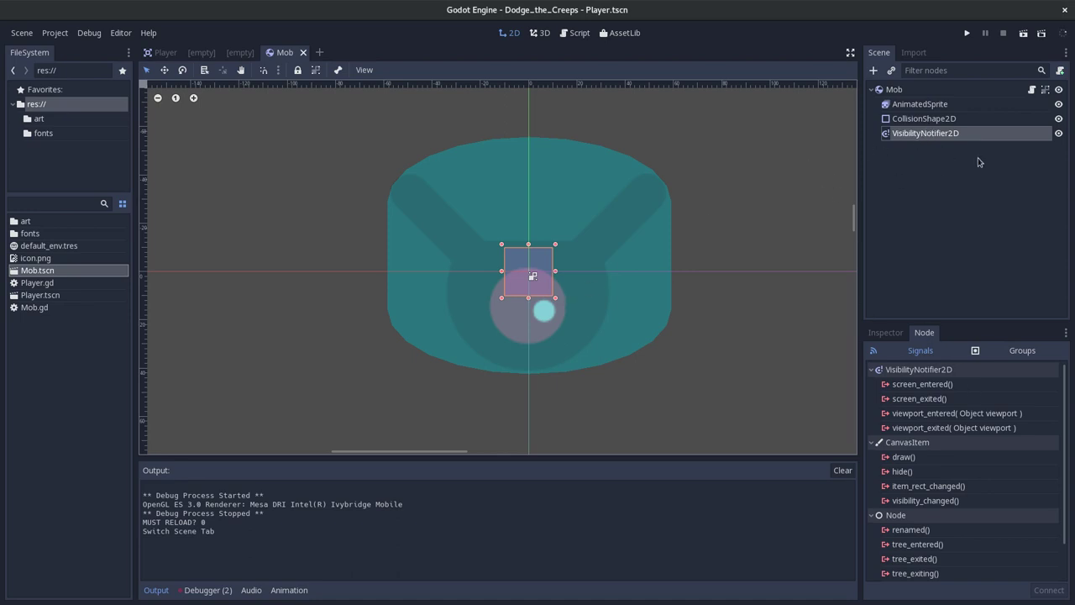
key("alt+Tab")
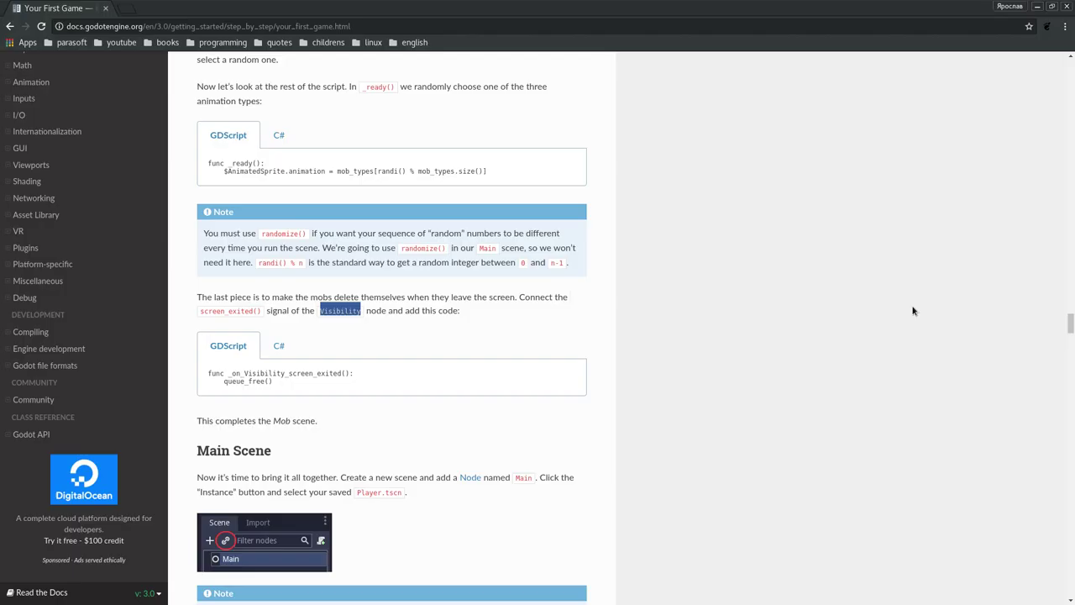
key("alt+Tab")
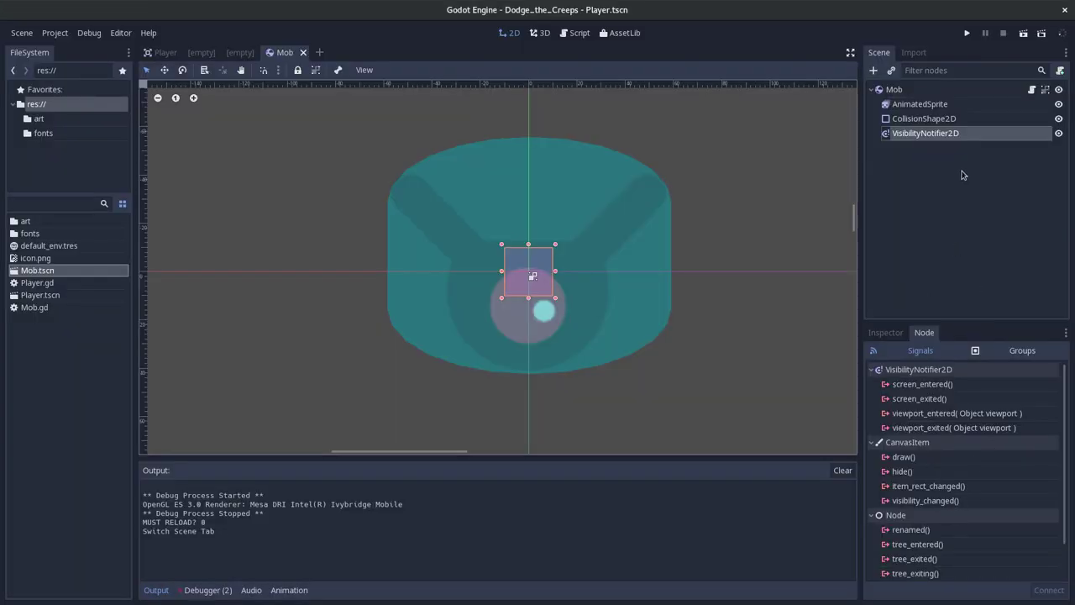
left_click(916, 402)
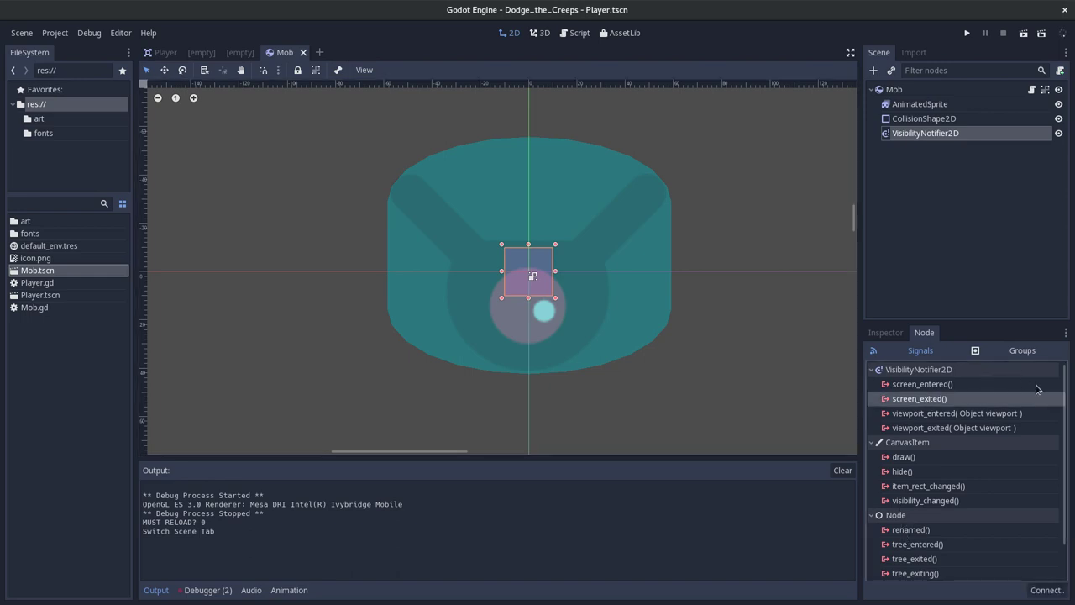
- Connect screen_exited to a new Mob.gd handler and copy queue_free() from the docs
left_click(1047, 589)
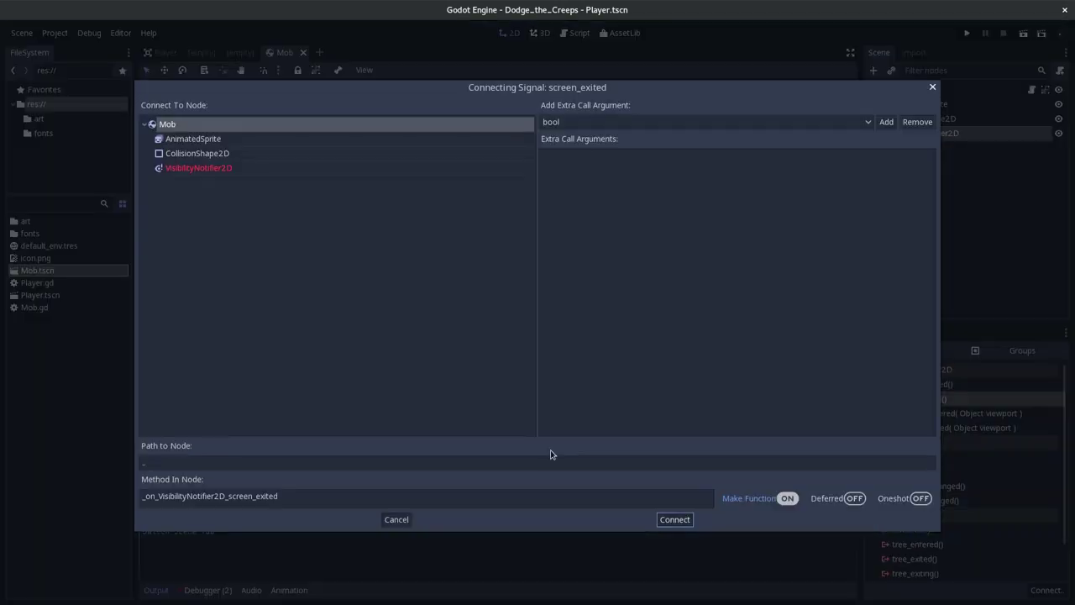
left_click(672, 520)
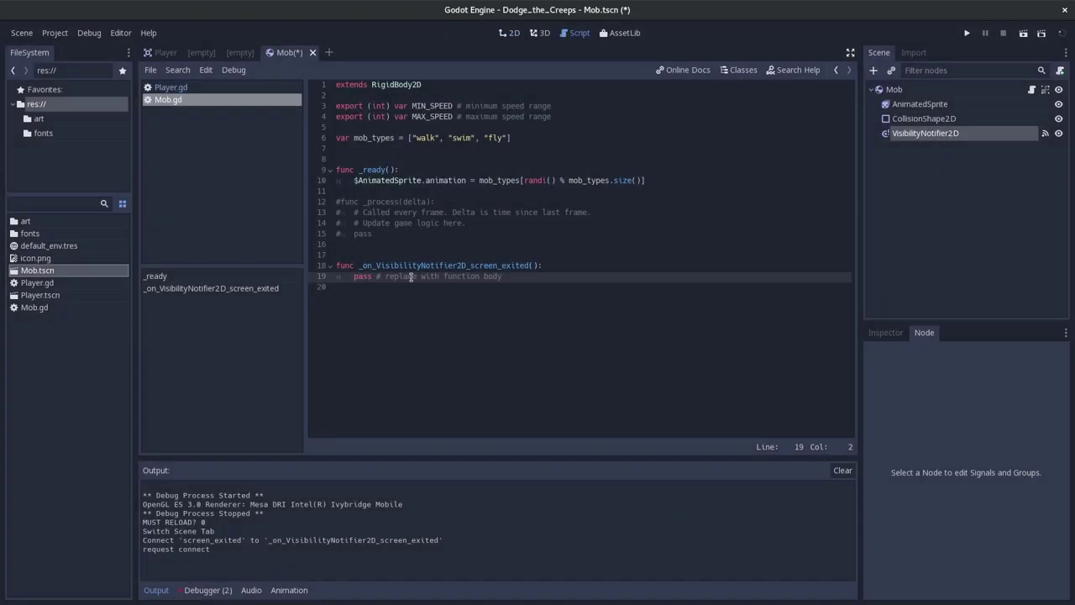
key("alt+Tab")
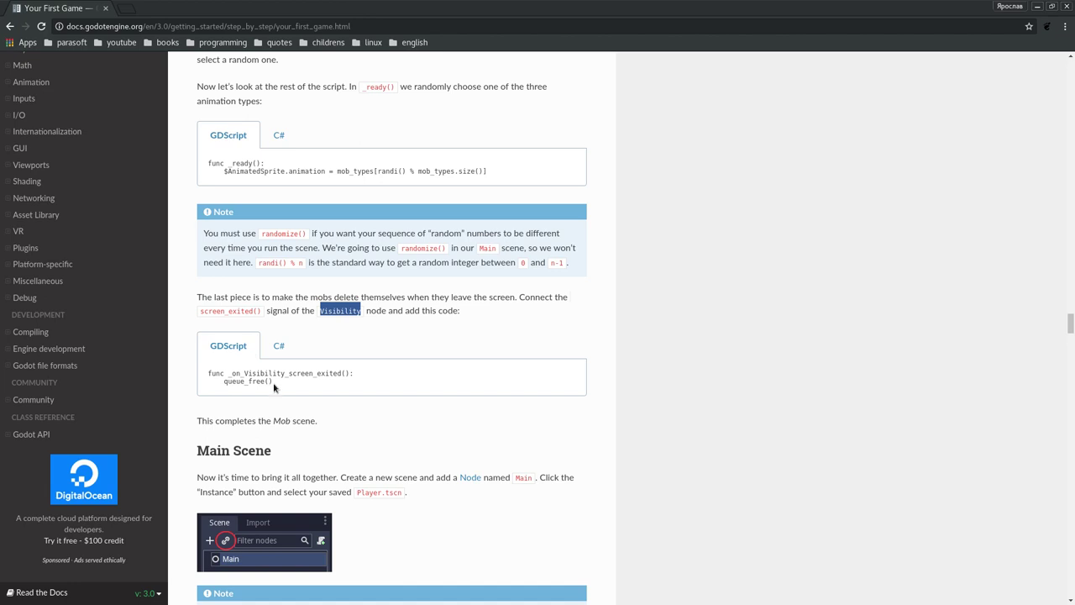
left_click_drag(273, 381, 224, 381)
key("ctrl+c")
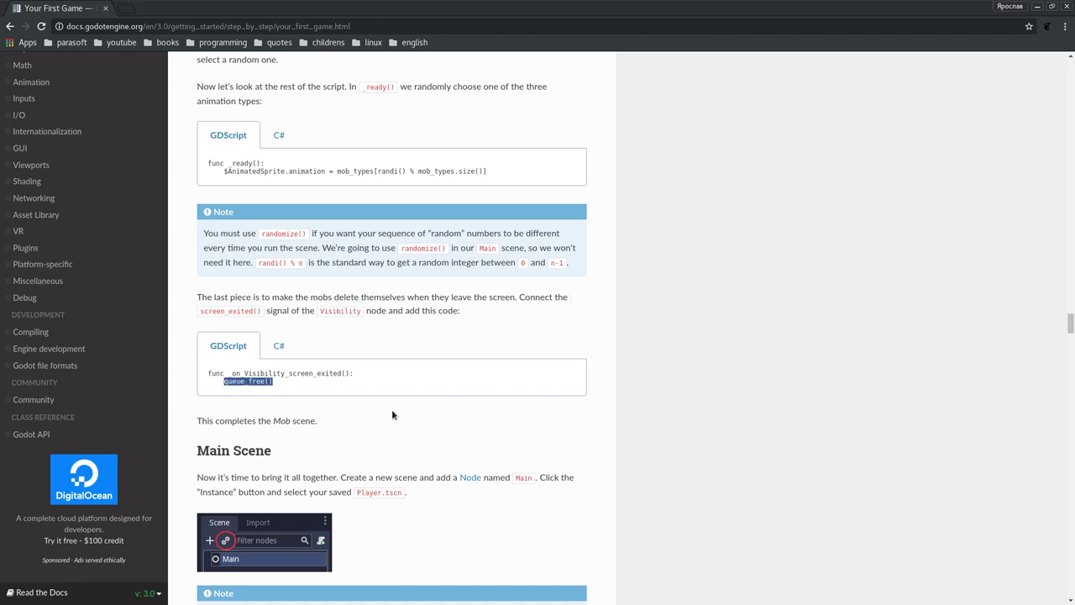
key("alt+Tab")
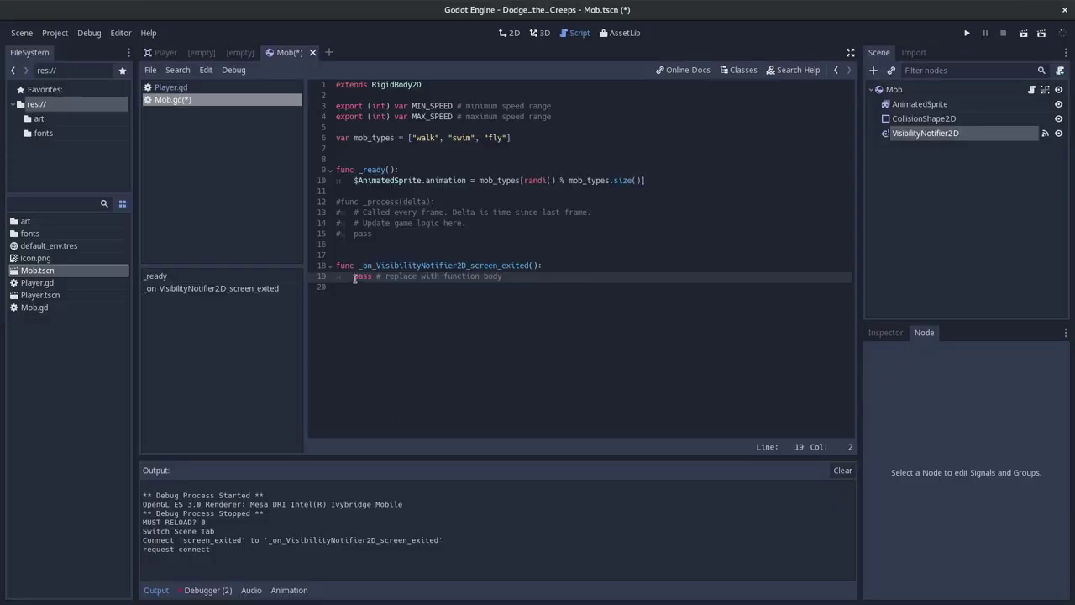
- Replace the handler's pass with queue_free() and save Mob.gd
left_click_drag(353, 277, 509, 276)
key("ctrl+v")
key("ctrl+s")
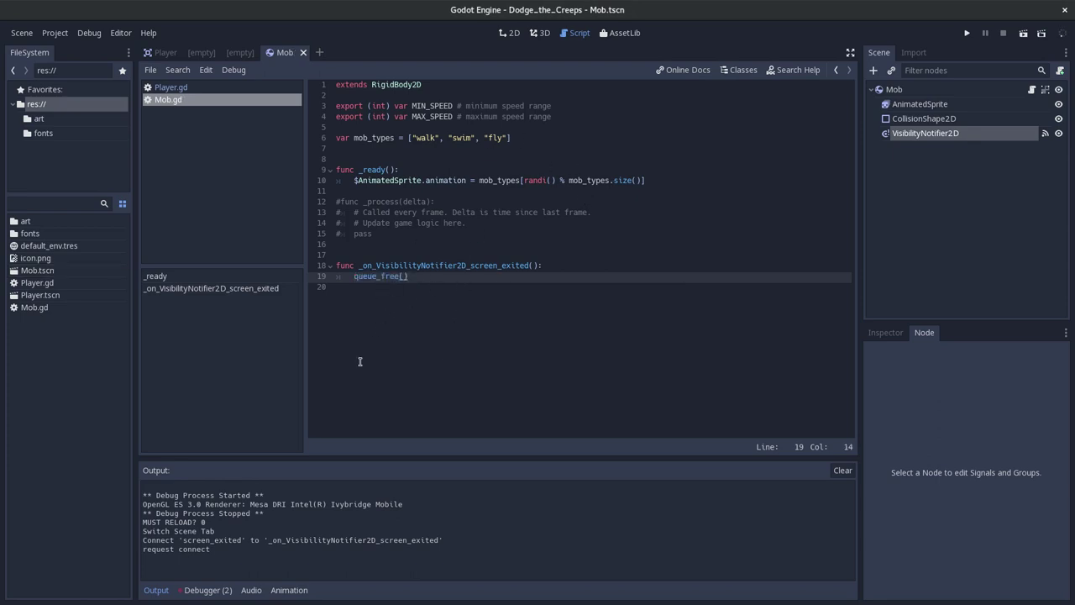
key("alt+Tab")
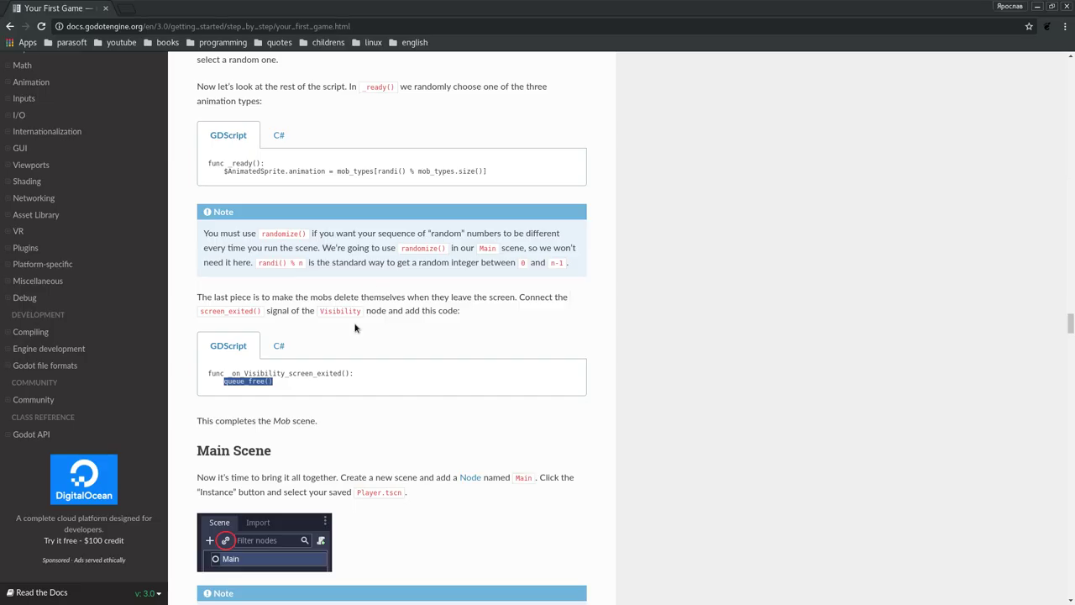
- Toggle the docs examples to C# and back to GDScript
left_click(277, 344)
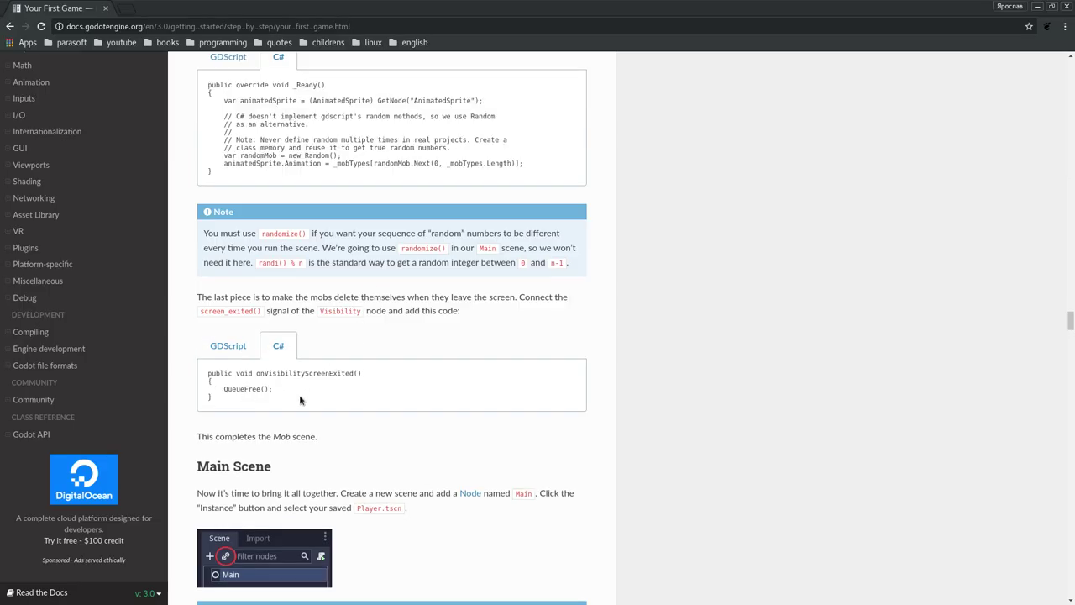
left_click(228, 348)
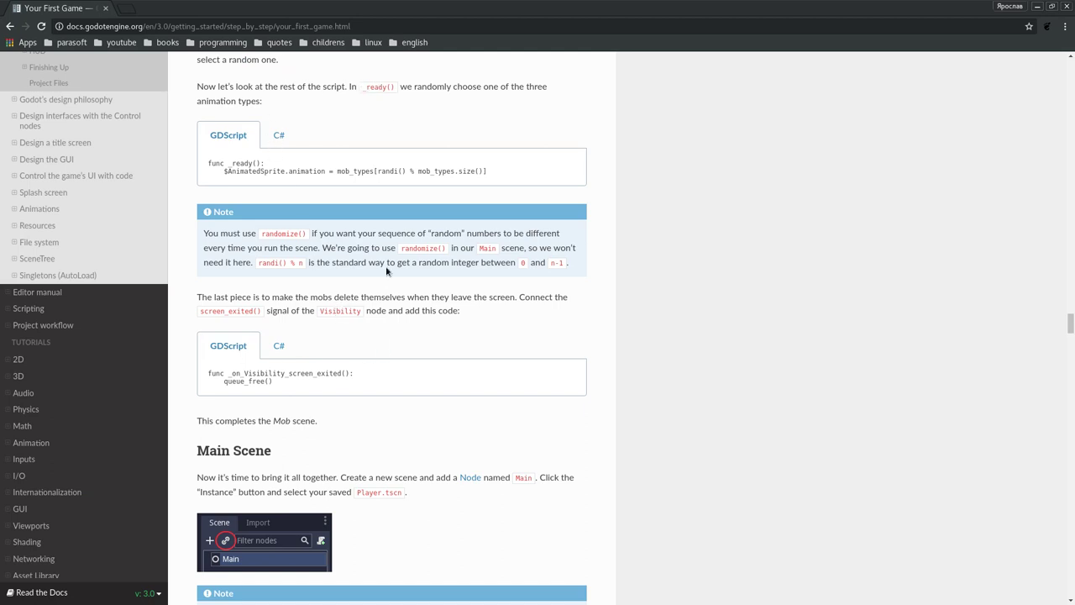
scroll(402, 388, "down", 2)
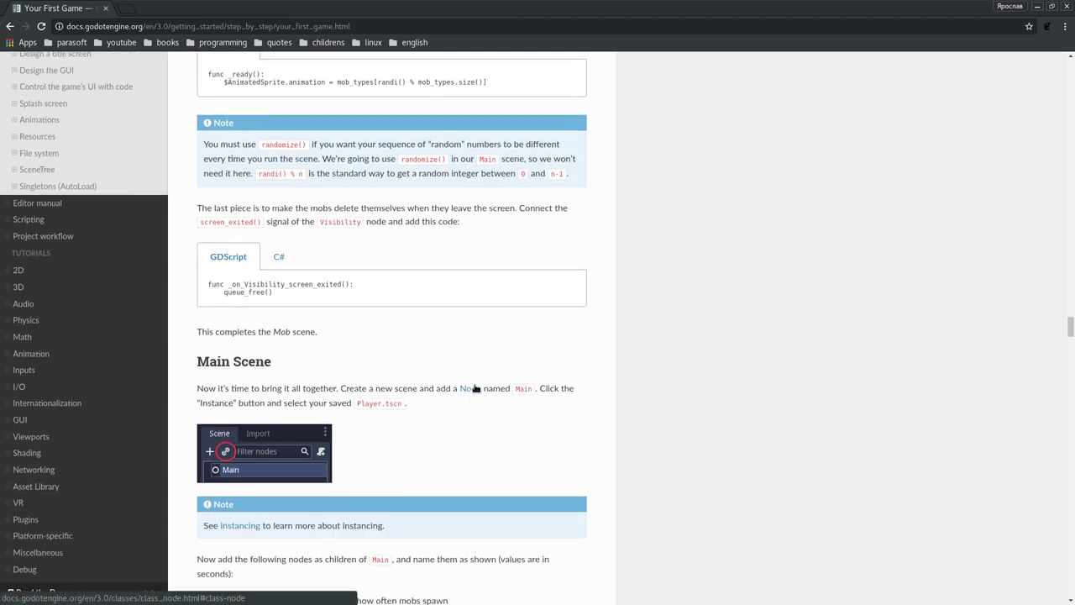
- Open the Node class reference in a new tab and search the docs for queue_free
middle_click(470, 389)
double_click(245, 290)
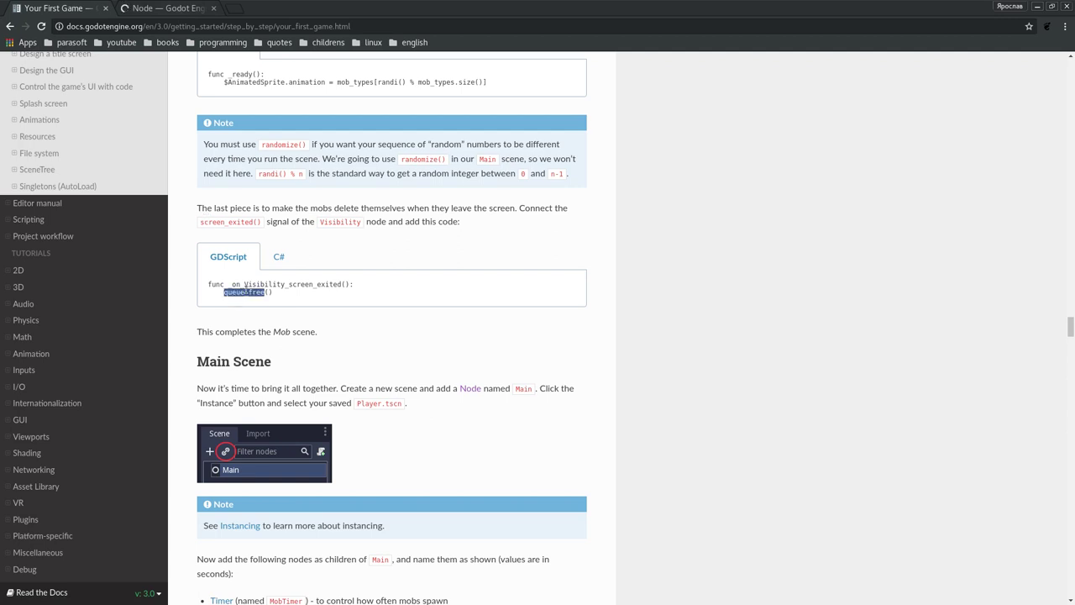
left_click(157, 14)
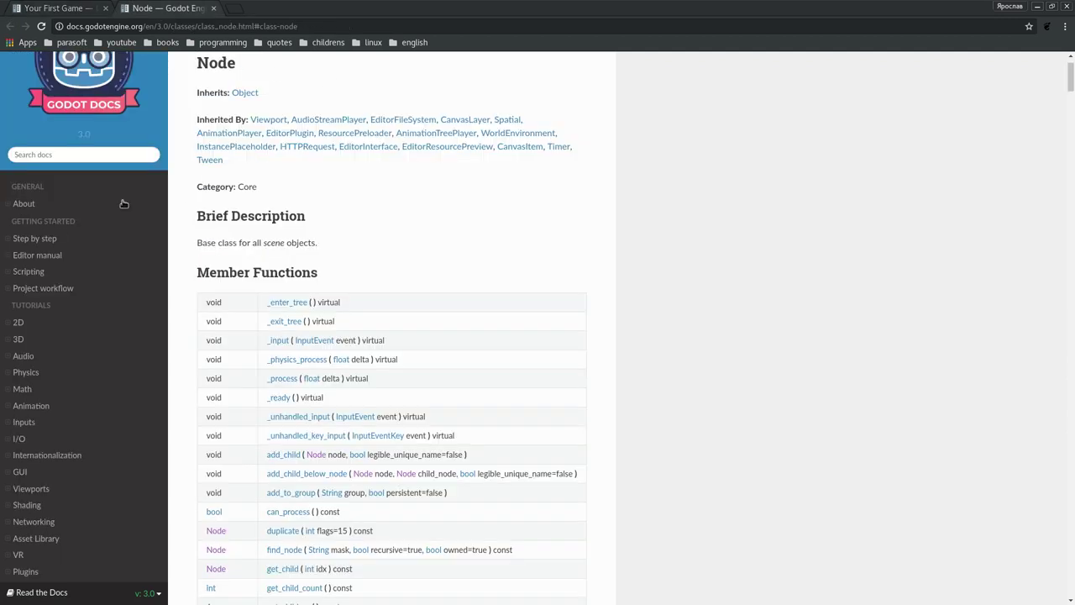
middle_click(71, 152)
key("Return")
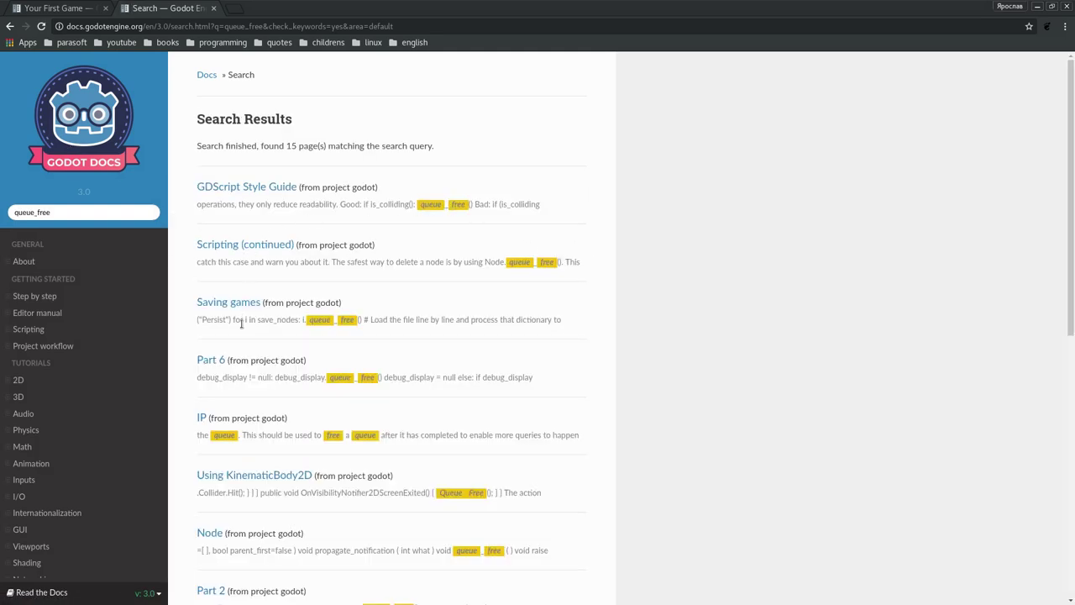
- Browse the queue_free search results, then return to the Your First Game tab
scroll(266, 456, "down", 1)
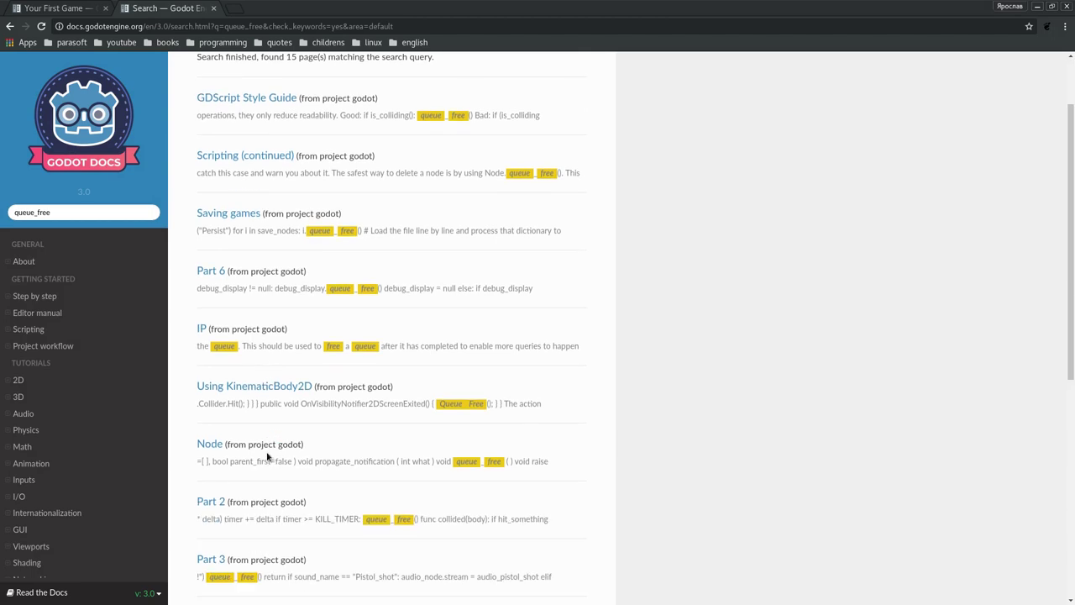
scroll(272, 336, "down", 2)
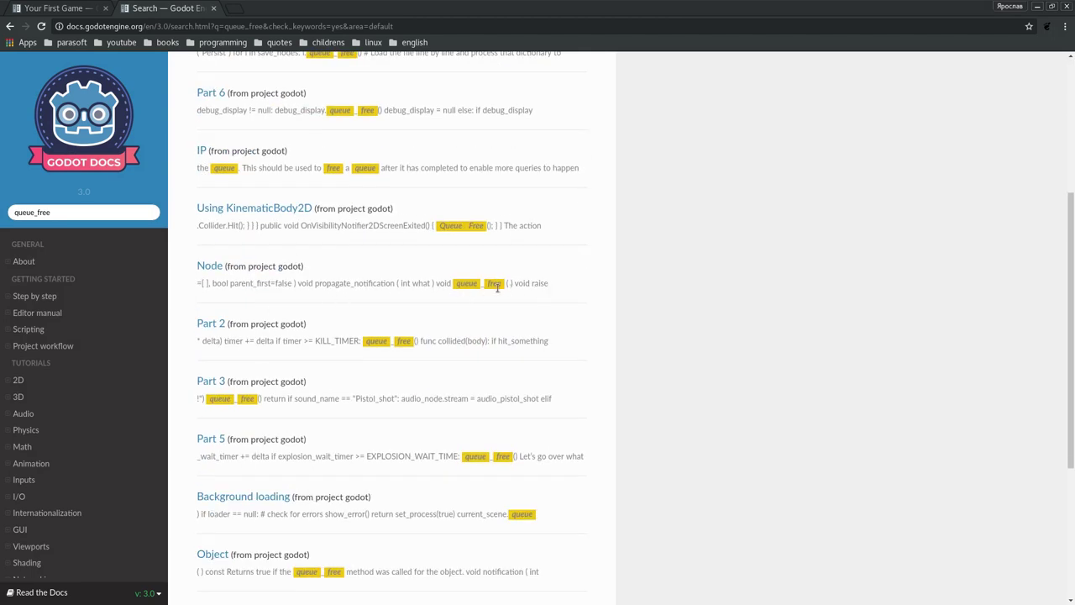
scroll(329, 308, "down", 1)
scroll(326, 322, "down", 1)
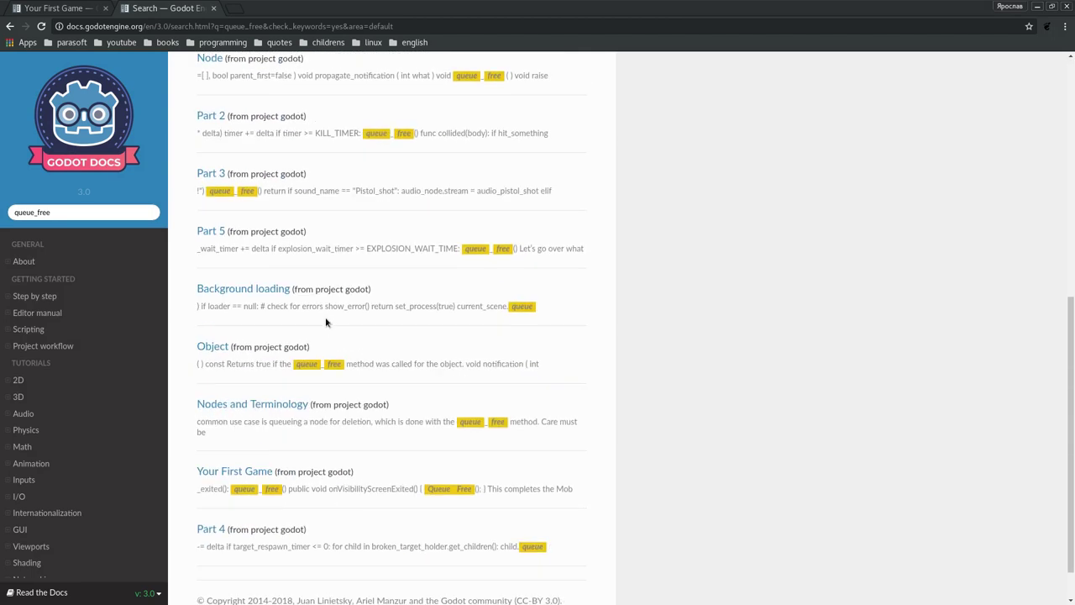
scroll(325, 345, "down", 1)
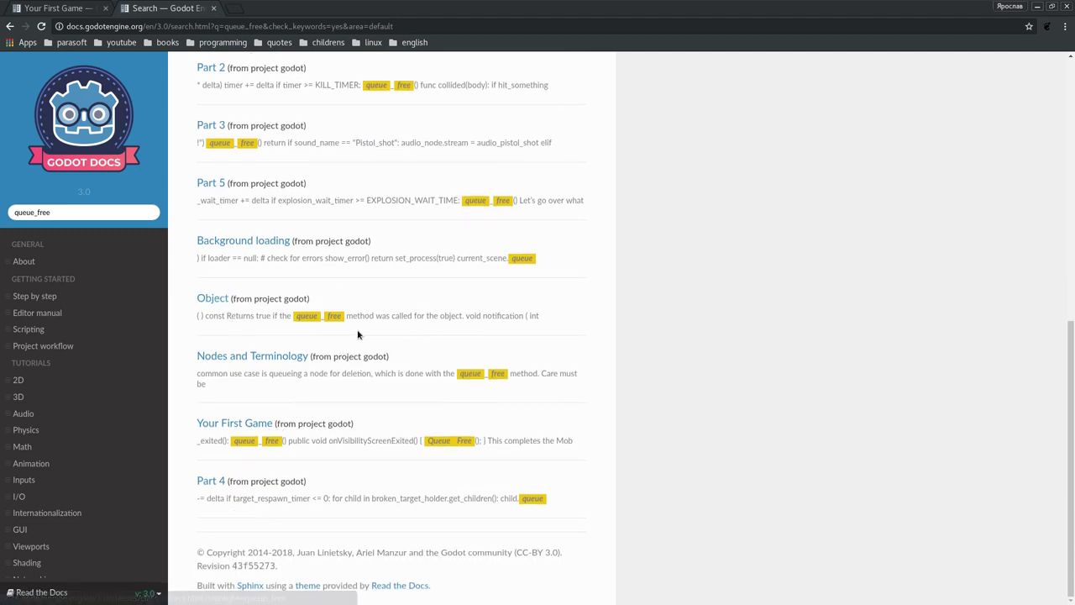
left_click_drag(255, 316, 436, 316)
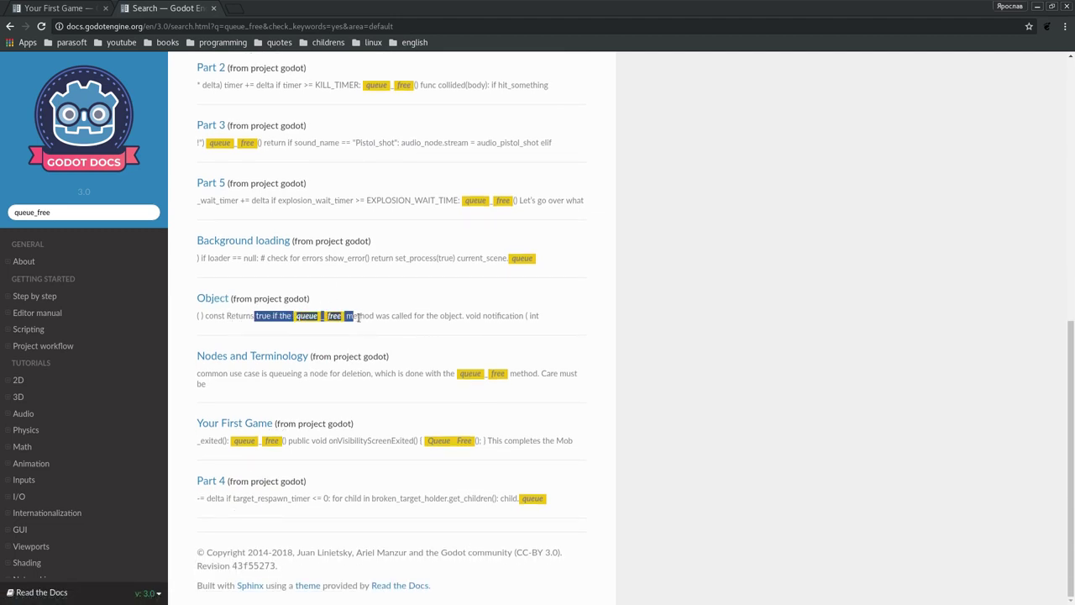
left_click(415, 305)
scroll(411, 304, "up", 1)
scroll(411, 304, "up", 2)
scroll(411, 303, "up", 2)
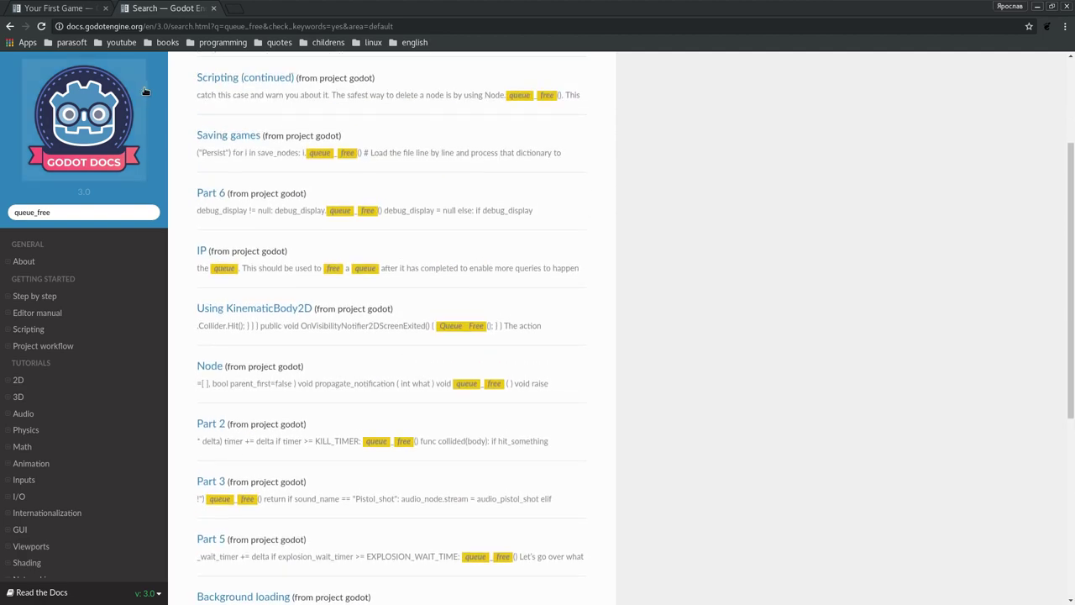
left_click(84, 10)
- Check in the docs where the Mob scene instructions end
key("alt+Tab")
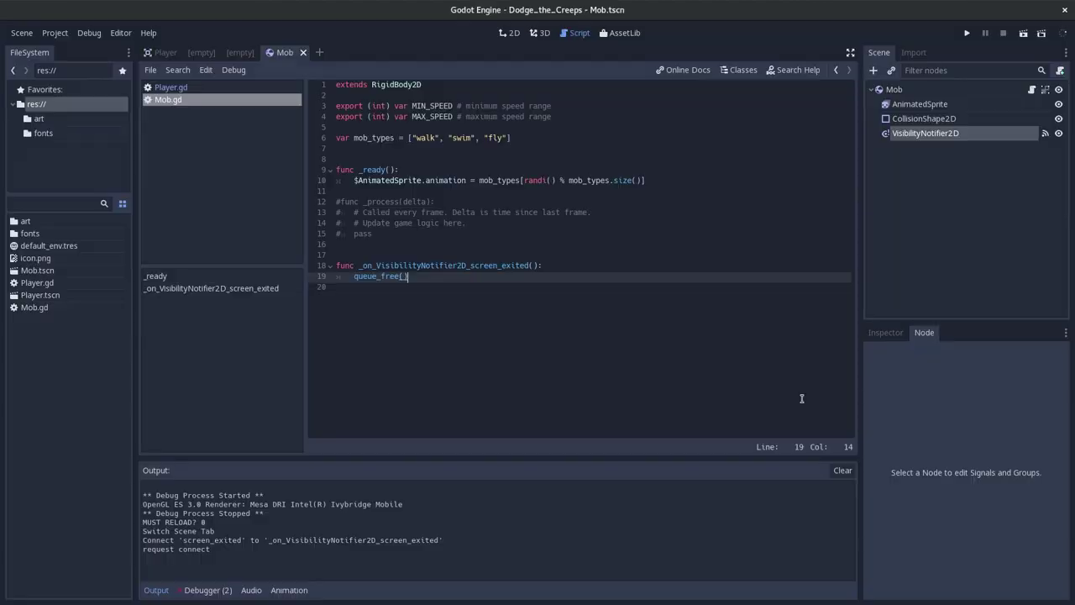
key("alt+Tab")
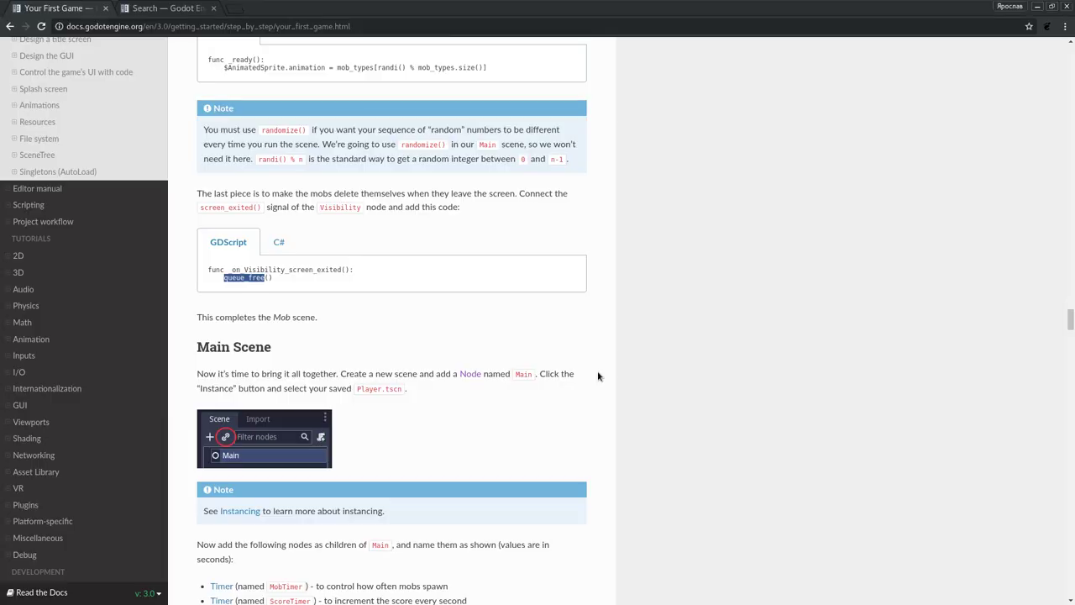
scroll(265, 261, "down", 1)
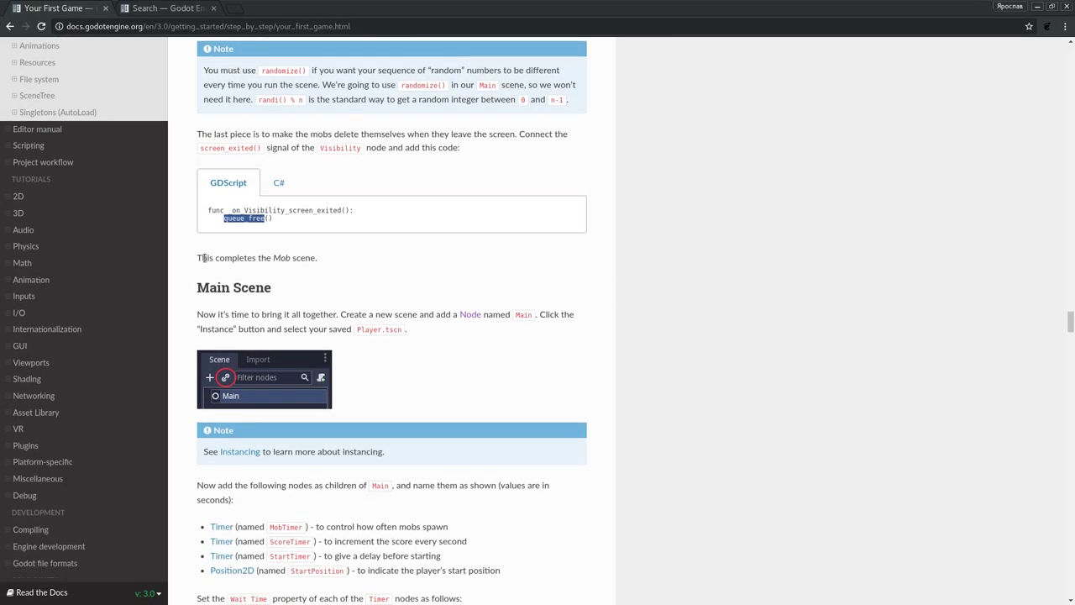
left_click_drag(202, 258, 408, 265)
left_click(440, 269)
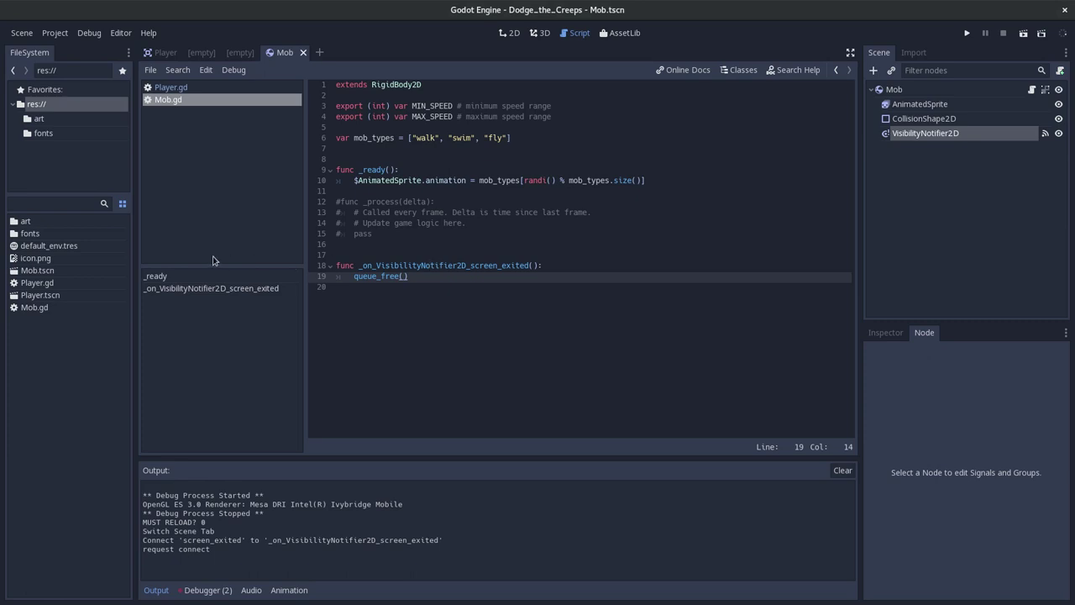
- Save and test-run the Mob scene with F6, then scroll the tutorial to Main Scene
key("alt+Tab")
left_click(513, 222)
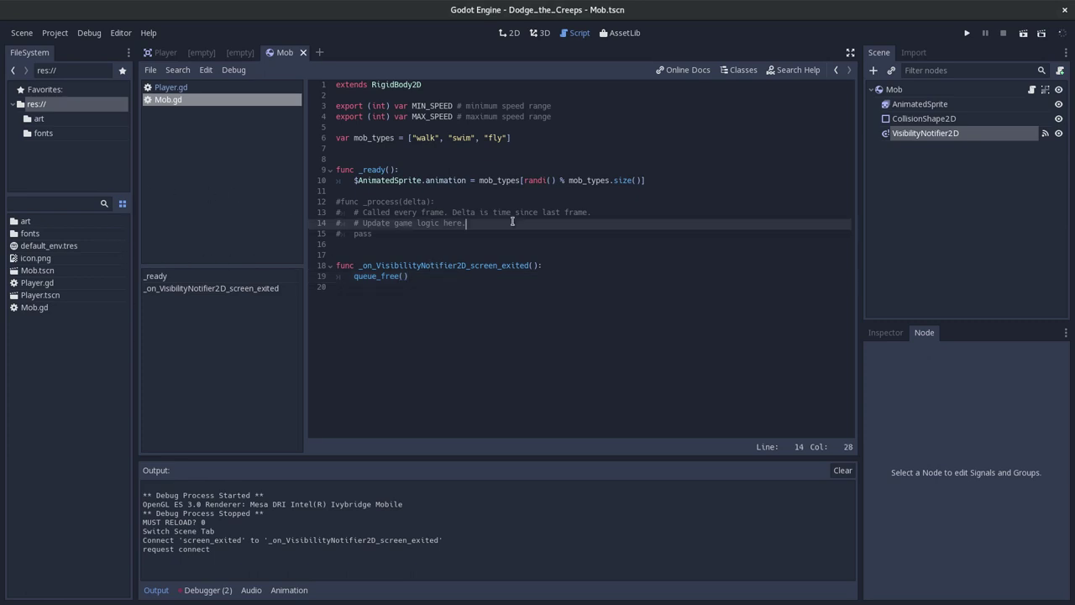
key("F6")
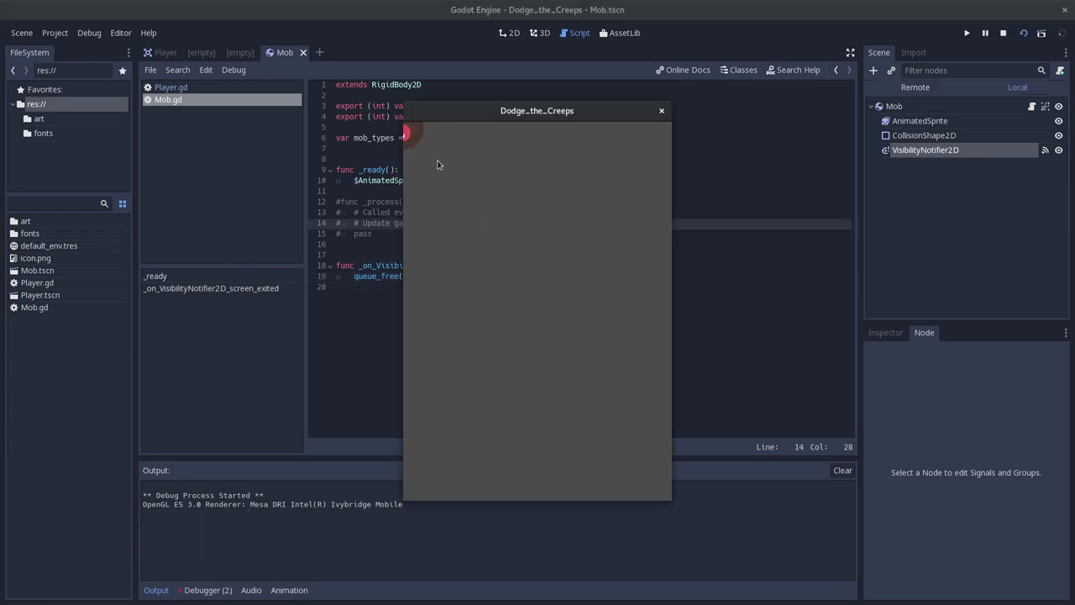
left_click(661, 110)
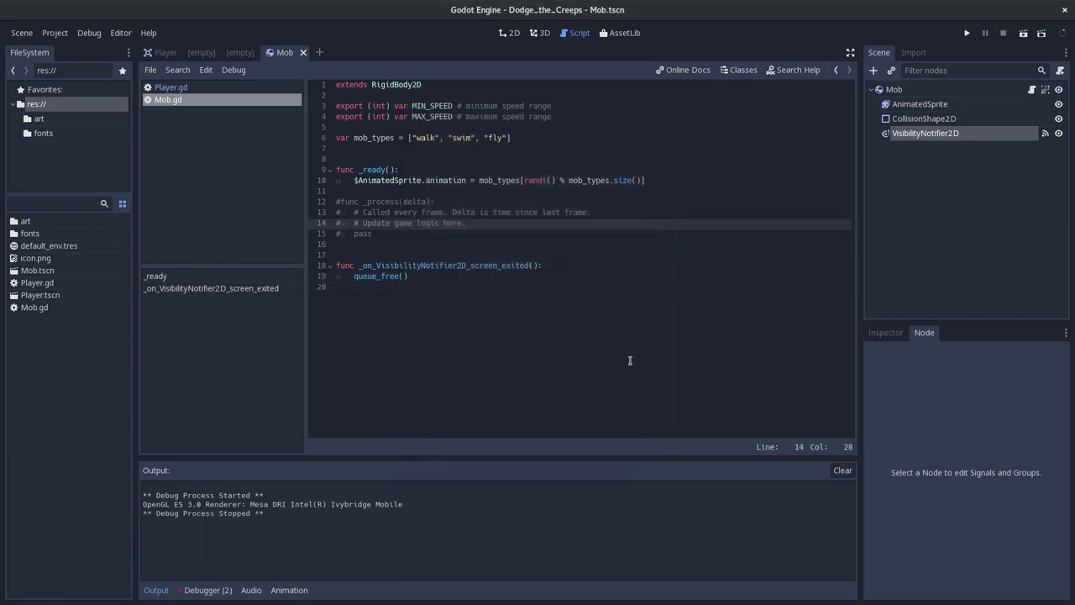
left_click(629, 360)
key("alt+Tab")
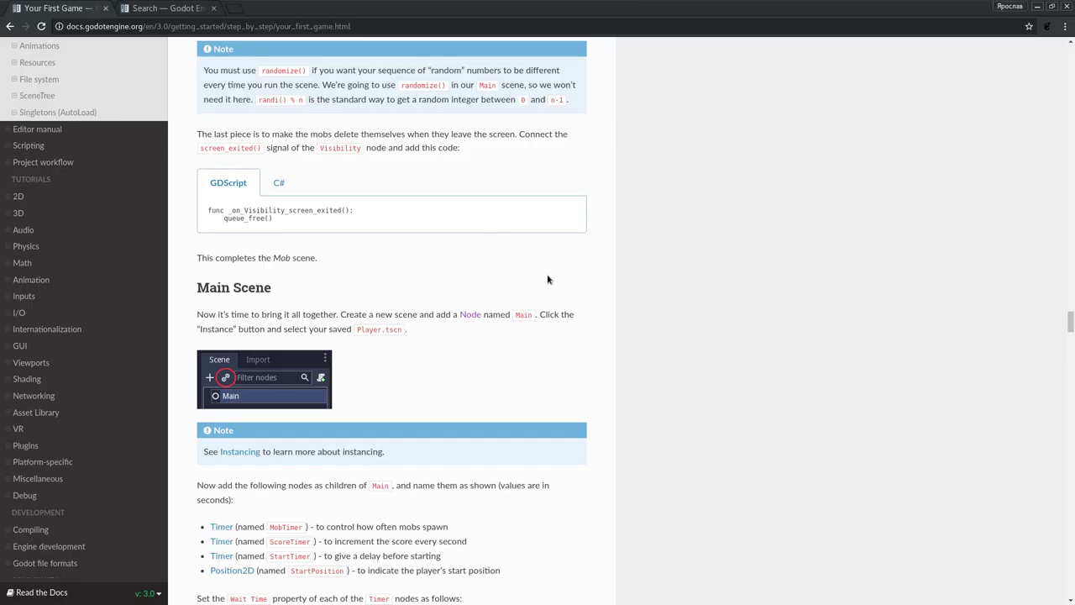
scroll(547, 278, "down", 1)
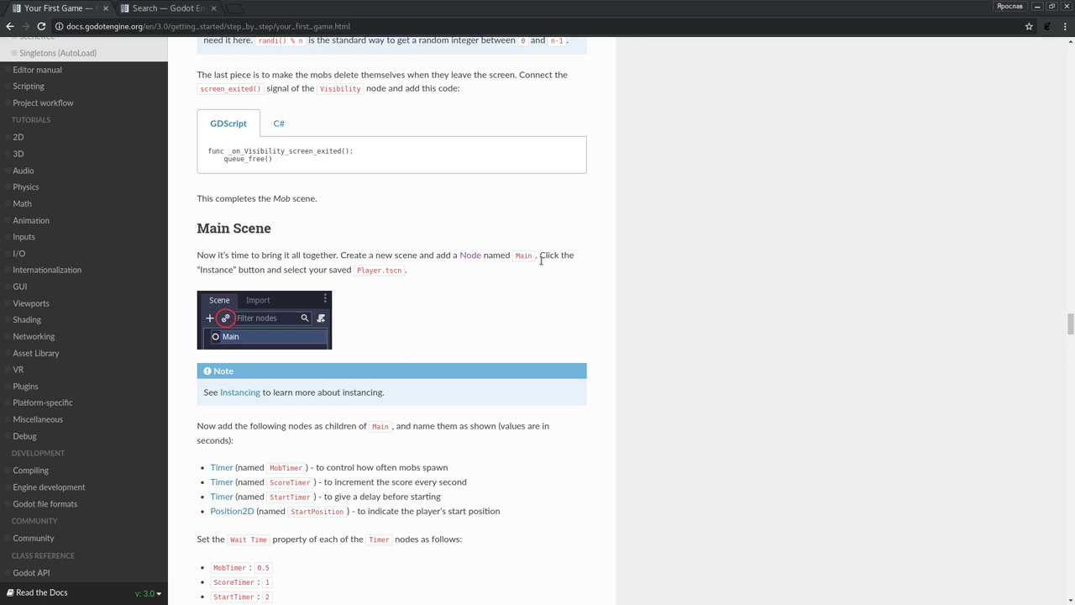
- Create a new empty scene from the Scene menu
key("alt+Tab")
left_click(22, 33)
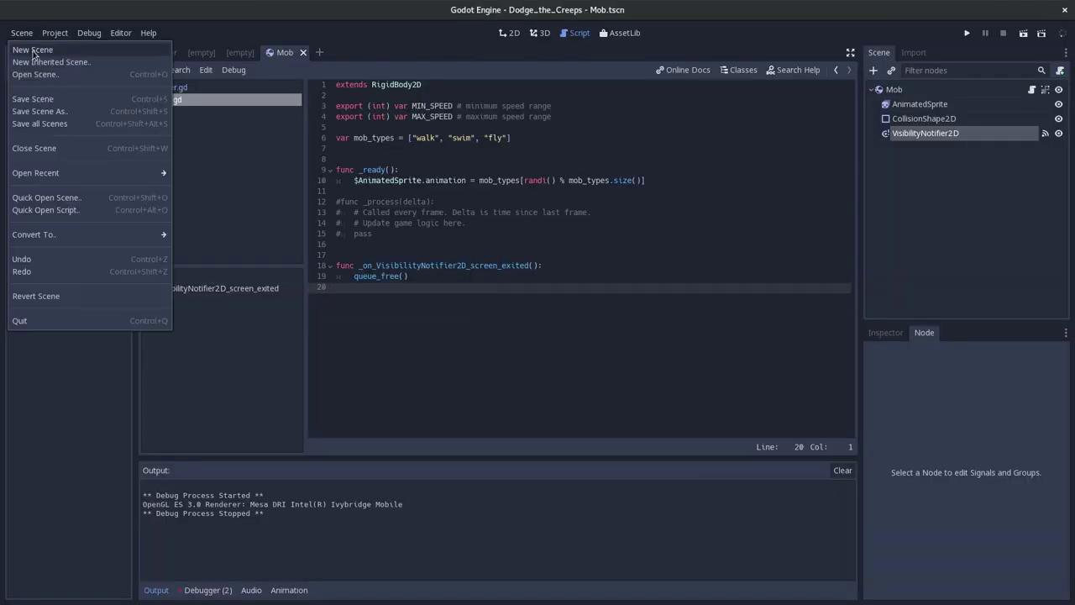
left_click(33, 45)
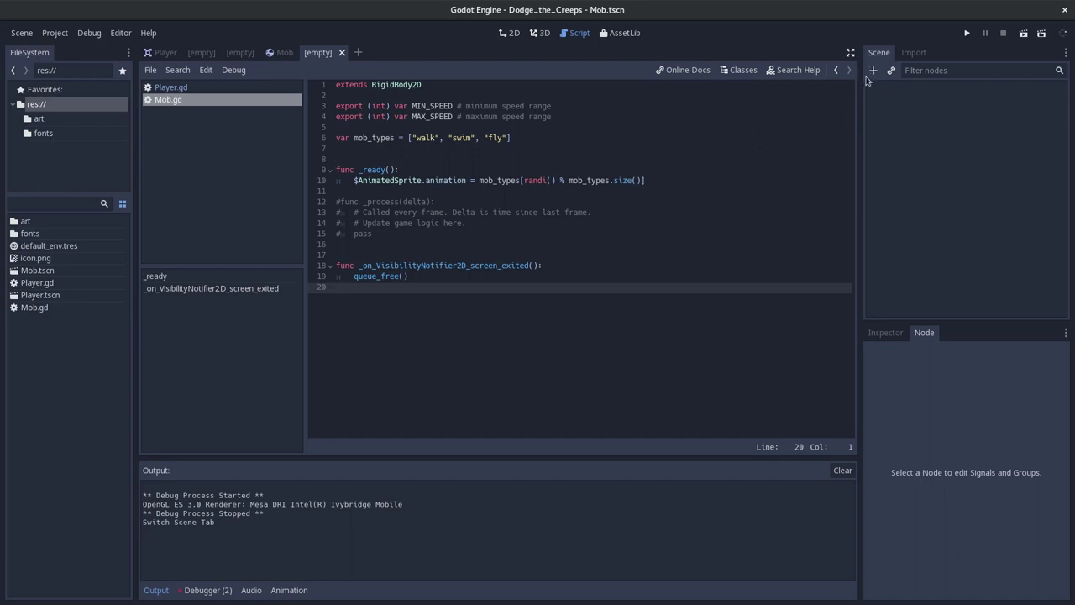
key("alt+Tab")
key("alt+Tab")
- Add a plain Node as the new scene's root and begin renaming it
left_click(873, 72)
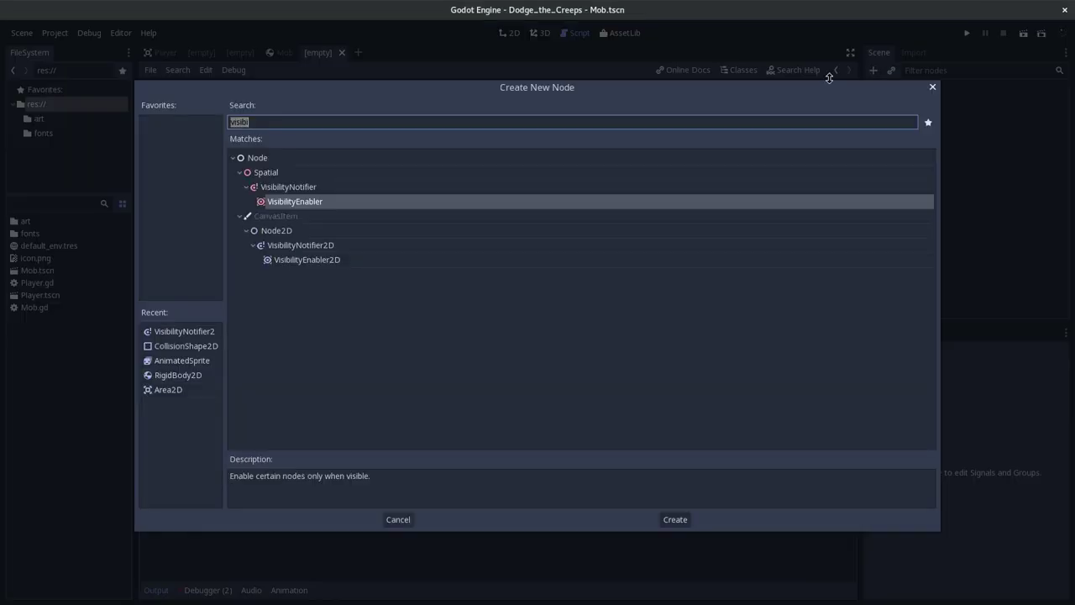
type("Node")
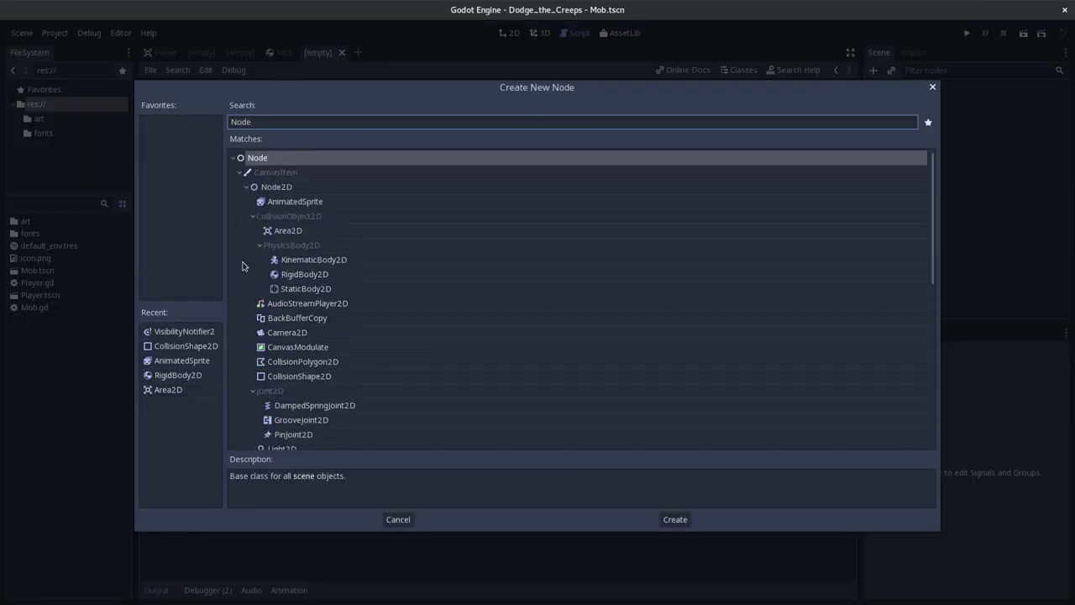
scroll(285, 340, "down", 5)
scroll(295, 359, "up", 5)
double_click(261, 158)
double_click(922, 89)
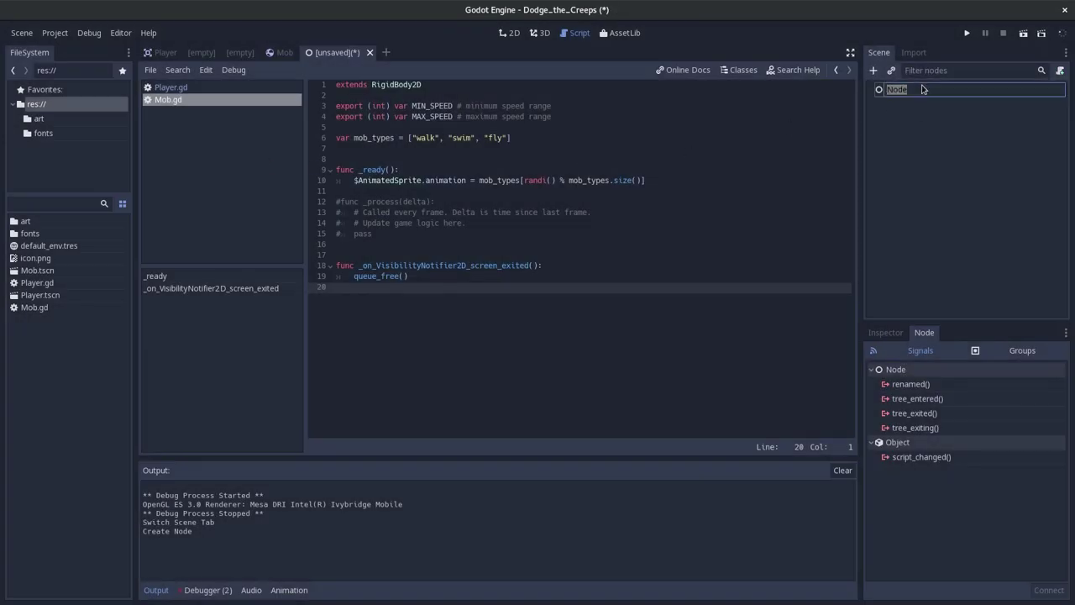
- Name the root node Main and save the scene as Main.tscn
type("Main")
key("Return")
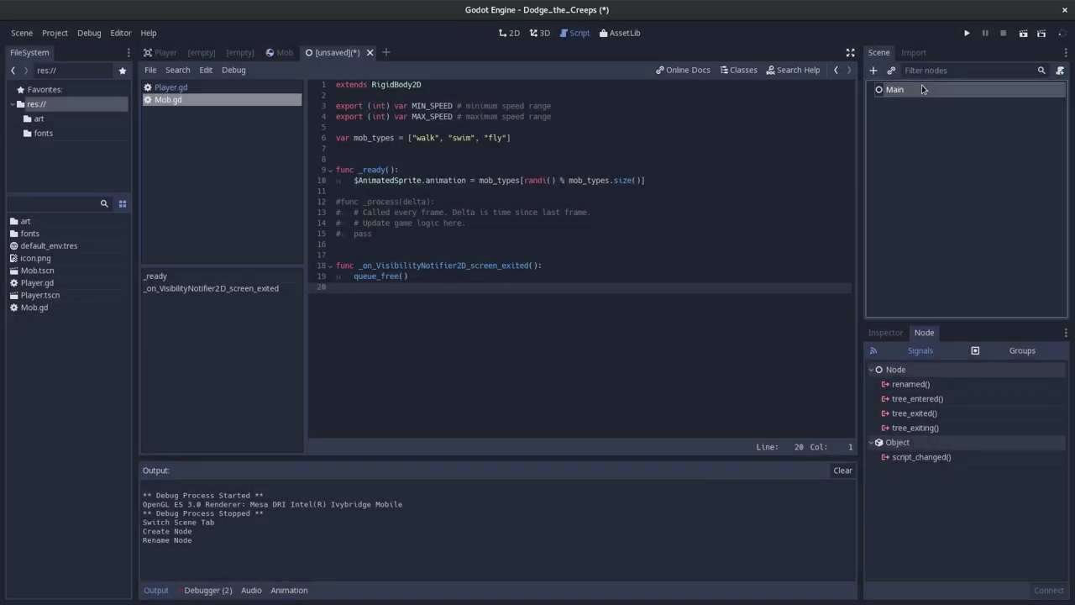
key("ctrl+s")
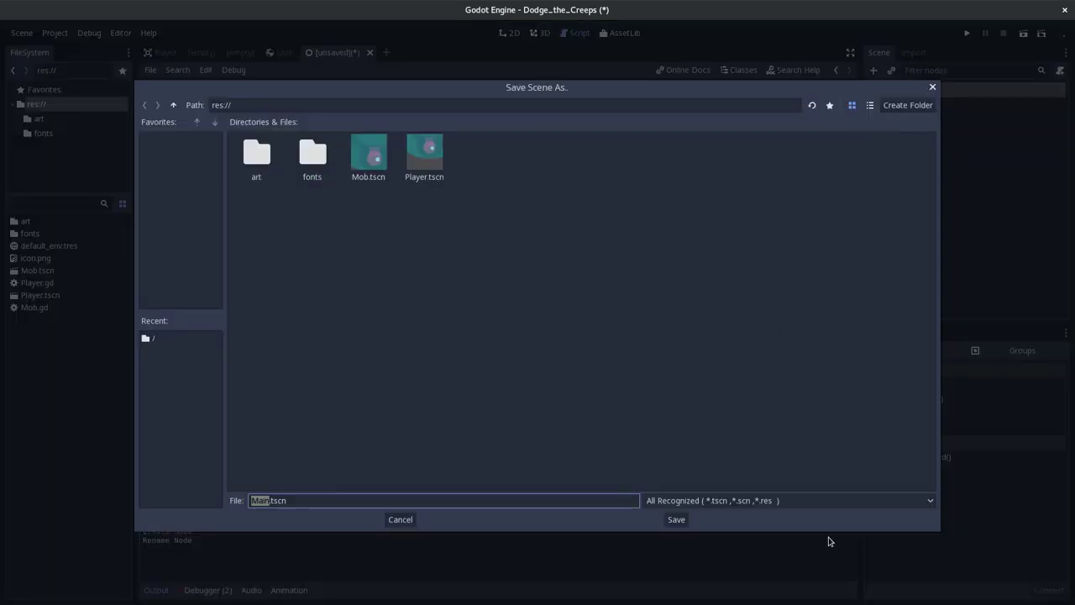
left_click(672, 524)
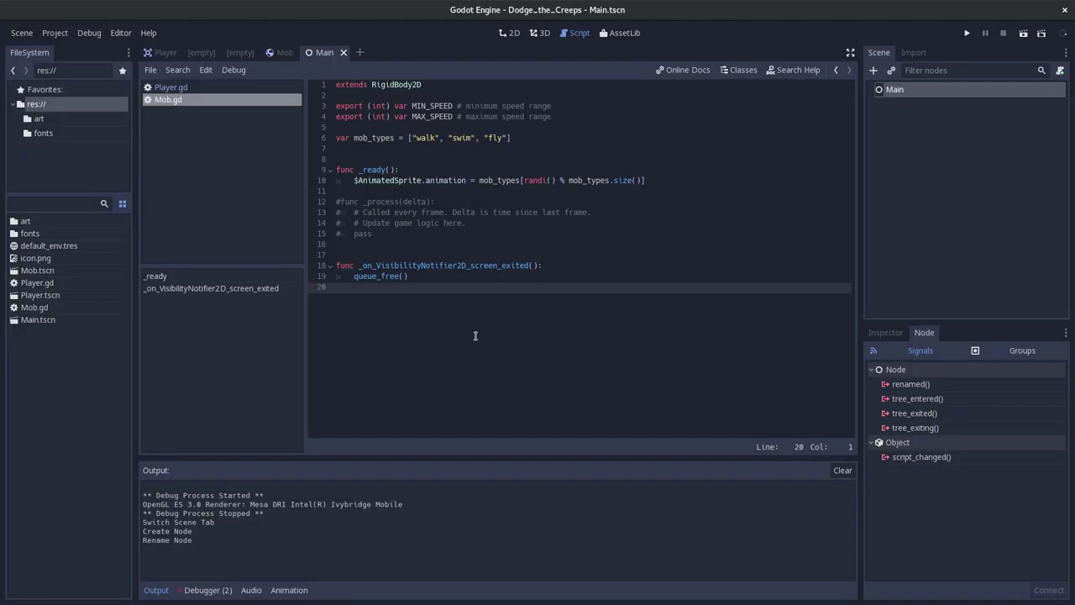
- Instance Player.tscn under the Main root
key("alt+Tab")
scroll(431, 343, "up", 1)
scroll(434, 345, "down", 1)
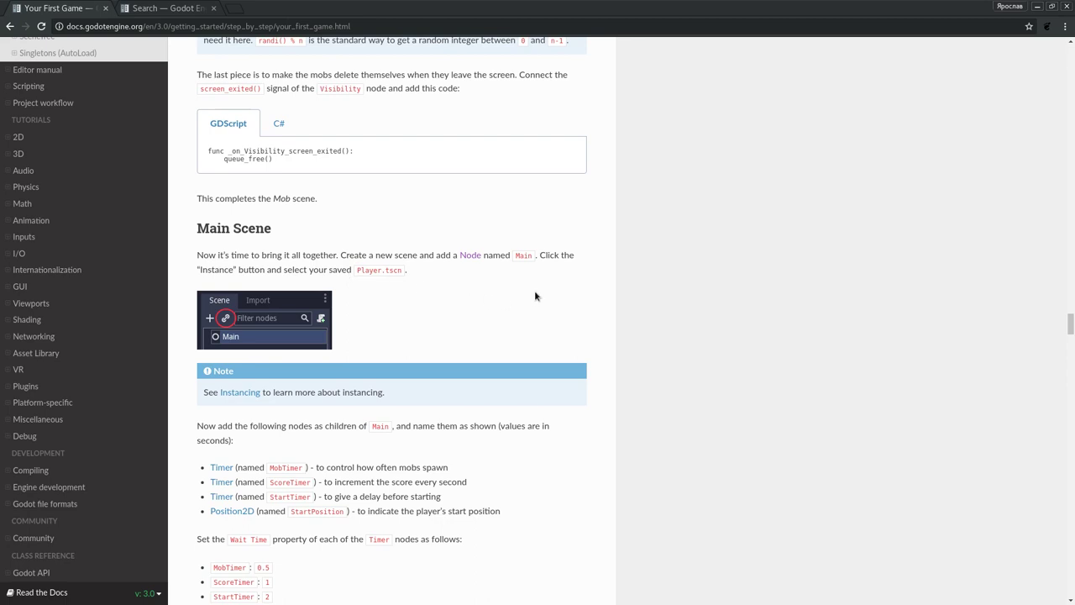
key("alt+Tab")
left_click(891, 69)
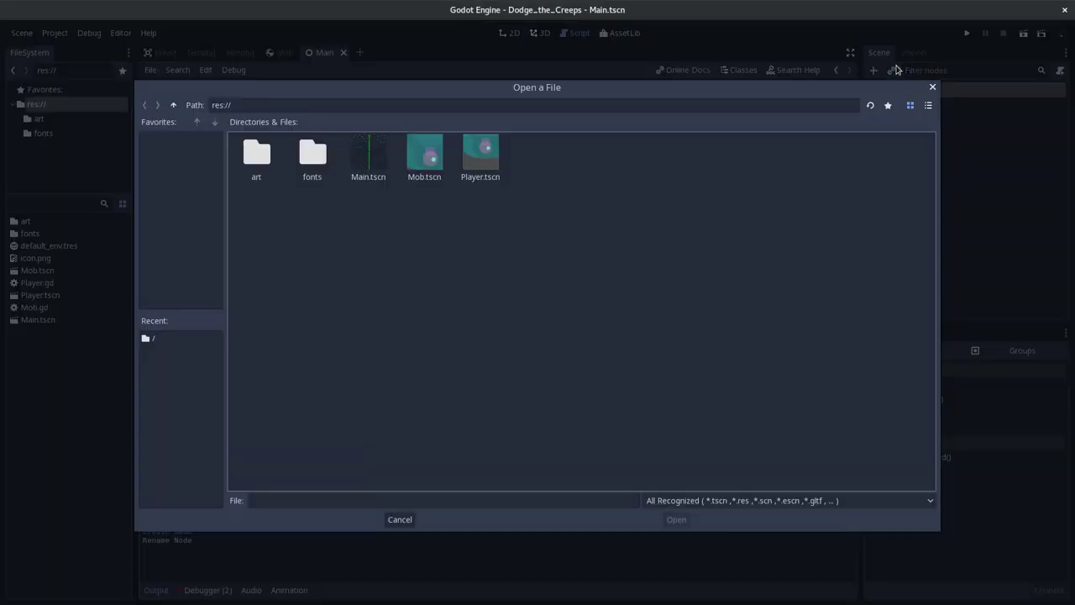
left_click(478, 166)
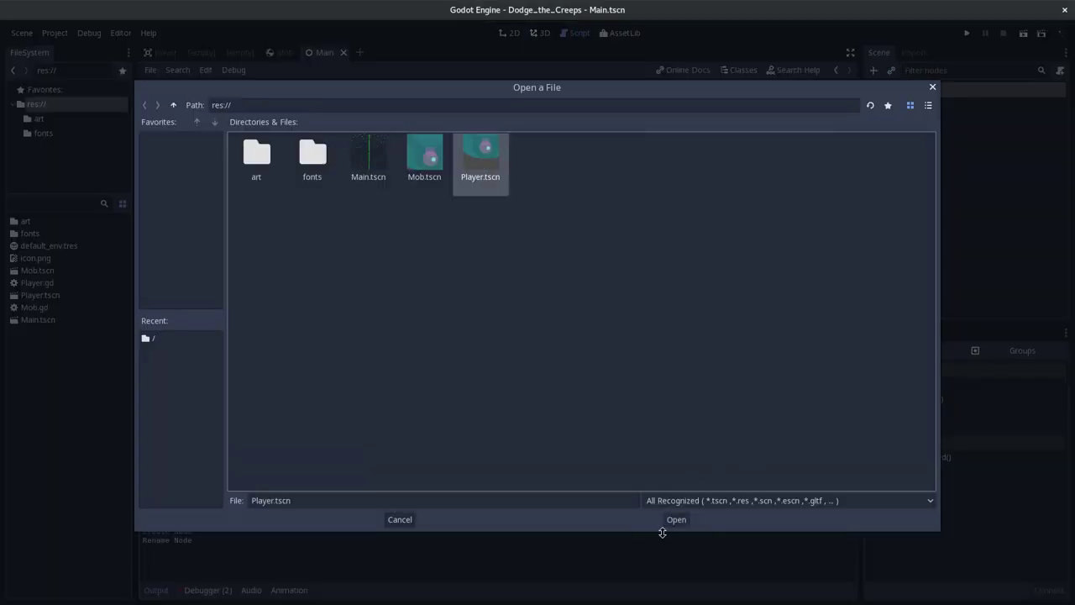
left_click(677, 520)
- Scroll the tutorial to the Timer and Position2D child-node instructions
key("alt+Tab")
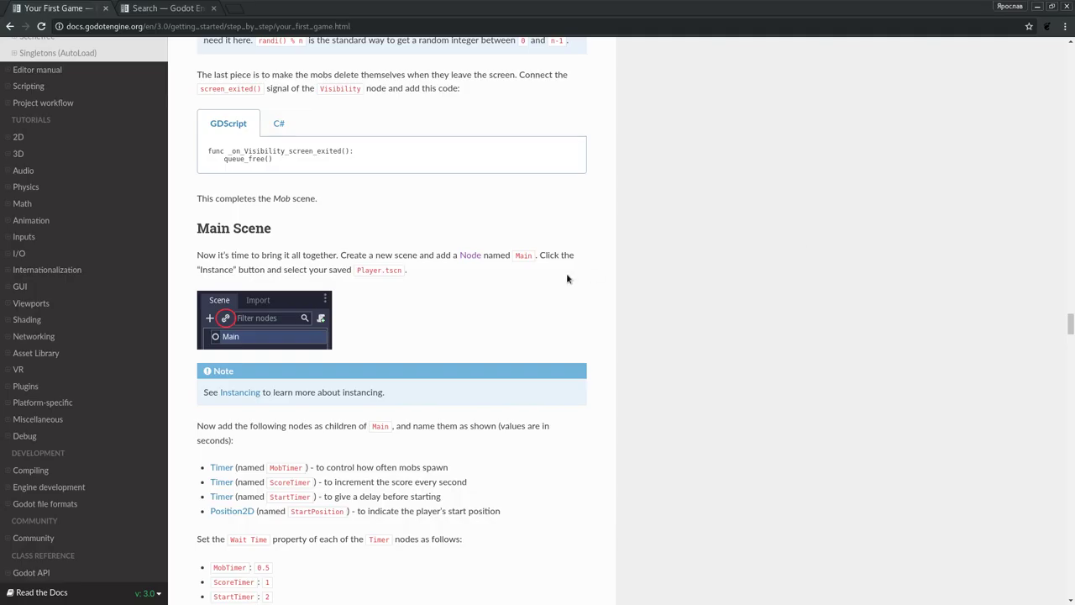
scroll(566, 273, "down", 1)
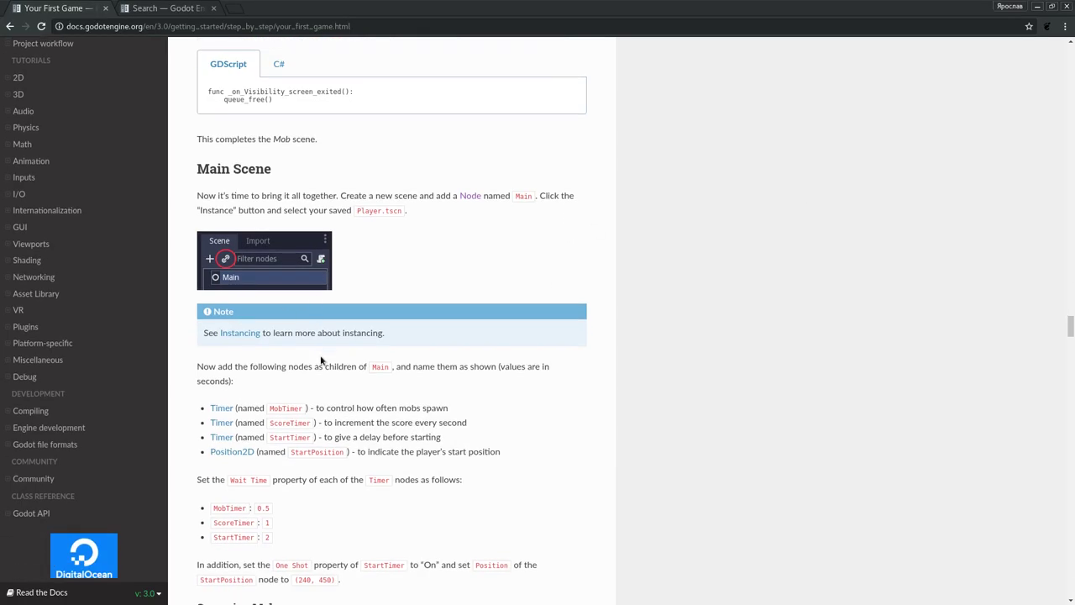
scroll(321, 361, "down", 1)
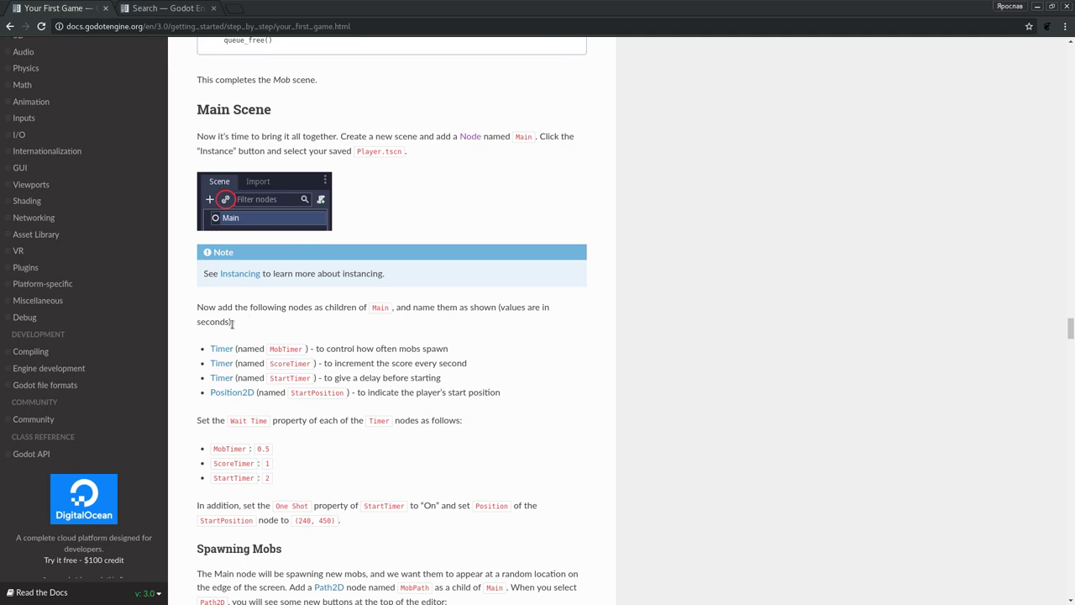
- Save the Main scene and run Main.tscn with F6
key("alt+Tab")
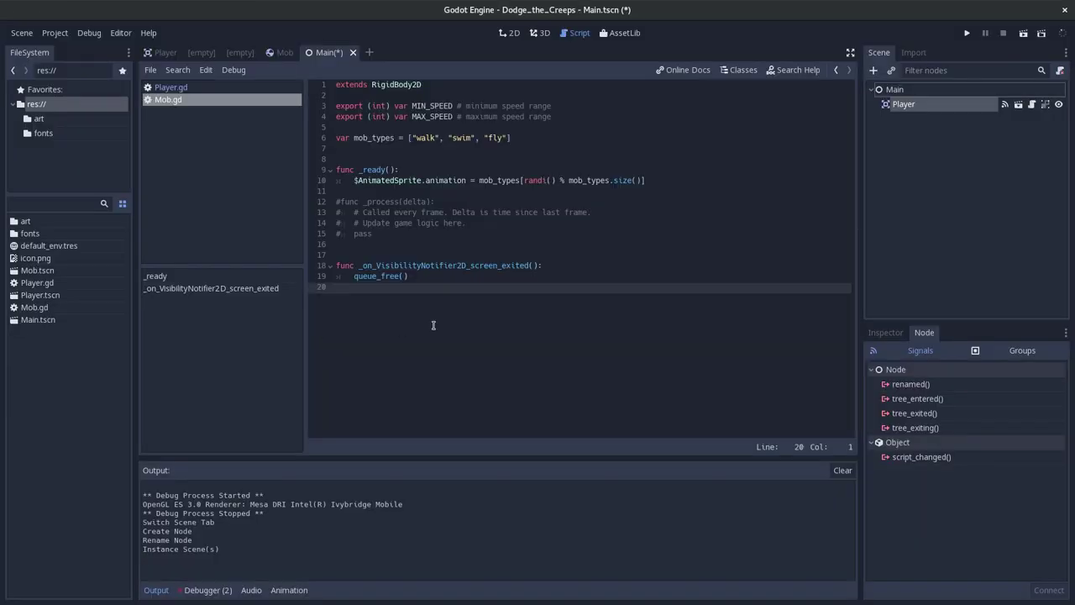
key("ctrl+s")
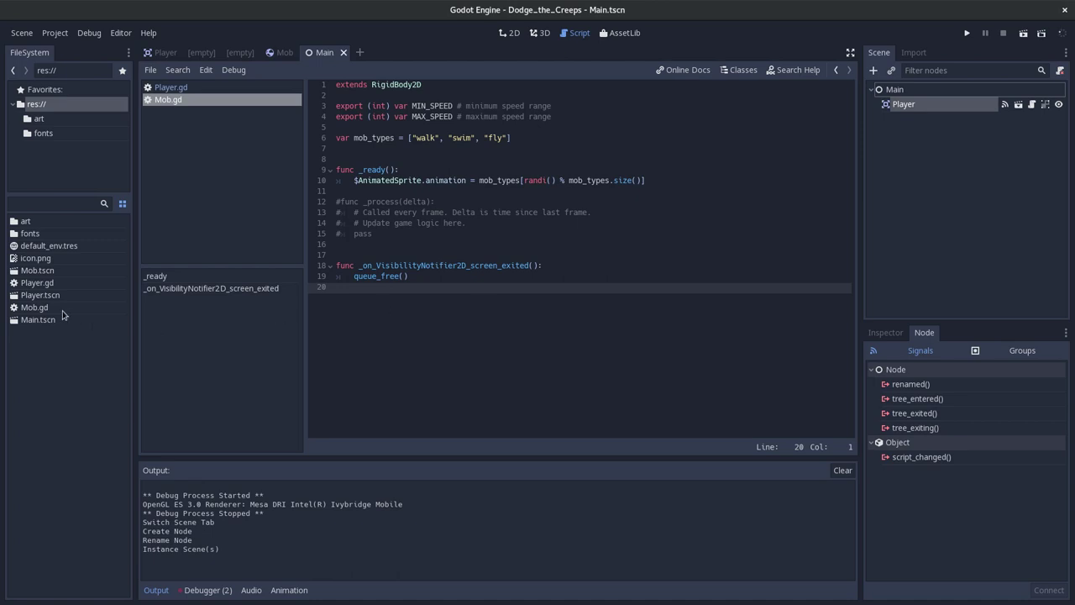
left_click(34, 323)
key("F6")
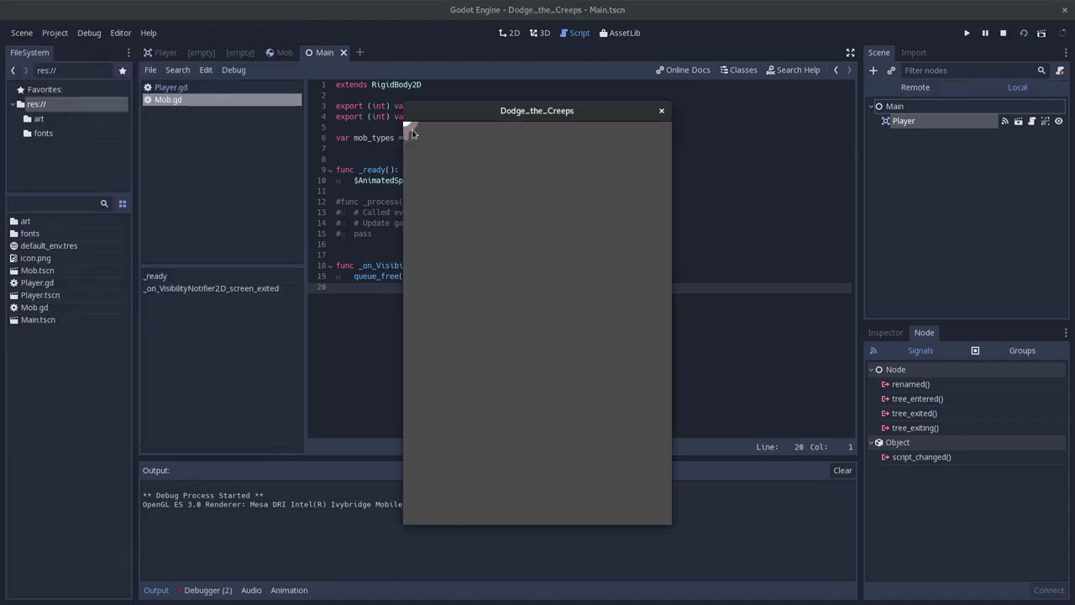
- Move the player around with the arrow keys, then close the game window
key("Down")
key("Right")
key("Down")
key("Down")
key("Left")
key("Up")
key("Right")
key("Left")
left_click(661, 111)
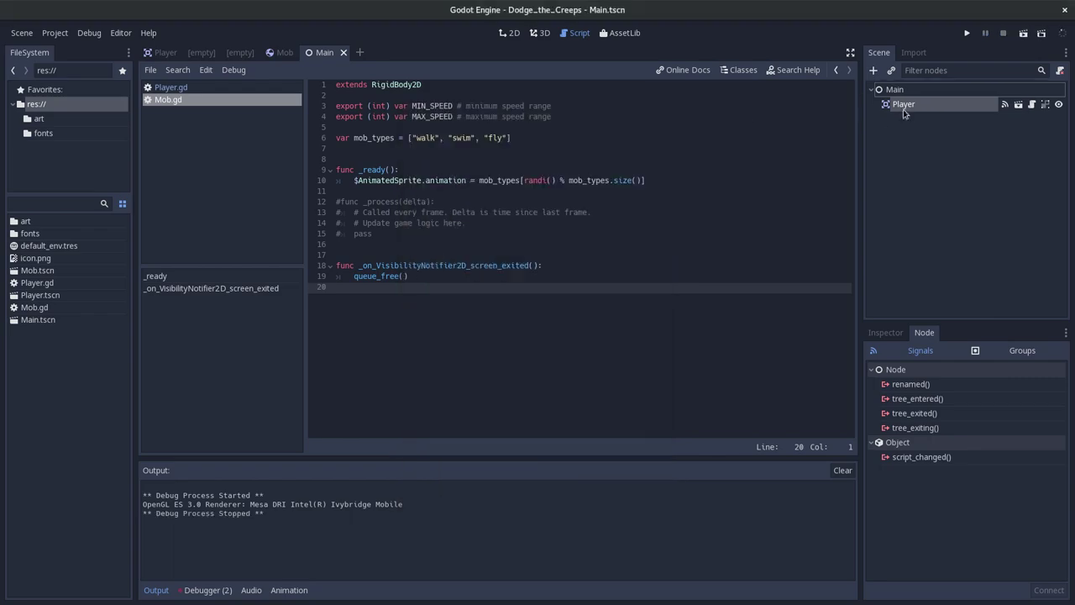
- Read the tutorial's instructions on the child nodes to add to Main
key("alt+Tab")
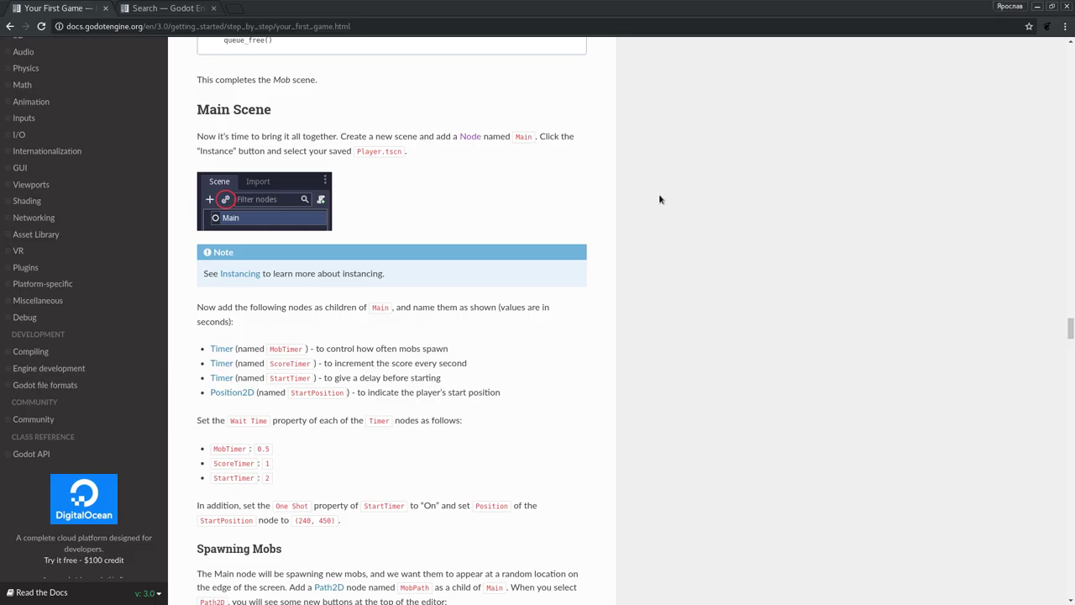
double_click(318, 308)
double_click(292, 307)
left_click(363, 308)
scroll(399, 332, "down", 1)
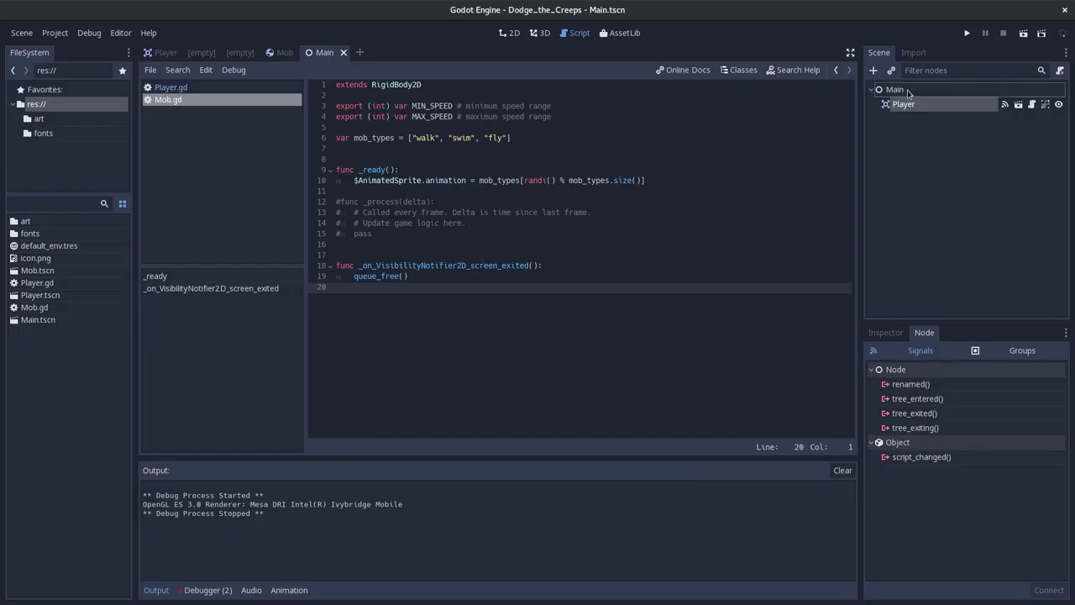
- Add Timer nodes to the Main scene through Add Child Node
right_click(904, 91)
left_click(911, 99)
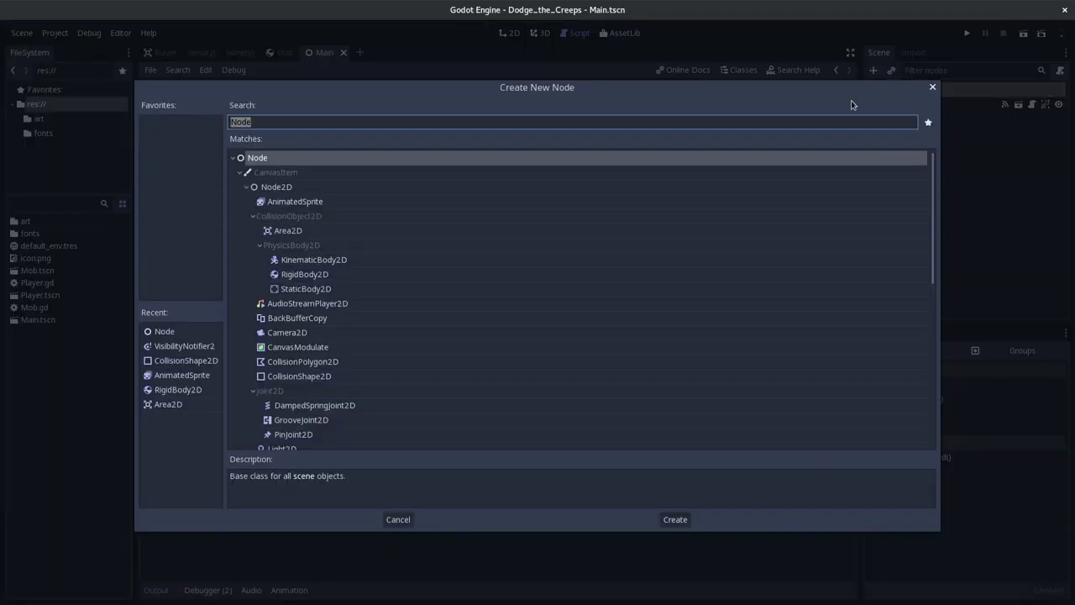
type("timer")
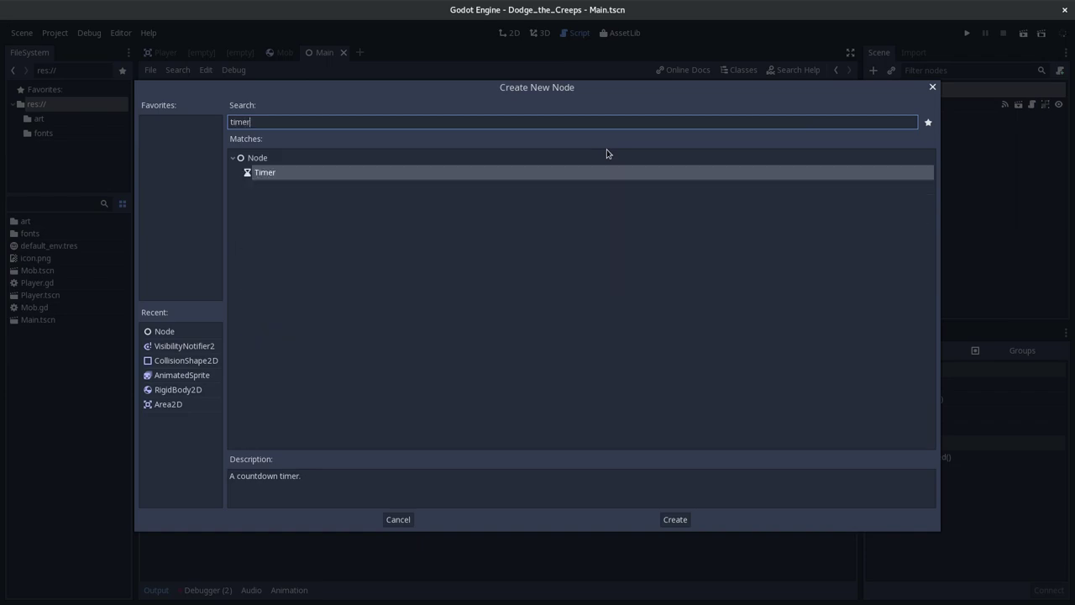
double_click(331, 174)
key("alt+Tab")
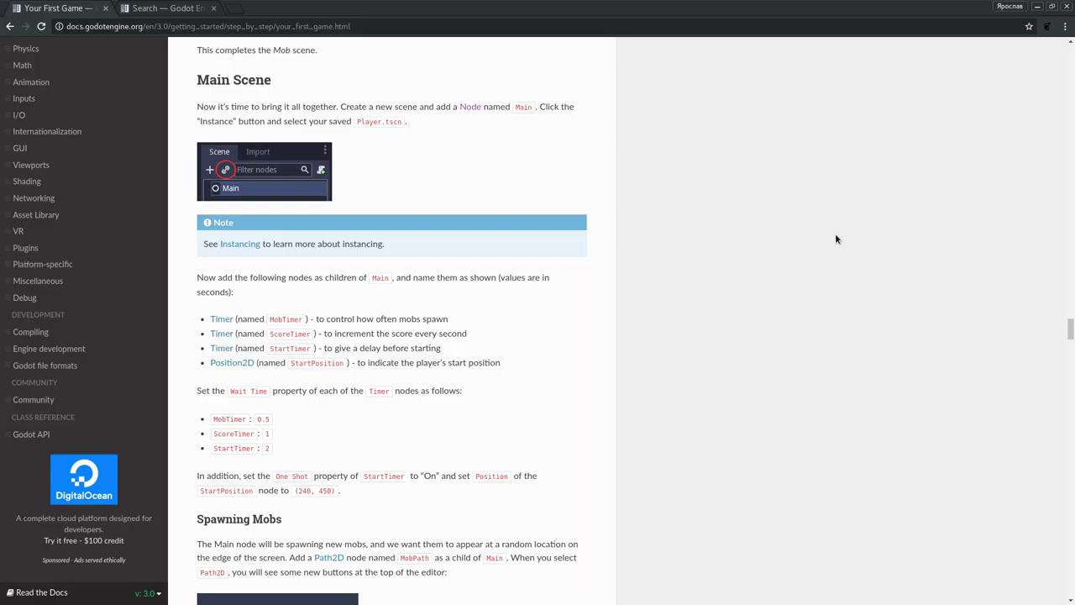
key("alt+Tab")
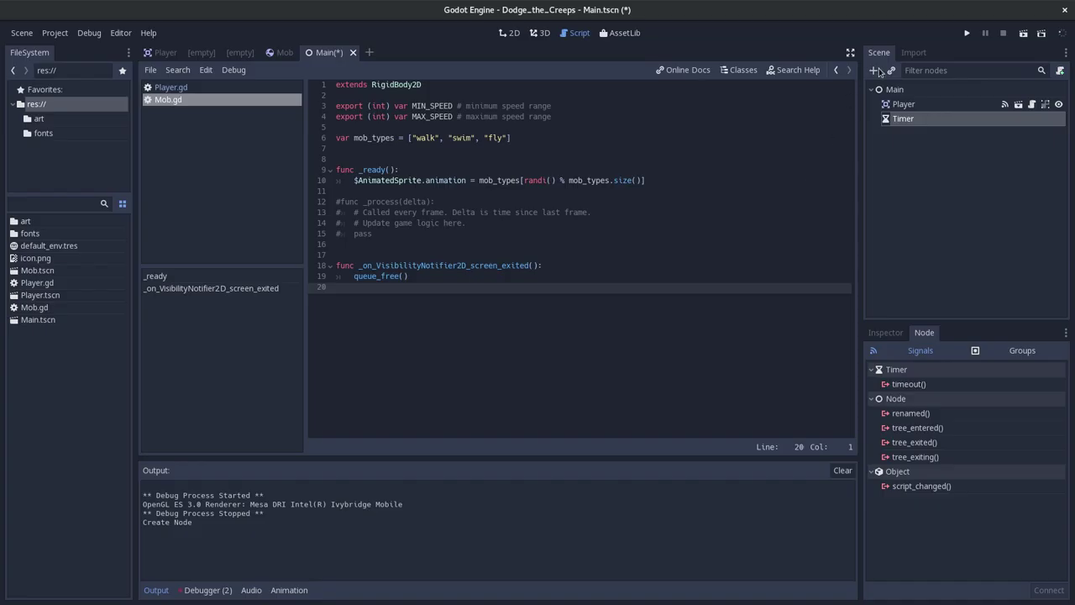
left_click(877, 70)
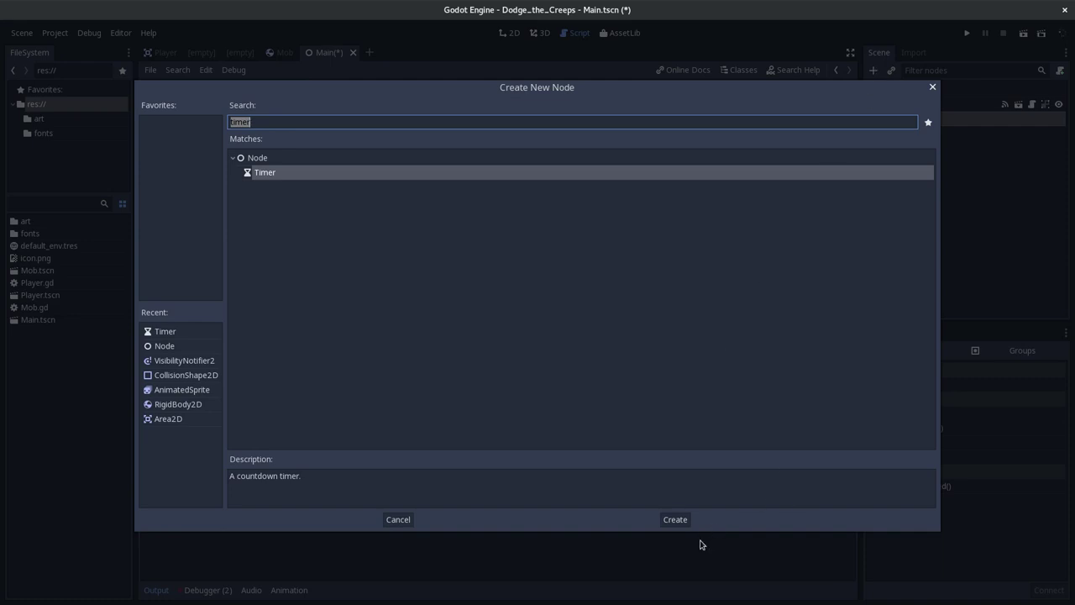
left_click(676, 524)
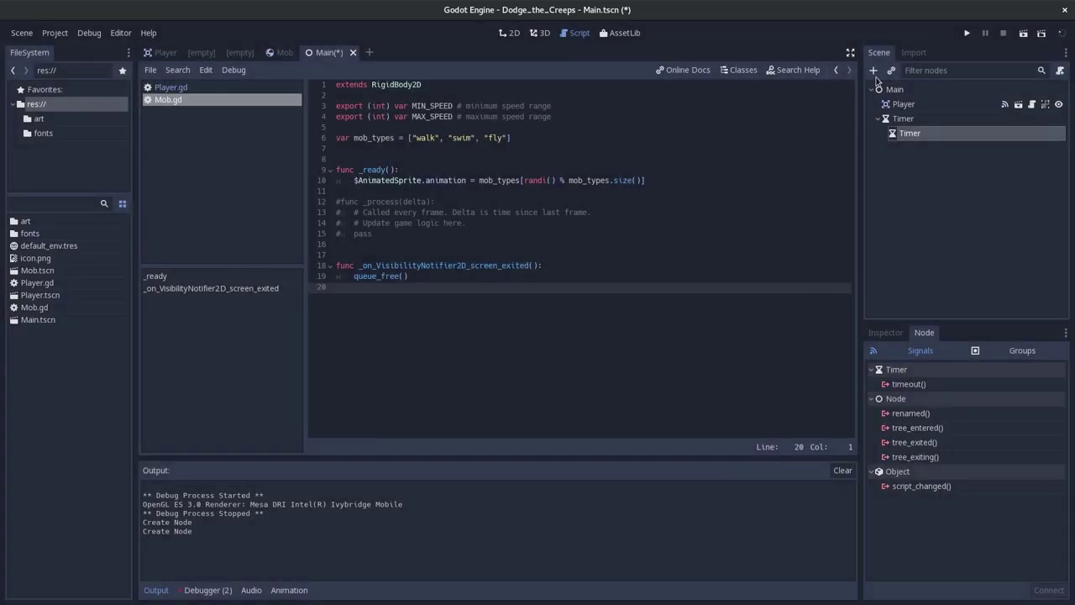
- Delete the nested Timer and add two more Timer children directly under Main
left_click(916, 134)
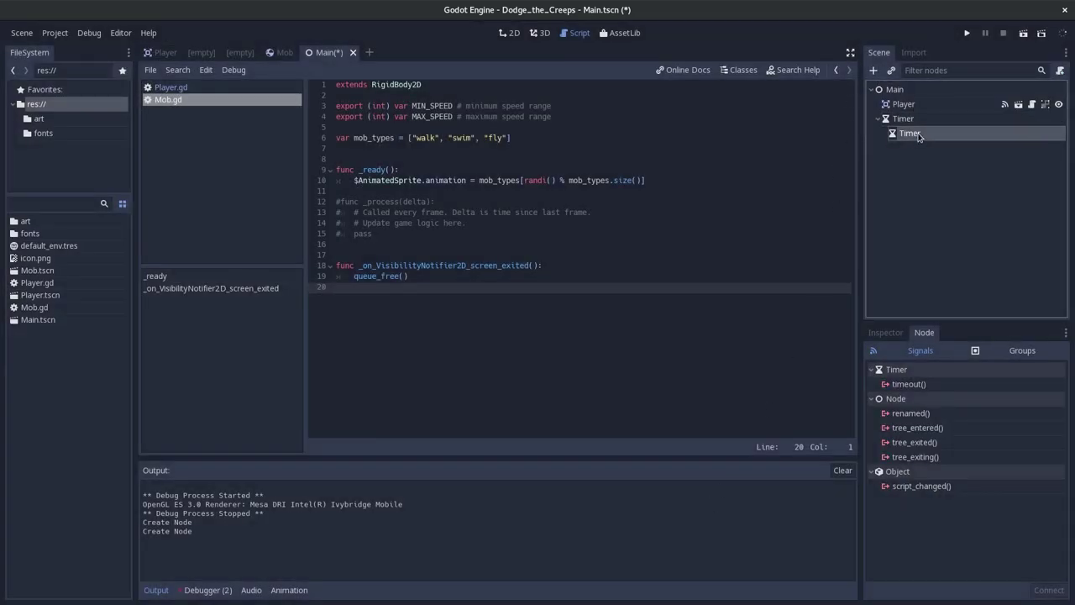
key("Delete")
left_click(583, 323)
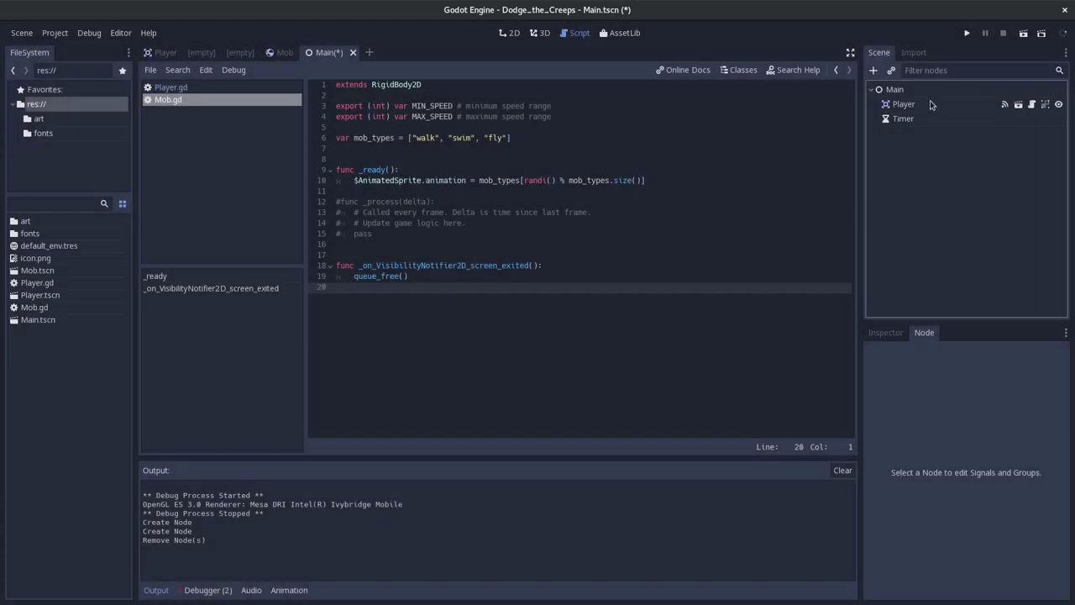
left_click(904, 90)
left_click(874, 70)
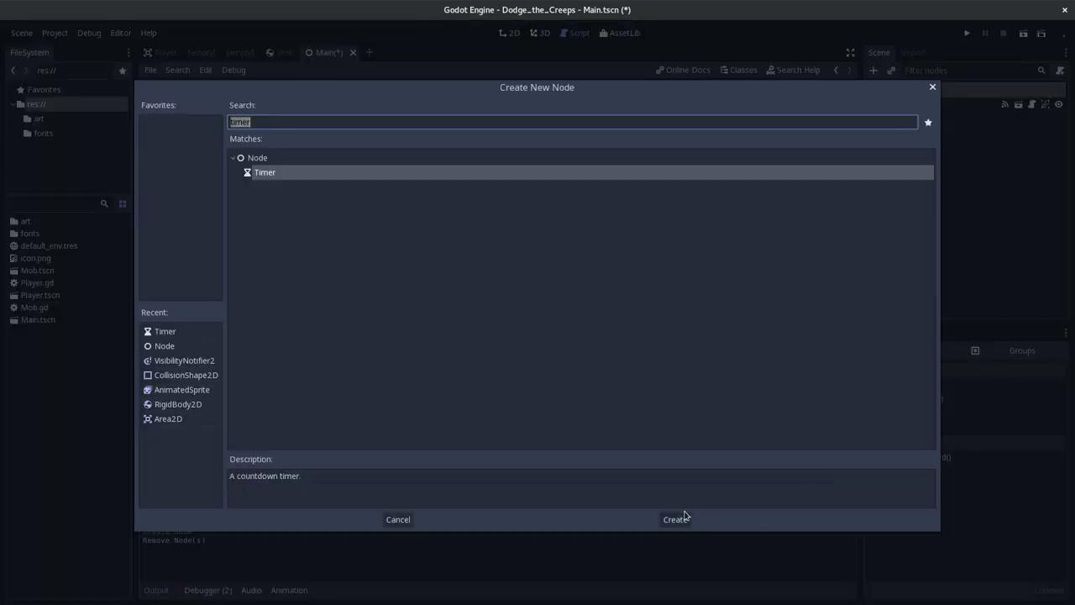
left_click(684, 517)
key("ctrl+a")
left_click(672, 516)
- Add a Position2D child node under Main
key("alt+Tab")
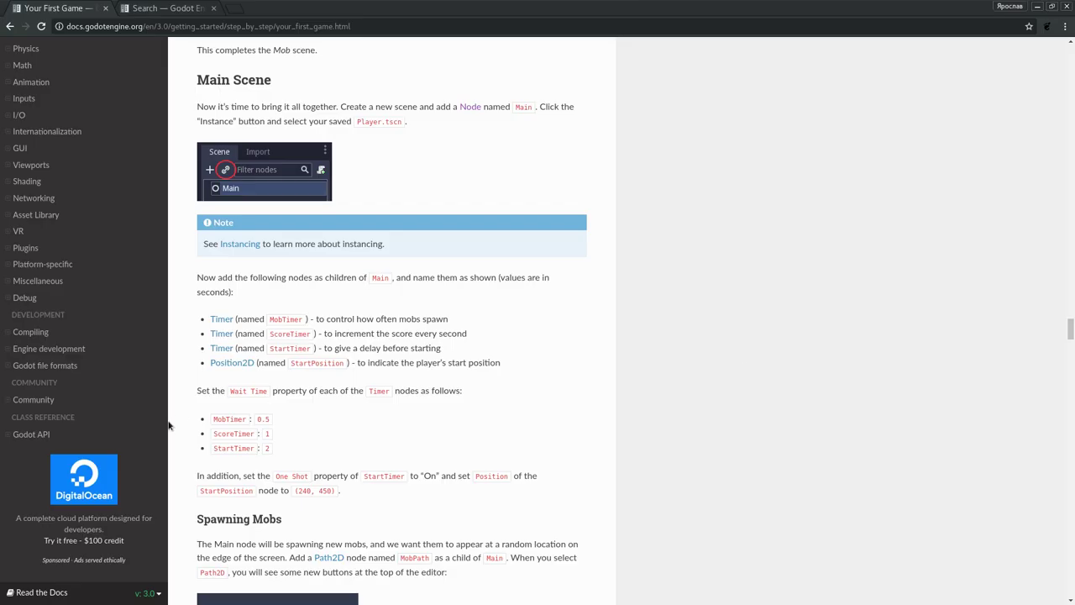
key("alt+Tab")
left_click(885, 91)
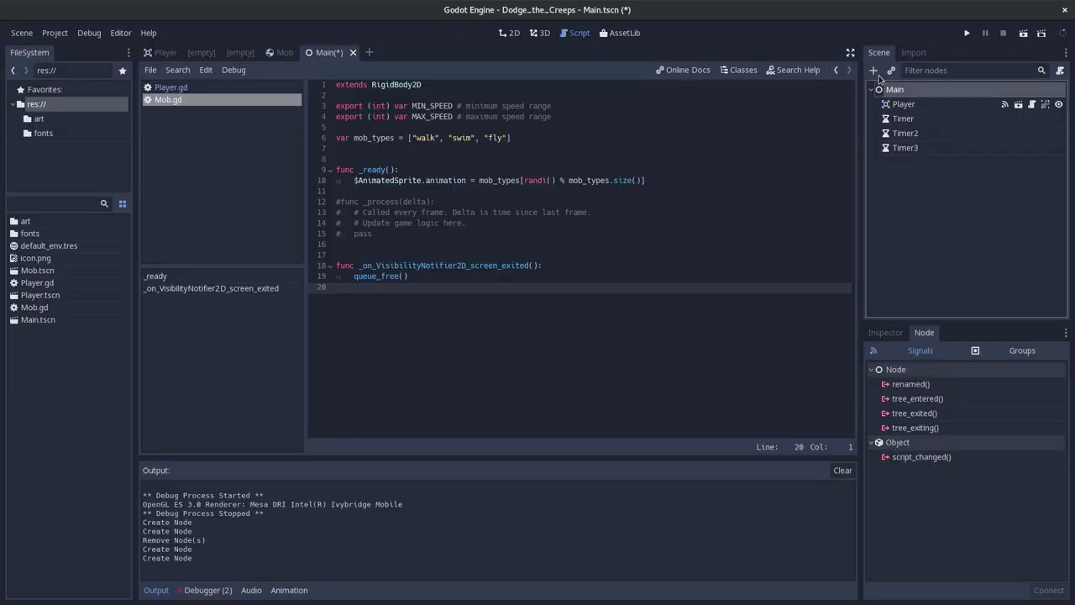
left_click(875, 71)
type("posit")
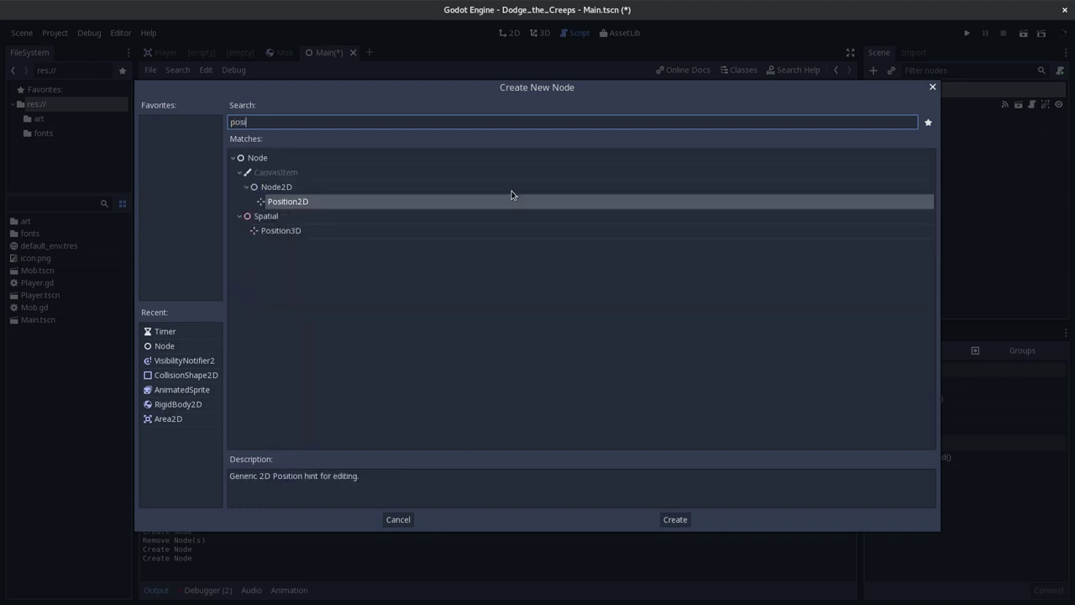
double_click(300, 203)
- Rename the first Timer node to MobTimer using the name from the docs
left_click(907, 124)
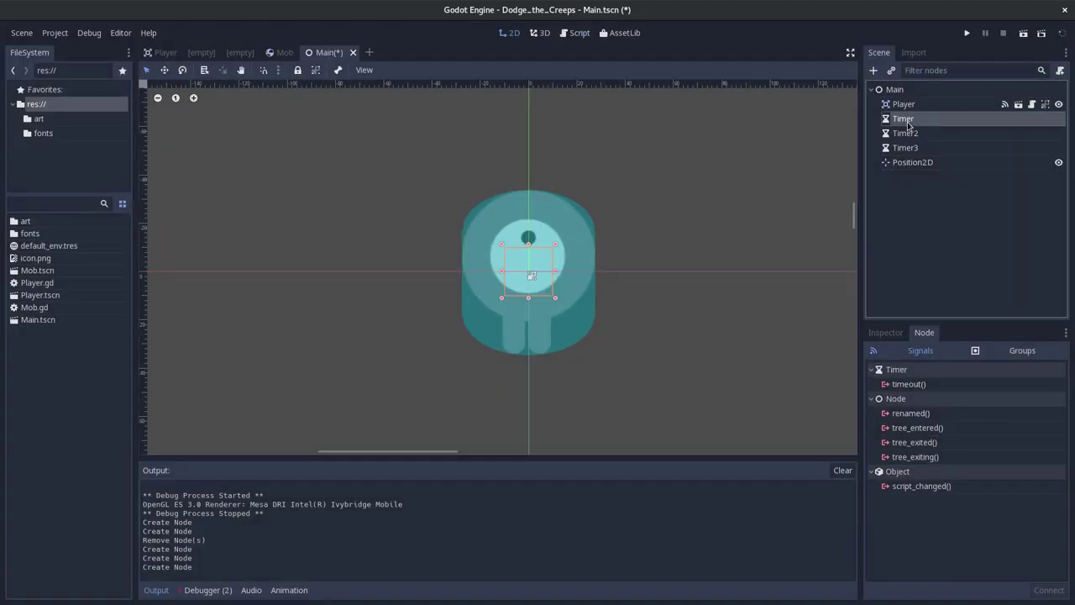
key("alt+Tab")
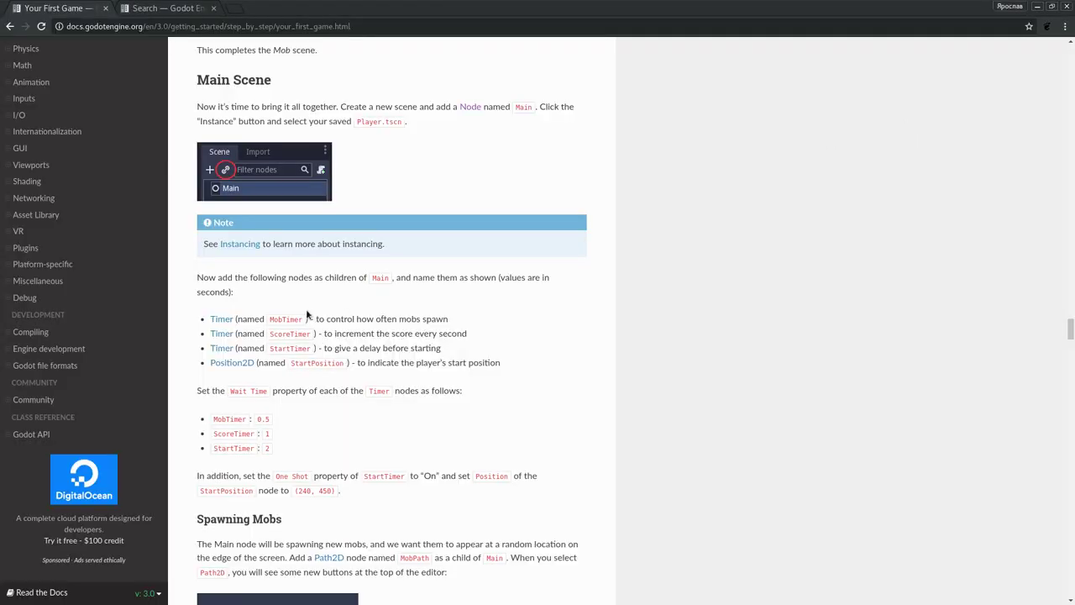
double_click(281, 319)
key("ctrl+c")
key("alt+Tab")
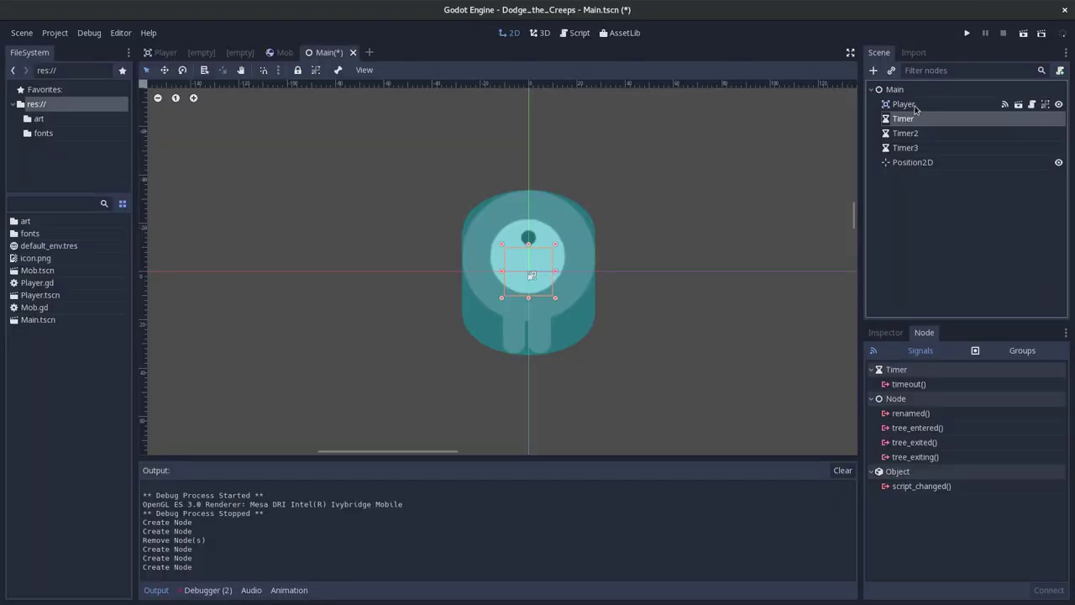
double_click(907, 120)
key("ctrl+v")
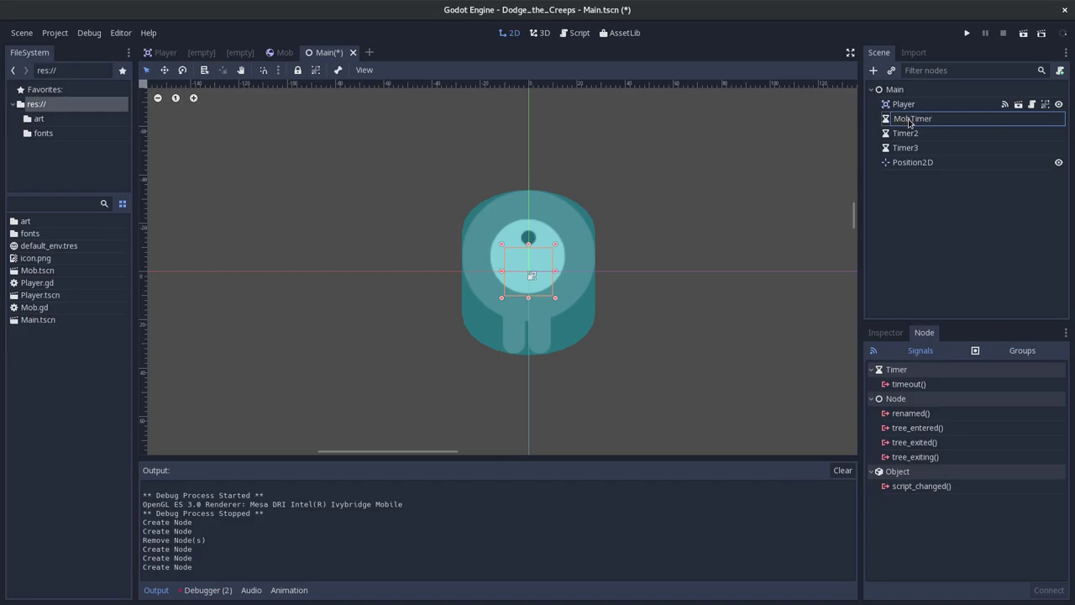
key("Return")
- Rename Timer2 to ScoreTimer, copying the name from the tutorial
key("alt+Tab")
double_click(294, 333)
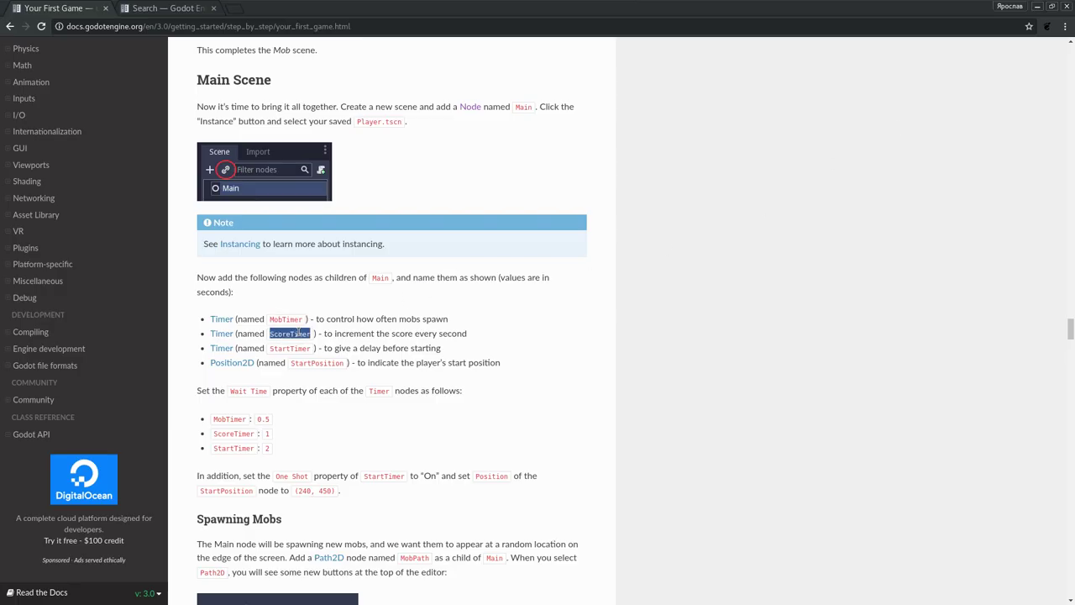
key("ctrl+c")
key("alt+Tab")
double_click(906, 133)
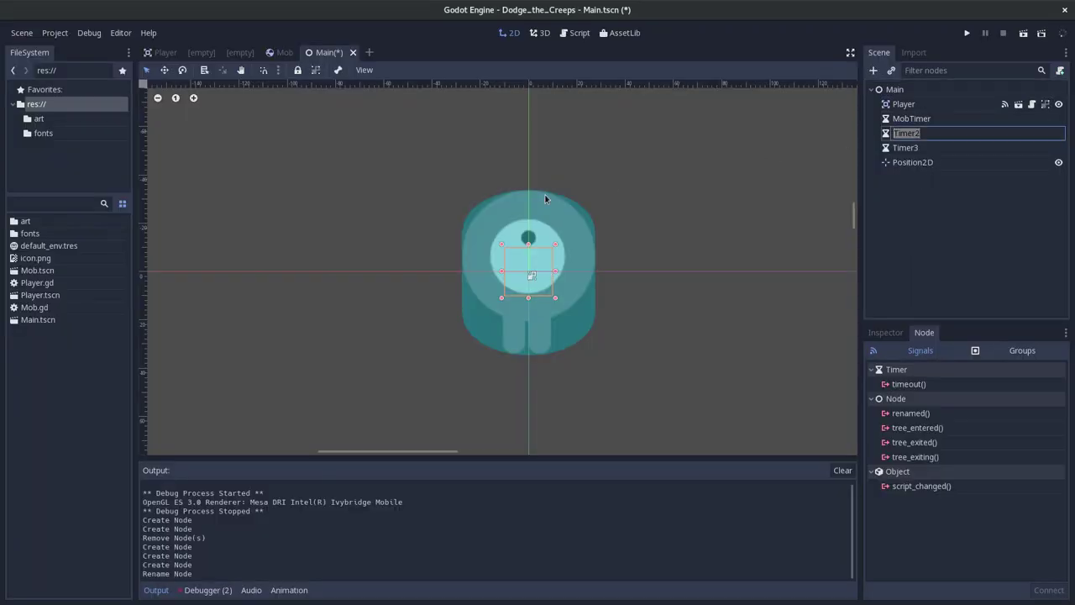
key("ctrl+v")
key("Return")
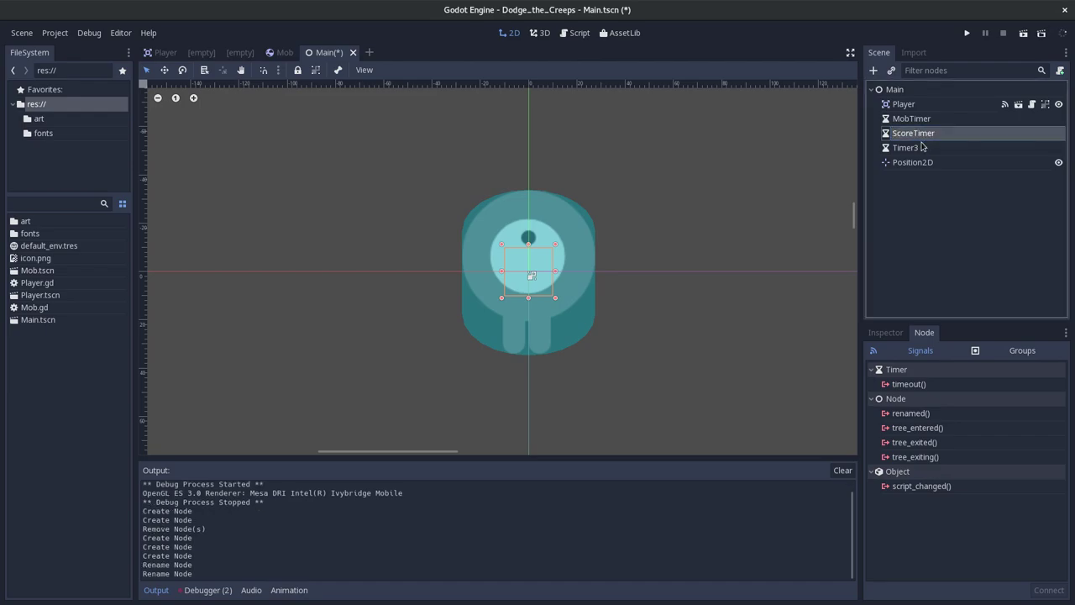
- Rename Timer3 to StartTimer, copying the name from the tutorial
key("alt+Tab")
double_click(286, 347)
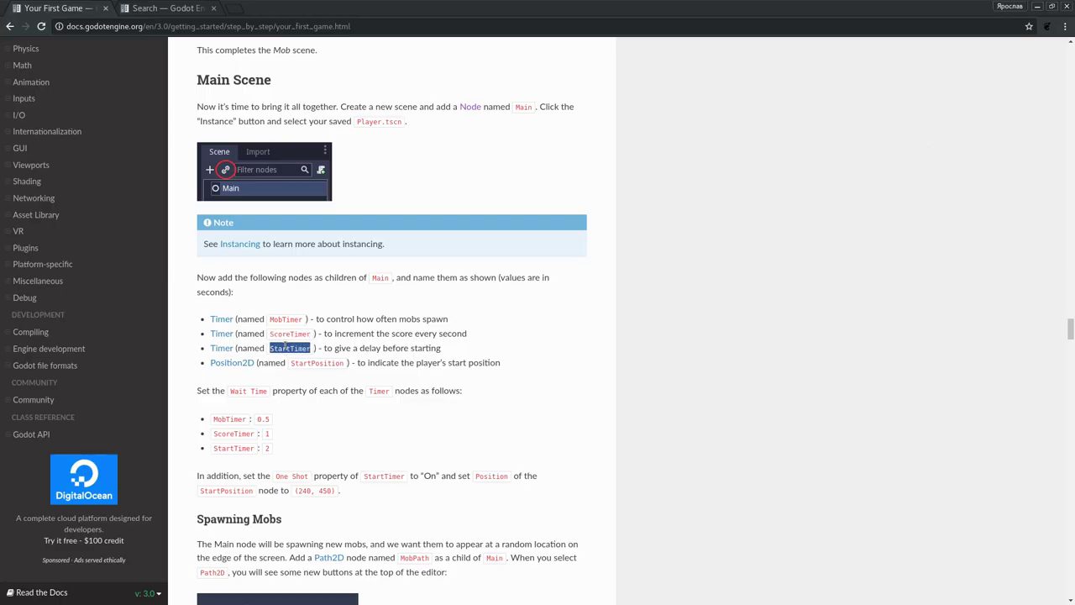
key("ctrl+c")
key("alt+Tab")
double_click(907, 147)
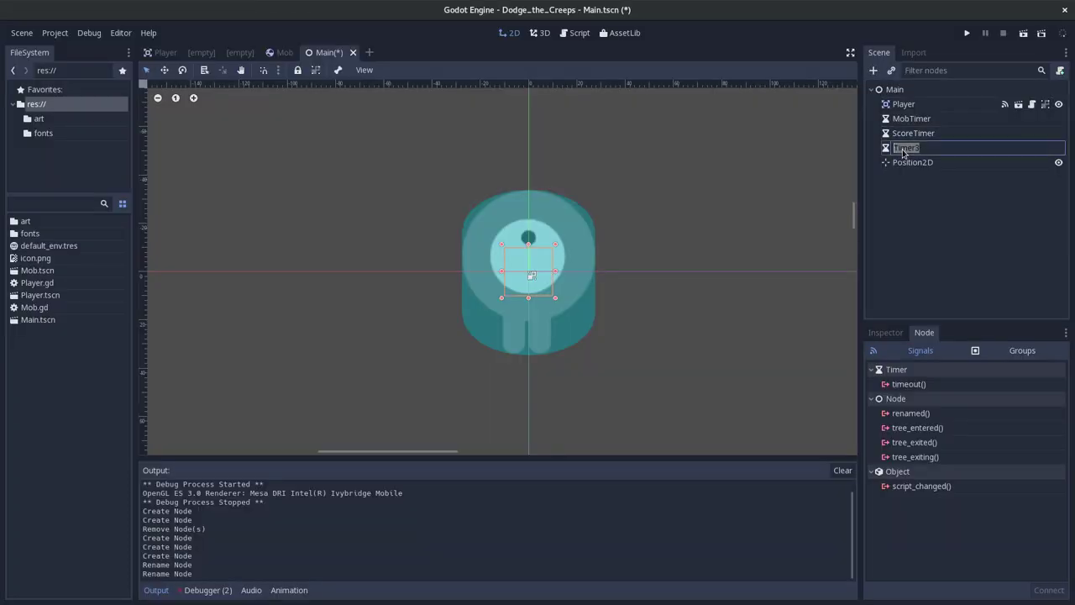
key("ctrl+v")
key("Return")
- Rename the Position2D node to StartPosition and save Main.tscn
key("alt+Tab")
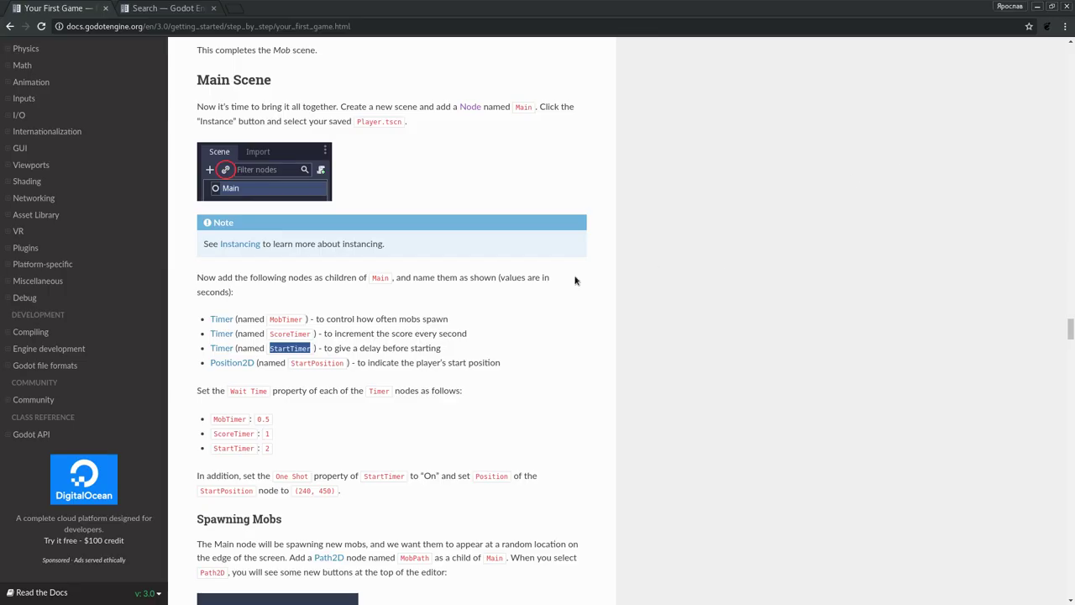
double_click(311, 362)
key("ctrl+c")
key("alt+Tab")
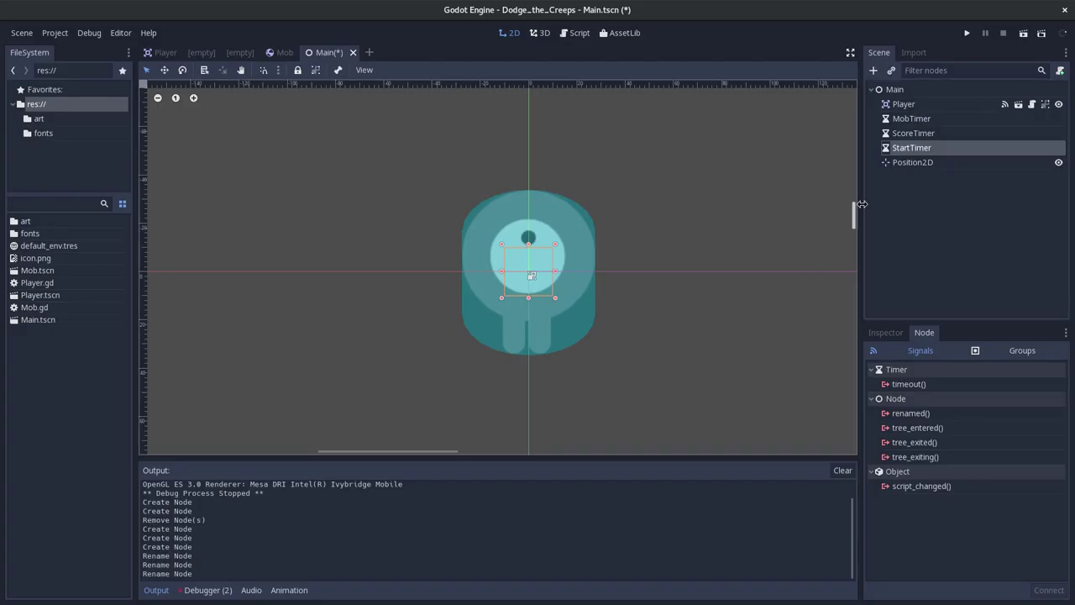
left_click(917, 165)
left_click(918, 164)
key("ctrl+v")
key("Return")
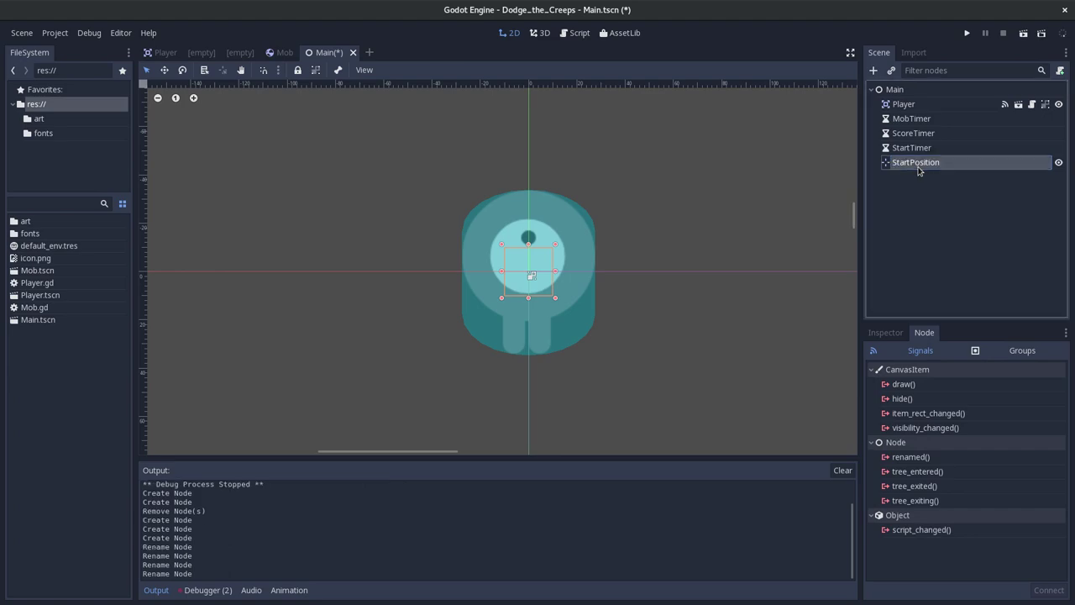
key("ctrl+s")
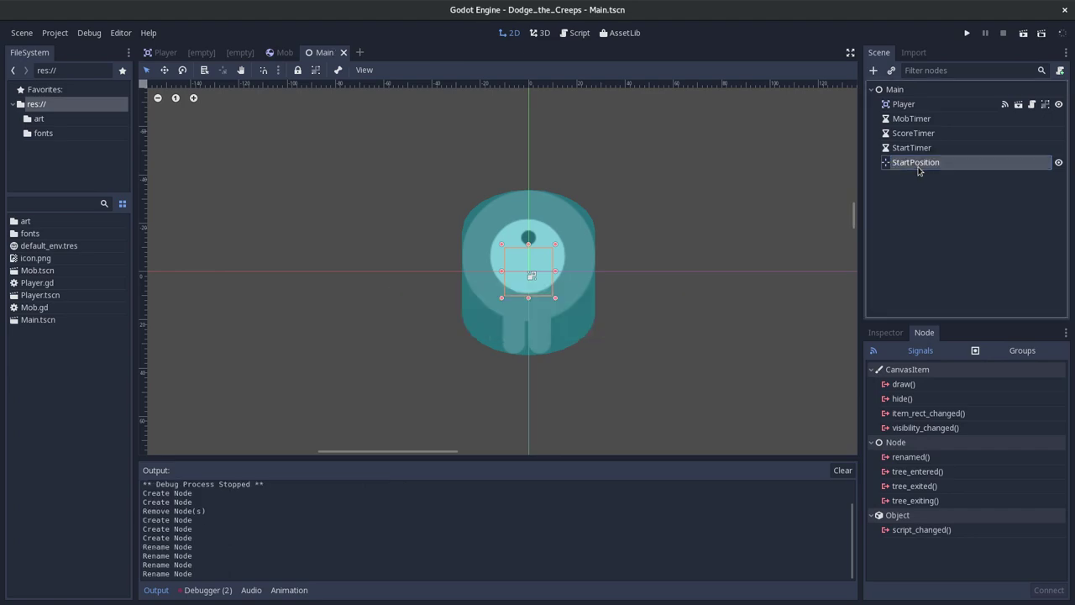
- Check the tutorial's timer values, then show MobTimer's Timer properties, with Wait Time at 1
key("alt+Tab")
key("alt+Tab")
key("alt+Tab")
scroll(537, 206, "down", 2)
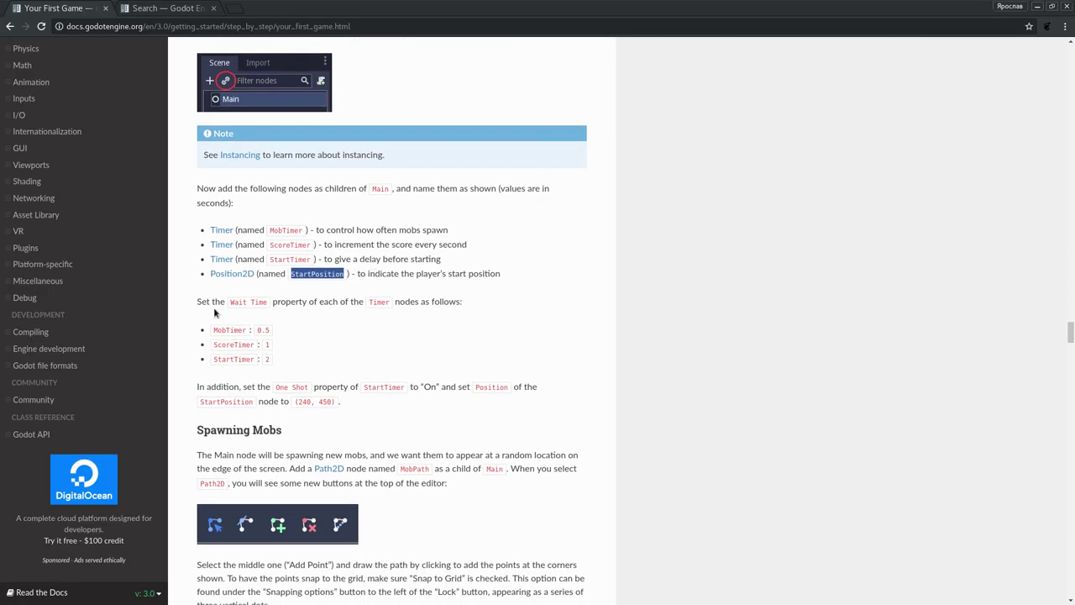
key("alt+Tab")
left_click(900, 119)
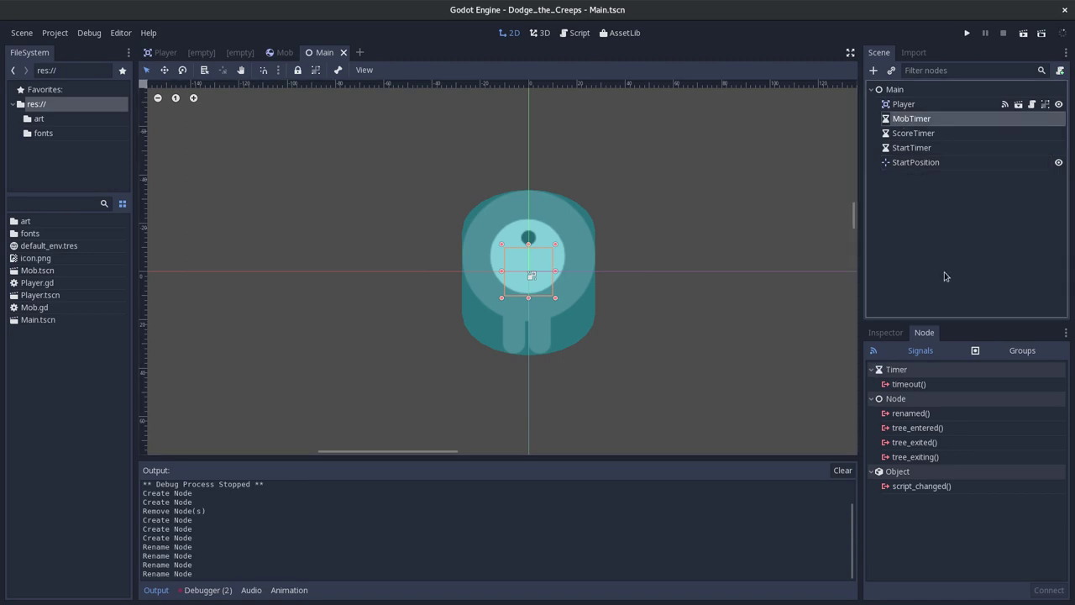
left_click(886, 332)
key("alt+Tab")
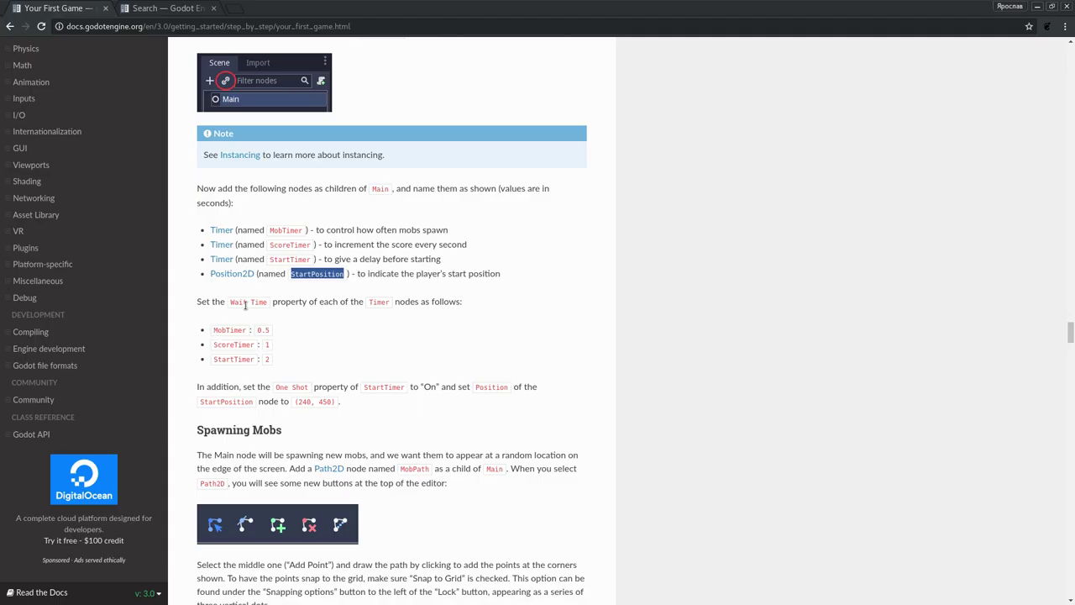
key("alt+Tab")
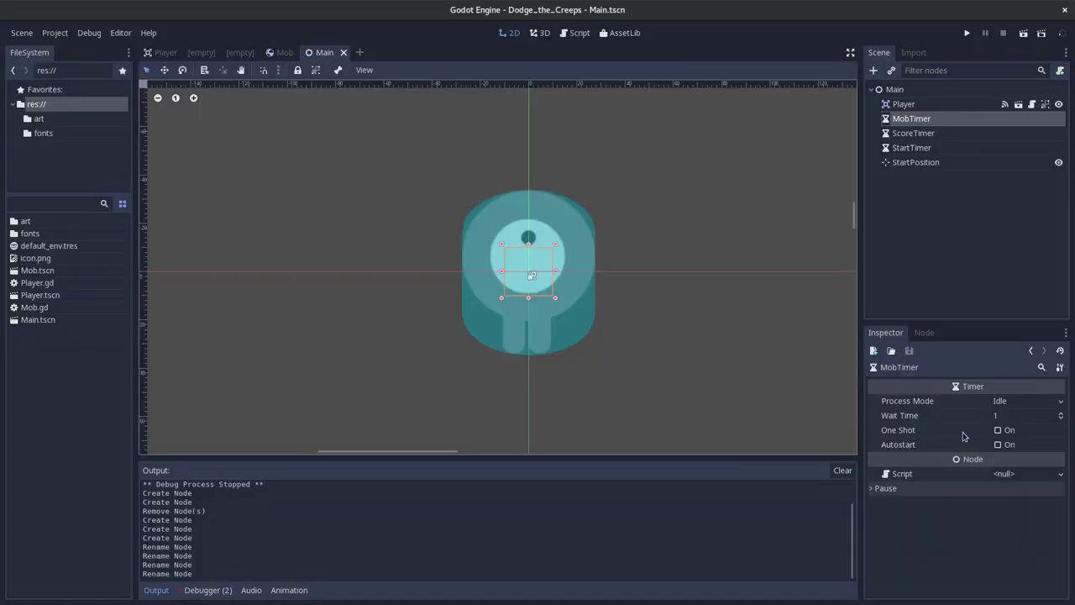
- Commit MobTimer's Wait Time as 0.5, then select StartTimer
left_click(1008, 415)
type("0.5")
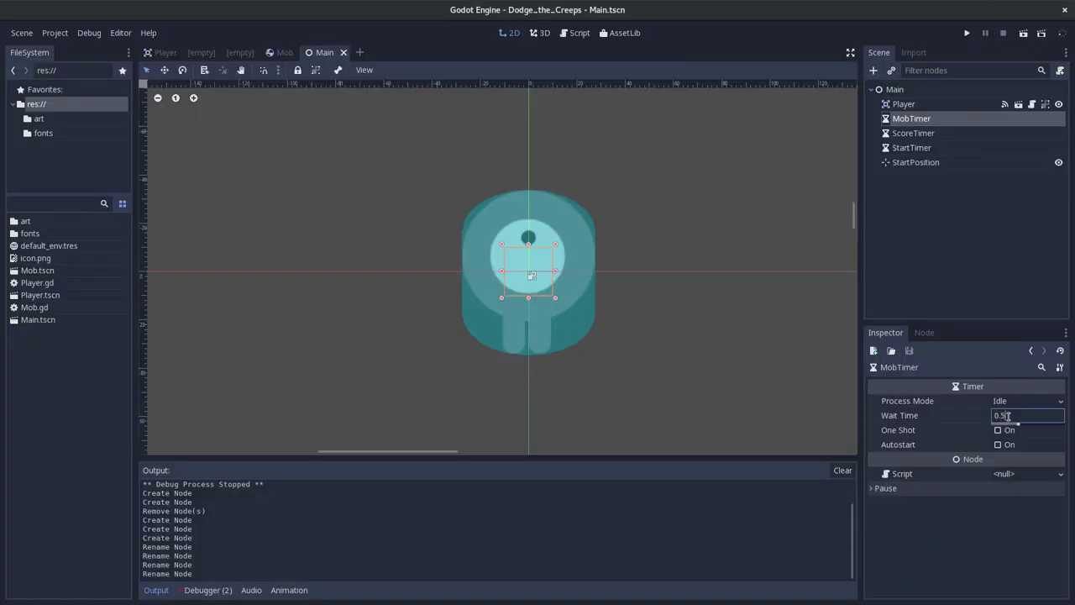
key("Return")
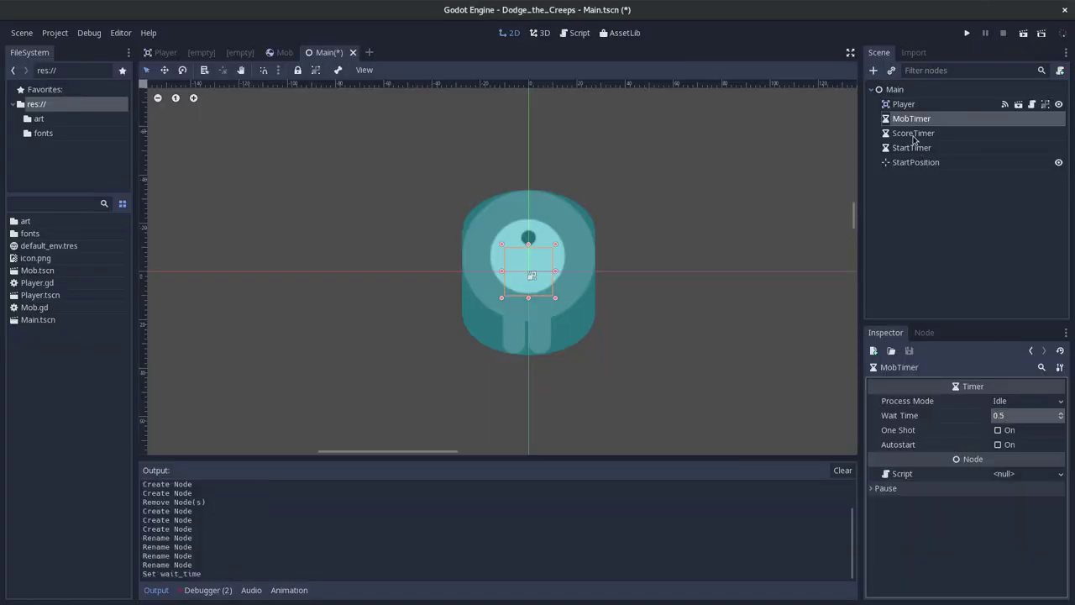
left_click(914, 134)
key("alt+Tab")
key("alt+Tab")
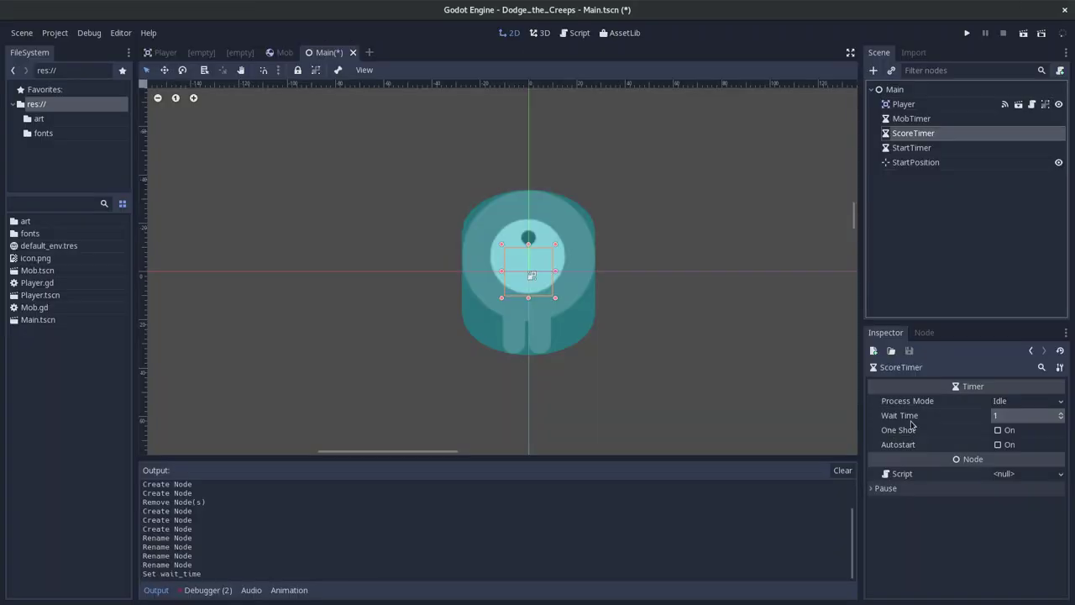
left_click(926, 149)
key("alt+Tab")
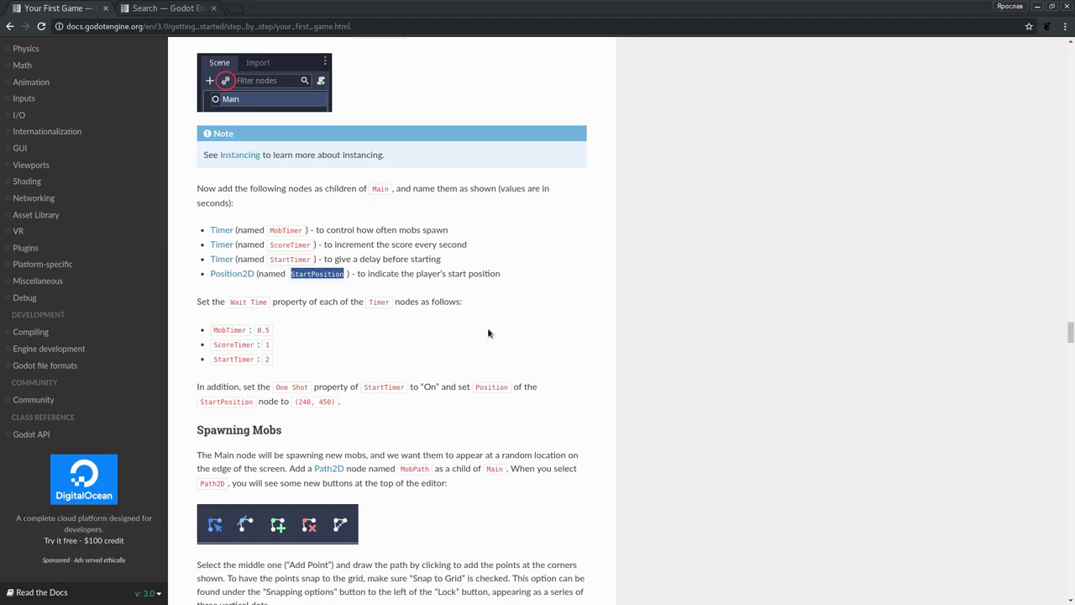
key("alt+Tab")
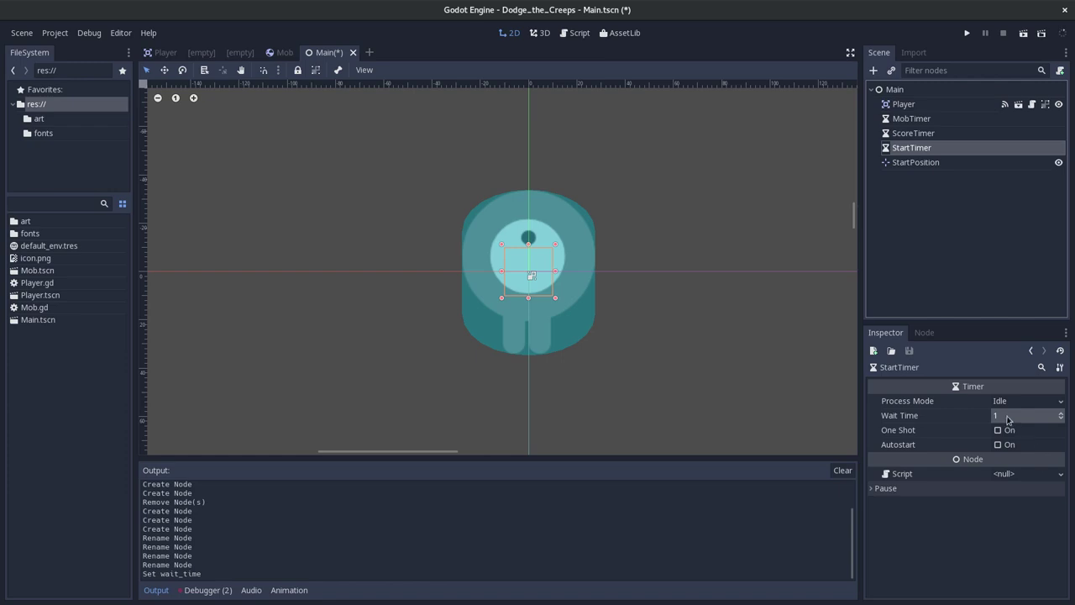
- Set StartTimer's Wait Time to 2 and save the Main scene
left_click(1018, 415)
type("2")
key("Return")
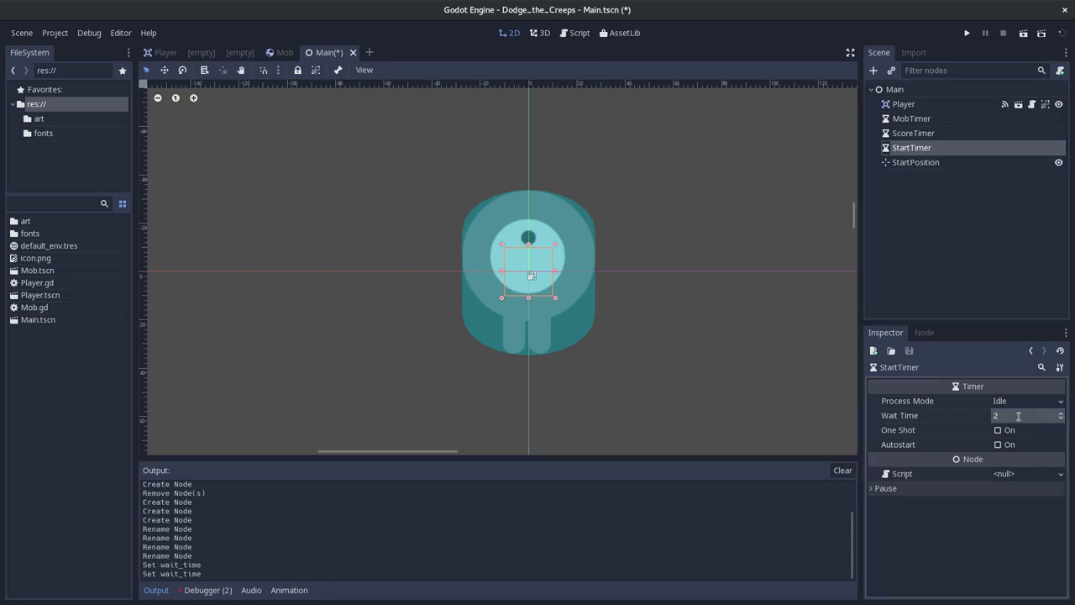
key("ctrl+s")
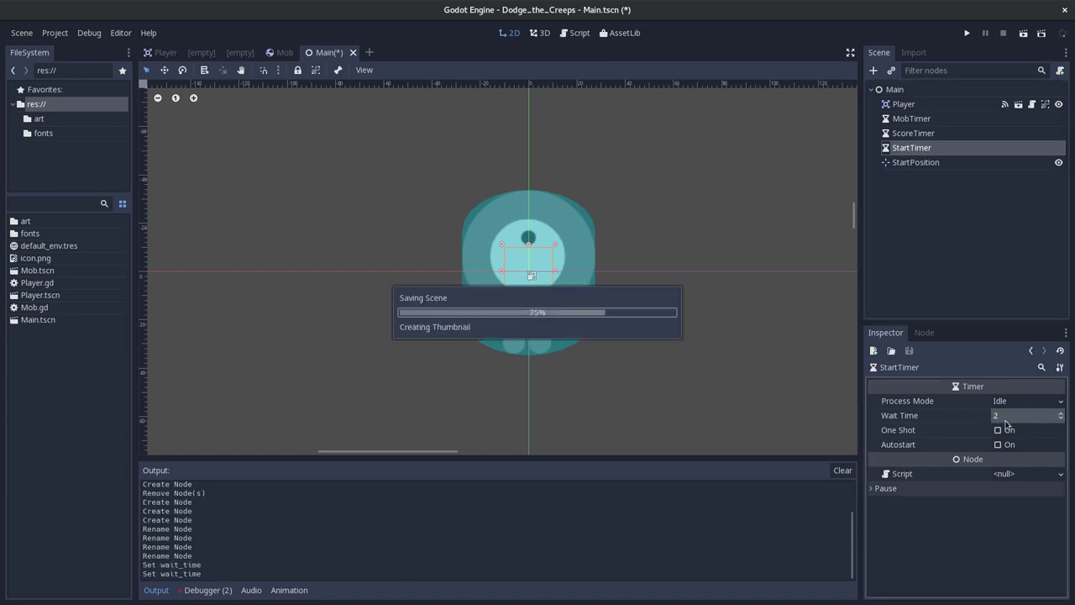
- Find and highlight the tutorial's One Shot note for StartTimer
key("alt+Tab")
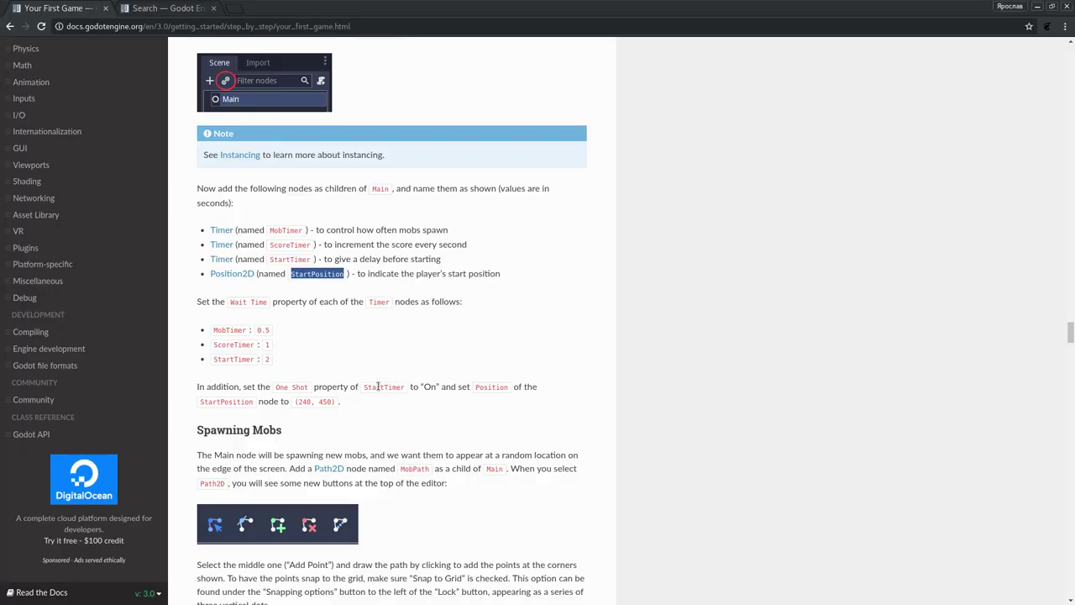
scroll(241, 401, "down", 1)
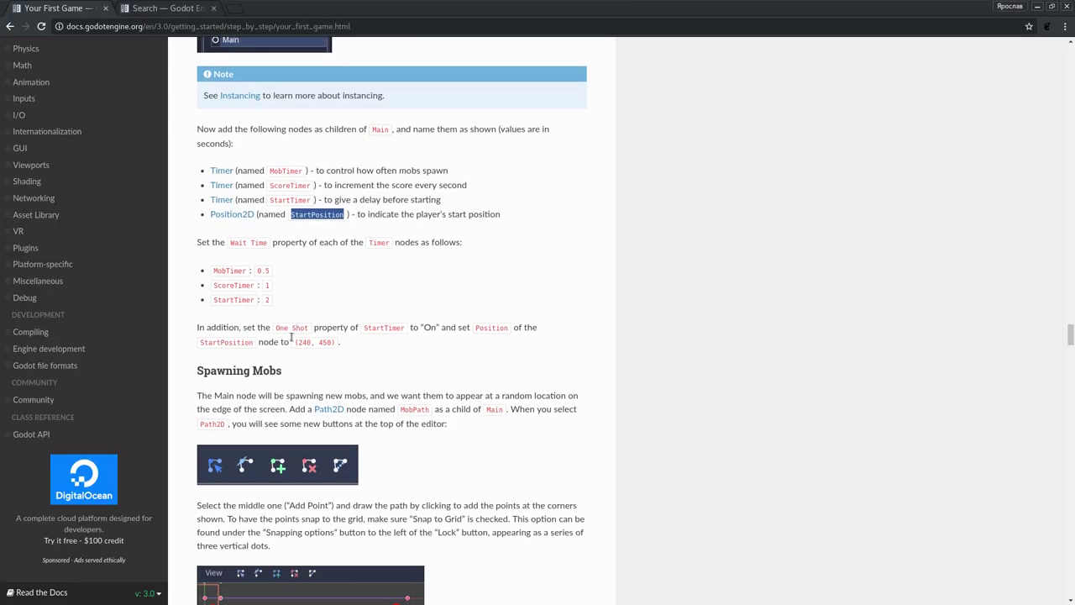
left_click_drag(277, 327, 316, 326)
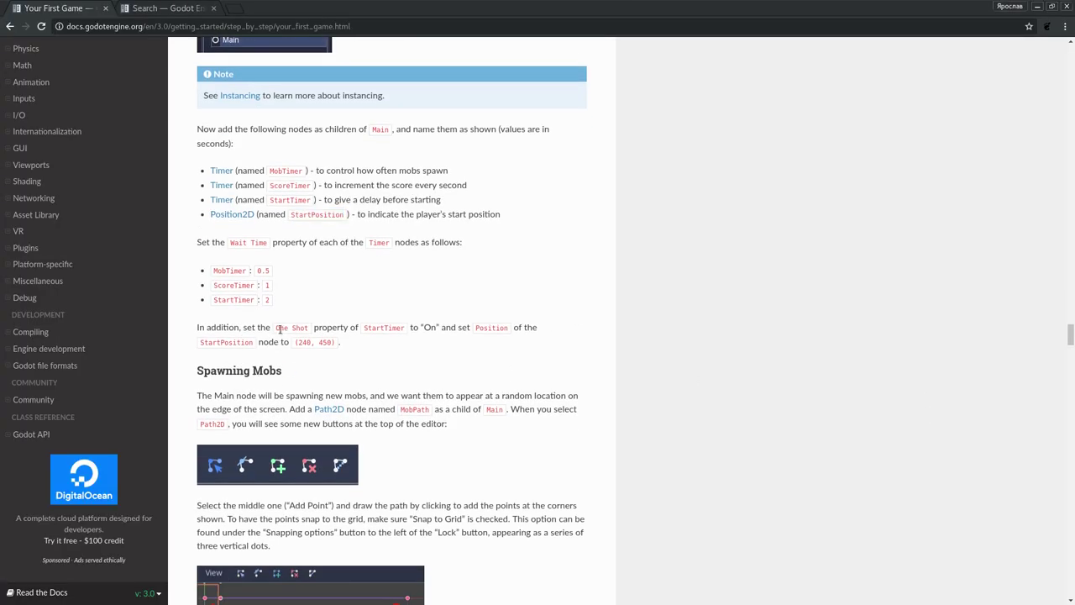
double_click(369, 328)
key("alt+Tab")
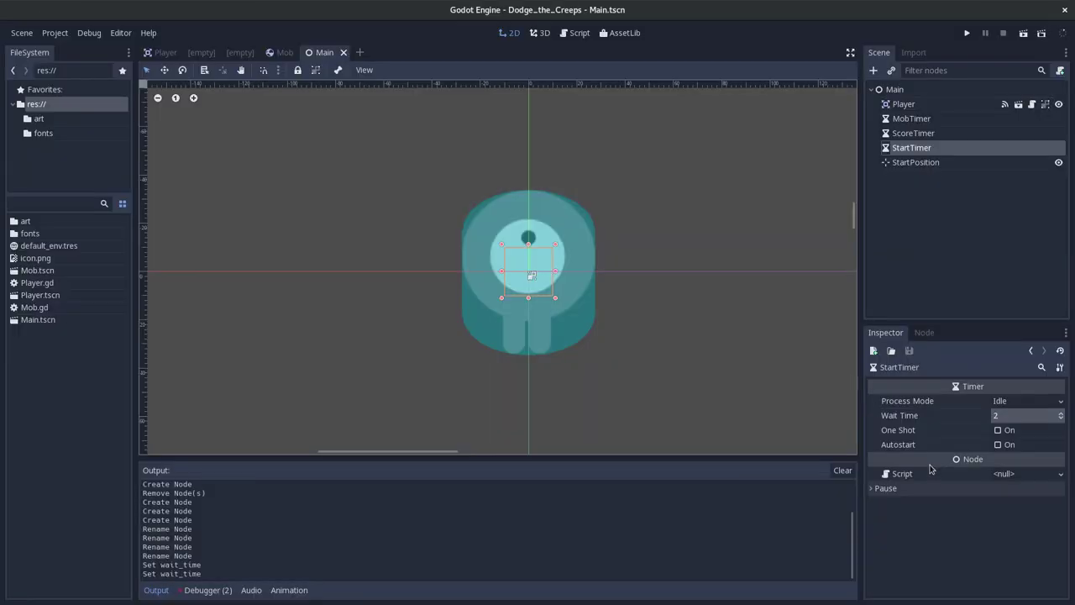
- Turn on StartTimer's One Shot, save Main.tscn, and select MobTimer
left_click(1000, 430)
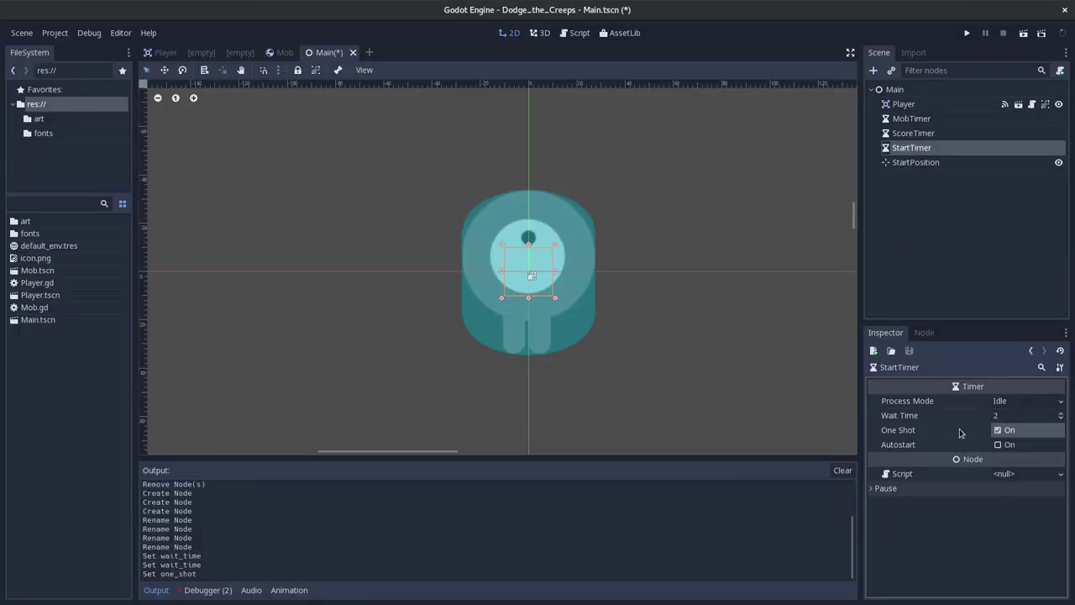
key("ctrl+s")
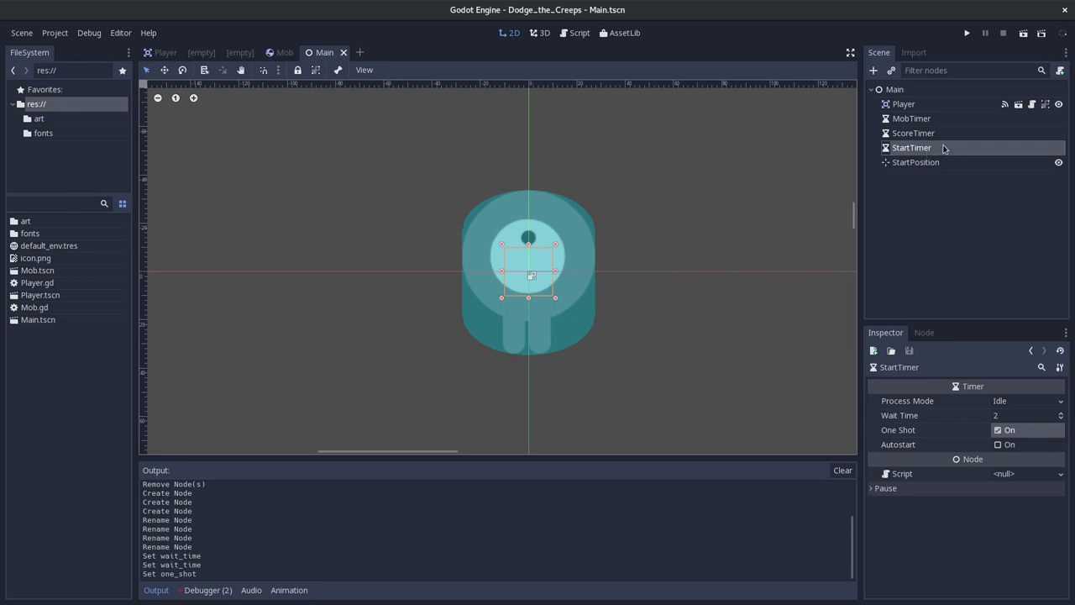
left_click(933, 118)
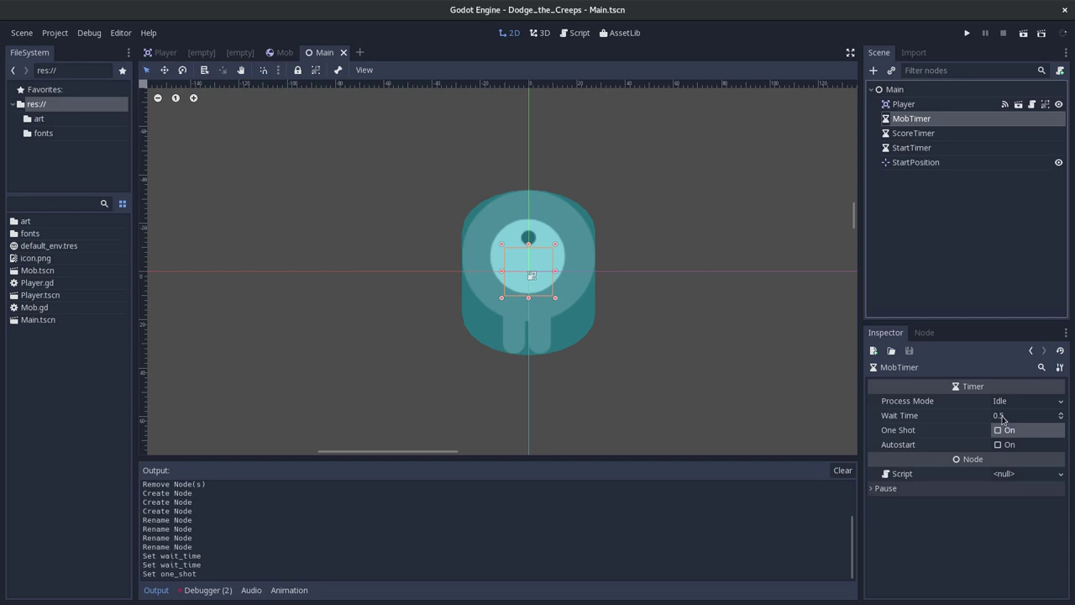
- Commit MobTimer's Wait Time of 0.5 and select ScoreTimer
left_click(1001, 416)
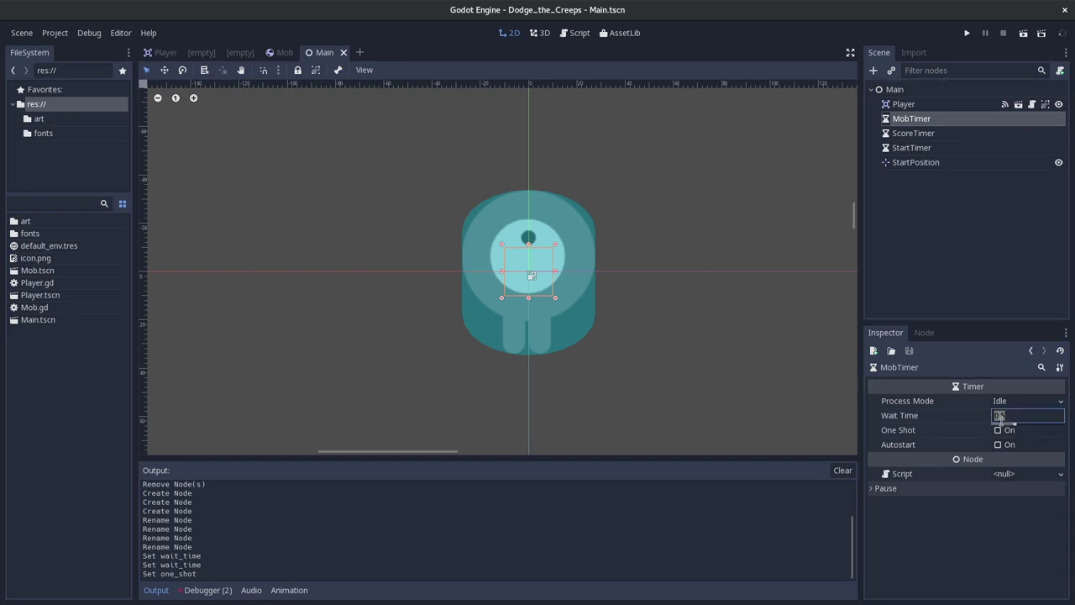
key("Return")
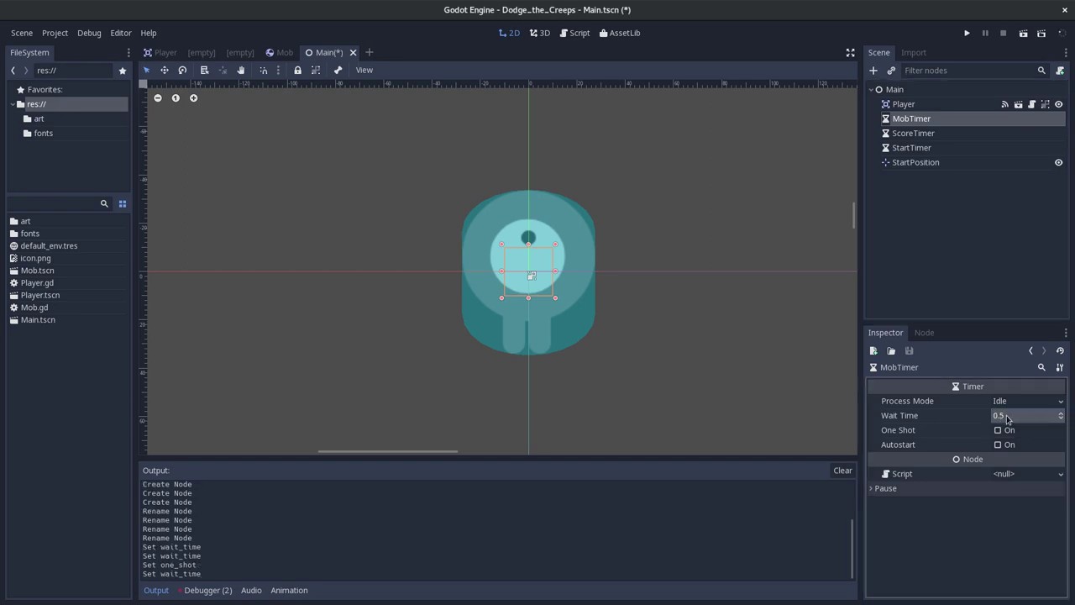
left_click(912, 133)
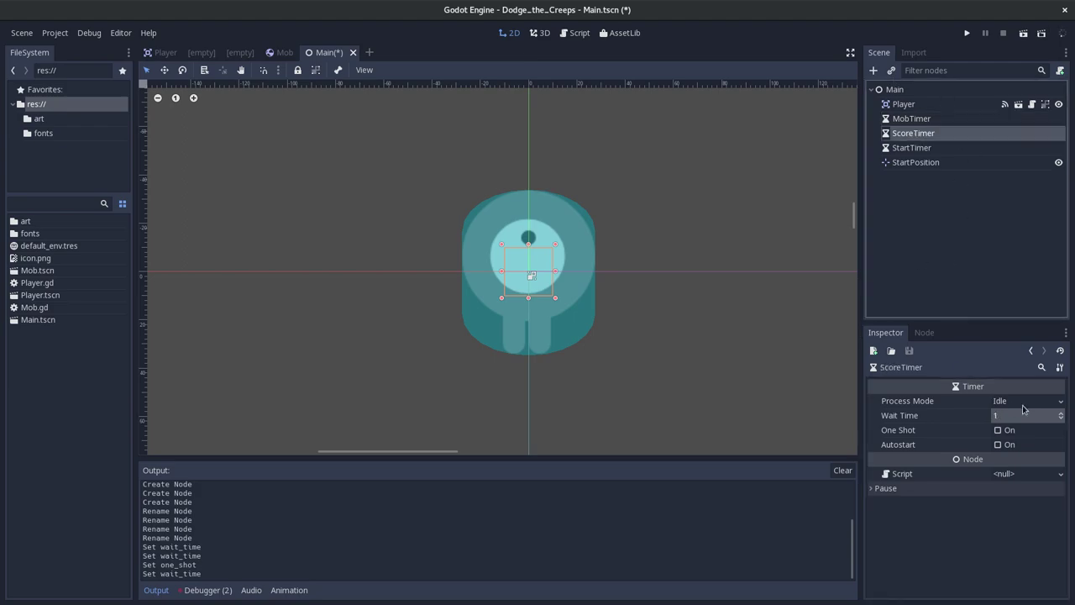
- Reread the tutorial's One Shot and position paragraph, then select StartPosition
key("alt+Tab")
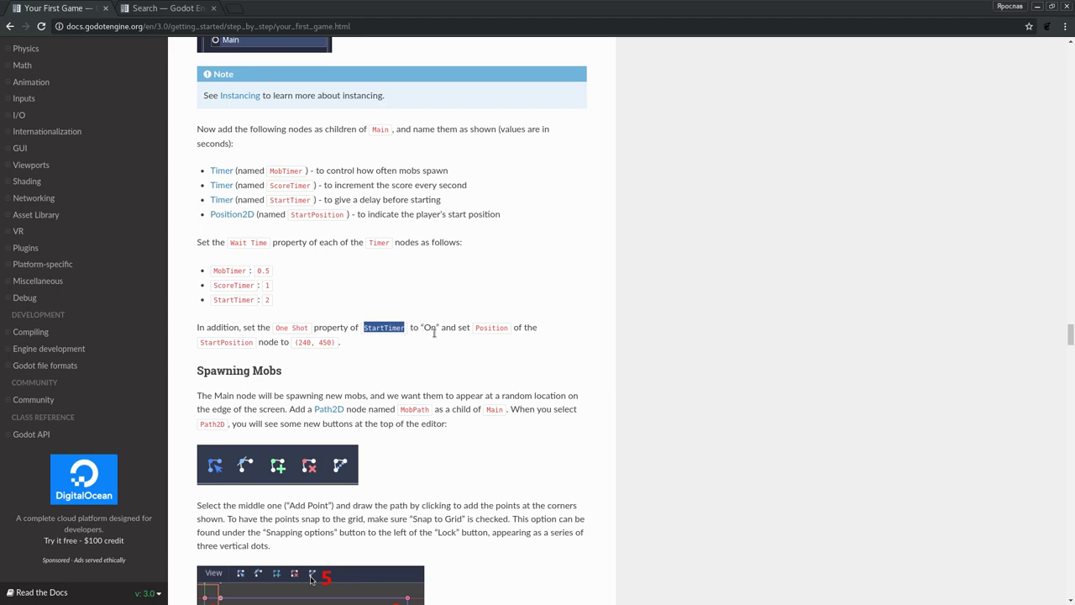
left_click_drag(333, 342, 197, 329)
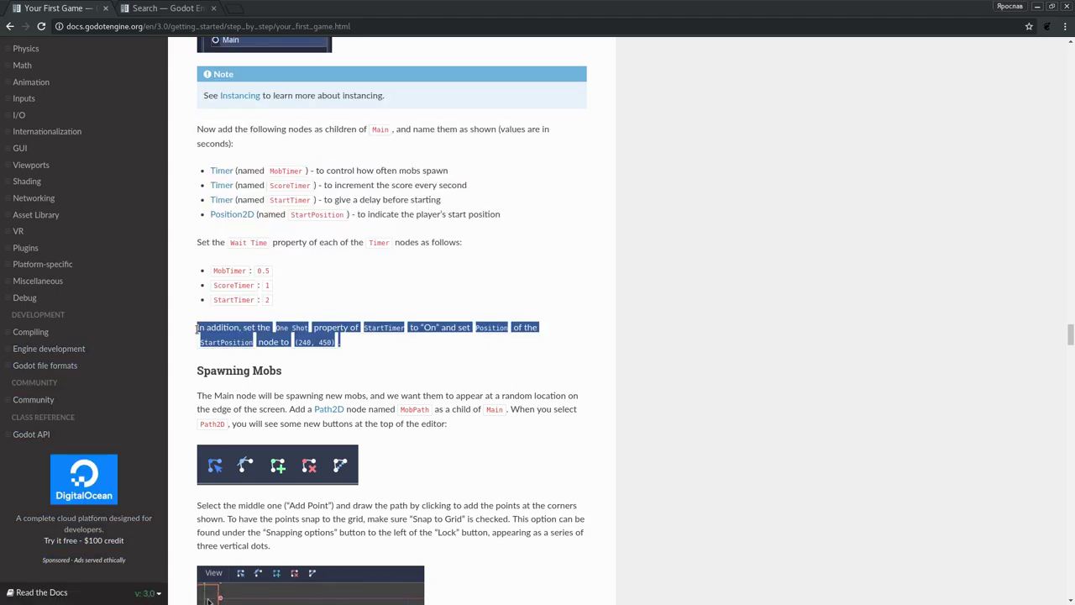
scroll(387, 294, "down", 5)
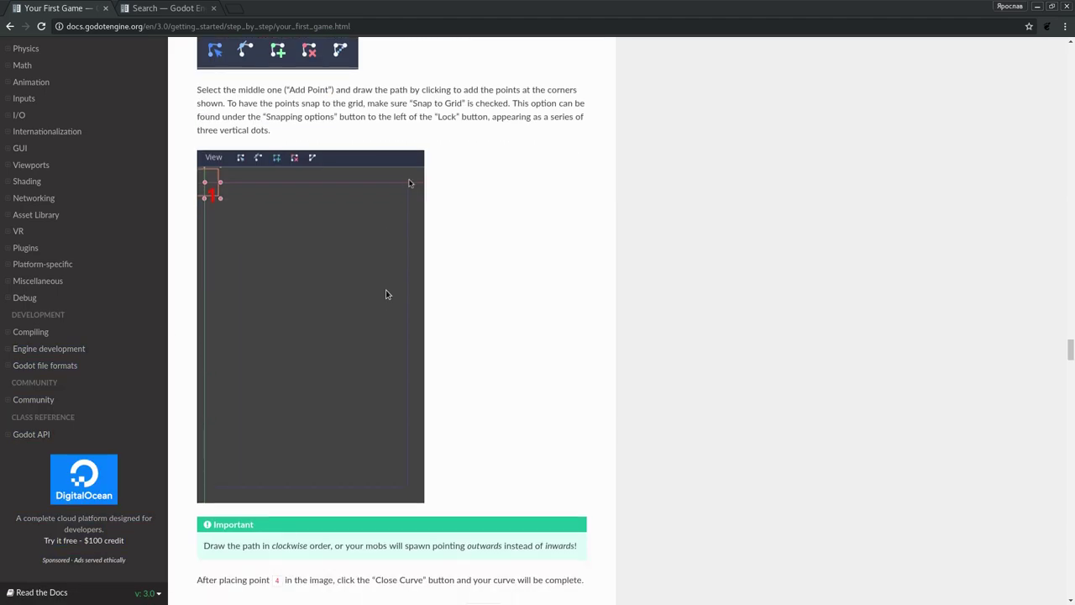
scroll(387, 293, "up", 5)
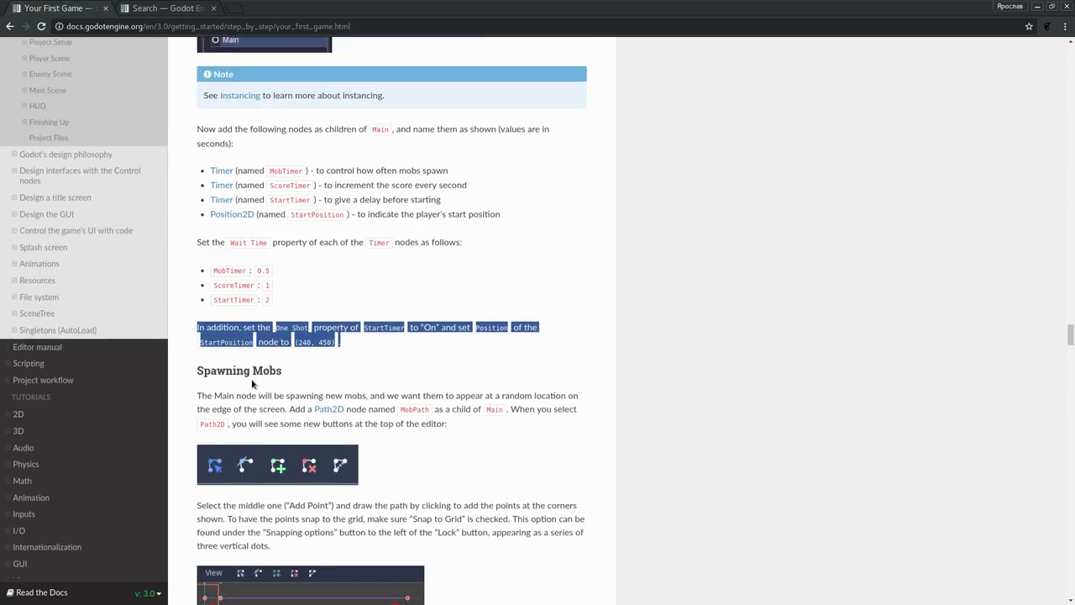
scroll(238, 385, "down", 2)
scroll(239, 307, "up", 1)
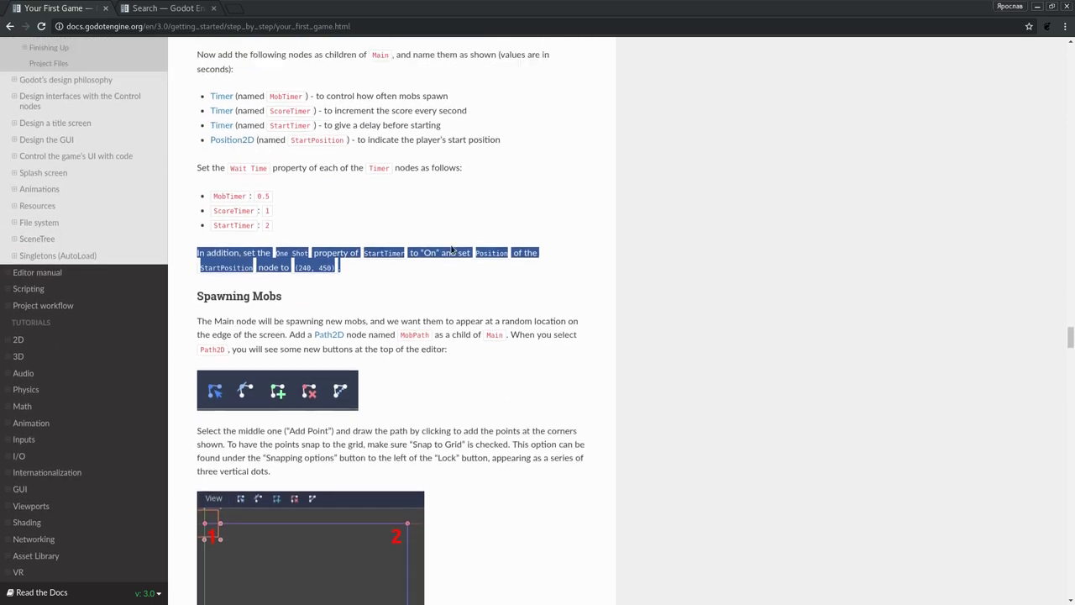
left_click(463, 307)
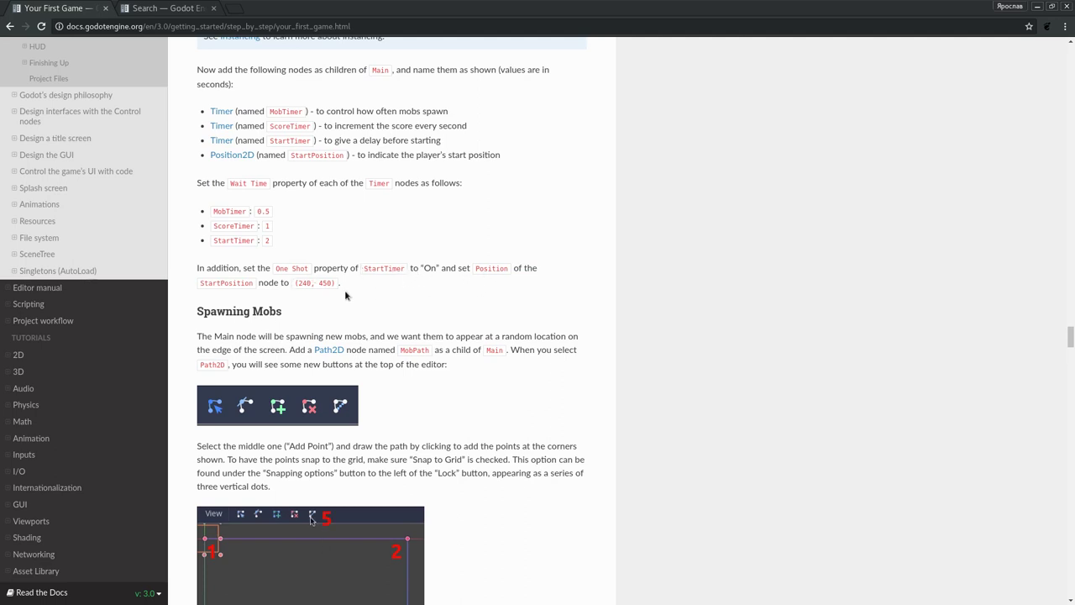
key("alt+Tab")
left_click(924, 162)
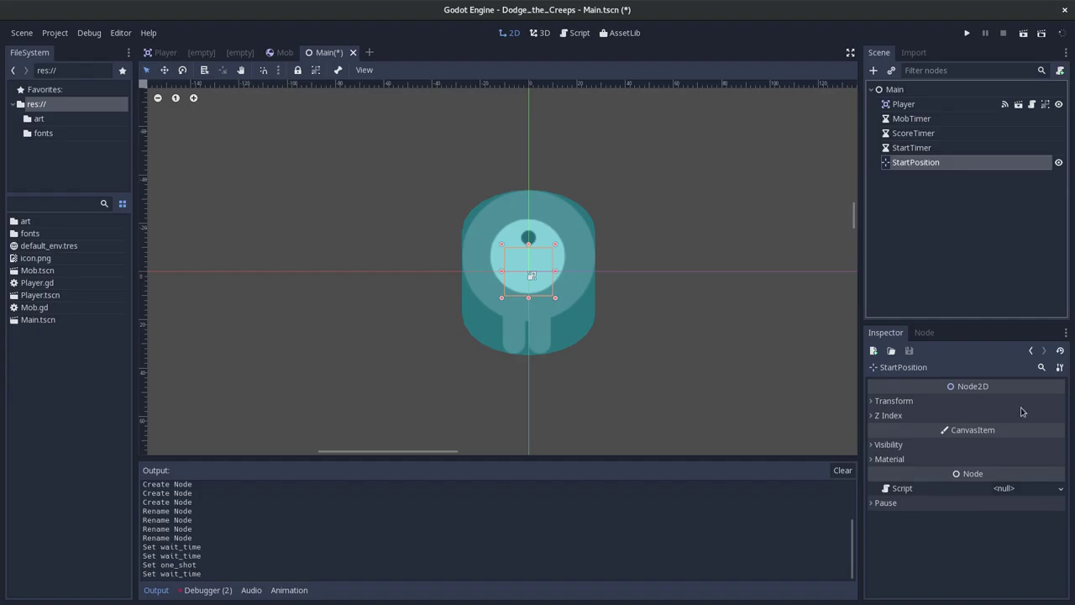
- Set StartPosition's Transform Position to x 240, y 450
key("alt+Tab")
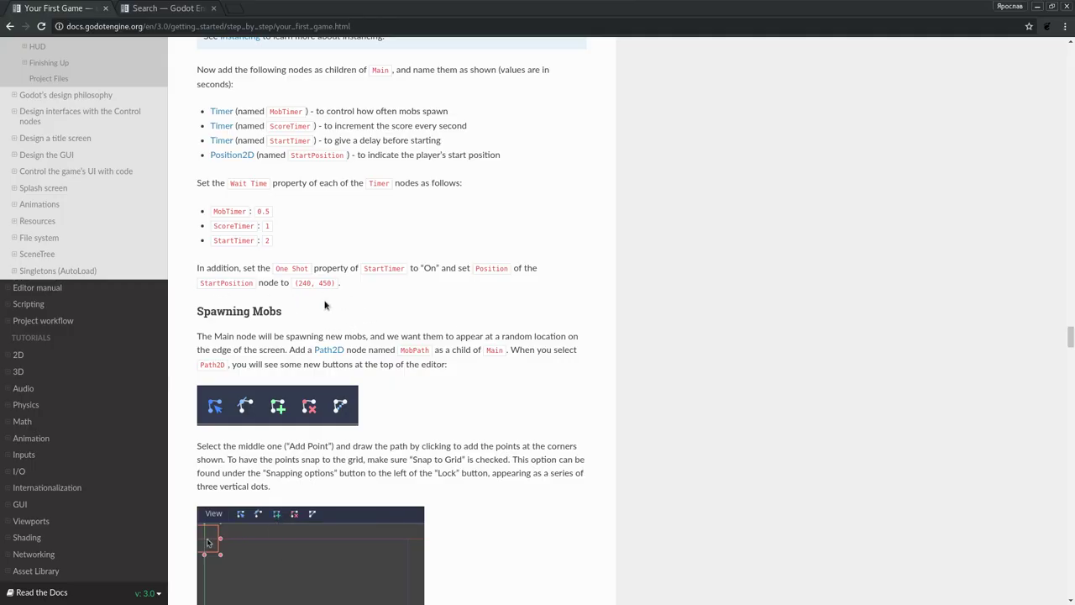
key("alt+Tab")
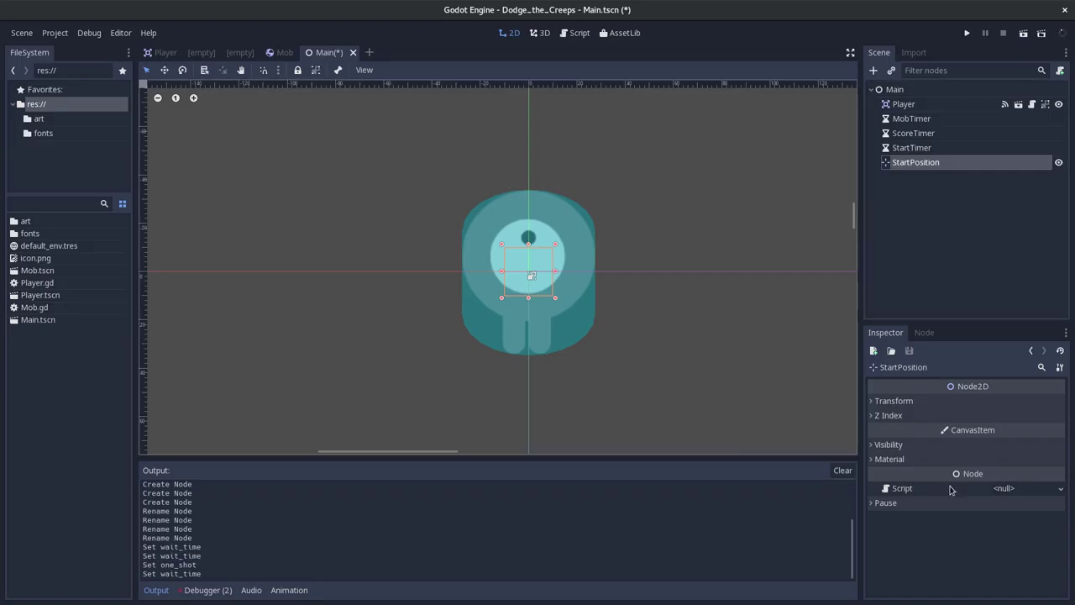
left_click(874, 402)
key("alt+Tab")
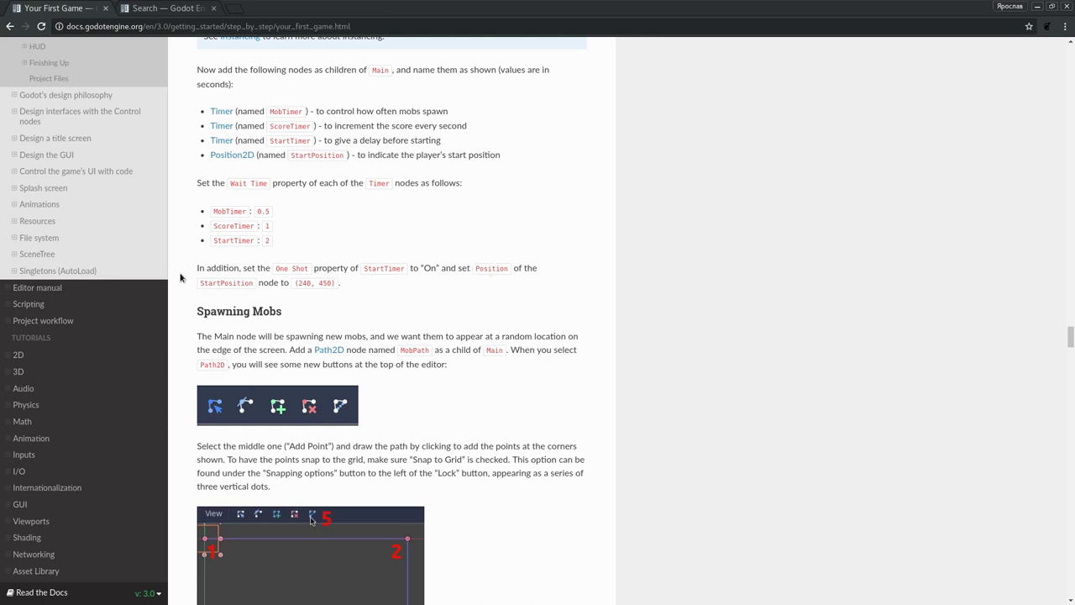
key("alt+Tab")
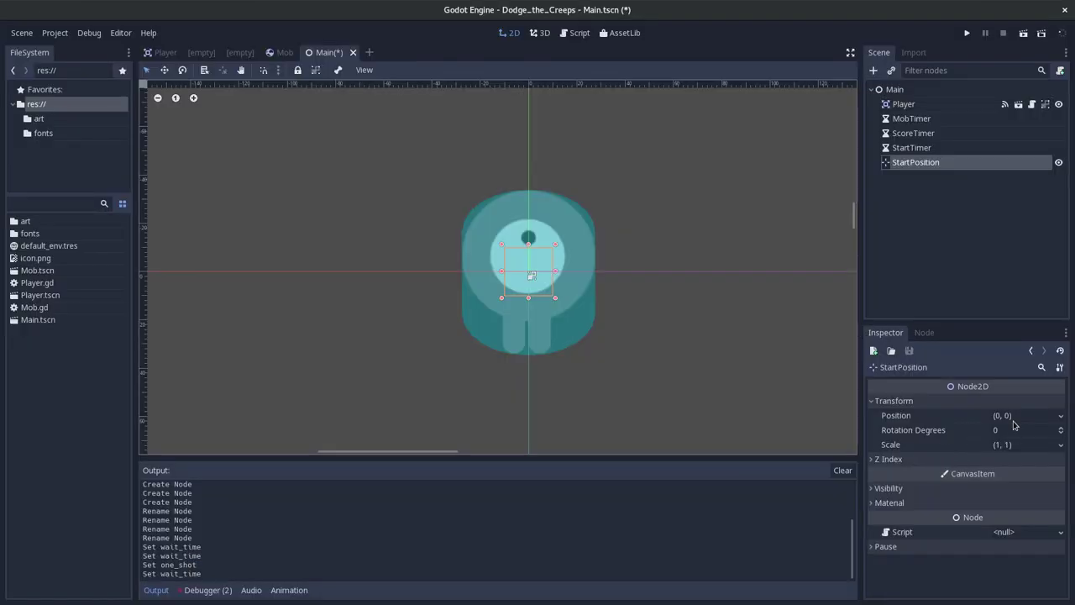
left_click(999, 415)
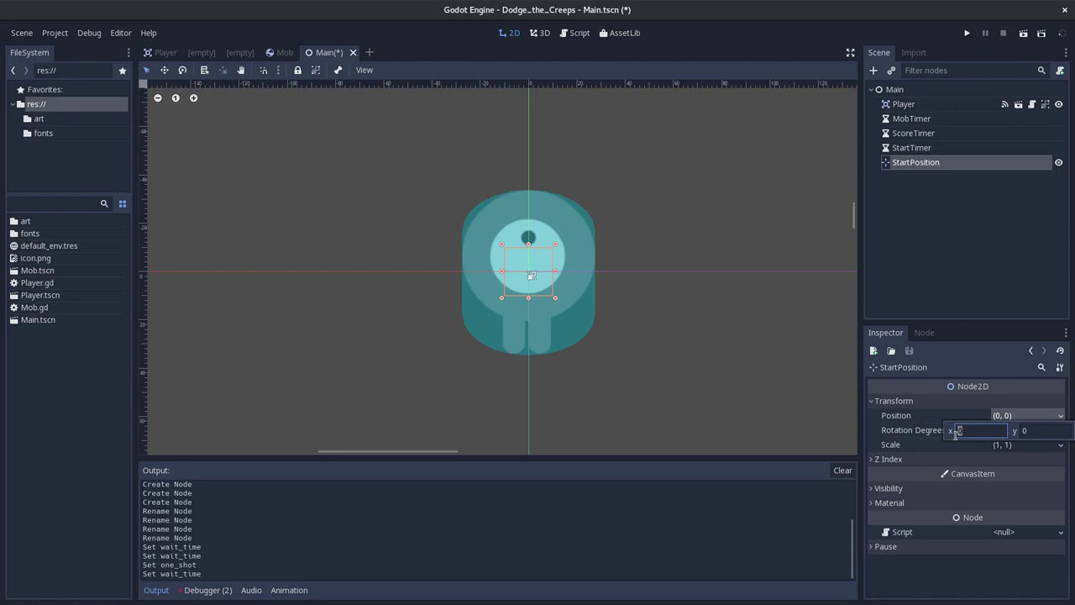
type("240")
key("Return")
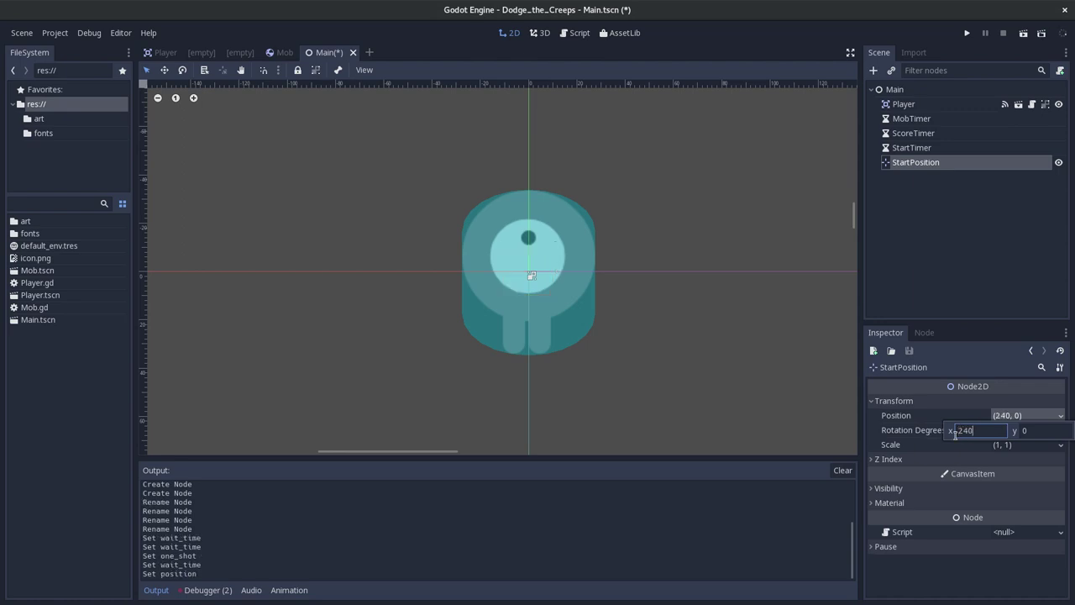
left_click(1051, 430)
type("450")
key("Return")
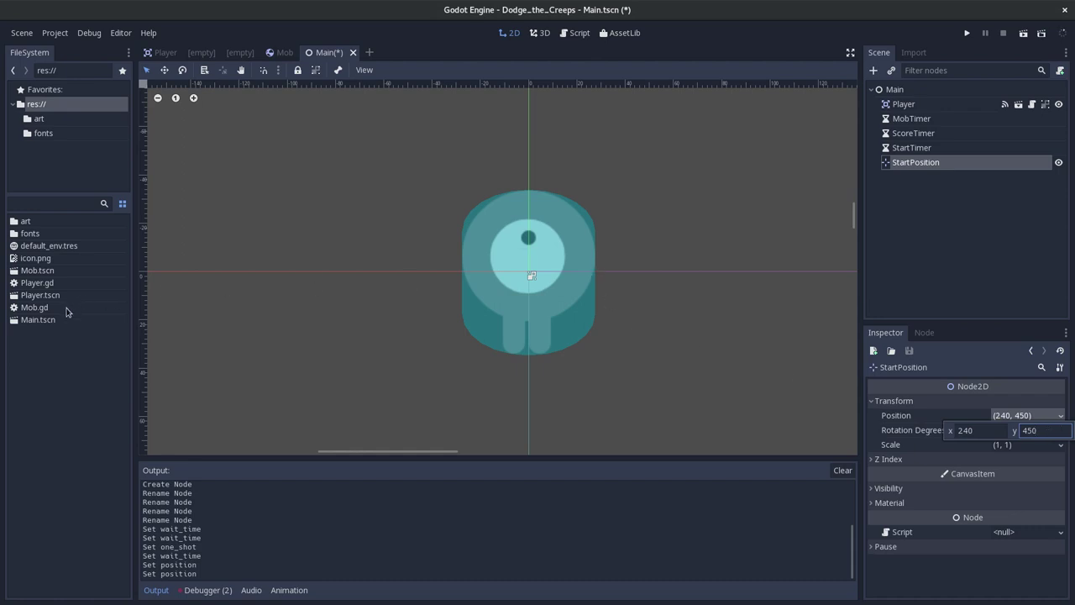
- Save the Main scene and run it to test the game
left_click(39, 327)
left_click(39, 327)
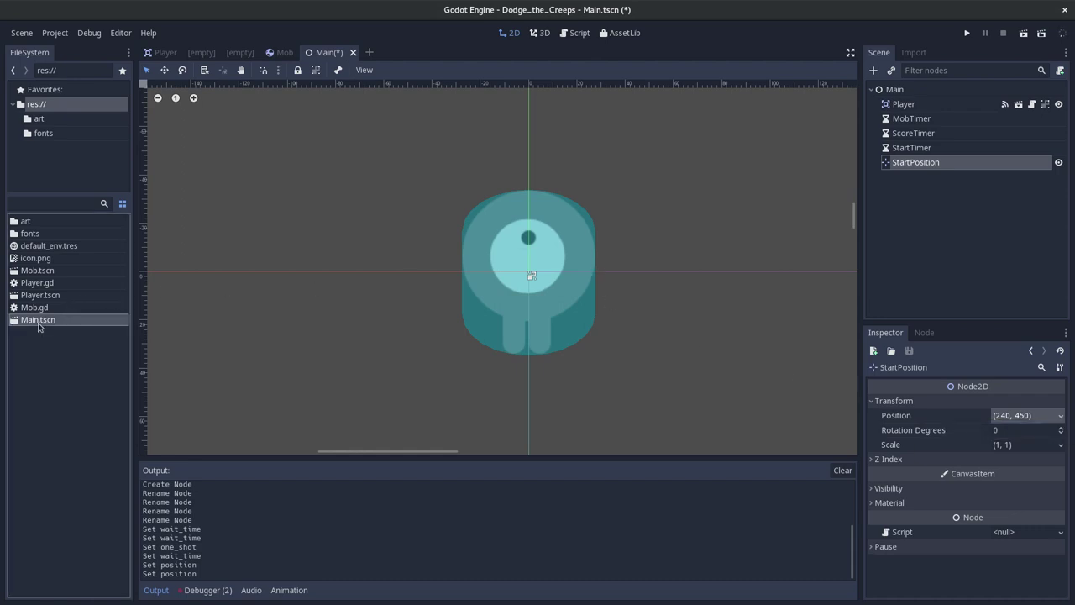
key("F6")
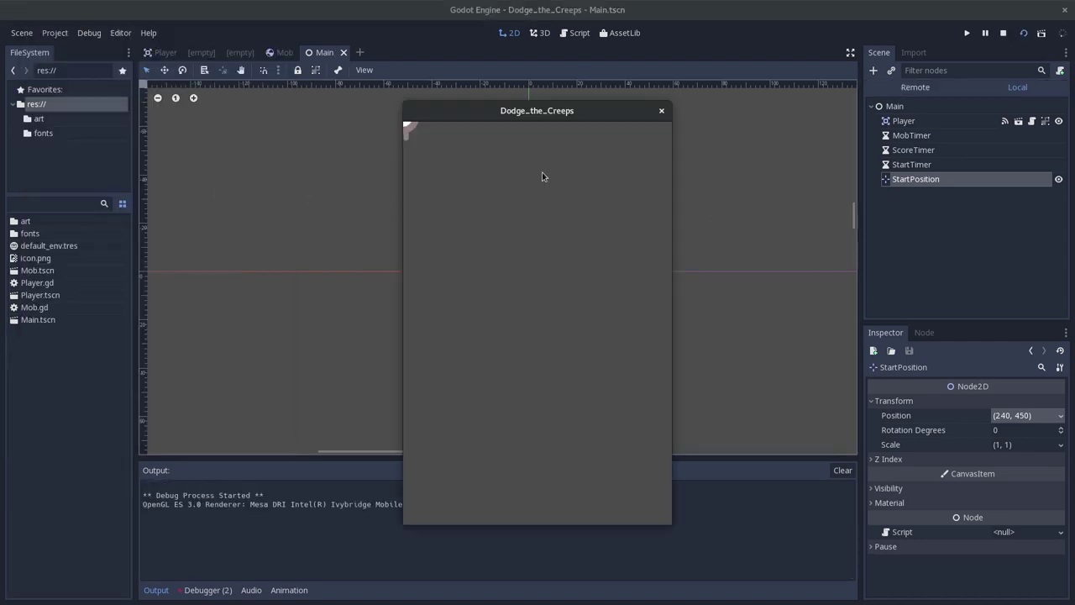
- Move the player with the arrow keys, then close the test game
key("Right")
key("Down")
key("Up")
left_click(665, 110)
key("alt+Tab")
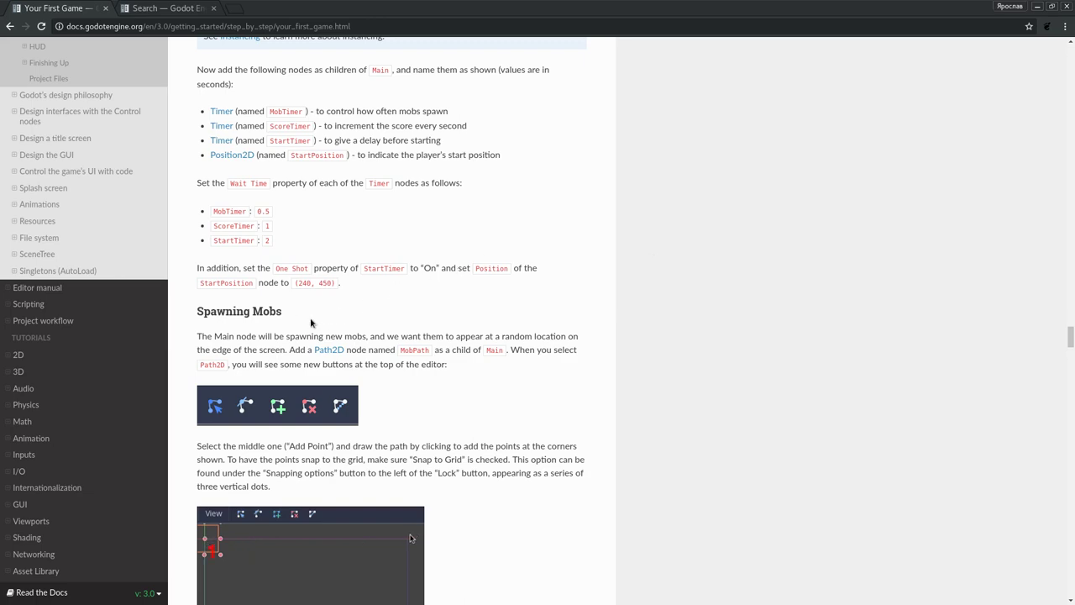
- Scroll the tutorial to the Spawning Mobs section on adding a MobPath
left_click_drag(281, 310, 254, 310)
scroll(420, 295, "down", 5)
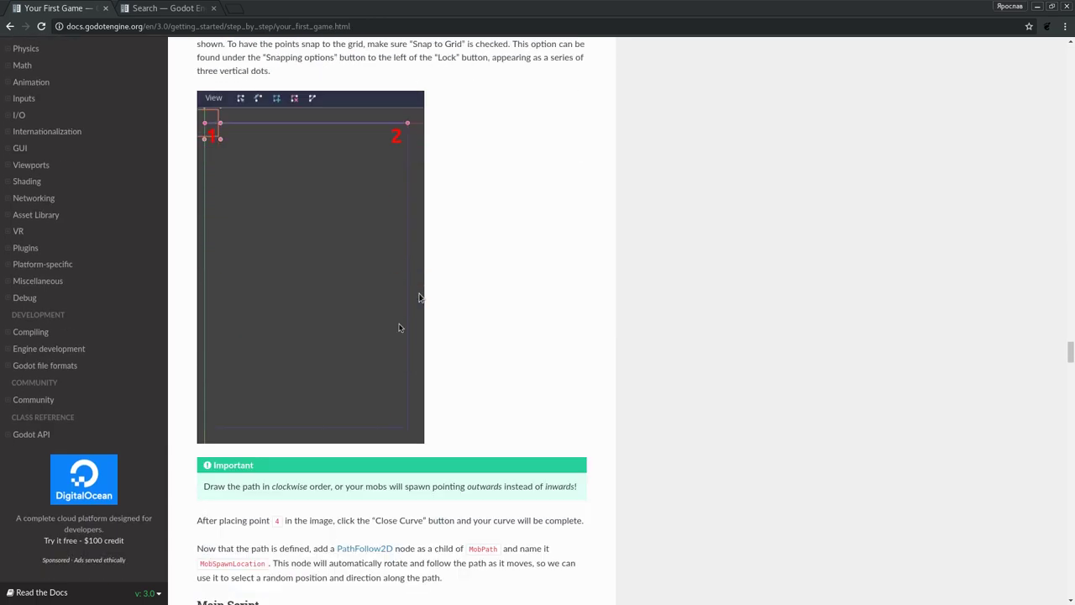
scroll(419, 295, "up", 3)
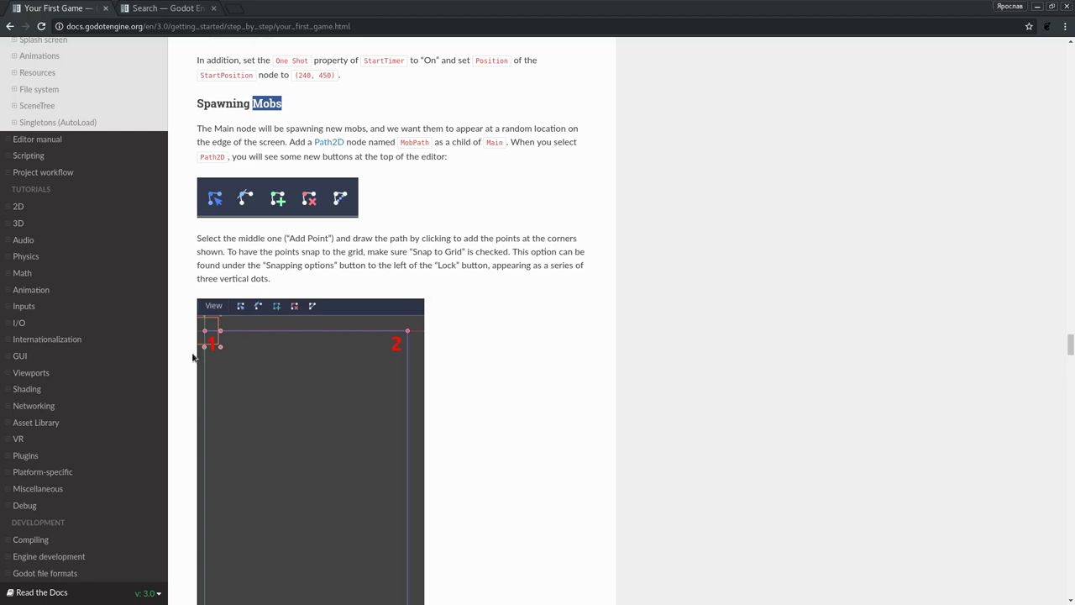
scroll(336, 277, "up", 3)
left_click(394, 242)
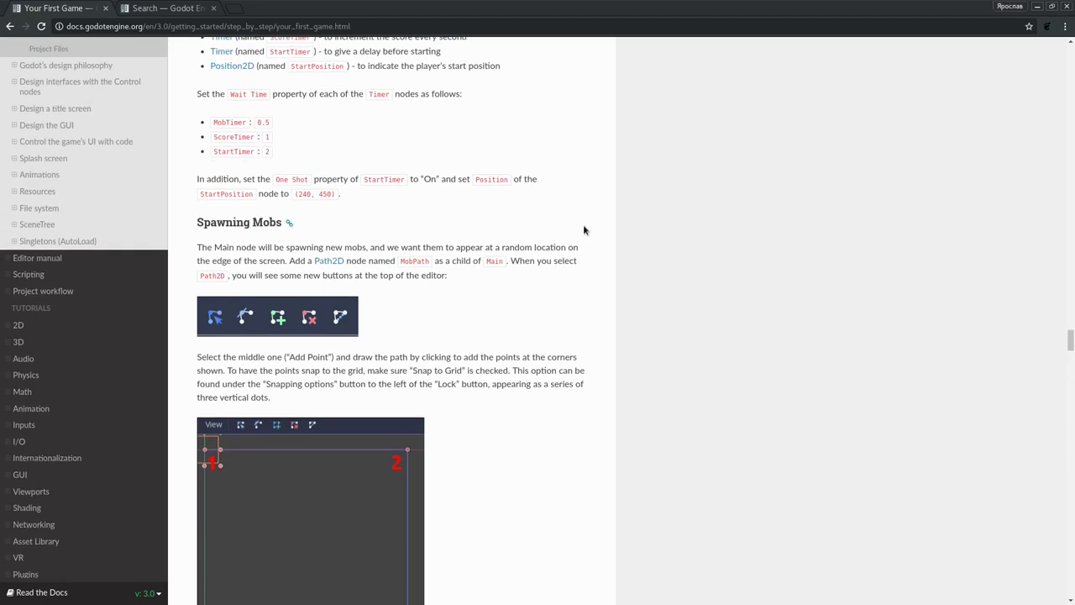
scroll(583, 224, "up", 3)
scroll(403, 286, "down", 1)
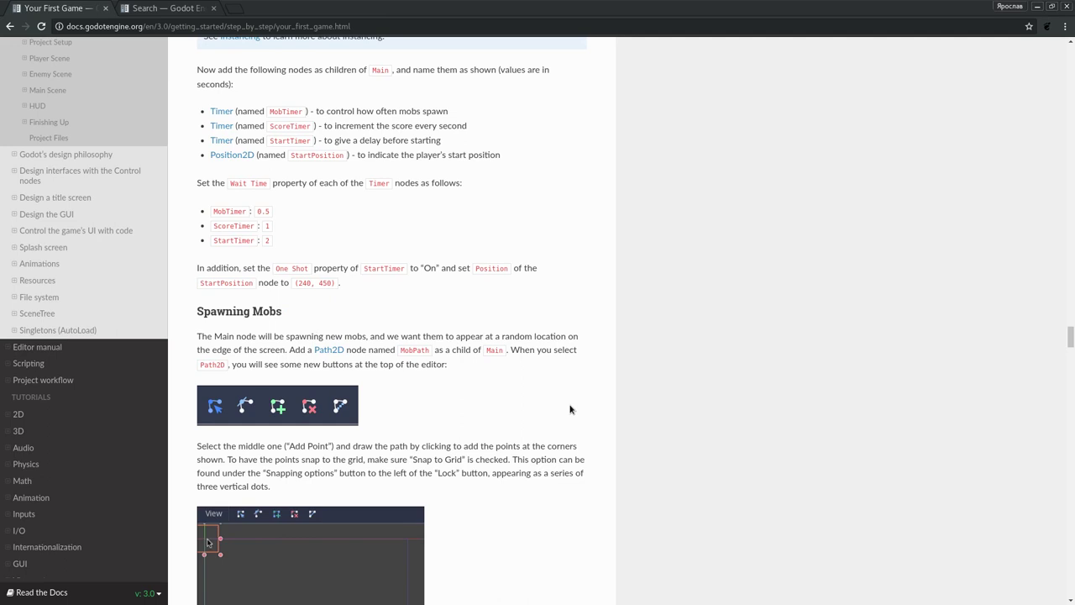
scroll(569, 409, "up", 1)
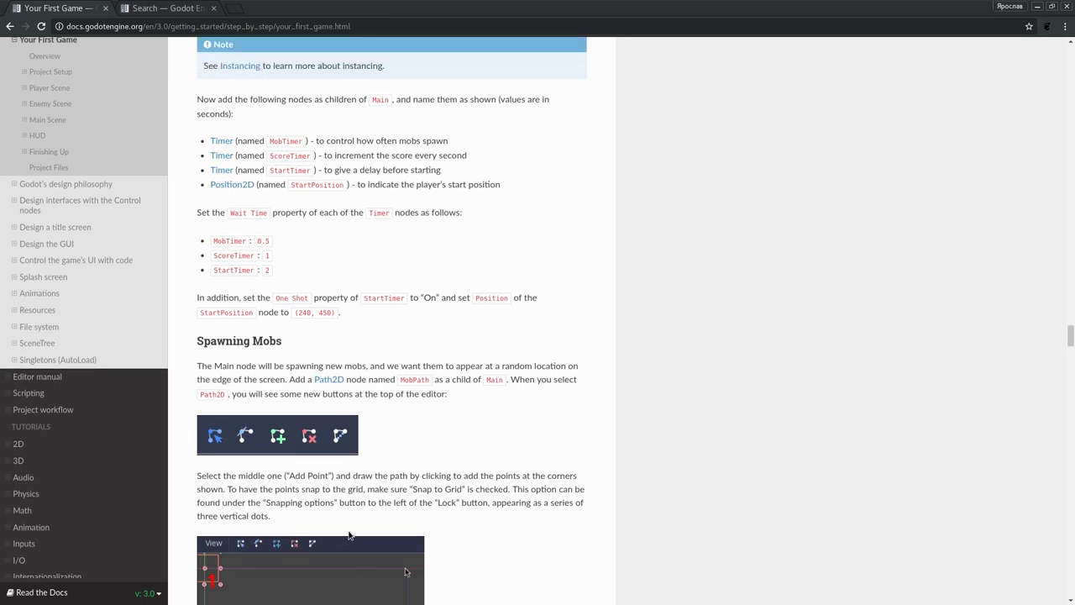
key("alt+Tab")
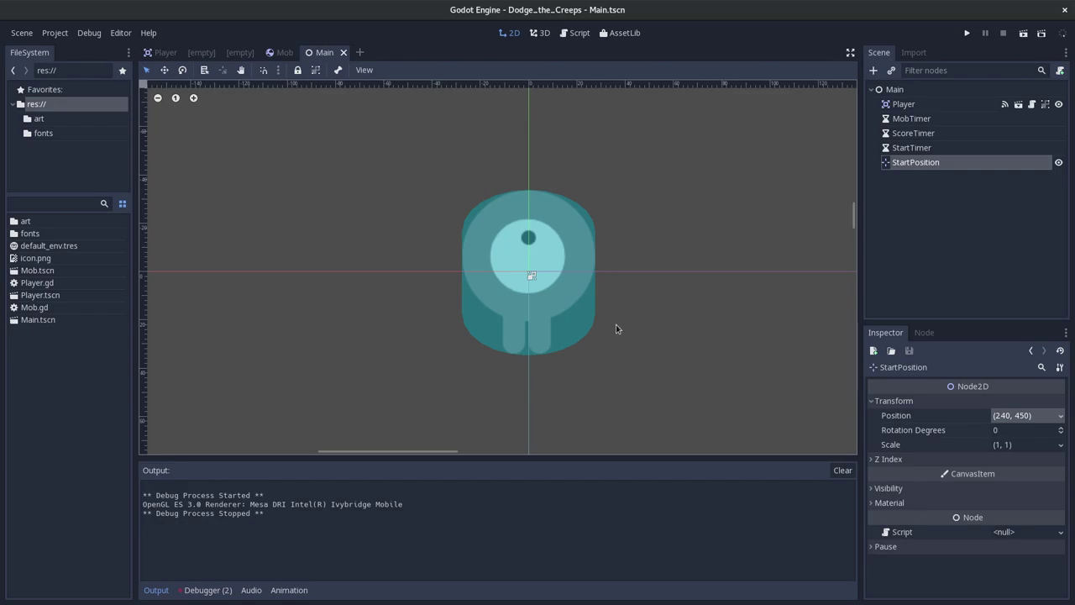
key("alt+Tab")
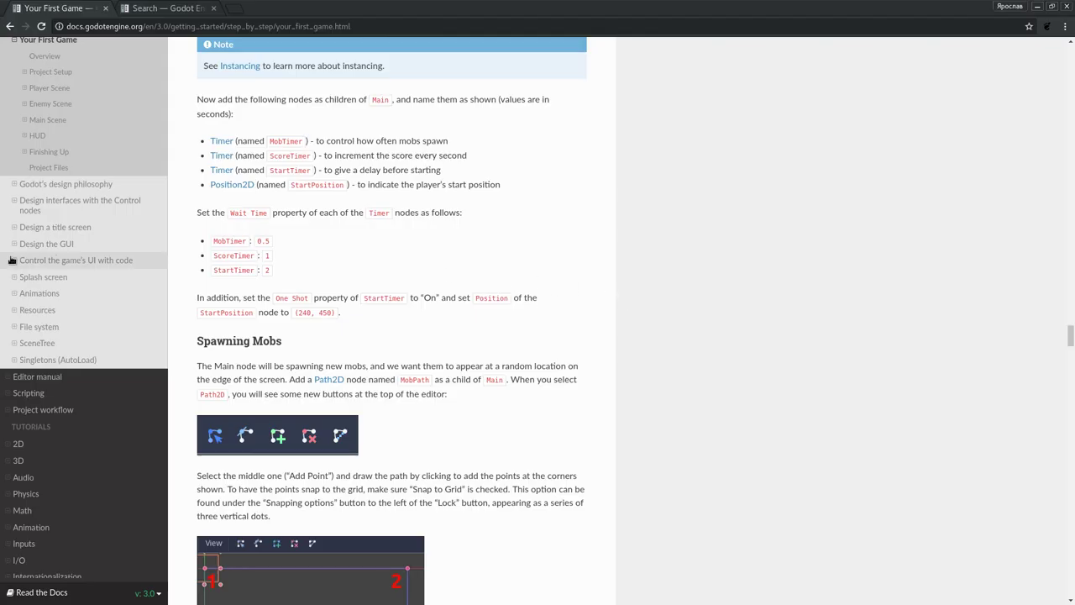